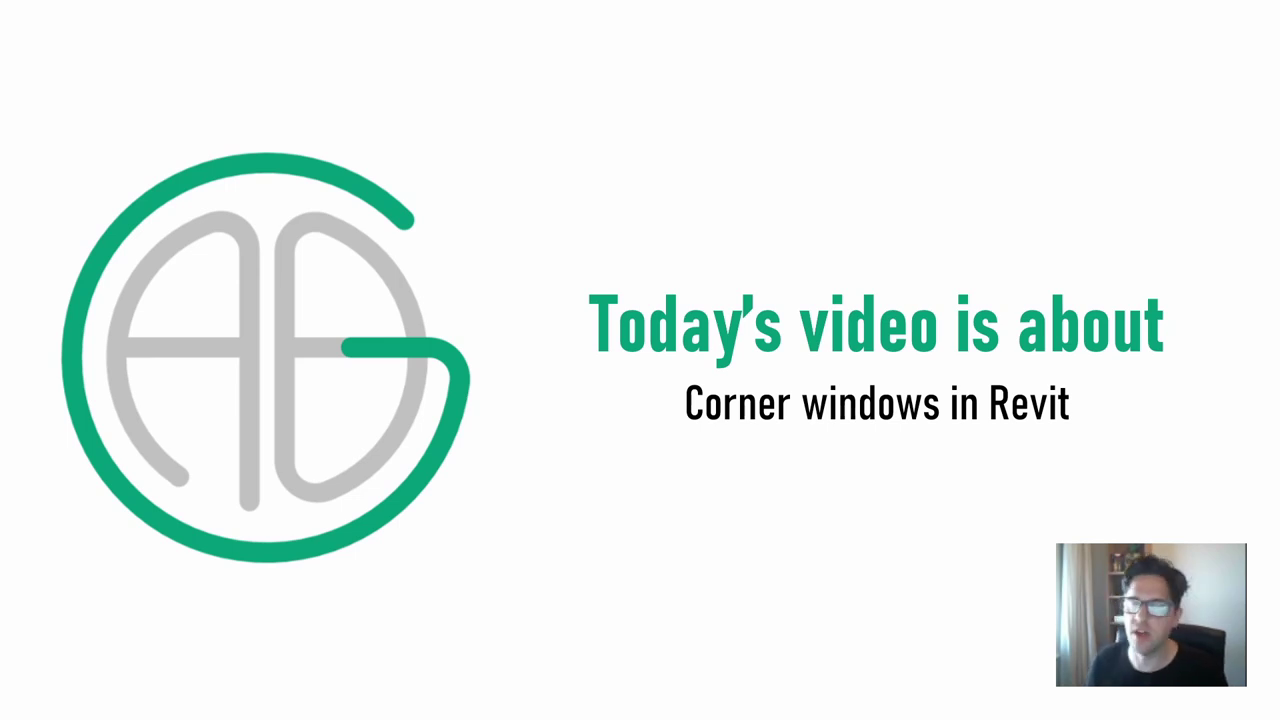
key("Right")
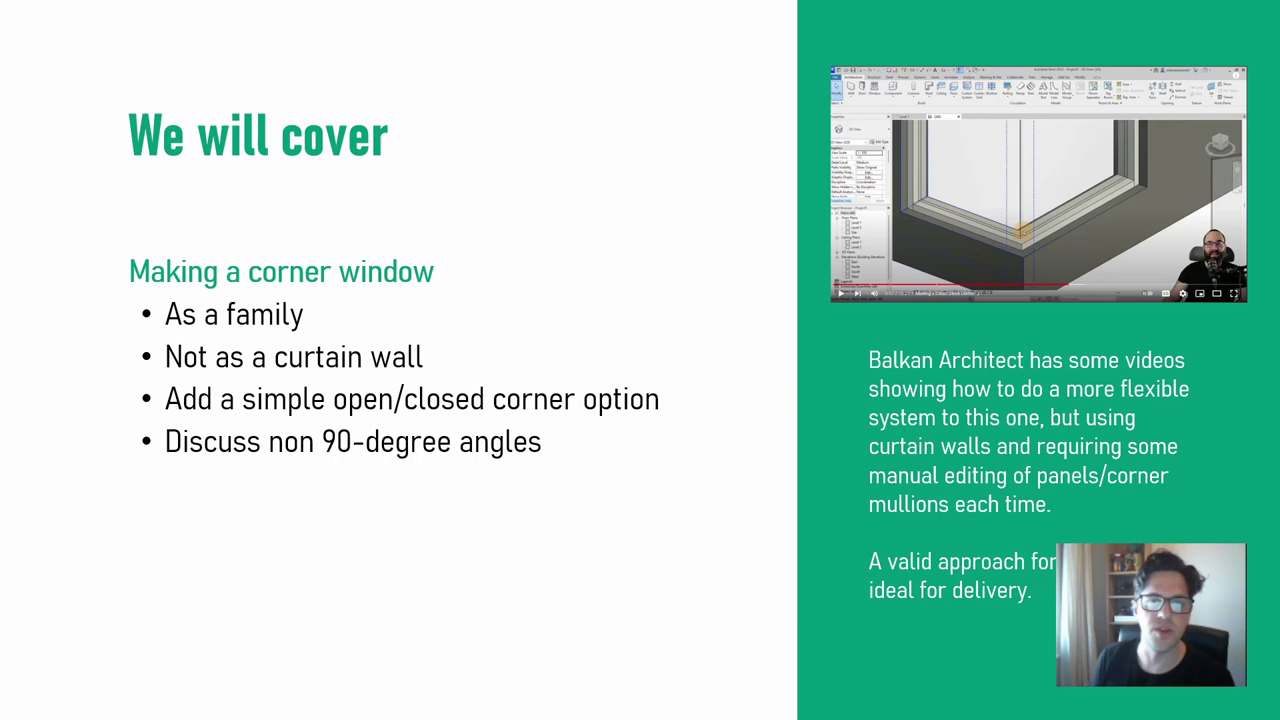
key("Right")
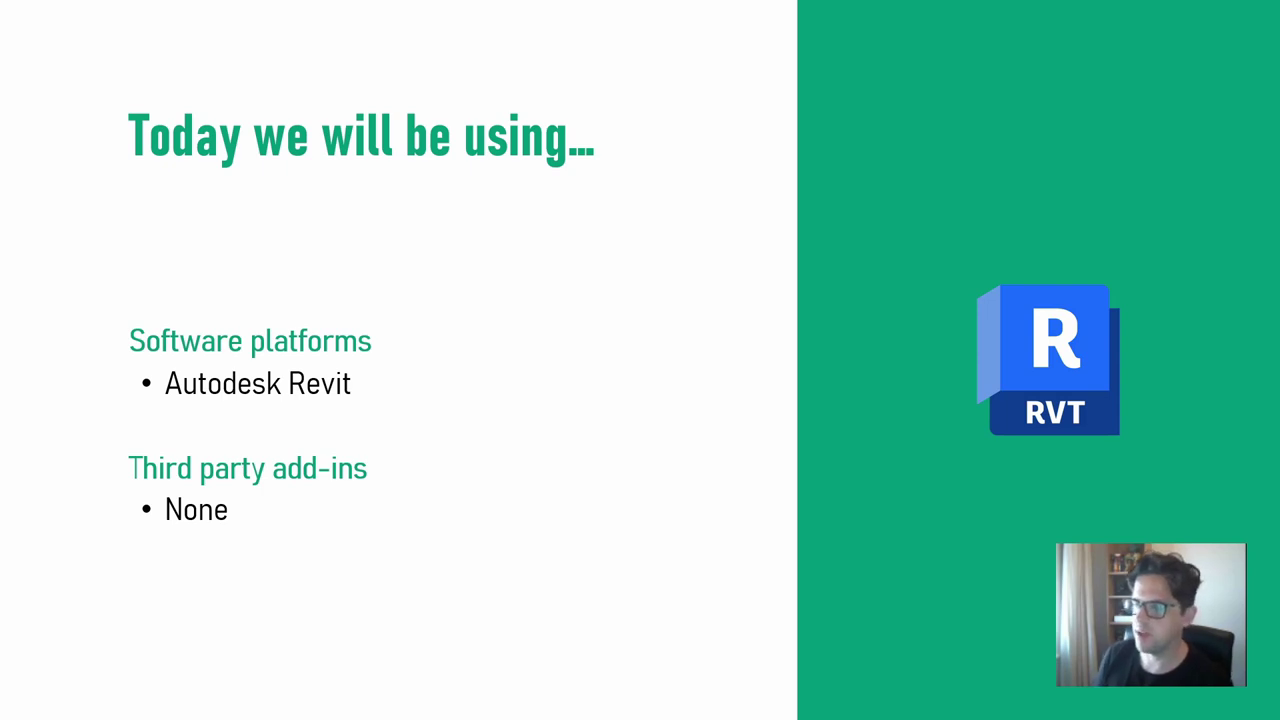
key("Right")
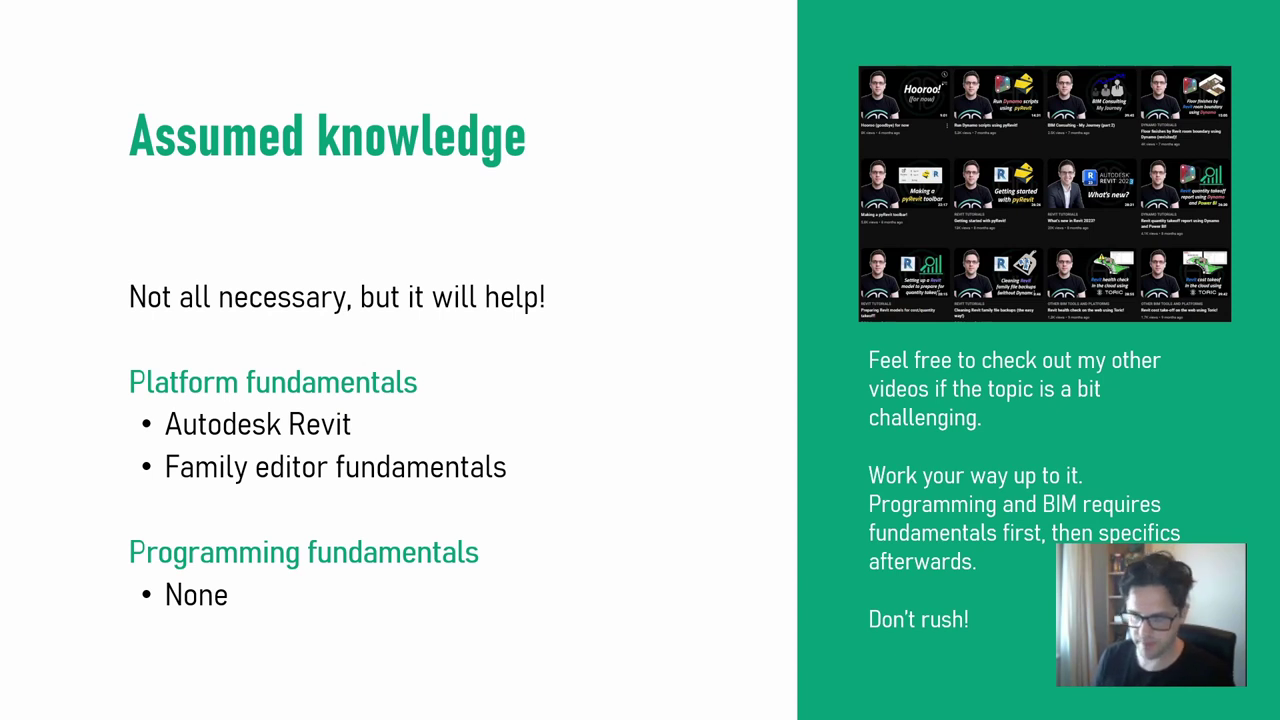
key("Right")
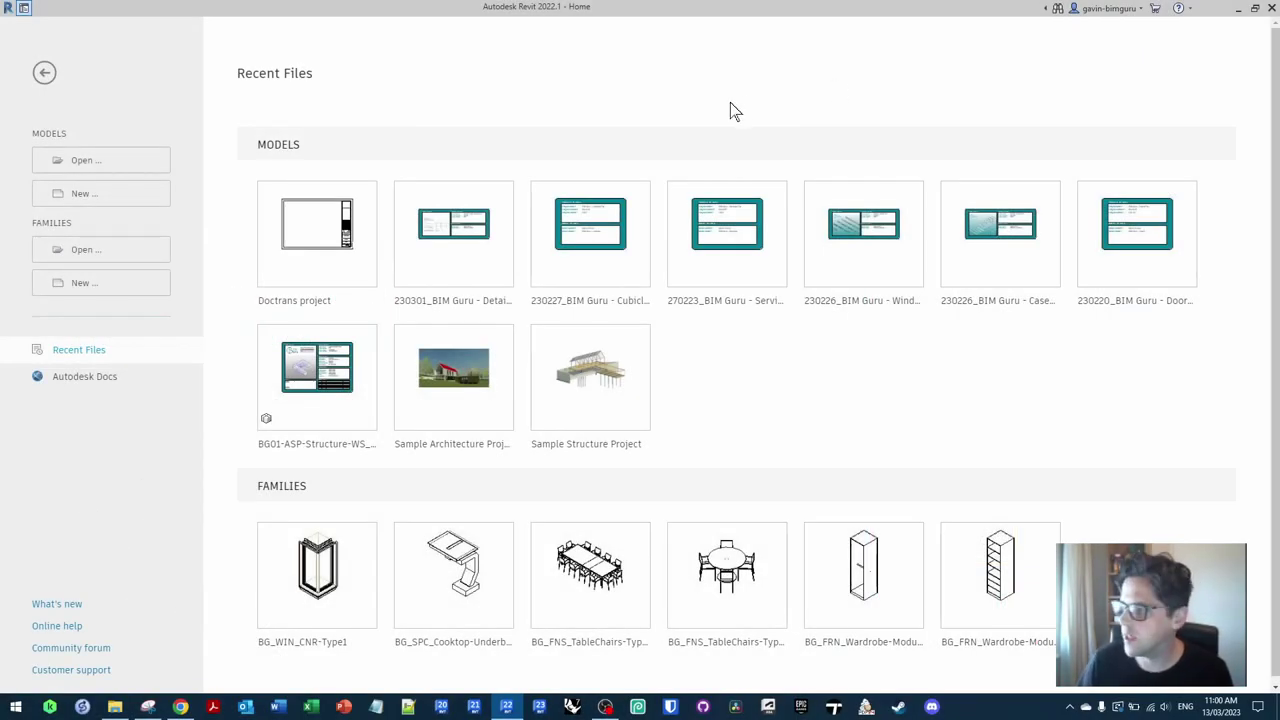
Step: Create a new family from the Metric Window.rft template
left_click(140, 285)
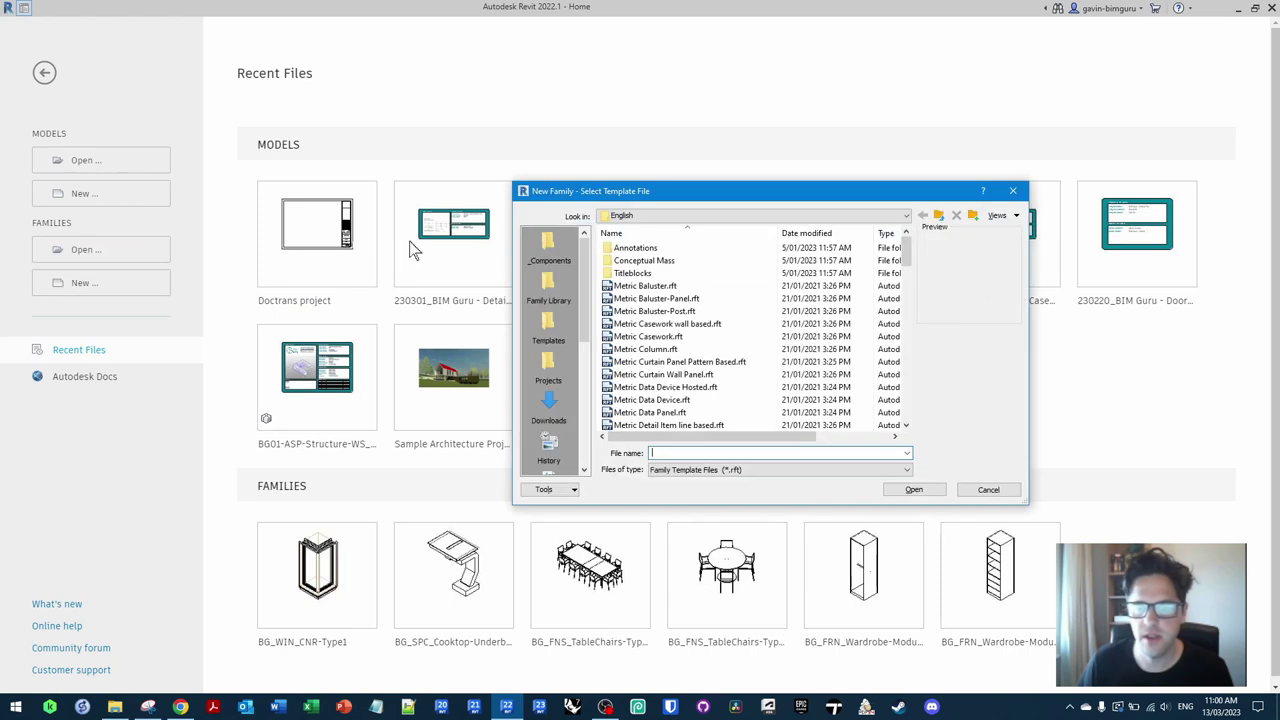
left_click_drag(909, 257, 920, 425)
left_click(682, 375)
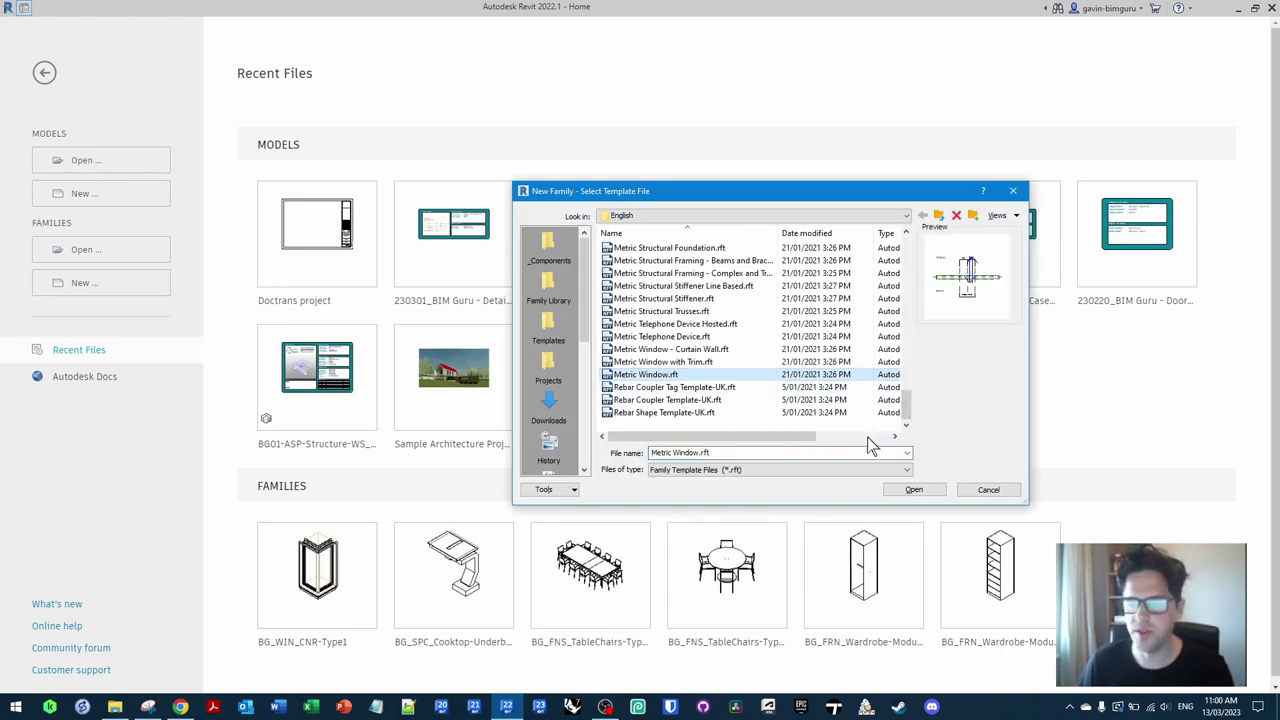
left_click(912, 492)
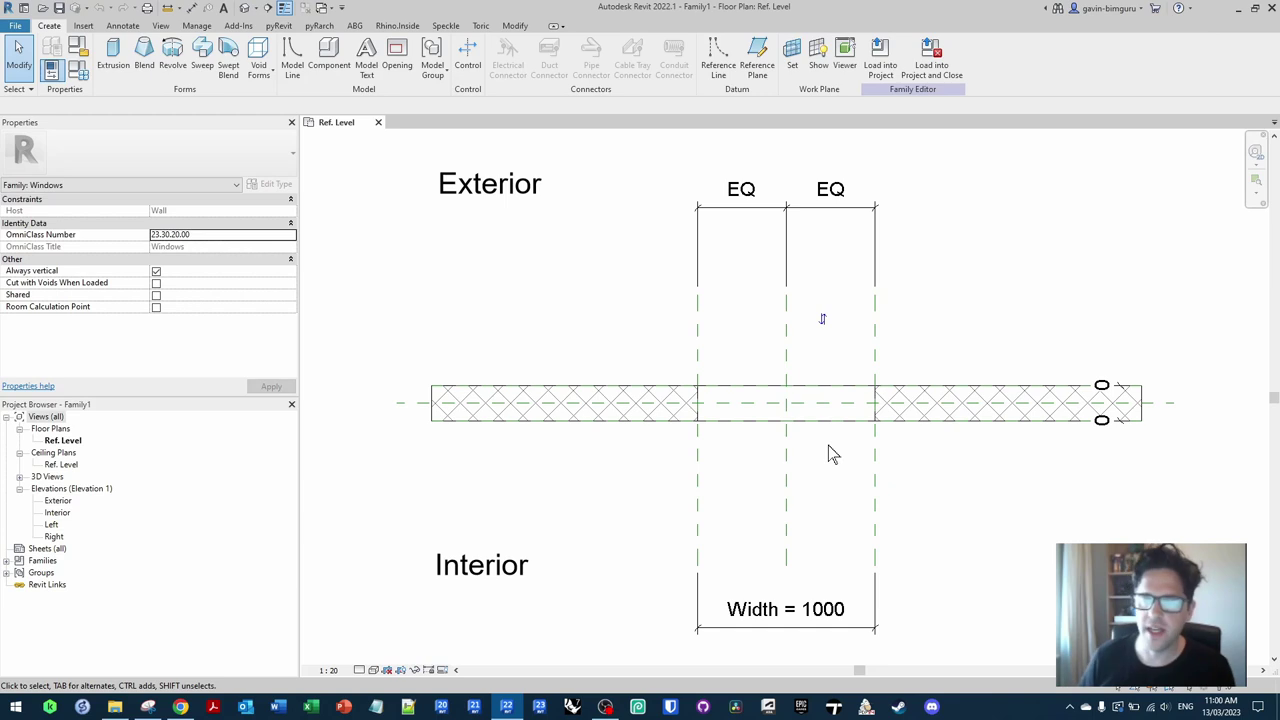
Step: Delete the two outer vertical reference planes of the opening, then make the center plane a Left reference named Left
left_click_drag(922, 341, 644, 348)
key("Delete")
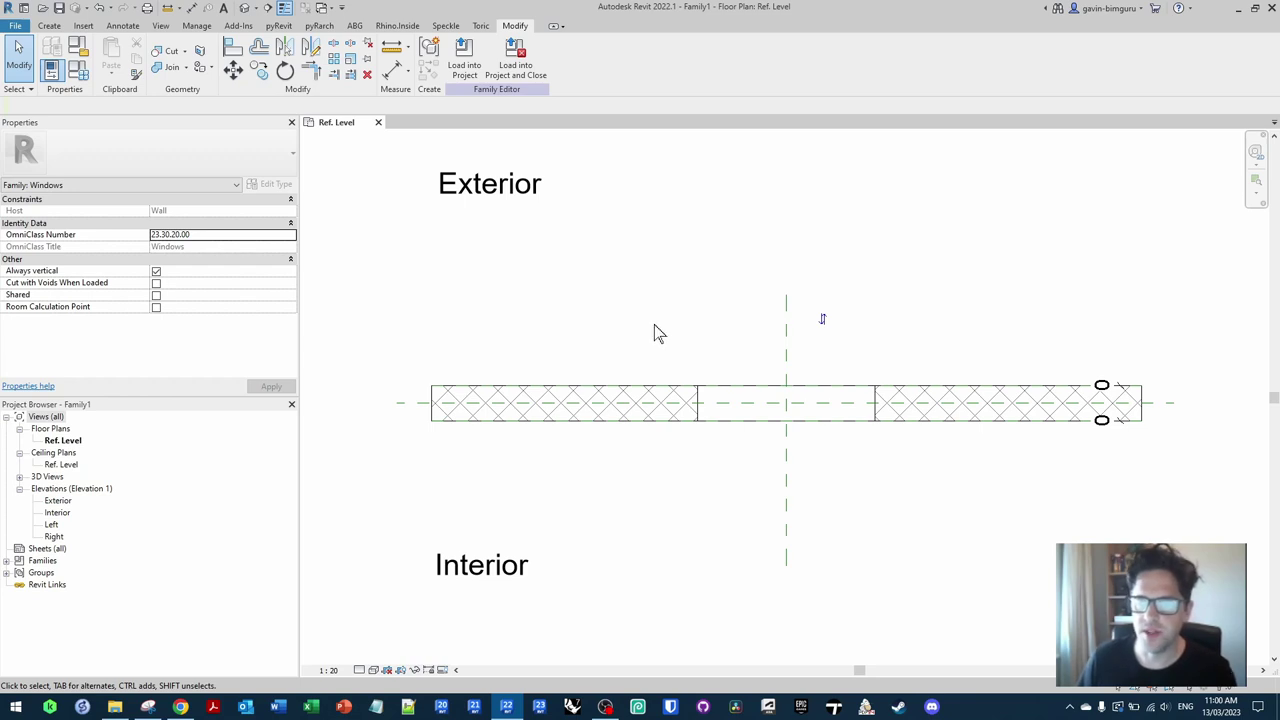
left_click(787, 347)
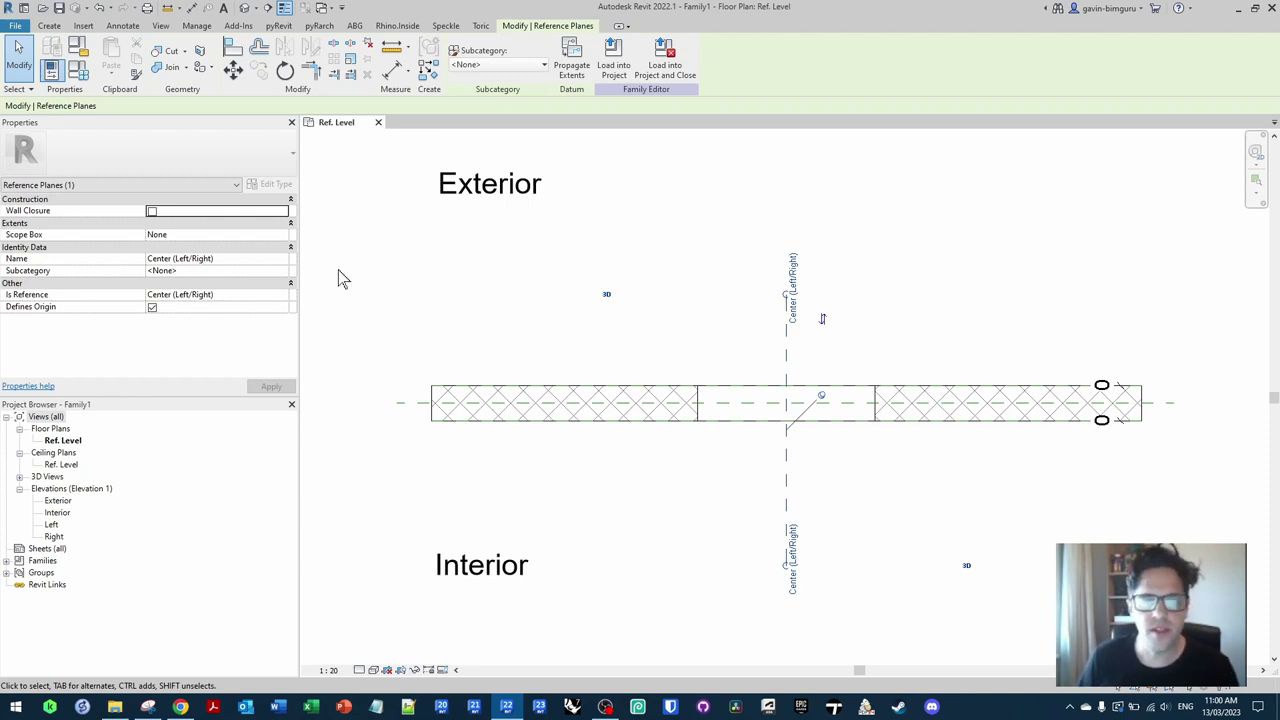
left_click(284, 294)
left_click(187, 309)
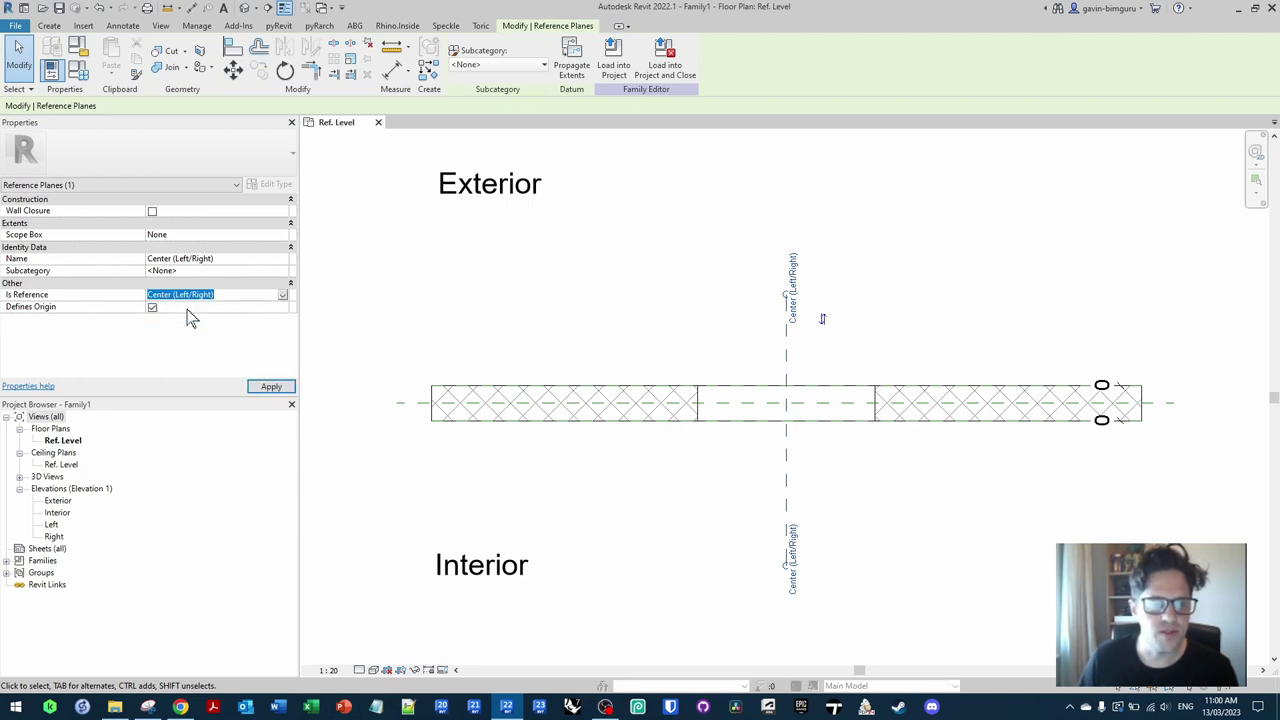
left_click(254, 258)
type("Left")
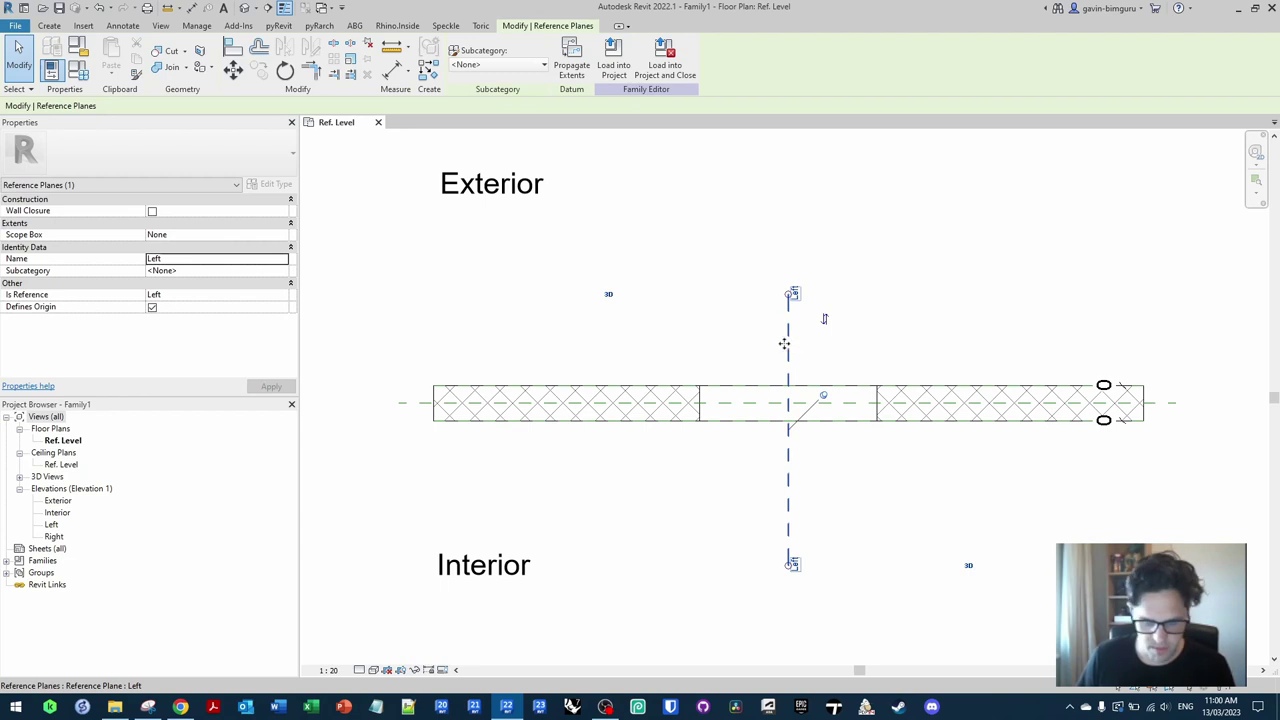
Step: Draw a vertical reference plane across the wall about 840 mm from the Left plane, on its left side in plan
key("r")
key("p")
left_click(642, 290)
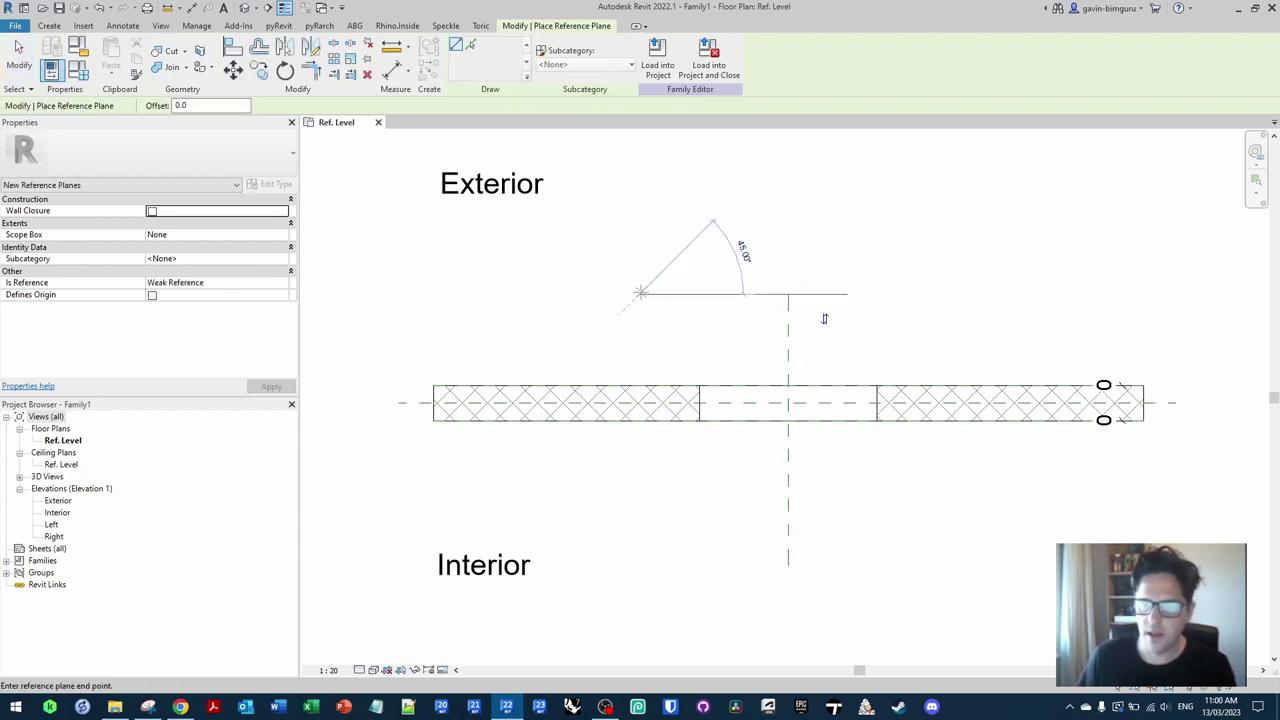
left_click(641, 565)
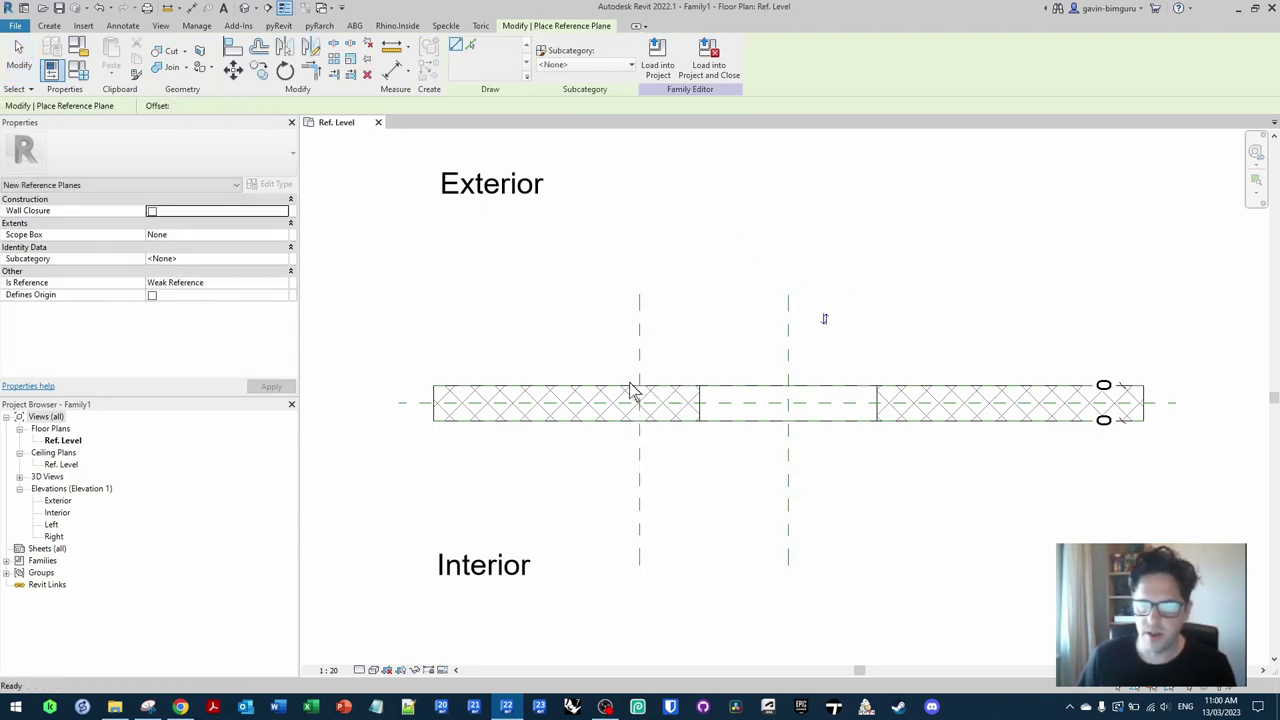
key("Escape")
key("Escape")
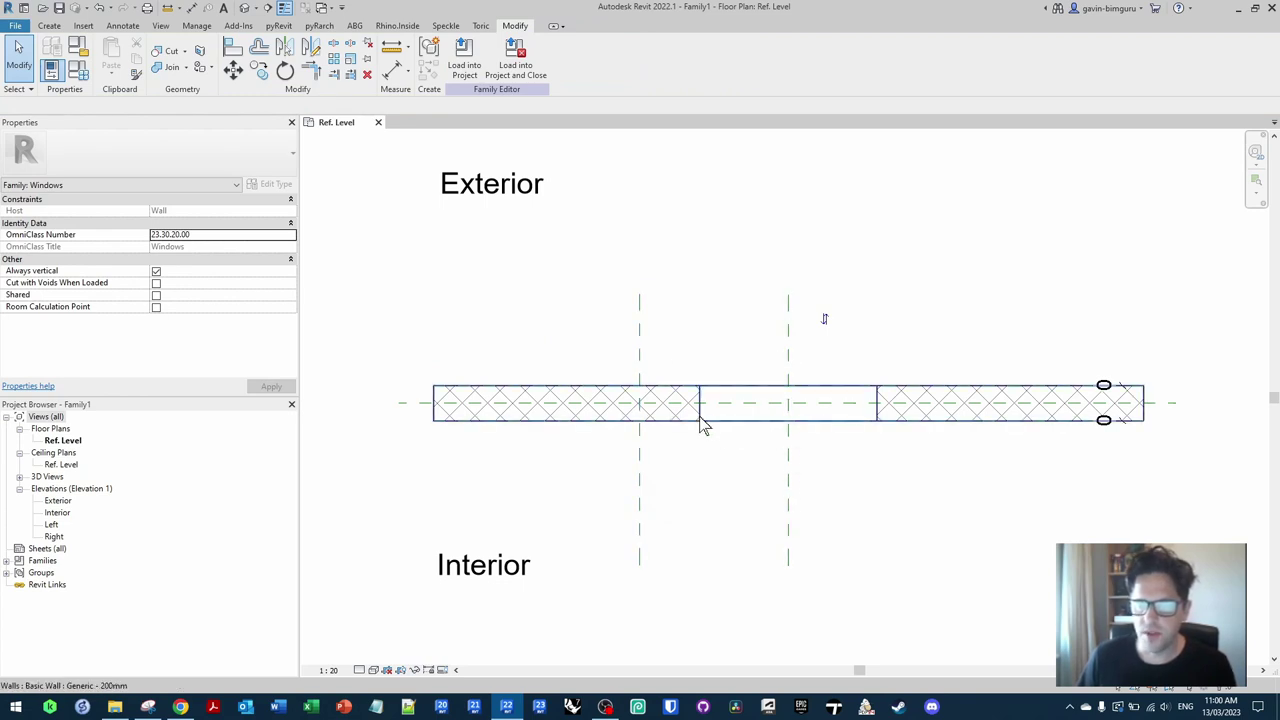
Step: Edit the opening cut's boundary in the Exterior elevation, aligning its two vertical edges to the two vertical reference planes
double_click(57, 501)
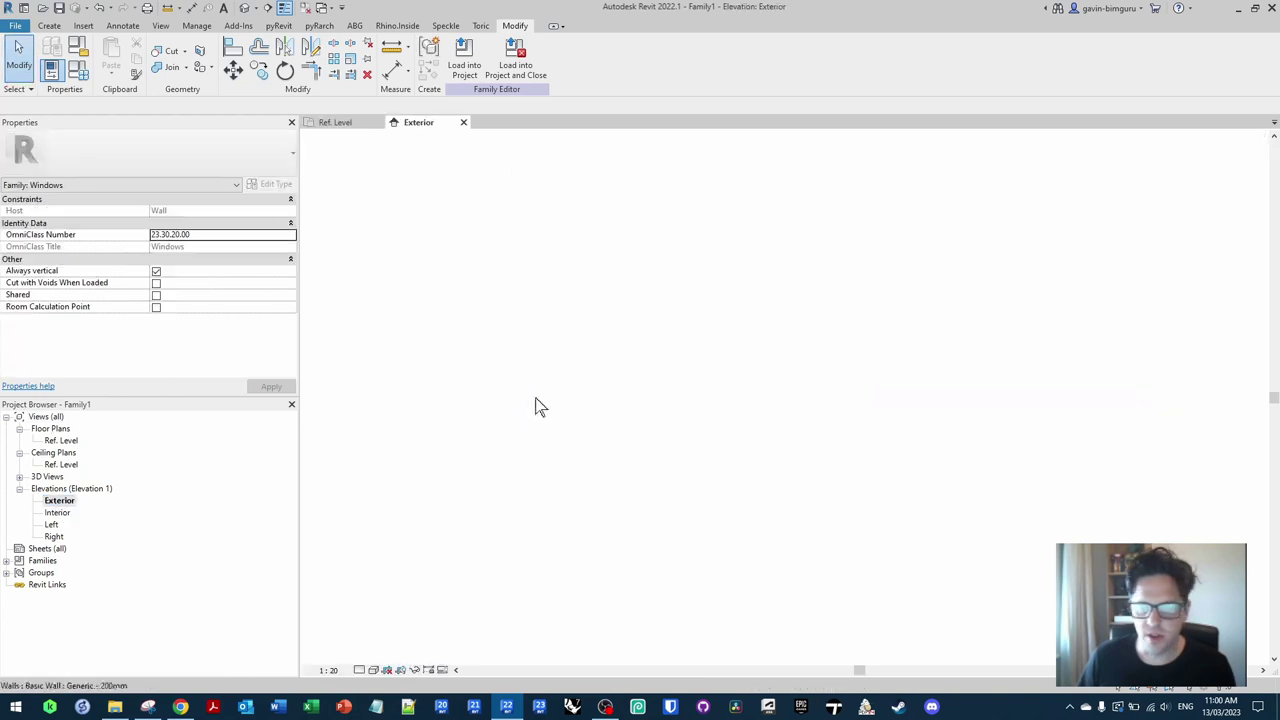
left_click(697, 342)
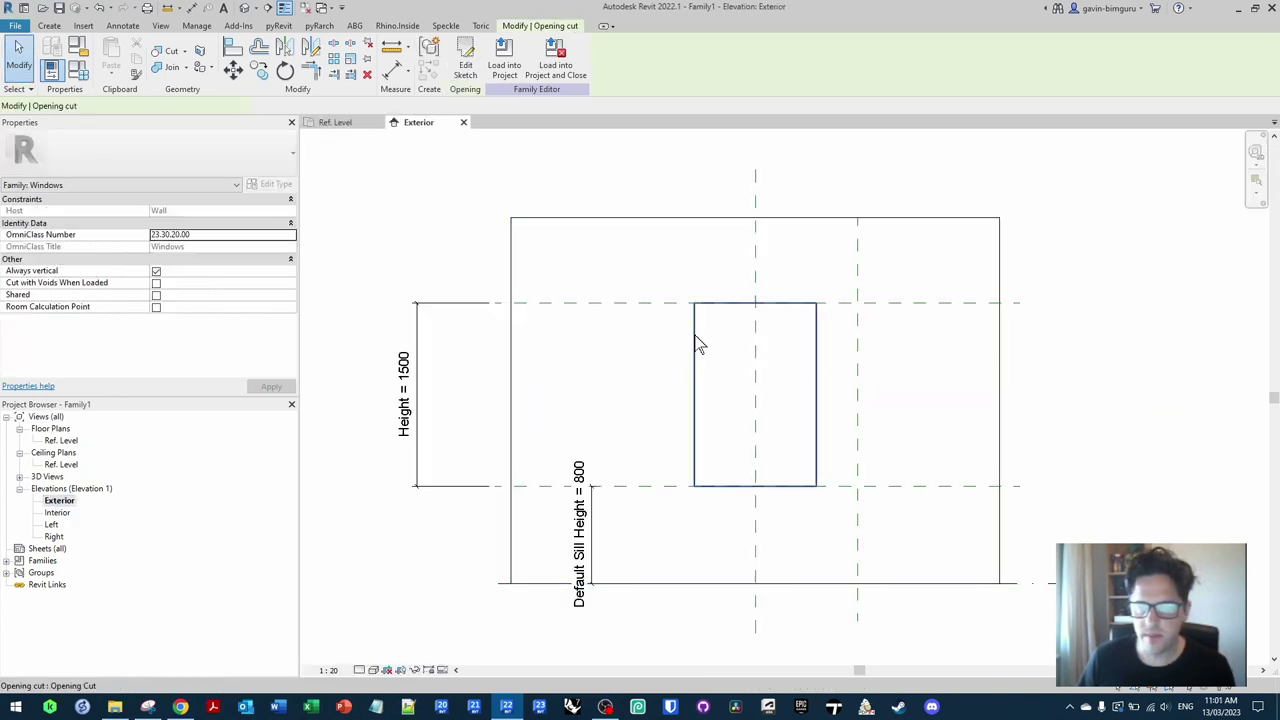
left_click(462, 56)
key("l")
left_click(857, 345)
left_click(817, 352)
left_click(757, 349)
left_click(693, 354)
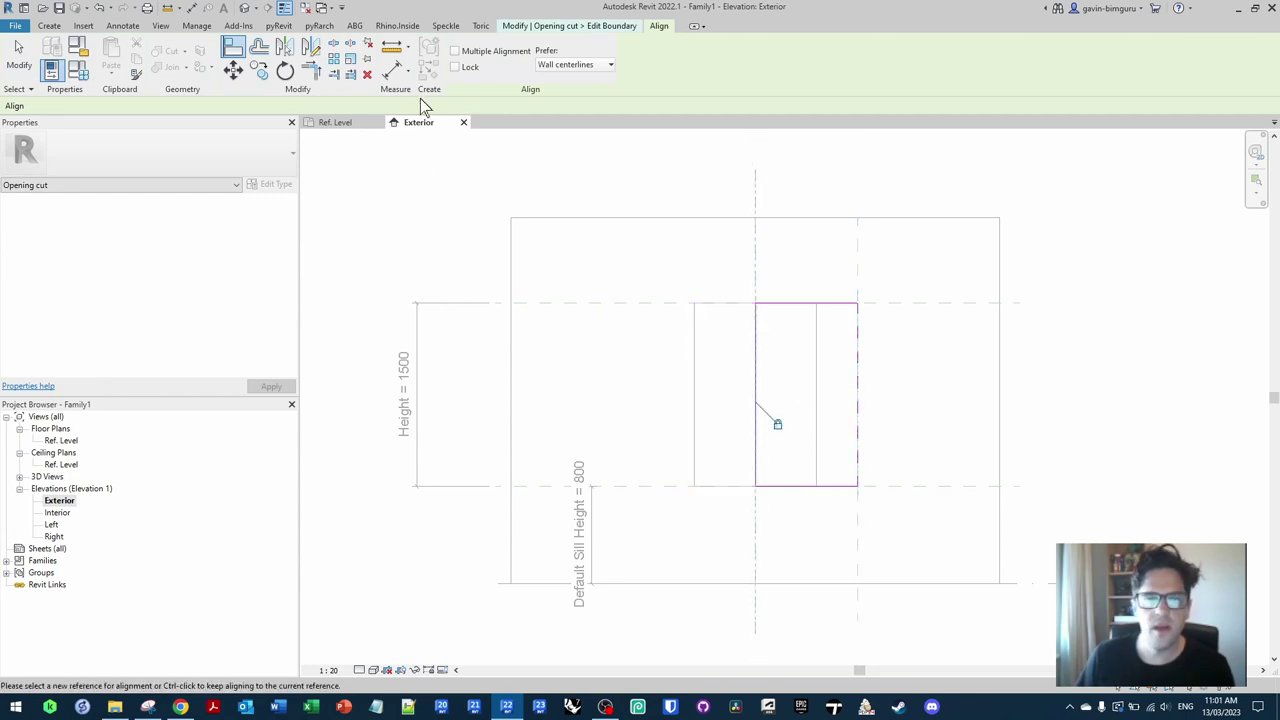
key("Escape")
left_click(460, 69)
Step: Mirror a copy of the new vertical plane in the Ref. Level plan about a 45° axis through the Left plane and exterior wall face
double_click(60, 441)
scroll(654, 443, "up", 3)
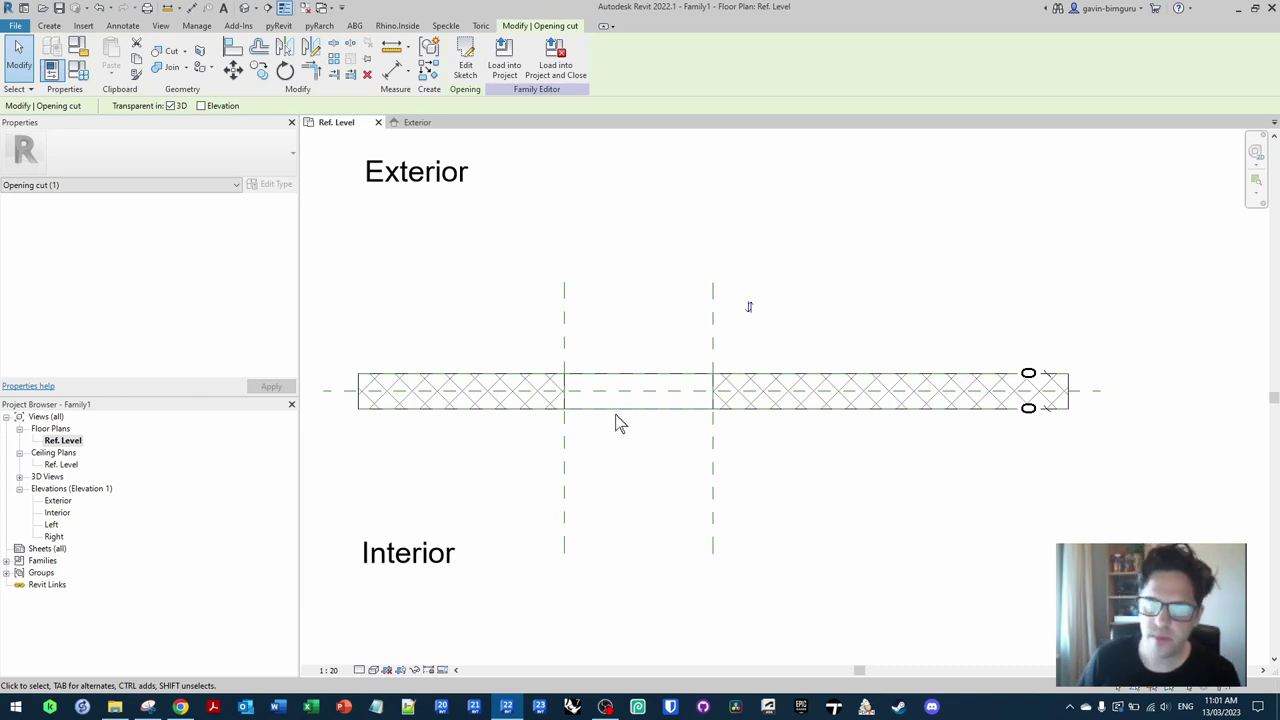
middle_click_drag(649, 502, 657, 489)
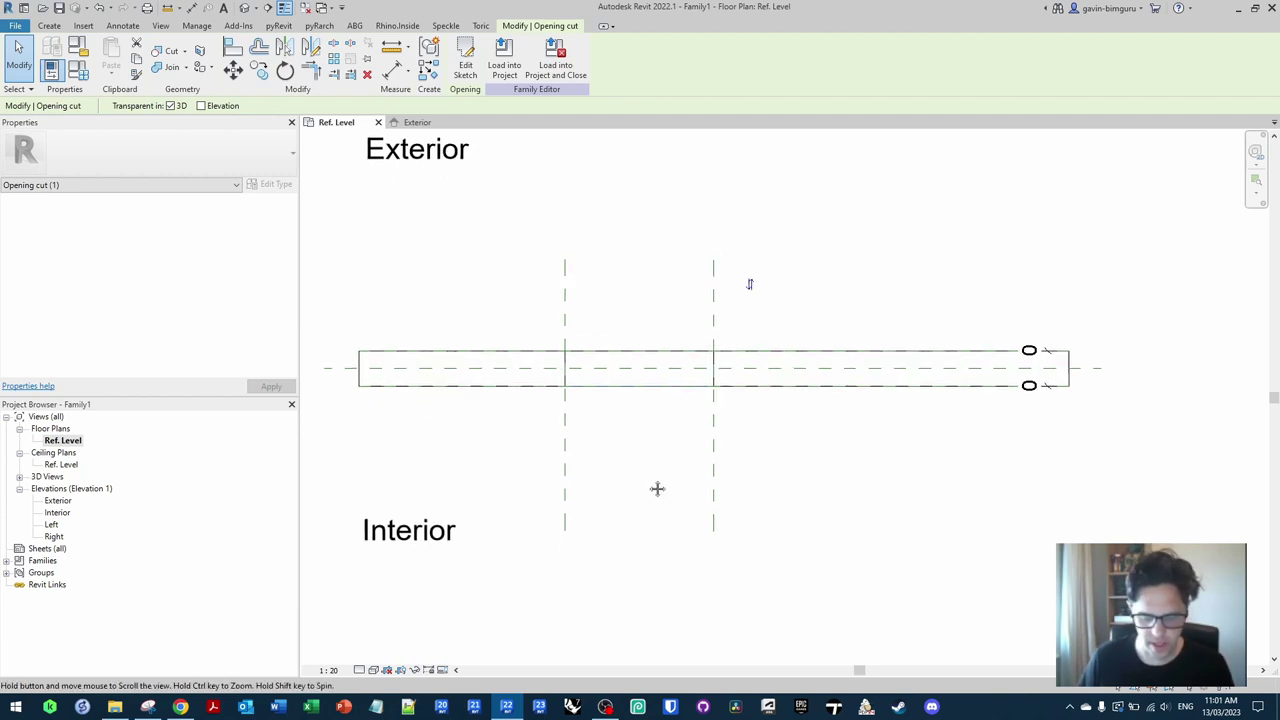
left_click(568, 423)
left_click(311, 52)
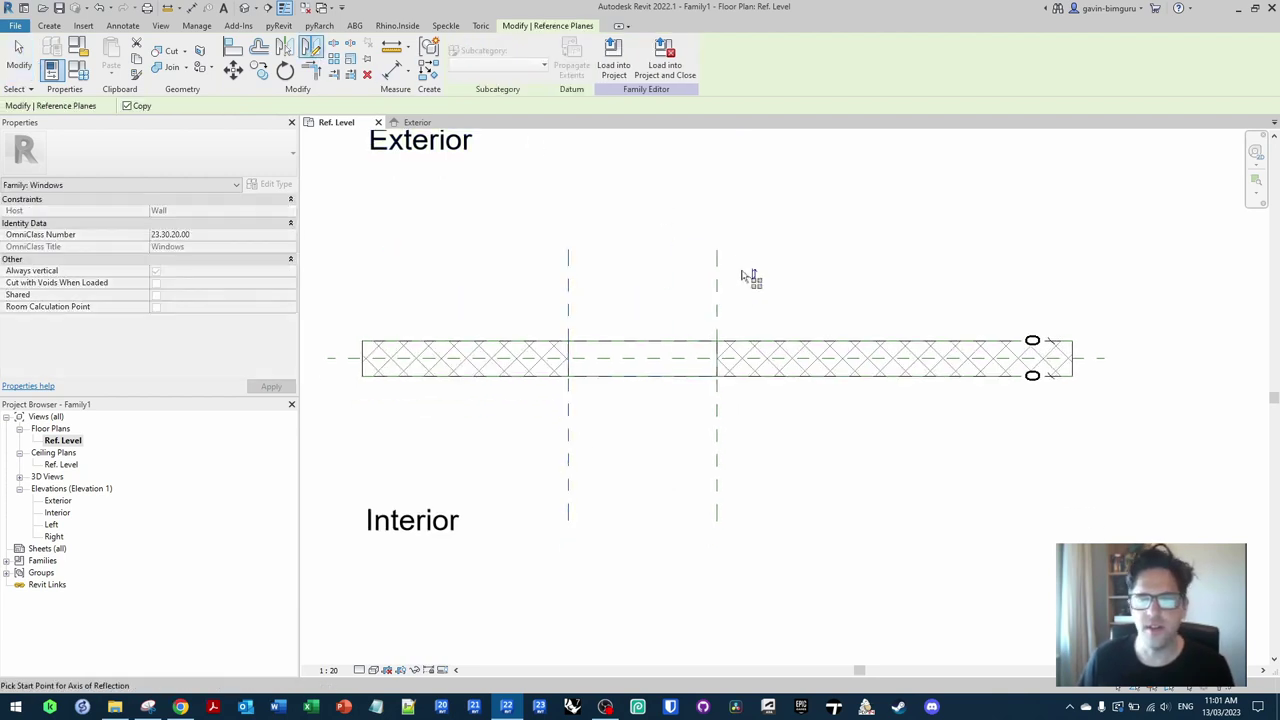
left_click(717, 341)
left_click(729, 329)
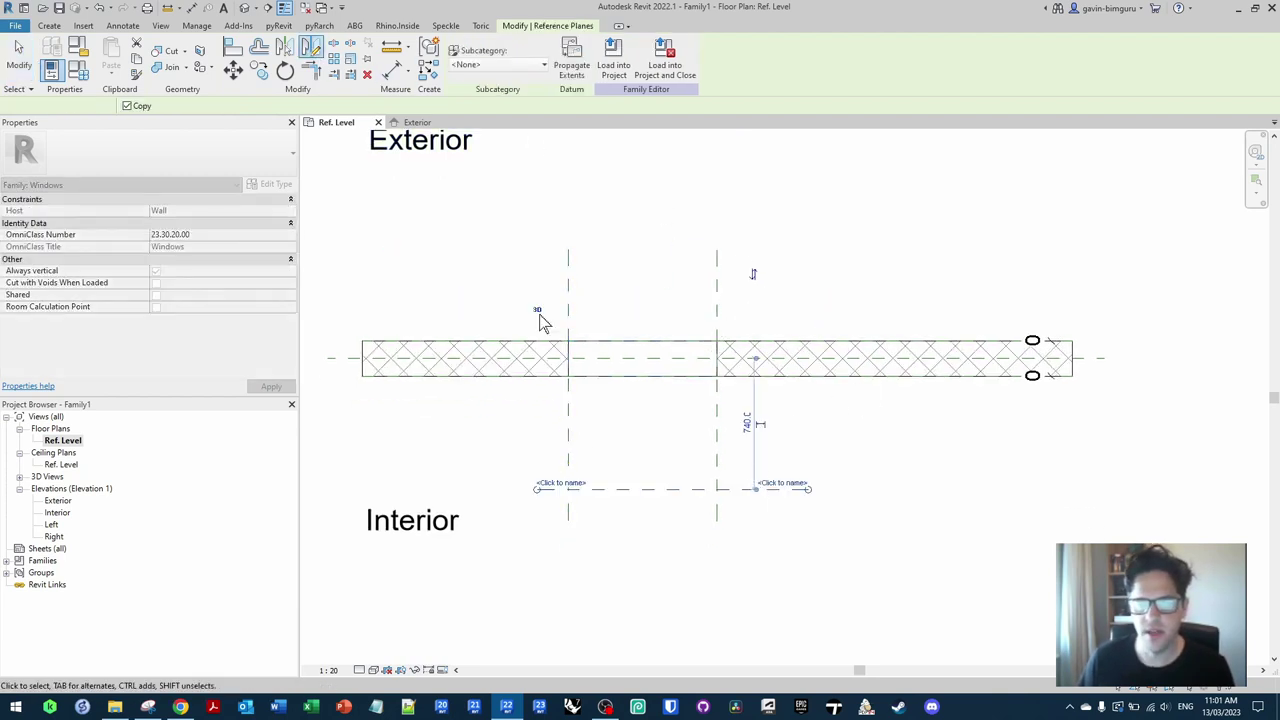
Step: Set the unnamed vertical reference plane to Strong Reference and name it Front corner
left_click(569, 290)
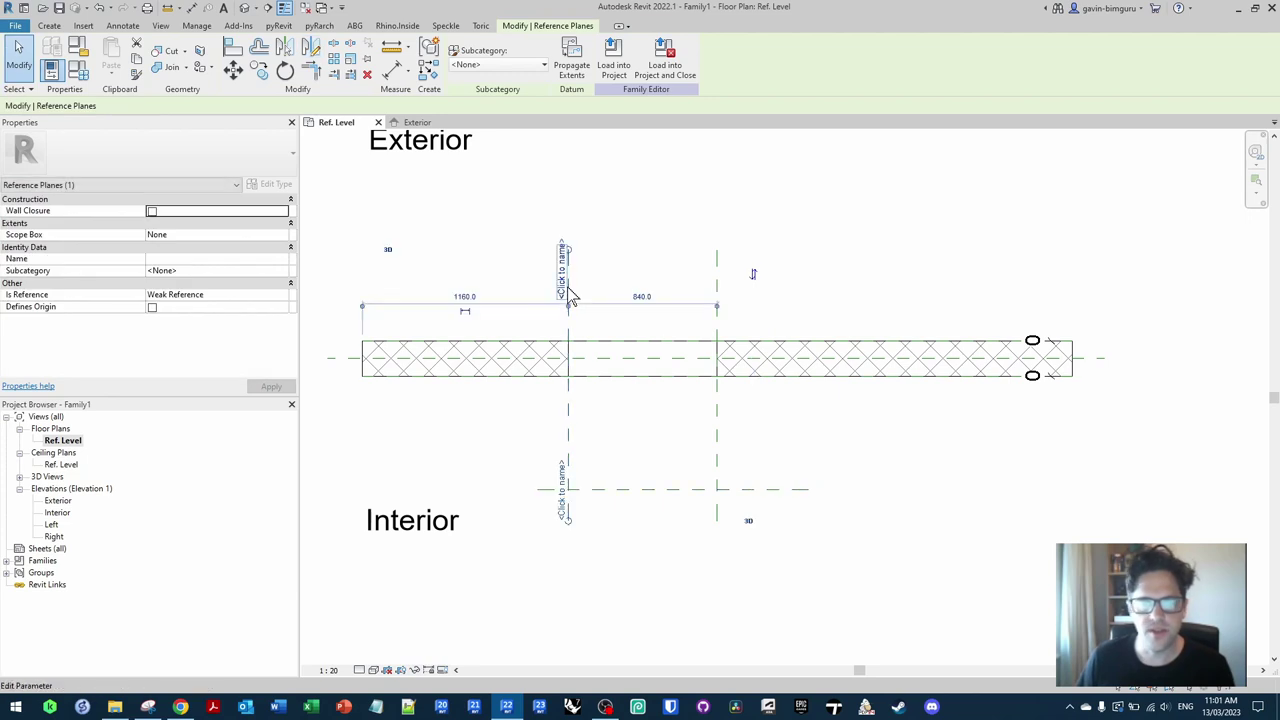
left_click(284, 294)
left_click(190, 318)
left_click(173, 258)
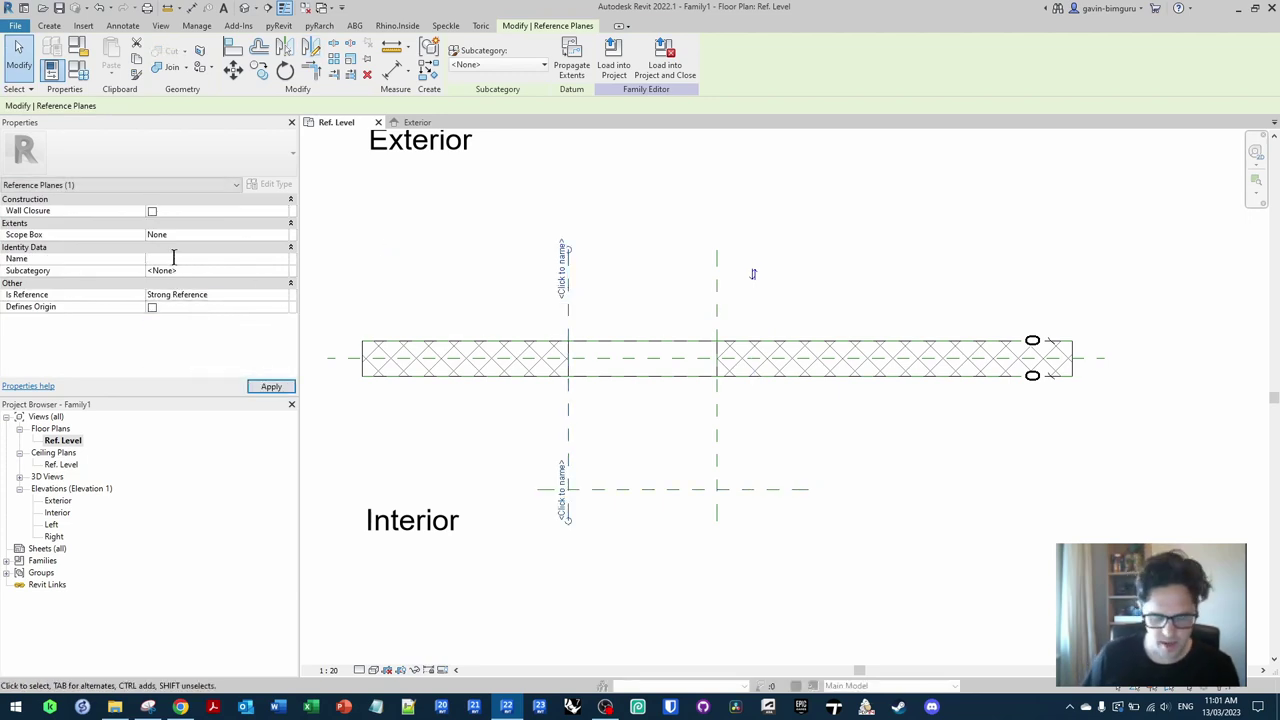
type("Front corner")
key("Return")
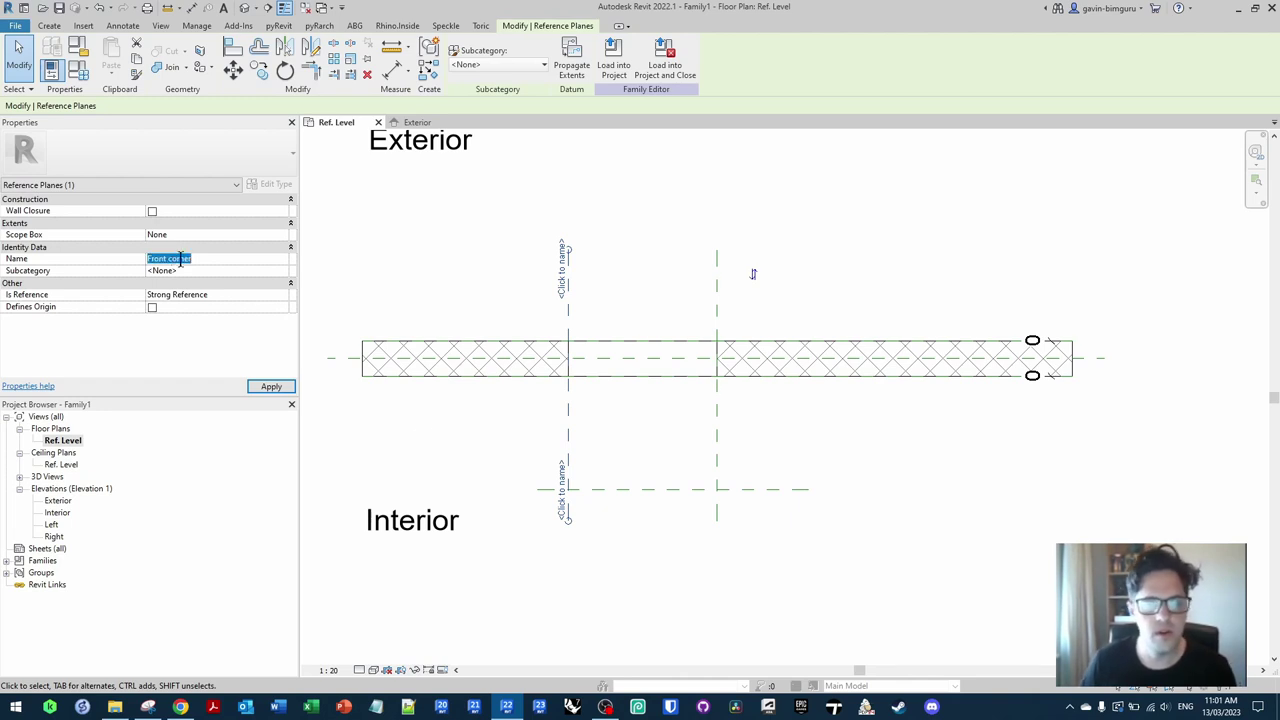
Step: Name the horizontal reference plane below the wall Rear corner and set it to Strong Reference
left_click(758, 489)
left_click(241, 260)
type("Rwea")
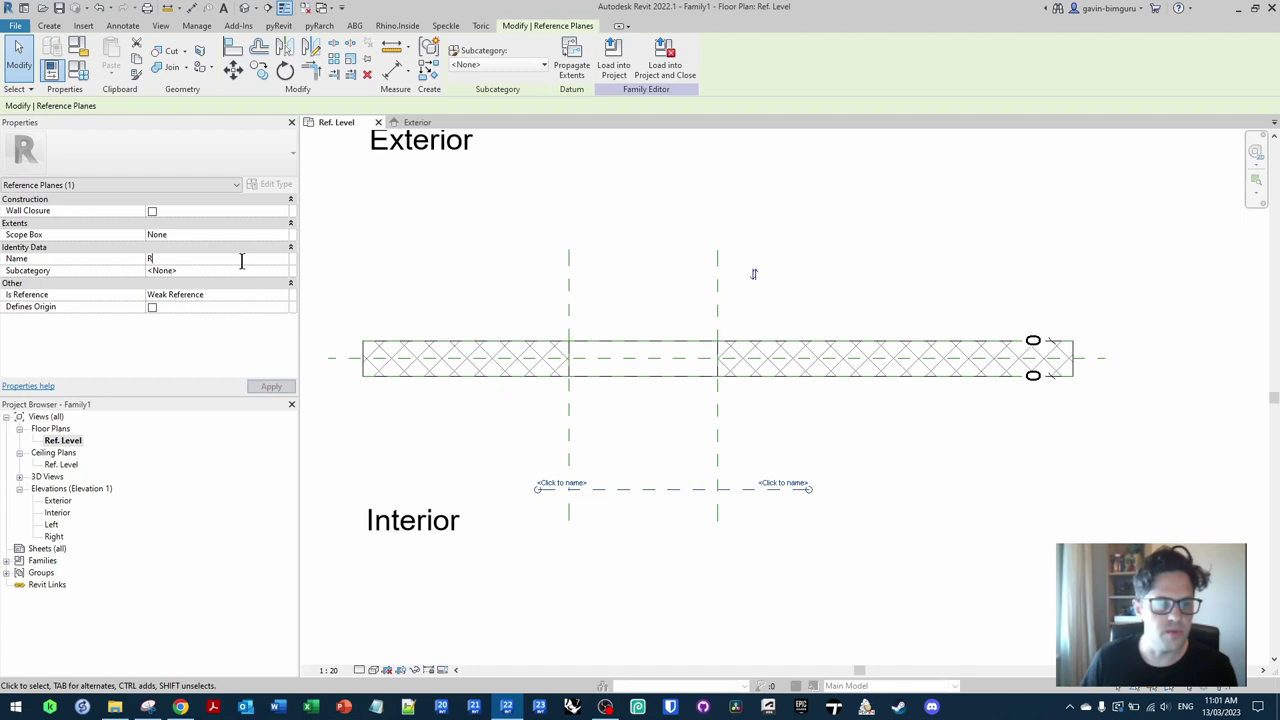
key("BackSpace")
key("BackSpace")
key("BackSpace")
type("ear corner")
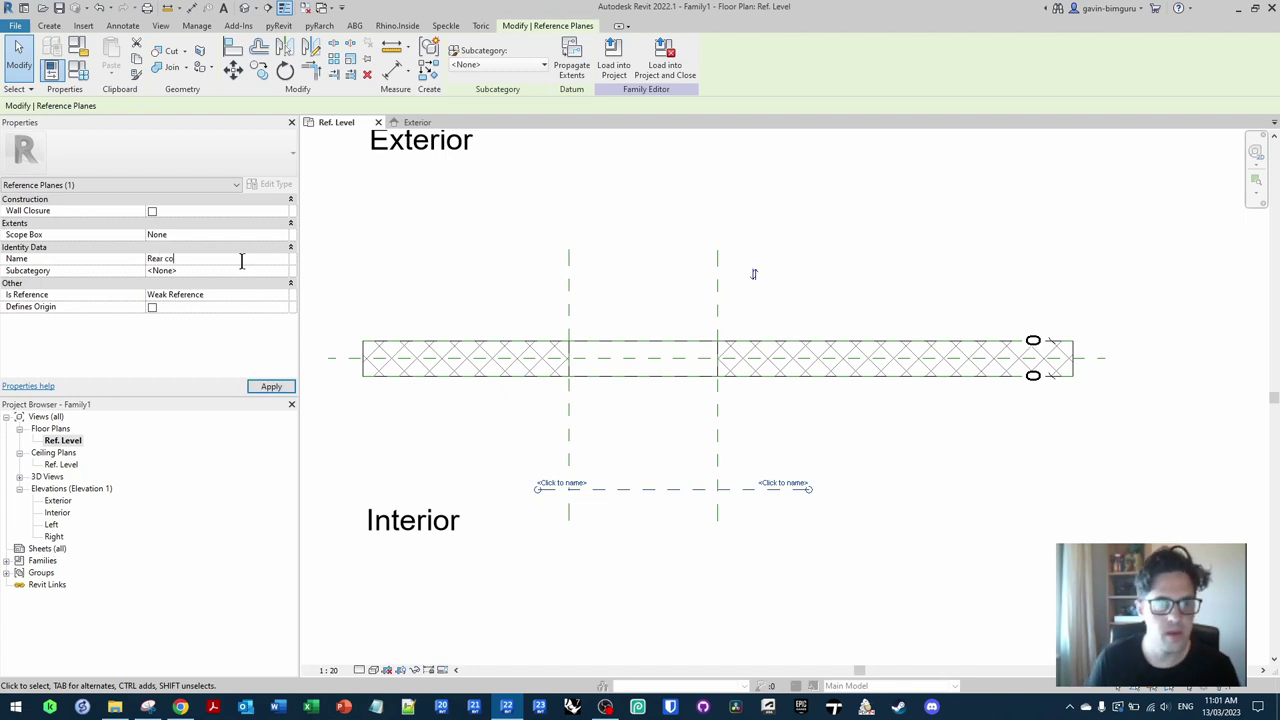
left_click(279, 298)
left_click(254, 314)
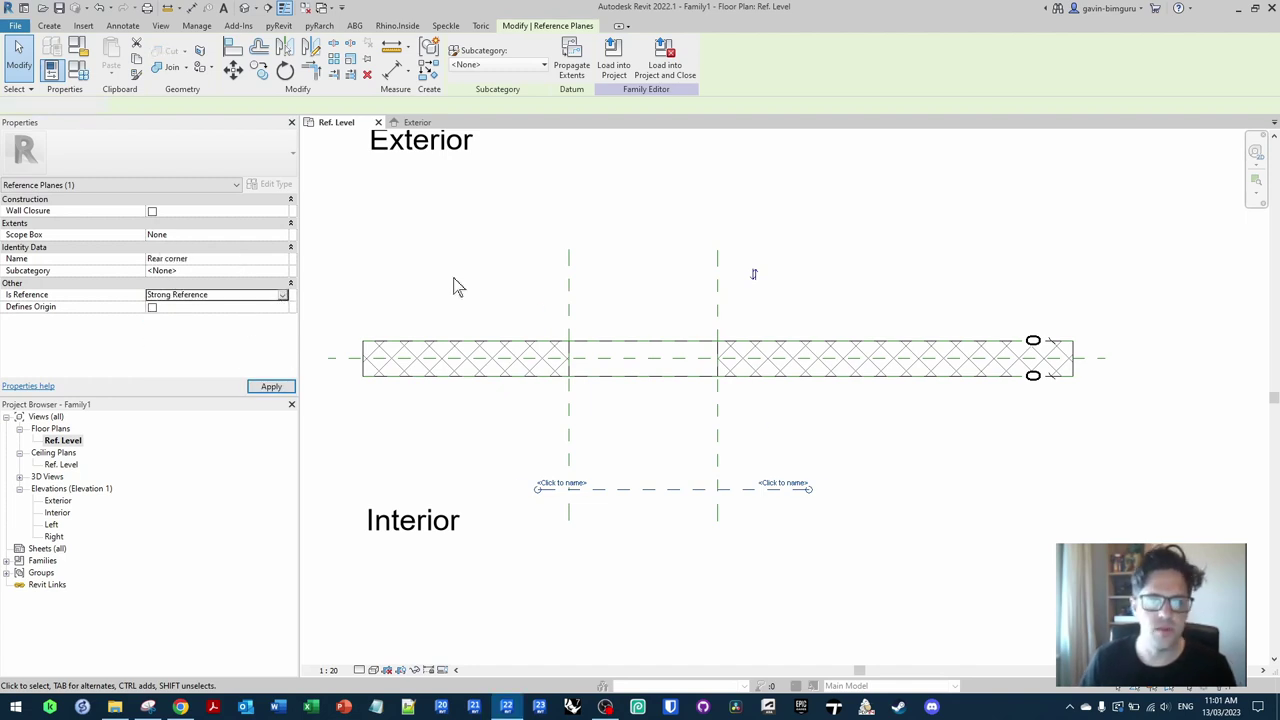
left_click(466, 280)
Step: Copy the Front corner reference plane 40 mm toward the Left plane
left_click(569, 297)
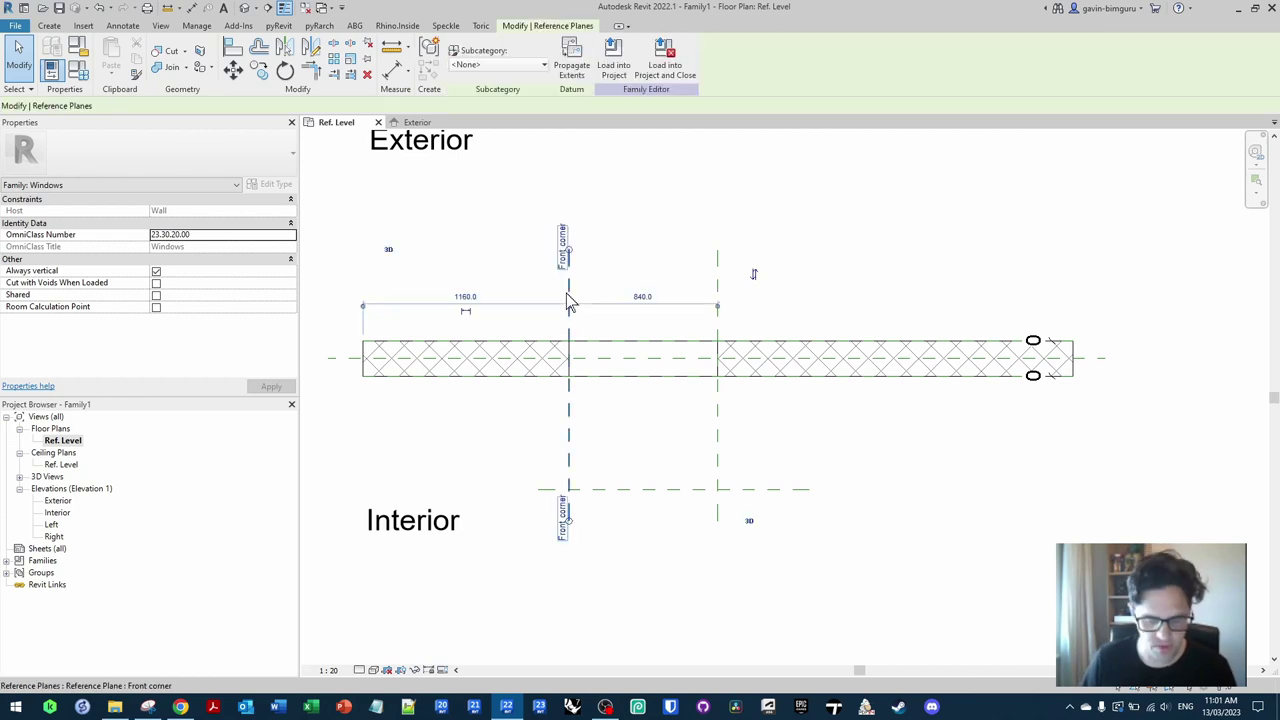
scroll(565, 296, "up", 3)
left_click(563, 289)
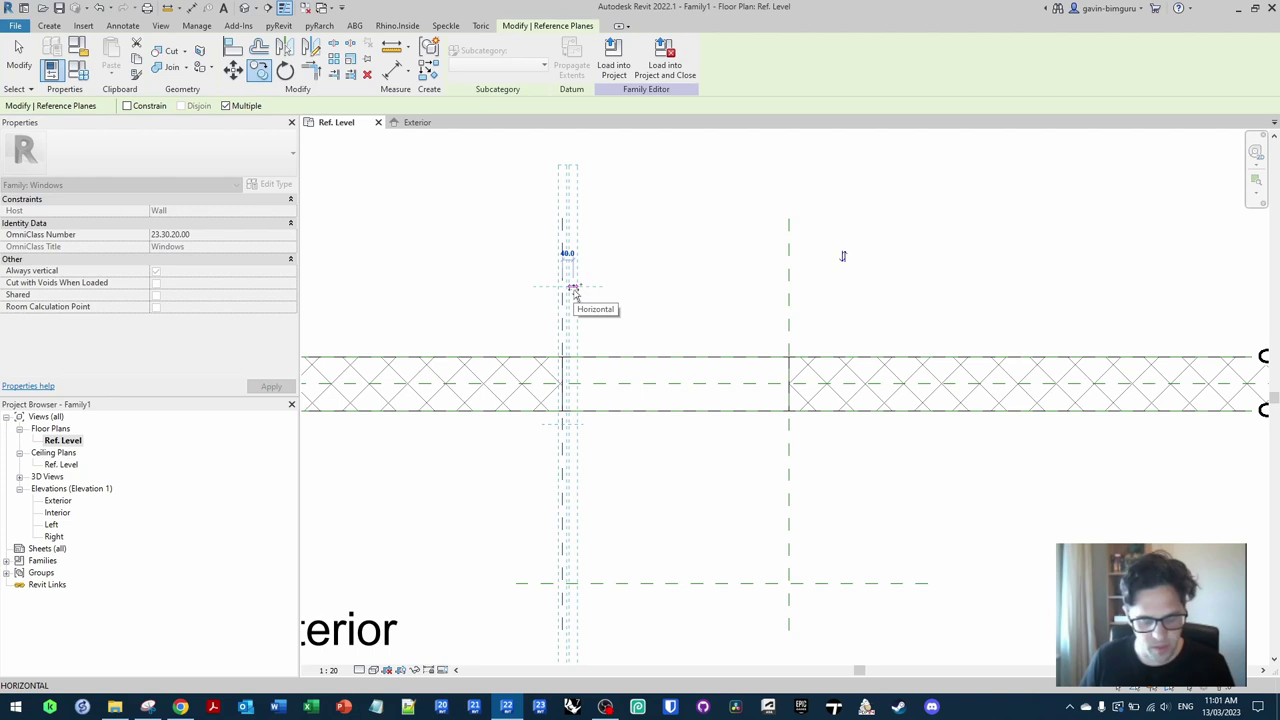
key("Escape")
Step: Copy the Rear corner reference plane 40 mm toward the wall
left_click(750, 586)
key("c")
key("c")
left_click(746, 584)
type("4")
key("Return")
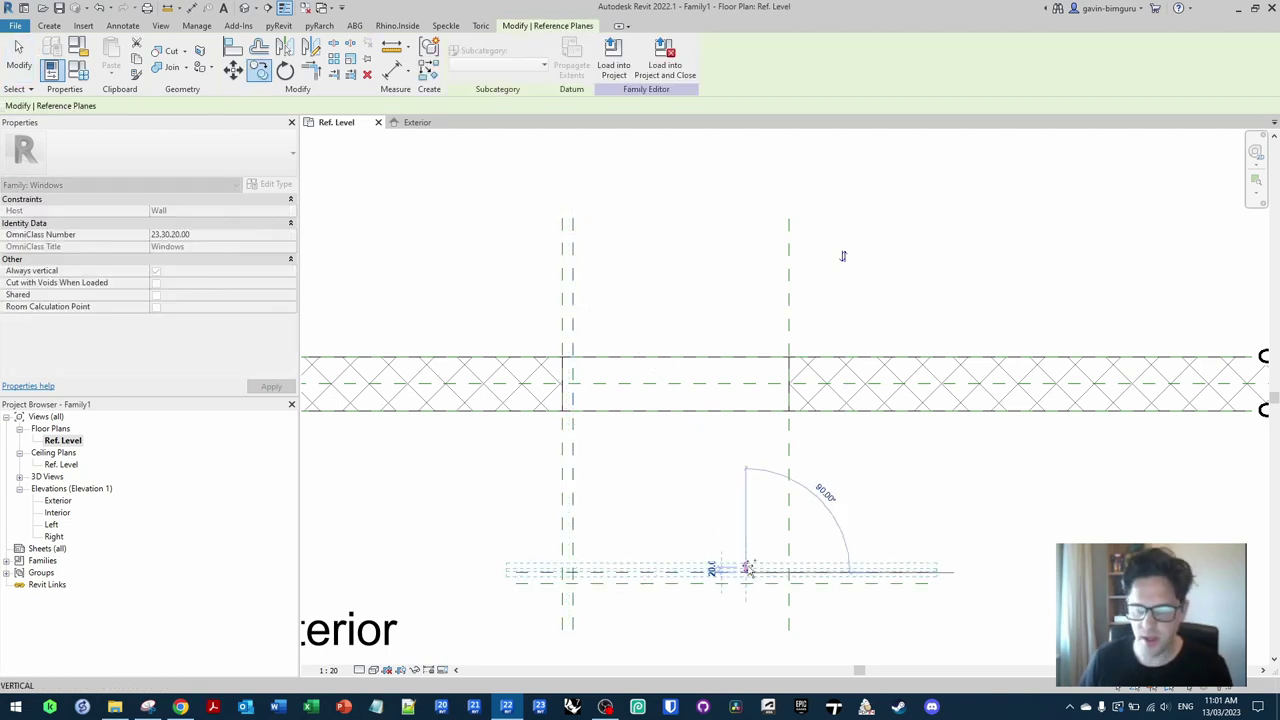
key("Escape")
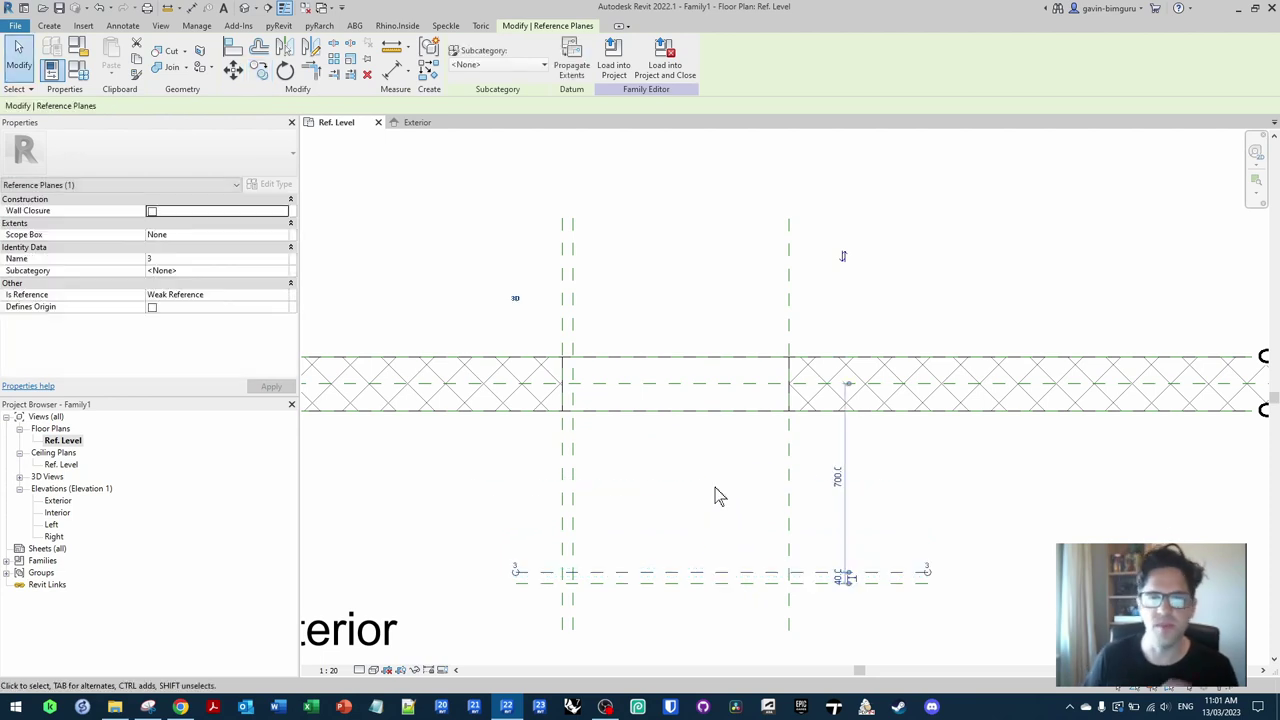
key("Escape")
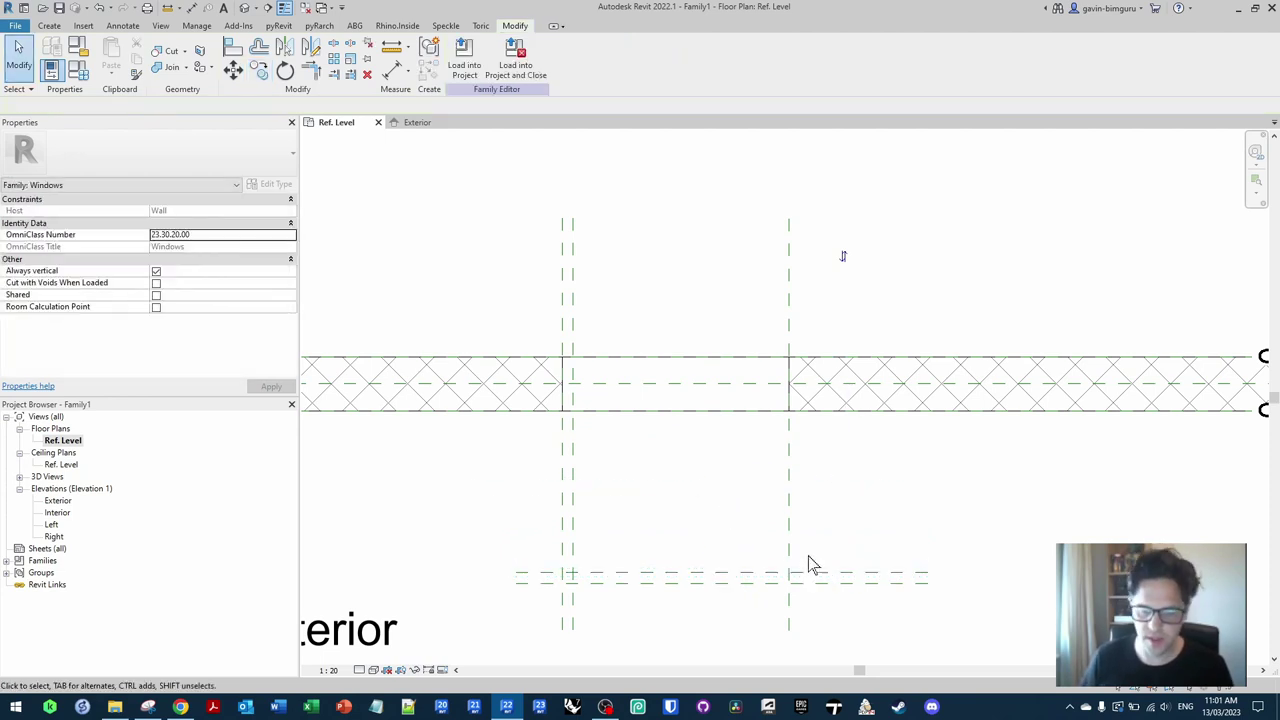
Step: Dimension the gaps between the Front corner and Rear corner planes and their offset copies
key("d")
key("i")
left_click(857, 543)
left_click(563, 318)
left_click(572, 303)
left_click(545, 300)
Step: Set the plan view scale to 1:10
left_click(330, 670)
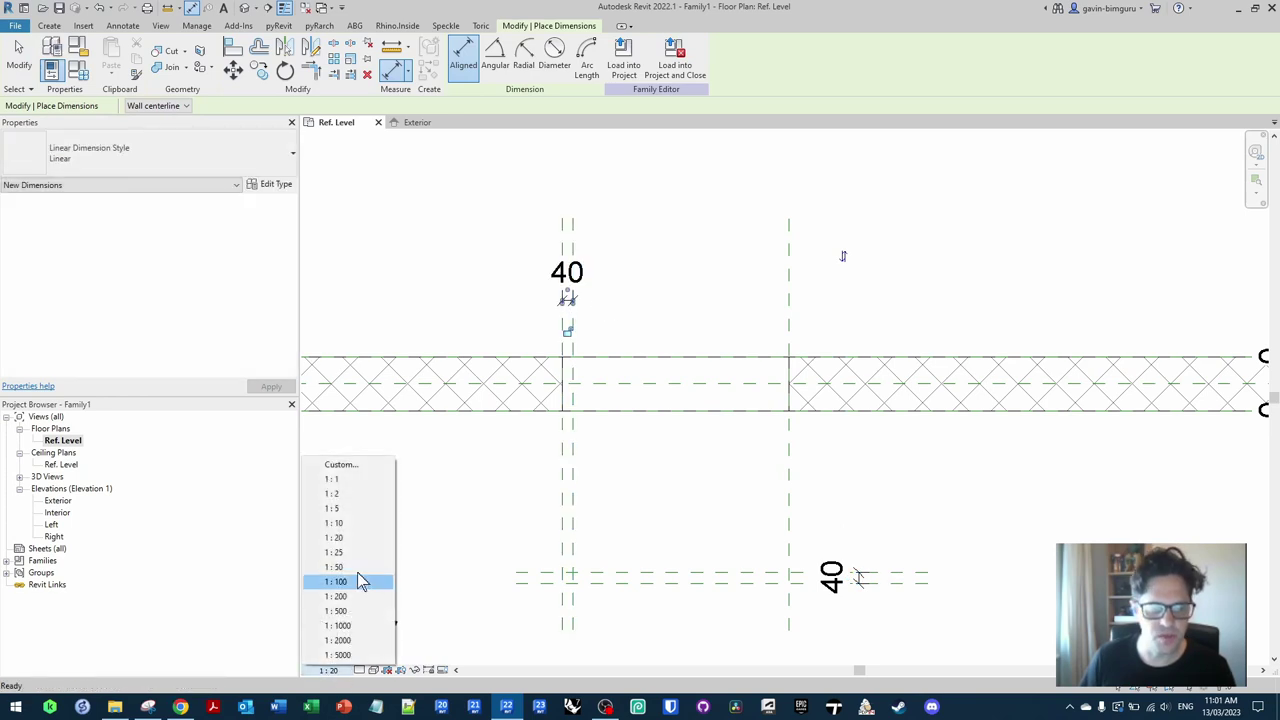
left_click(345, 523)
key("Escape")
Step: Label both 40 mm corner offset dimensions with a new type parameter named Frame width
left_click(569, 289)
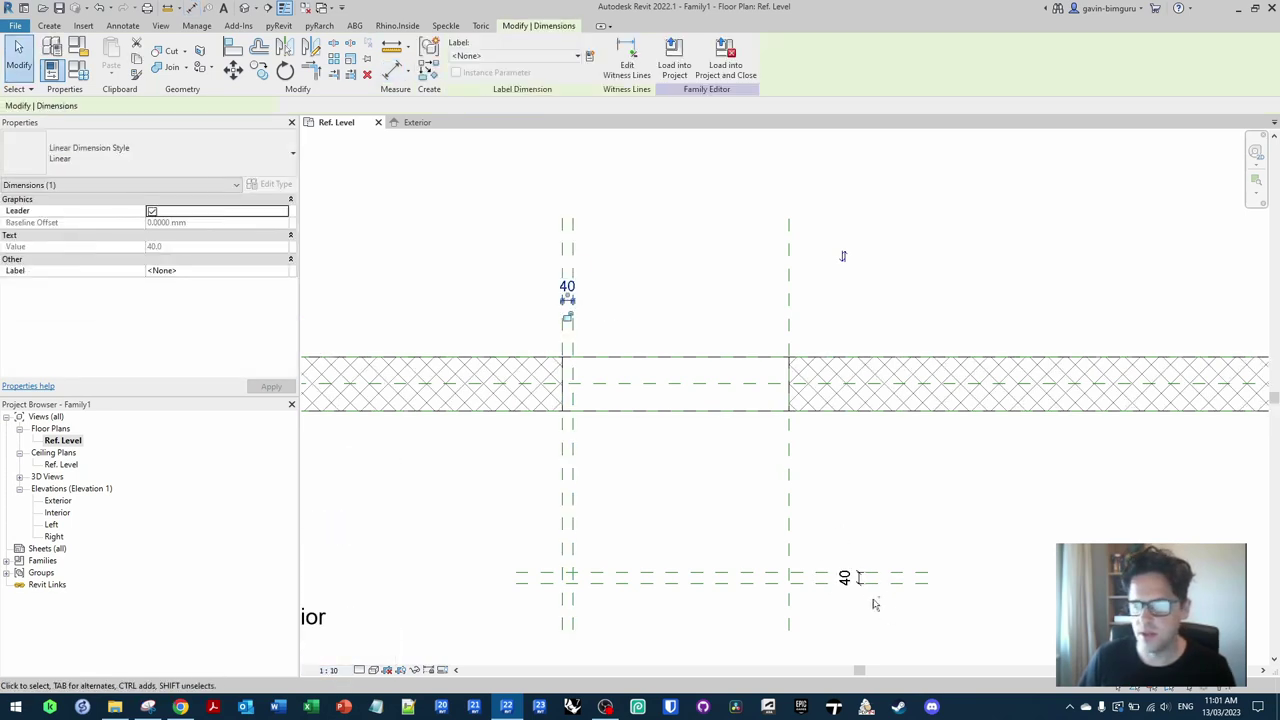
left_click(857, 580, "ctrl")
left_click(597, 50)
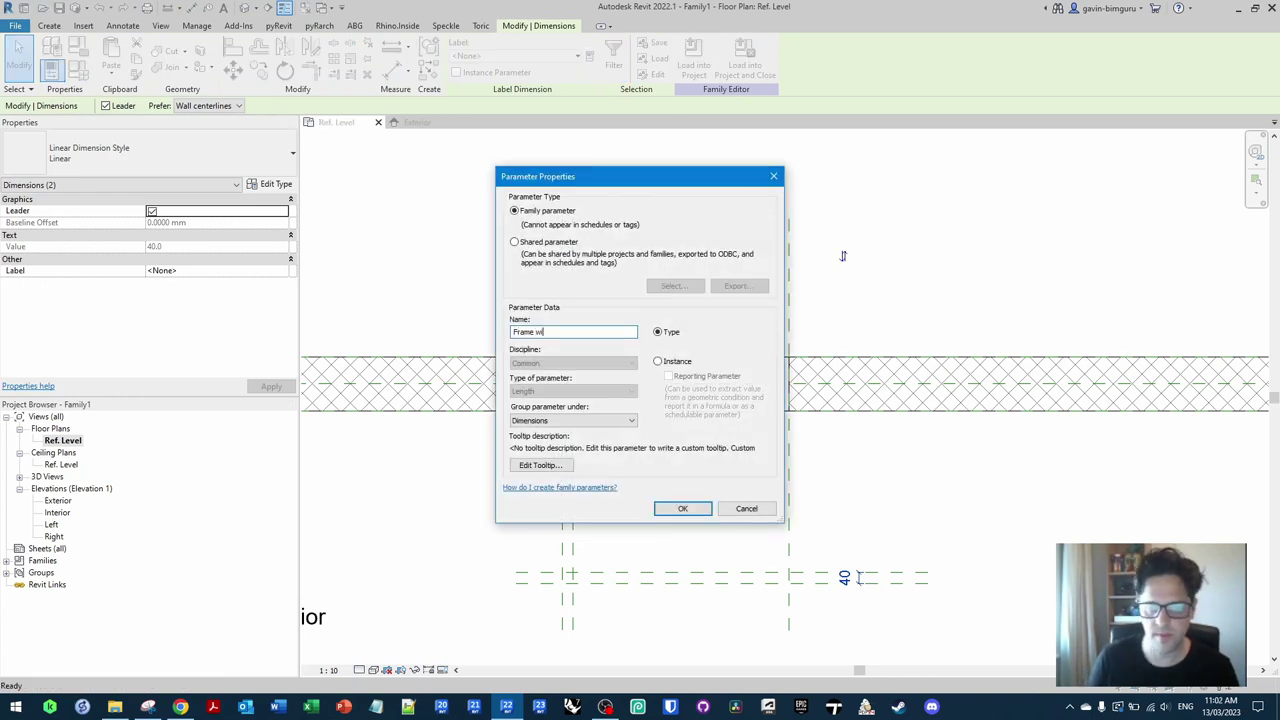
key("Return")
key("Escape")
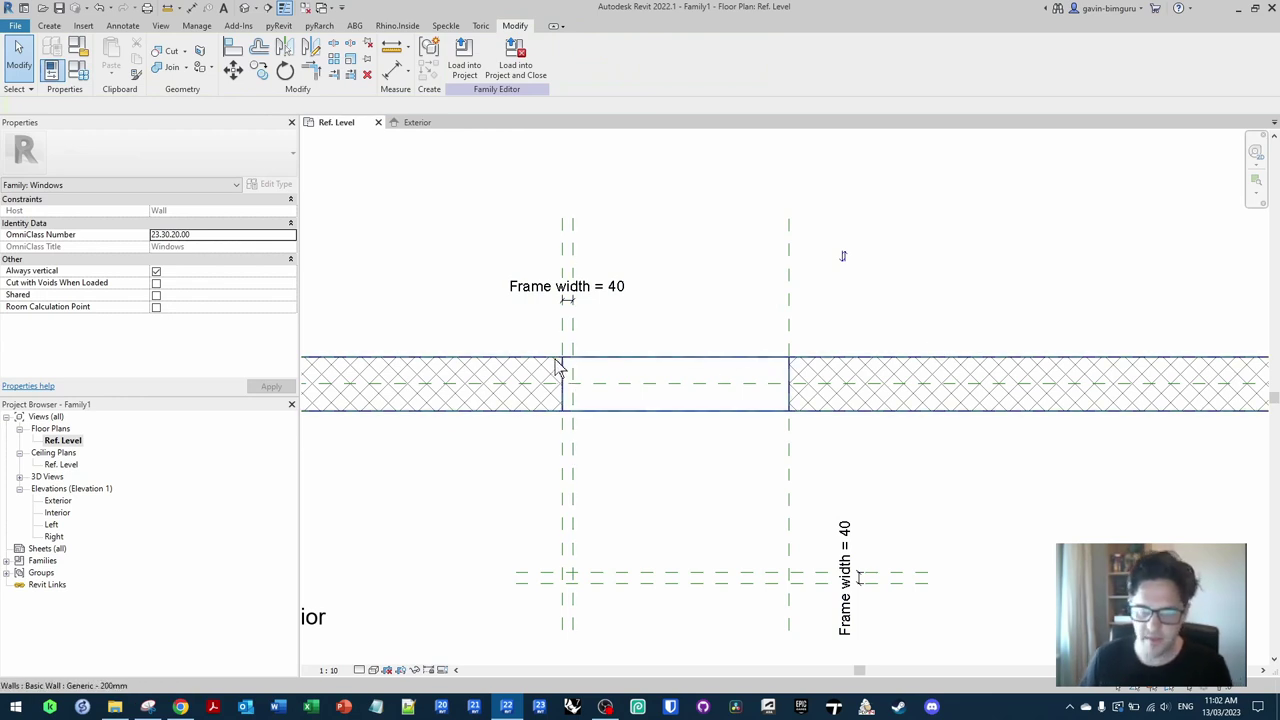
Step: Copy the offset reference plane beside Front corner about 620 mm toward the Left plane
left_click(789, 257)
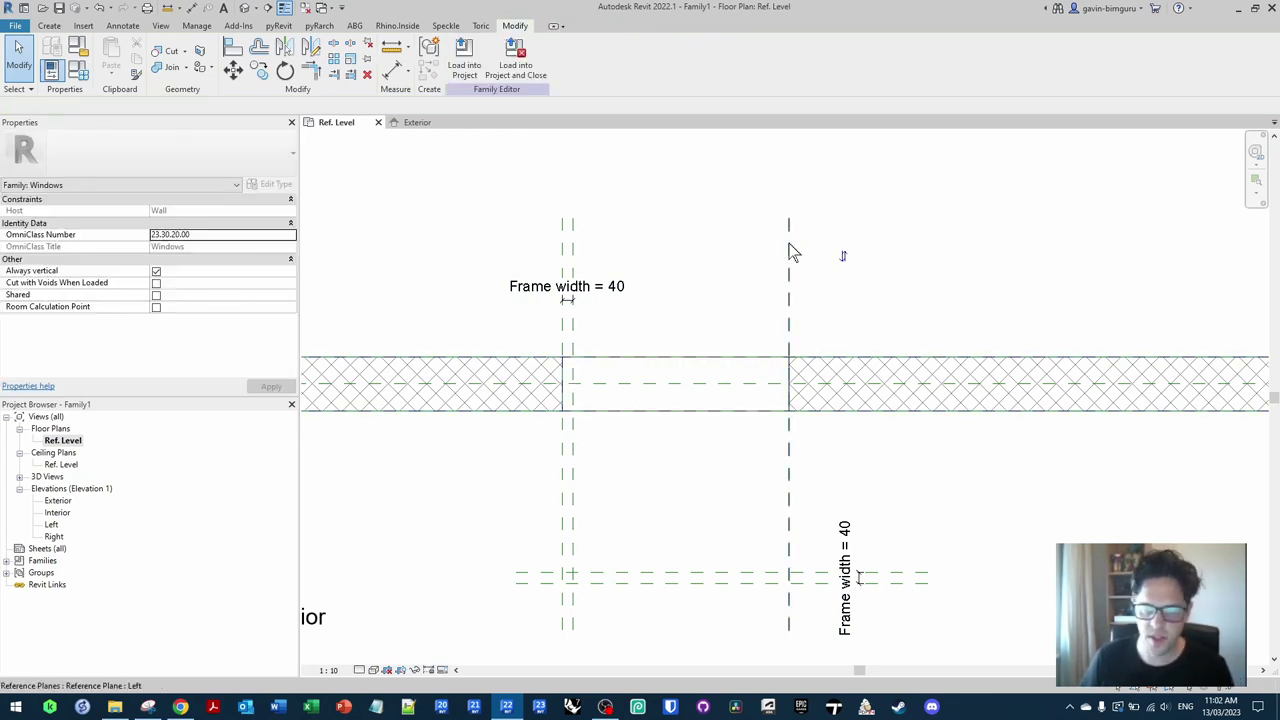
key("Escape")
left_click(573, 237)
key("c")
key("o")
left_click(573, 218)
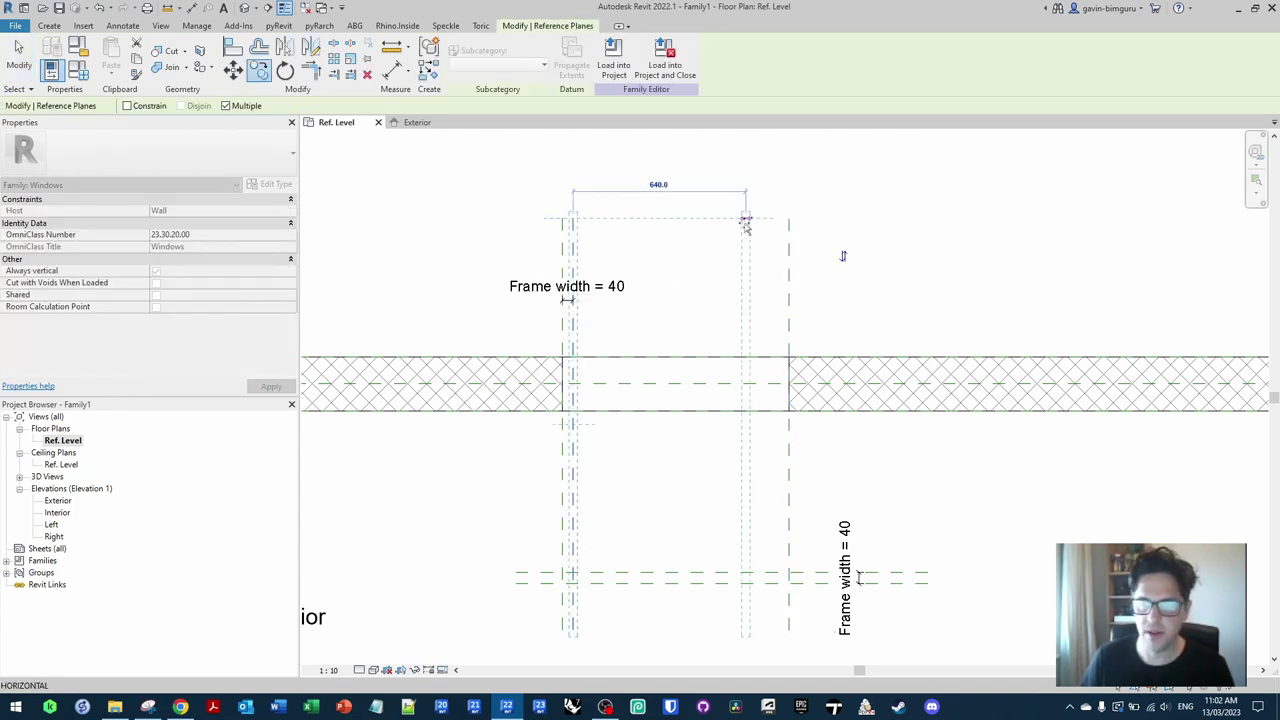
left_click(740, 281)
key("Escape")
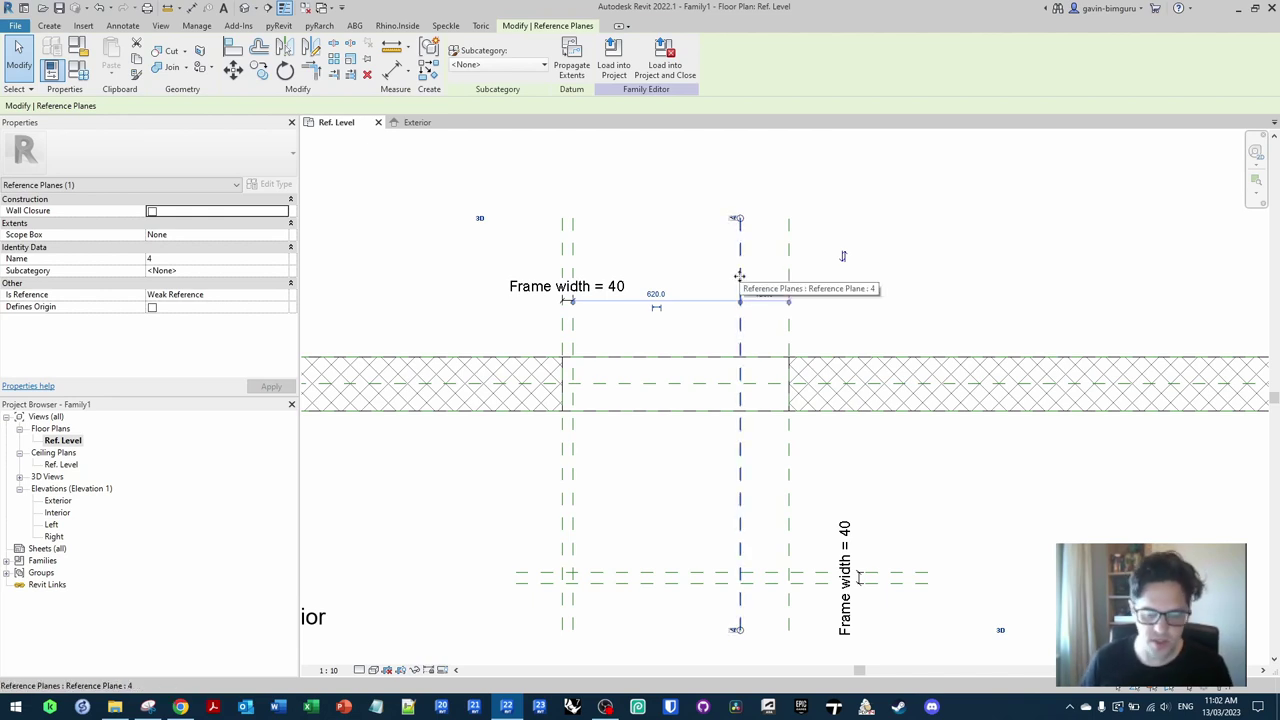
Step: Dimension the gap between the newly copied reference plane and the Left plane
key("d")
key("i")
left_click(741, 284)
left_click(790, 290)
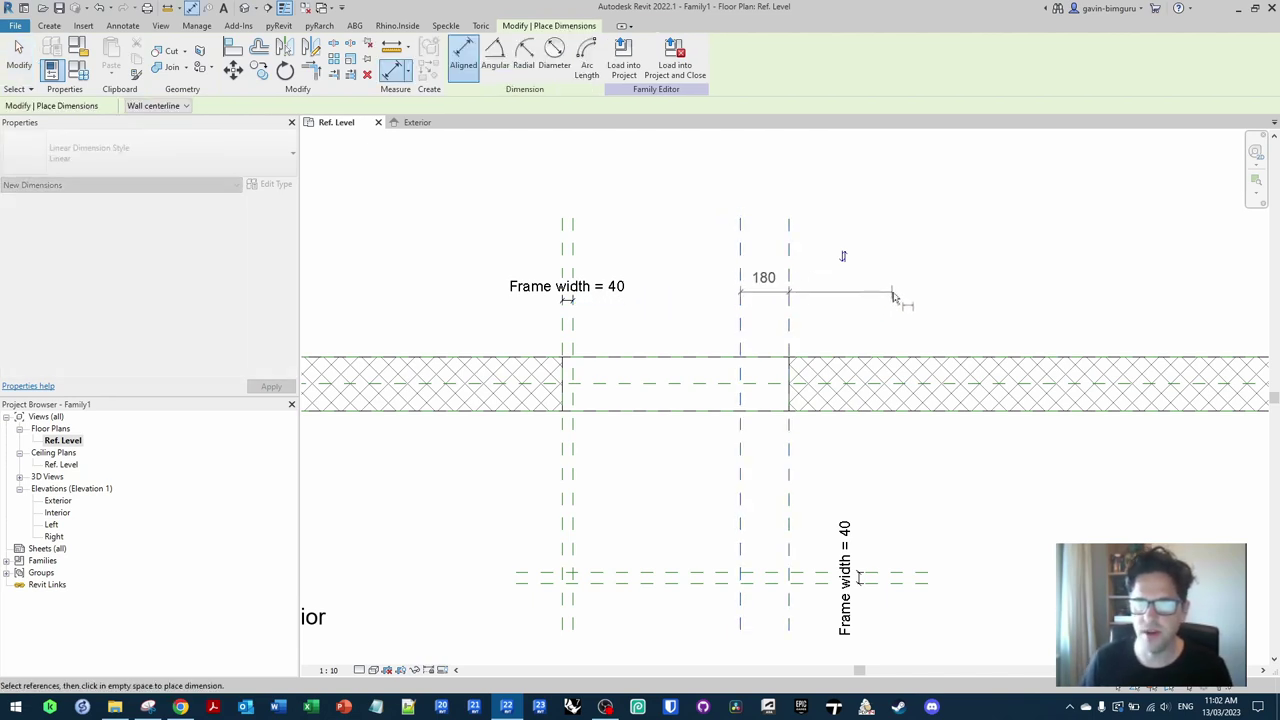
left_click(900, 303)
key("Escape")
Step: Label the dimension between the copied plane and the Left plane with a new instance parameter named Second wall thickness
left_click(771, 289)
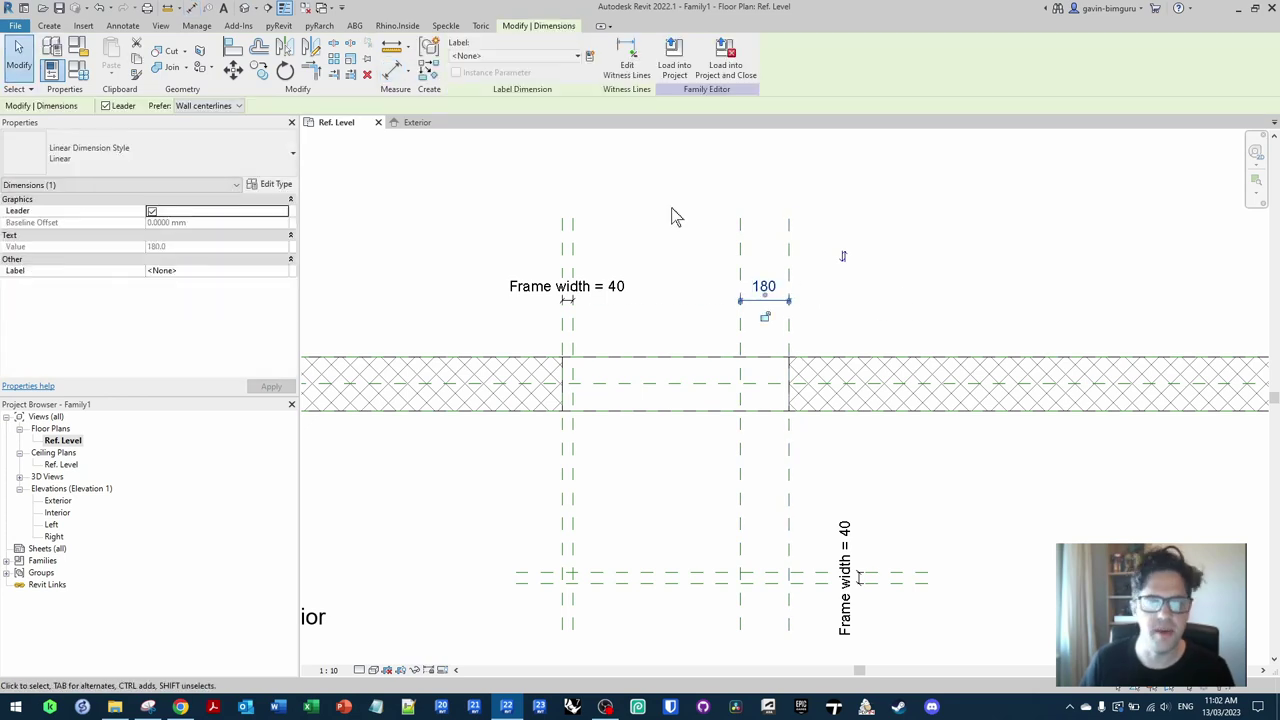
left_click(590, 57)
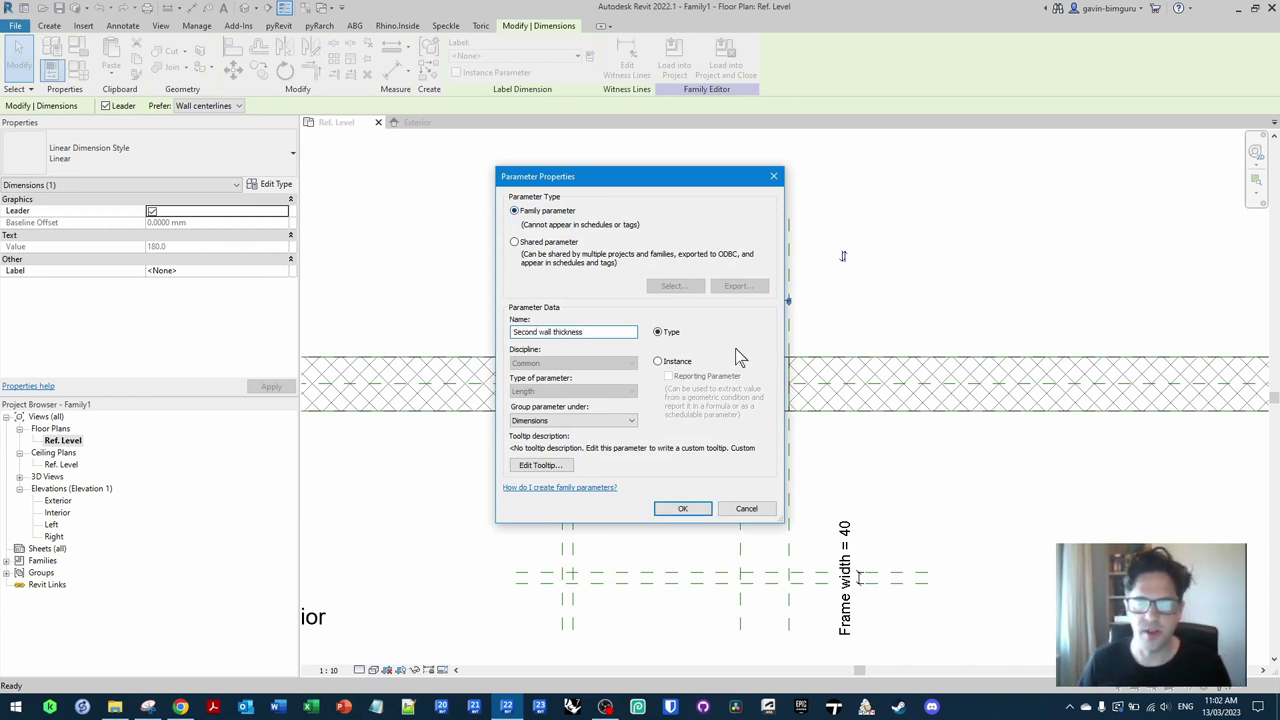
left_click(670, 363)
left_click(684, 508)
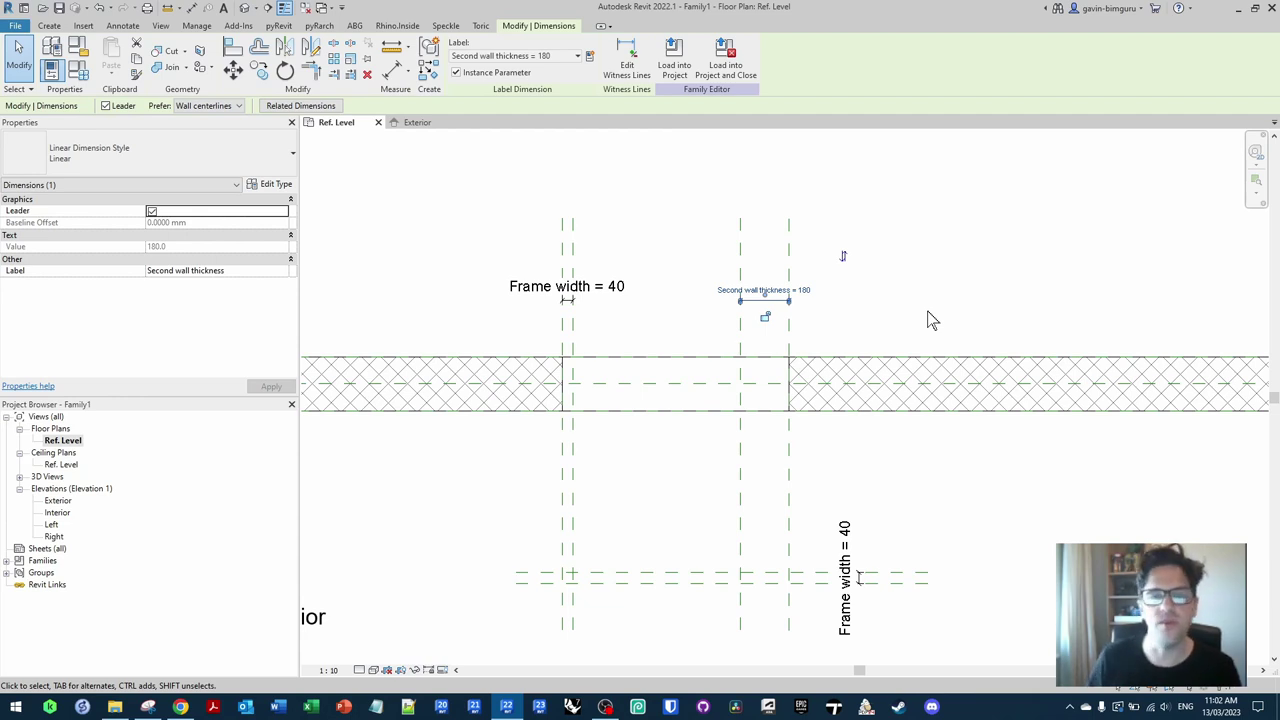
left_click(914, 270)
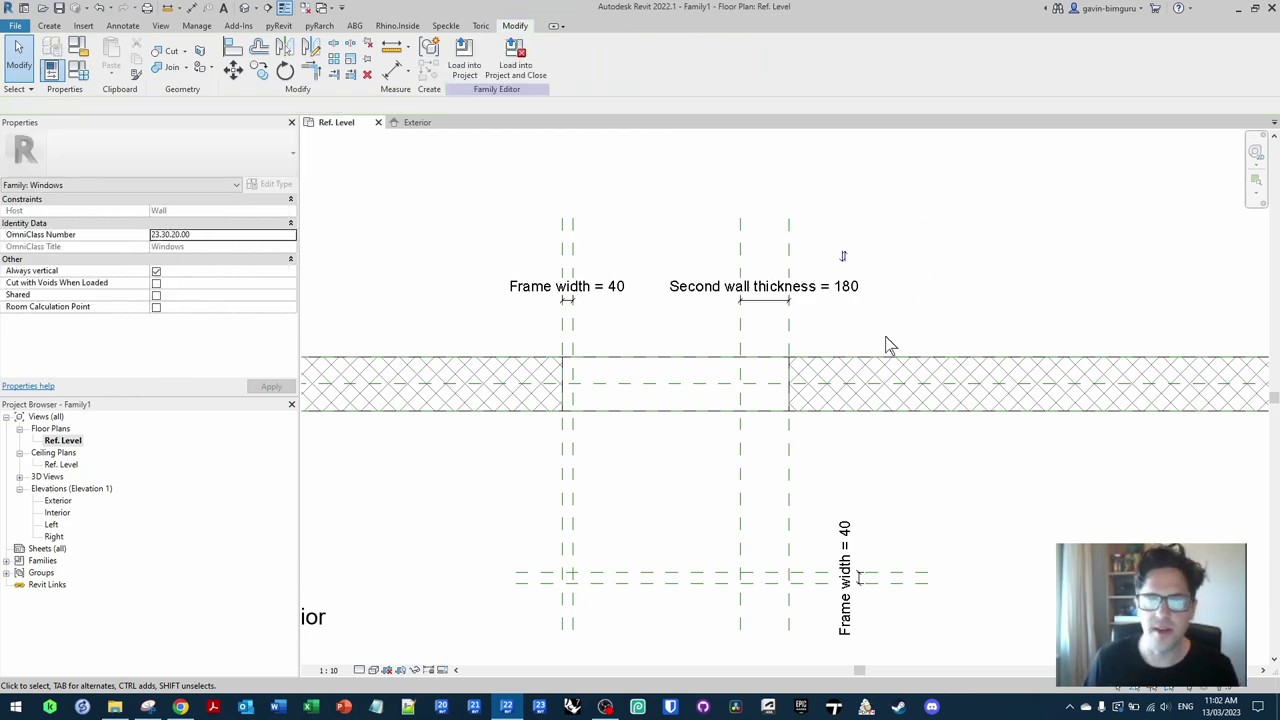
Step: Copy the offset plane beside Rear corner to the wall's far face and move the copy 70 mm into the wall
middle_click_drag(677, 444, 691, 449)
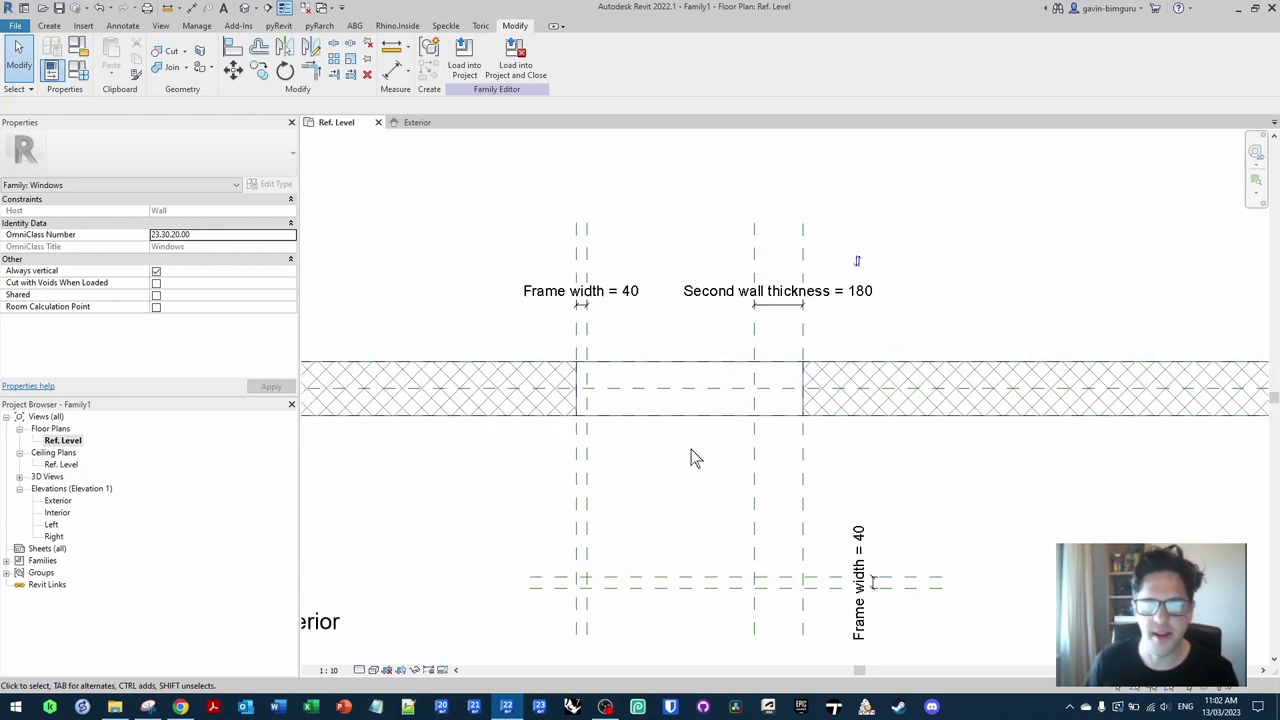
left_click(558, 579)
key("c")
key("o")
left_click(577, 579)
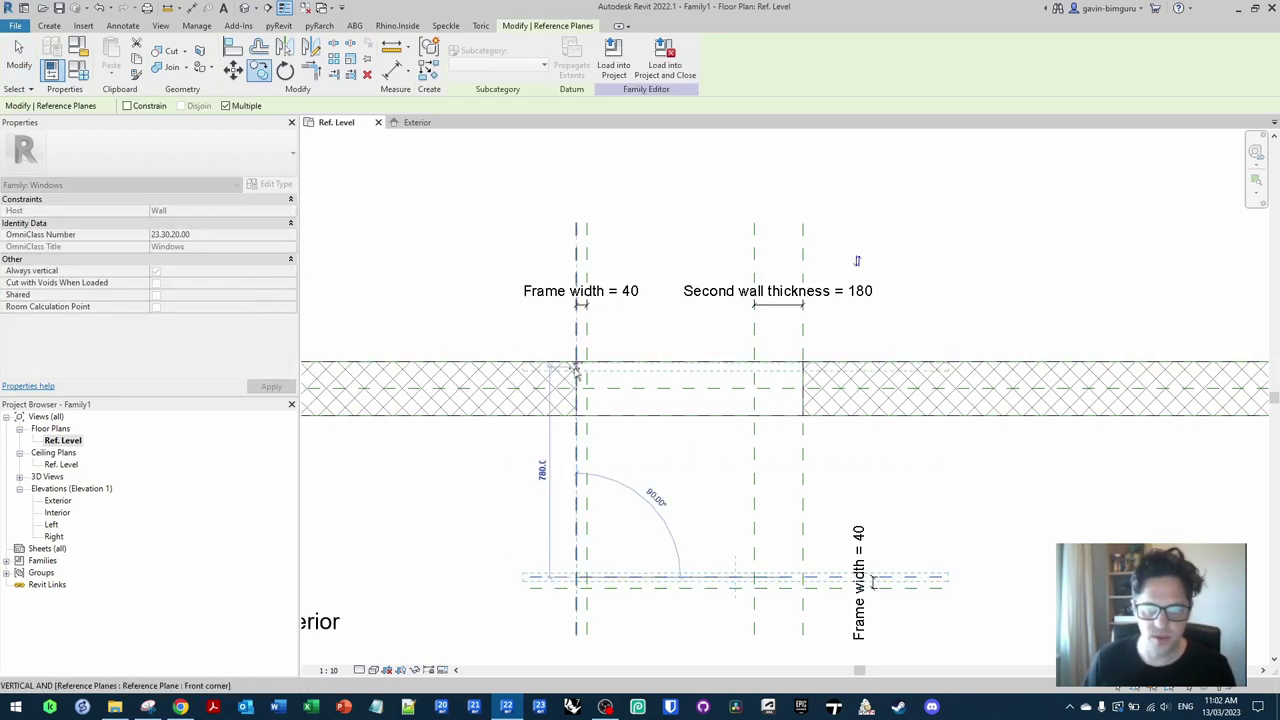
left_click(577, 362)
scroll(578, 363, "up", 3)
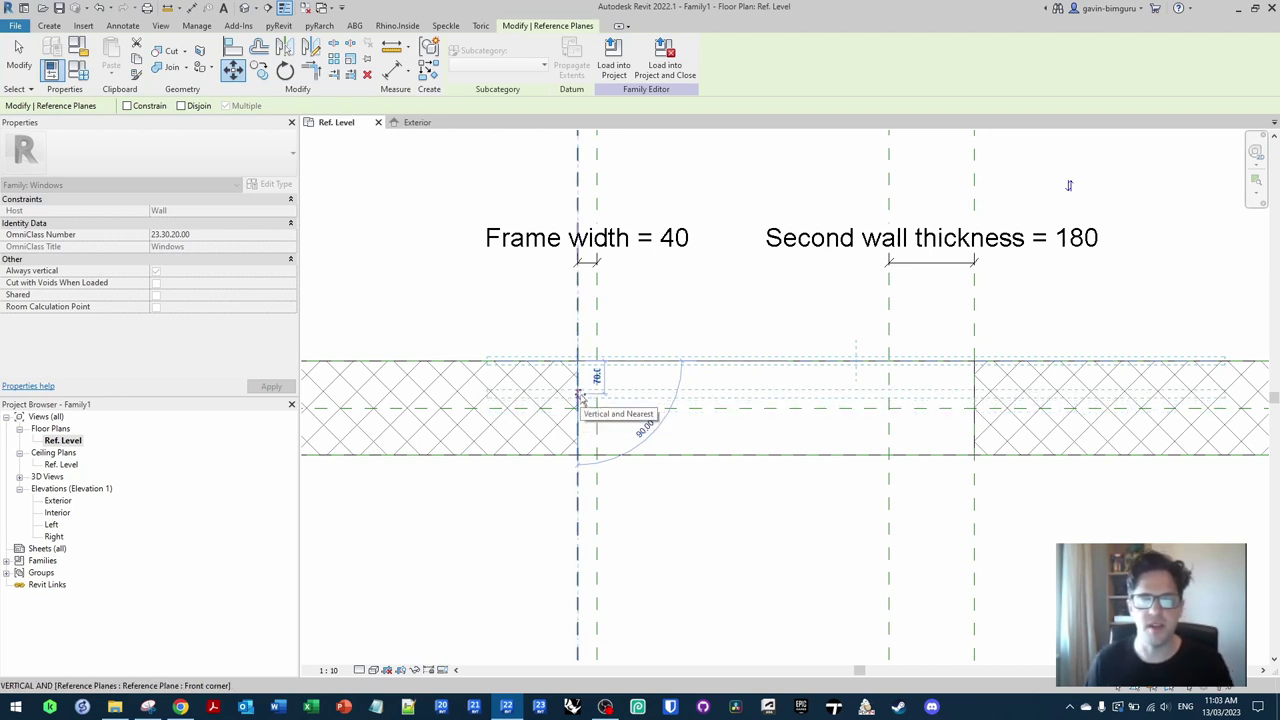
left_click(579, 395)
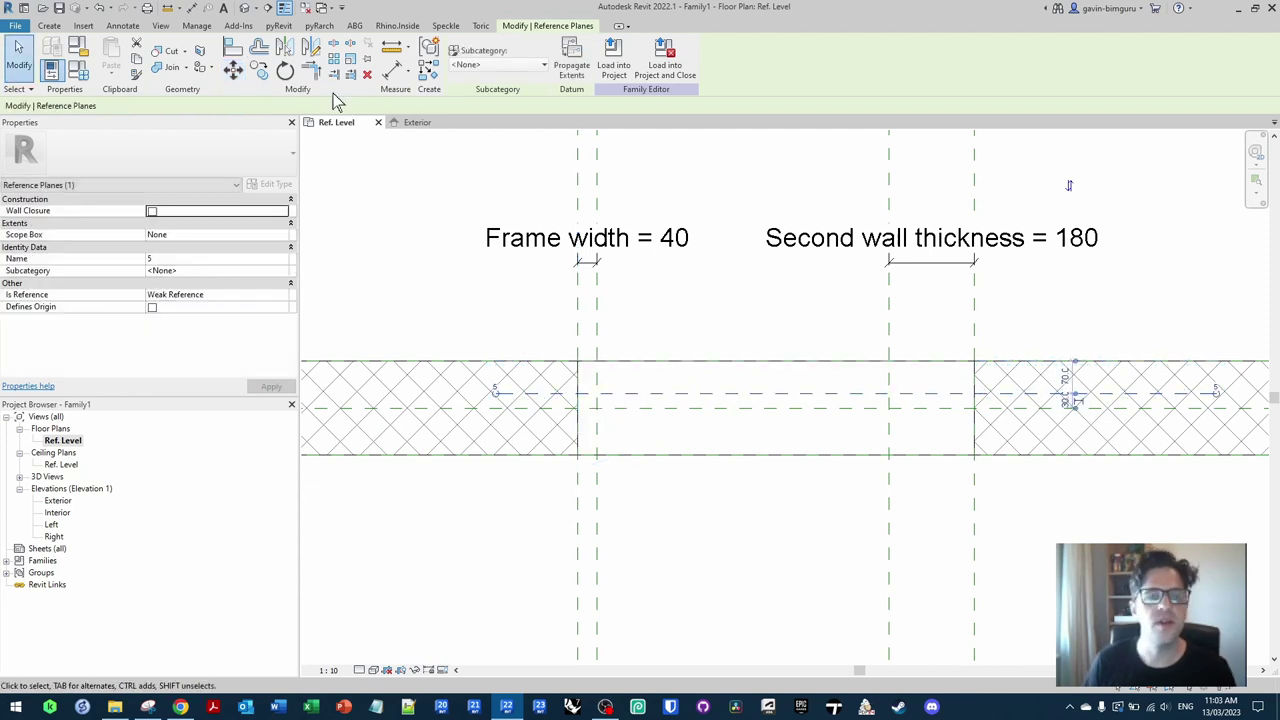
Step: Mirror the reference plane inside the wall about the wall's centre plane, keeping the original
left_click(311, 46)
left_click(676, 408)
left_click(654, 408)
middle_click_drag(729, 421, 683, 389)
Step: Dimension the two mirrored planes and the wall's centre plane in one string and make the segments equal
key("d")
key("i")
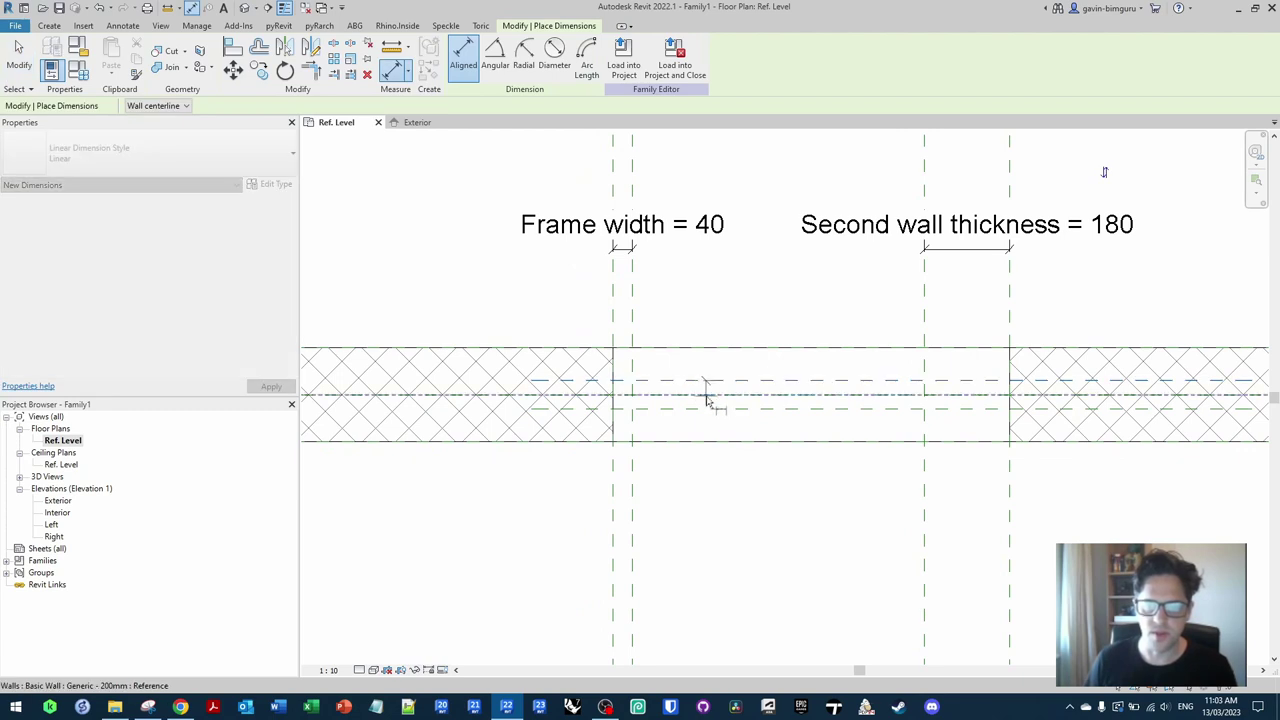
left_click(706, 395)
left_click(709, 409)
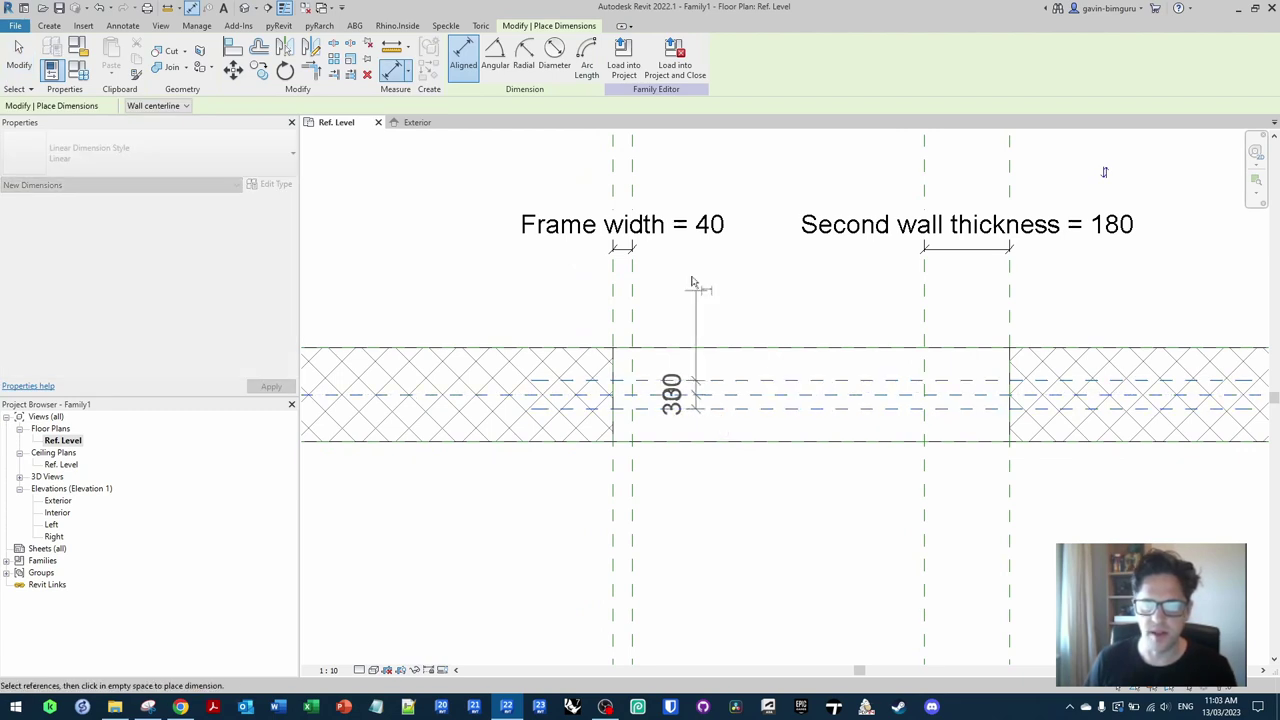
left_click(565, 260)
left_click(624, 393)
Step: Add an overall dimension between the two mirrored planes inside the wall
left_click(711, 380)
left_click(711, 408)
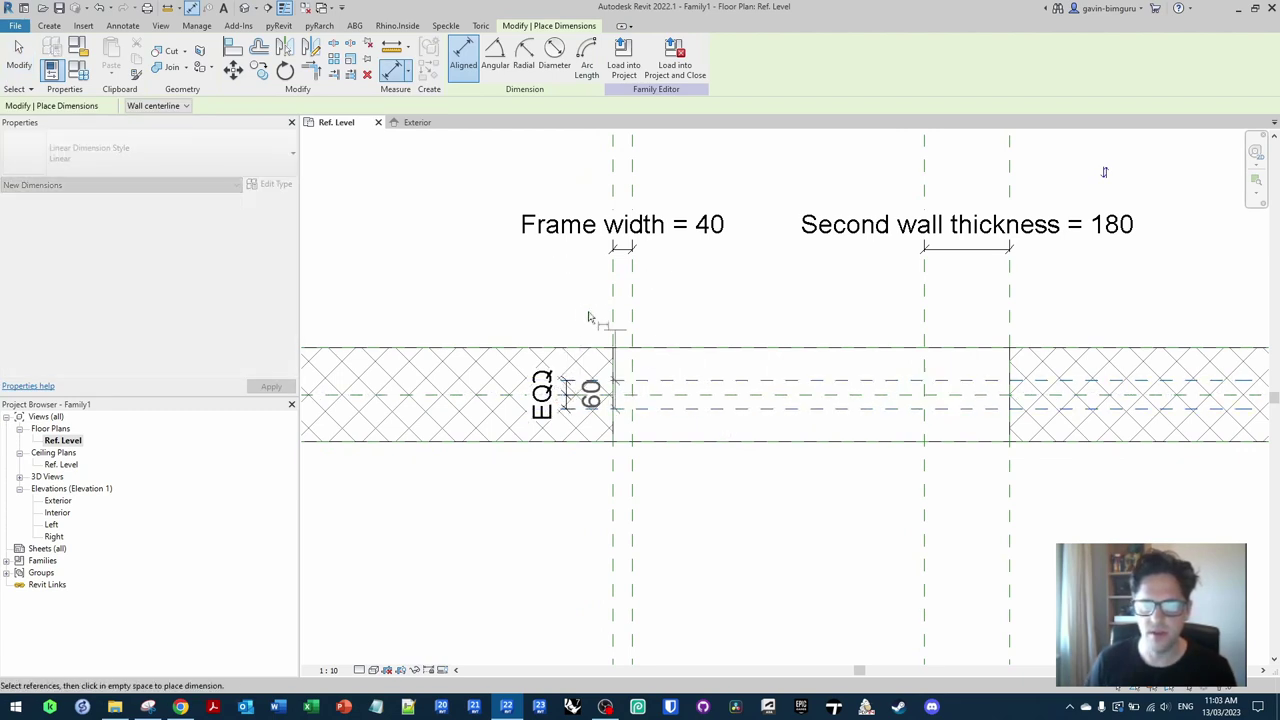
left_click(514, 261)
key("Escape")
key("Escape")
Step: Label the overall dimension across the wall's mirrored planes with a new type parameter named Frame depth
left_click(490, 394)
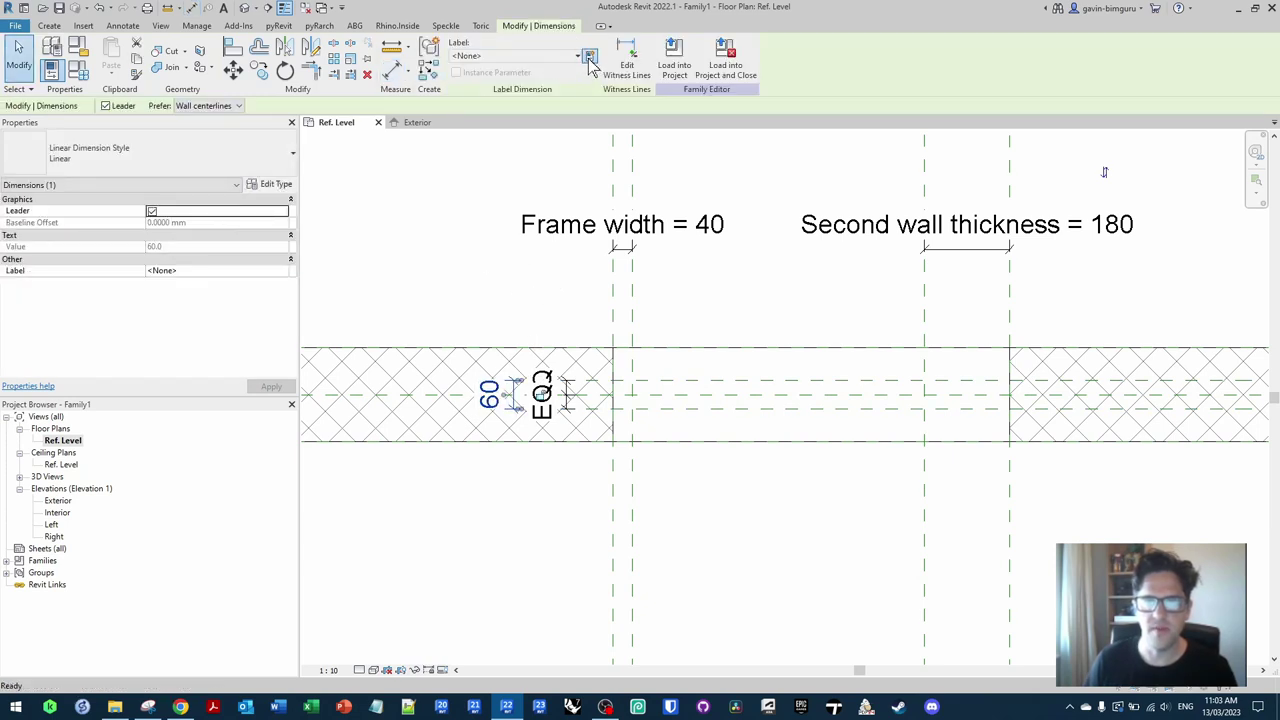
left_click(587, 56)
type("Frame depth")
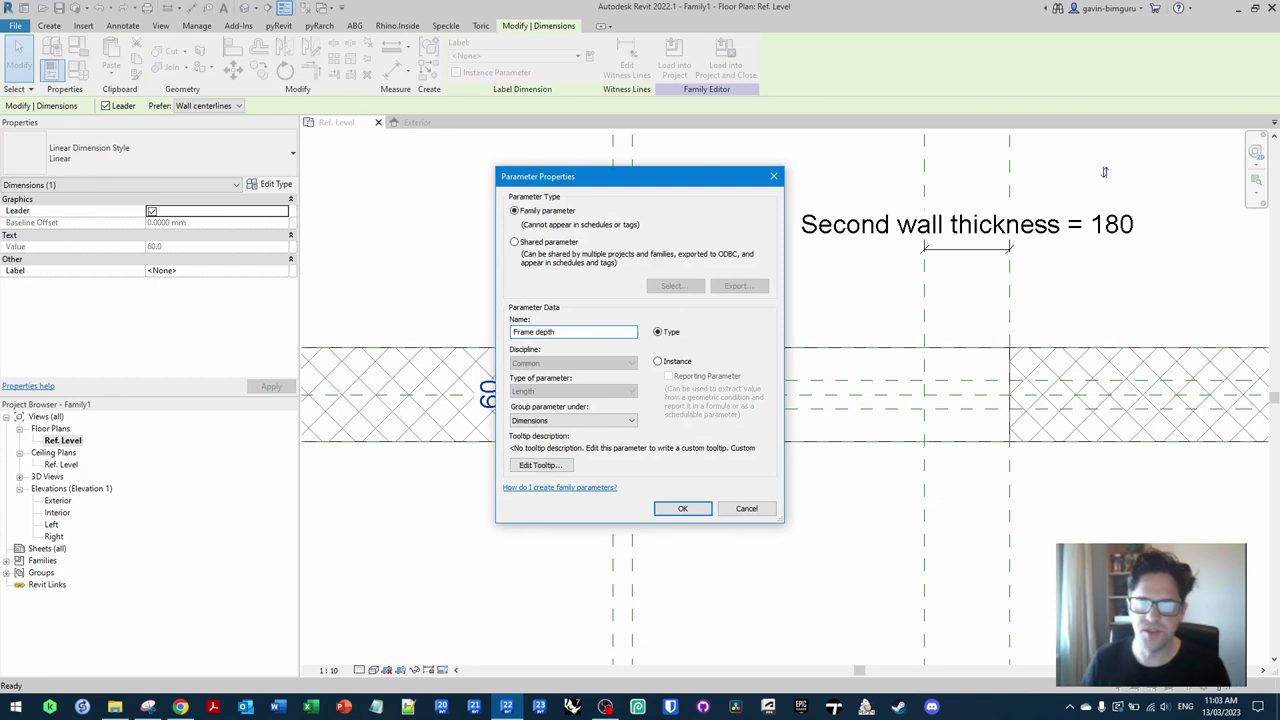
key("Return")
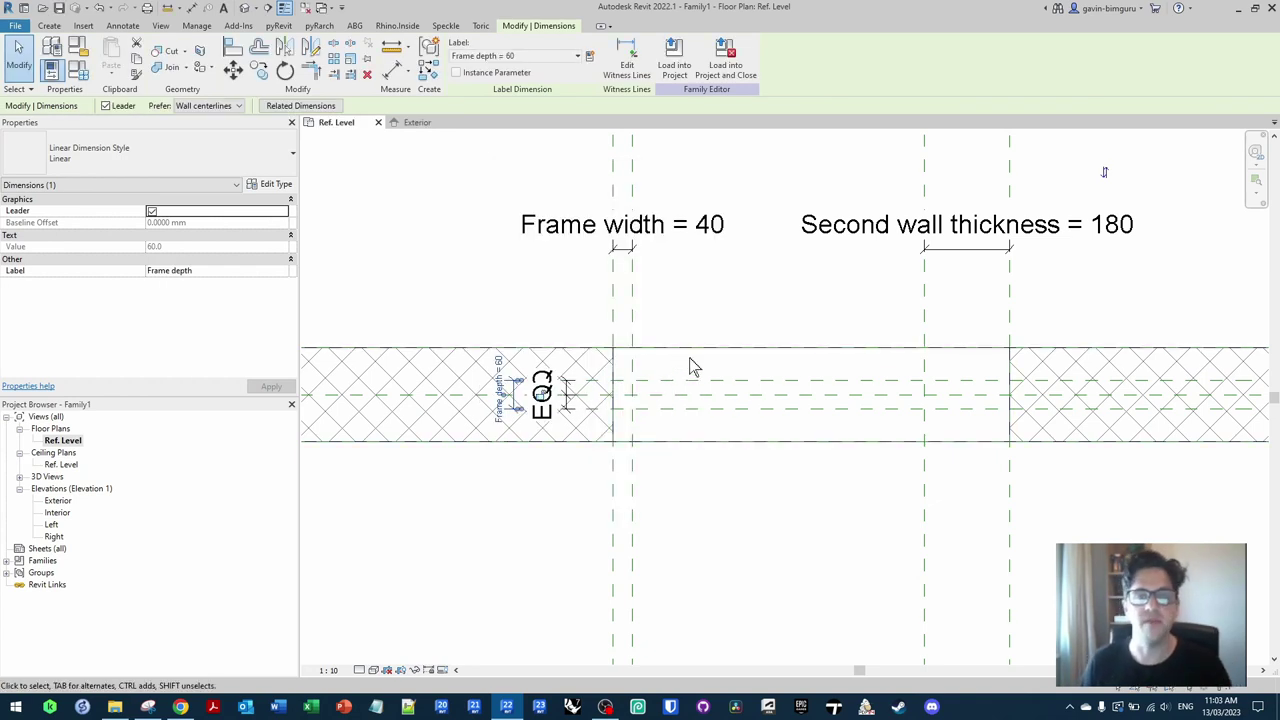
left_click(705, 300)
Step: Copy the inner Second wall thickness reference plane 90 mm toward the Left plane
middle_click_drag(840, 316, 654, 325)
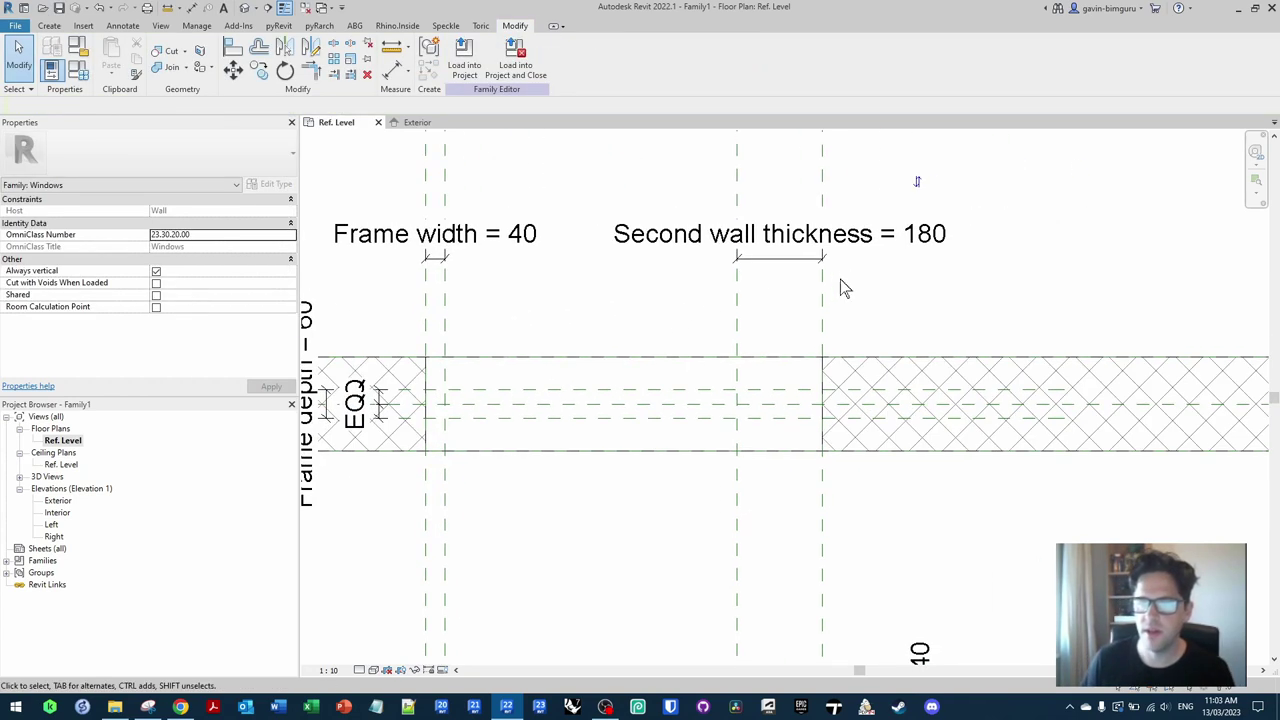
left_click(822, 292)
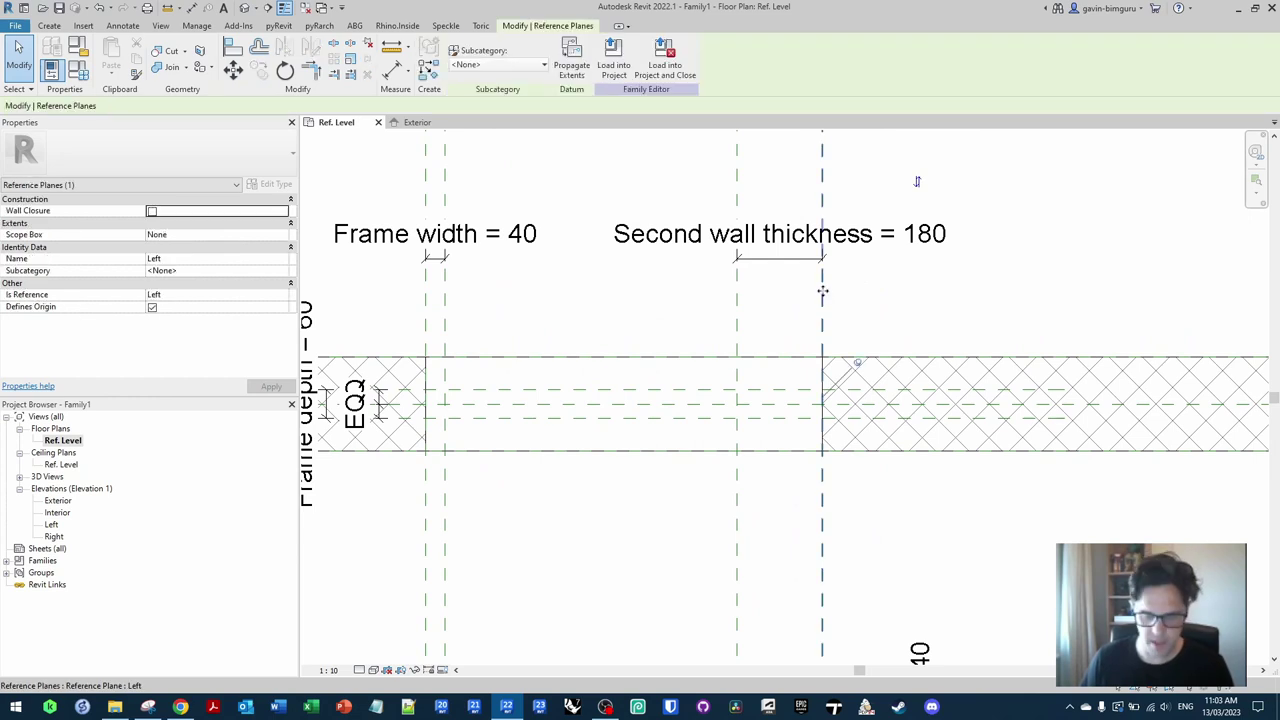
left_click(737, 289)
key("c")
key("o")
left_click(737, 288)
type("90")
key("Return")
key("Escape")
left_click(645, 405)
key("Escape")
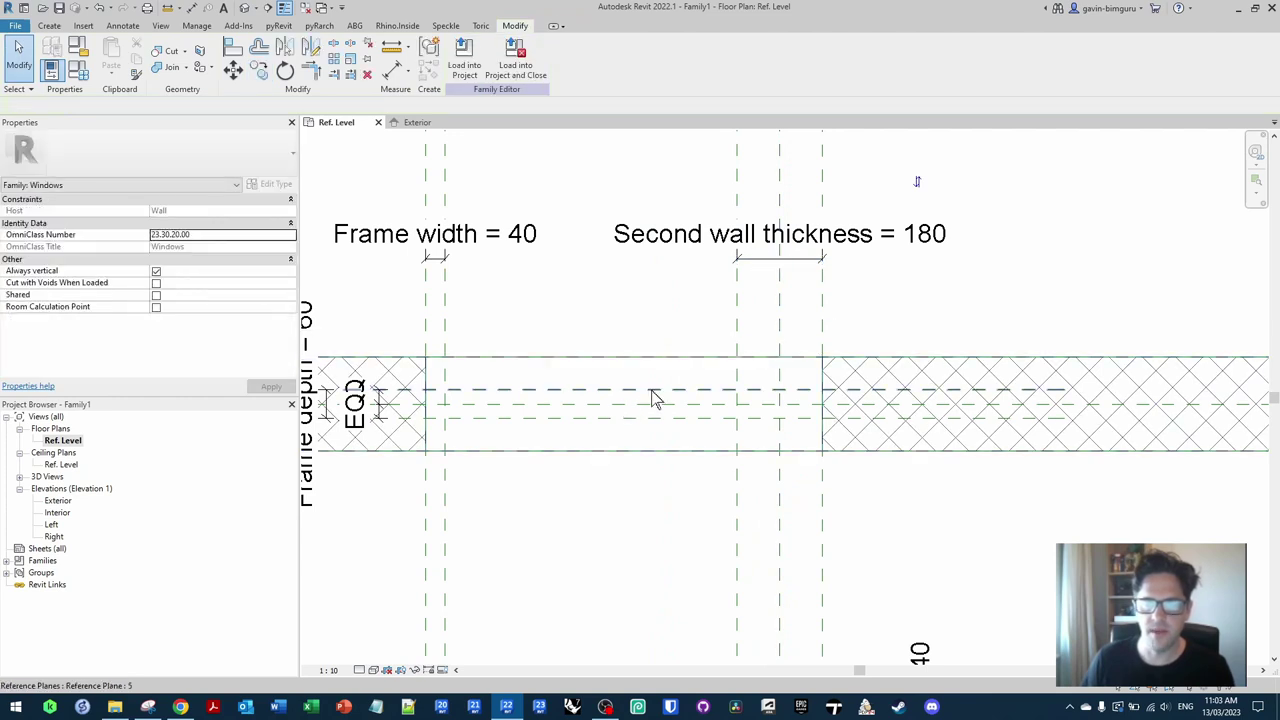
Step: Make the plane midway across the second wall thickness a Strong Reference and name it Centre side 2
left_click(780, 318)
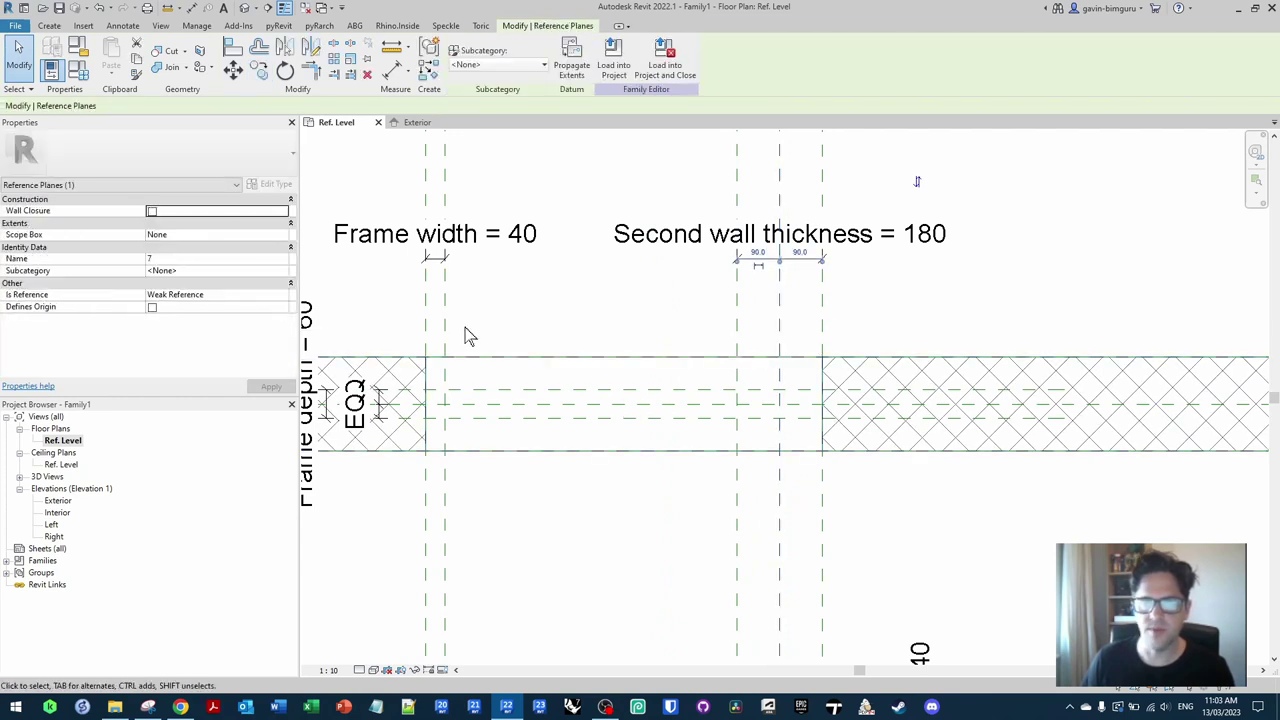
left_click(284, 296)
left_click(175, 308)
left_click(200, 258)
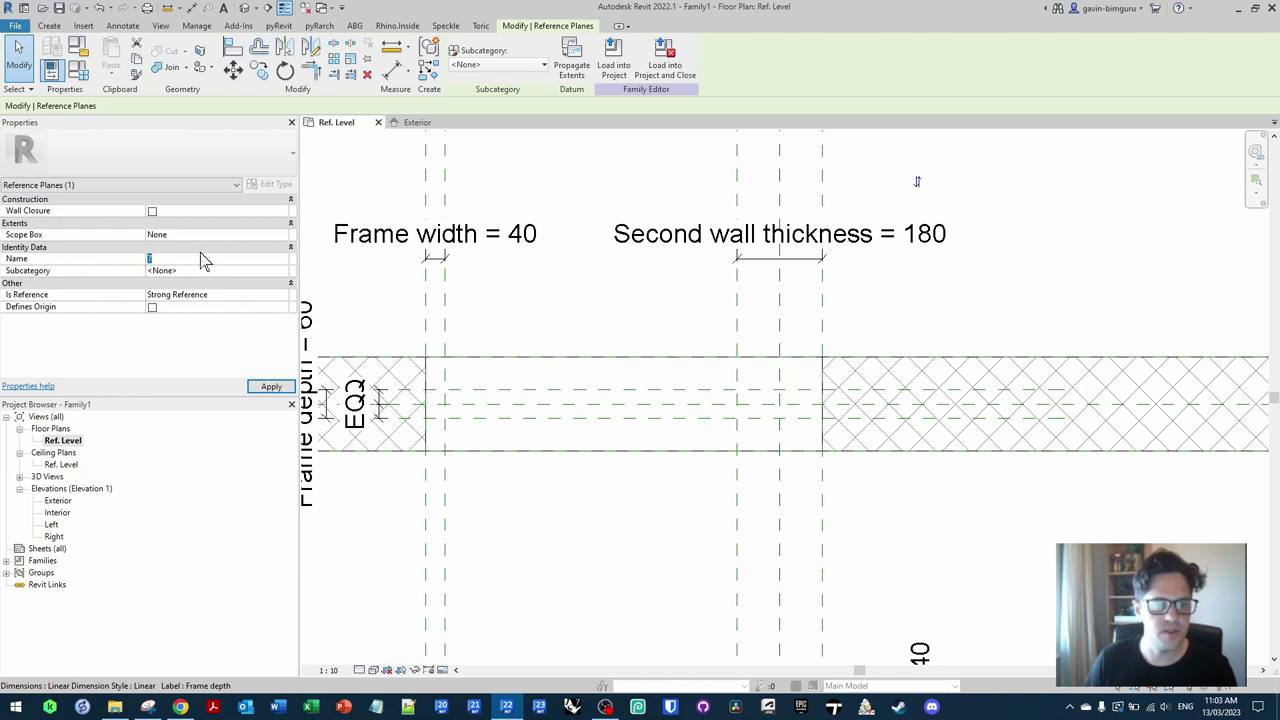
type("Centre side 2")
key("Escape")
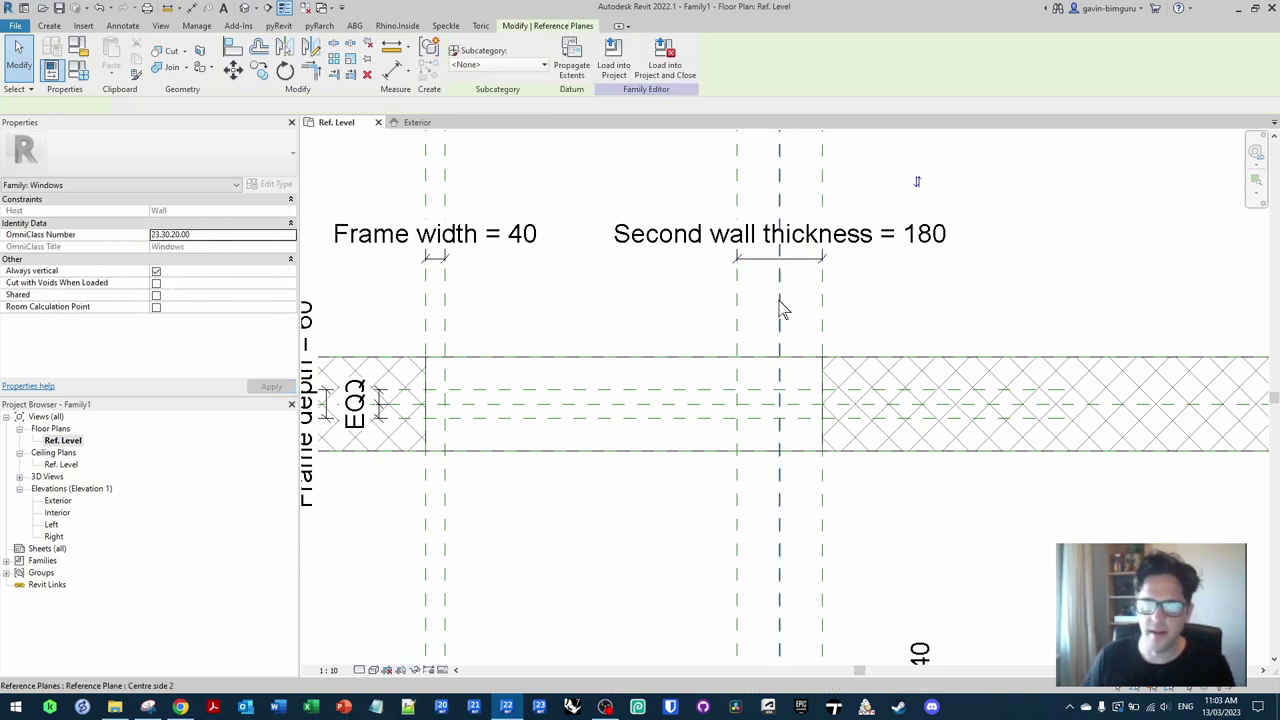
Step: Copy the Centre side 2 plane 30 mm toward Front corner and mirror the copy about Centre side 2
left_click(783, 310)
key("c")
key("o")
left_click(780, 310)
type("3")
key("Return")
left_click(311, 47)
left_click(779, 268)
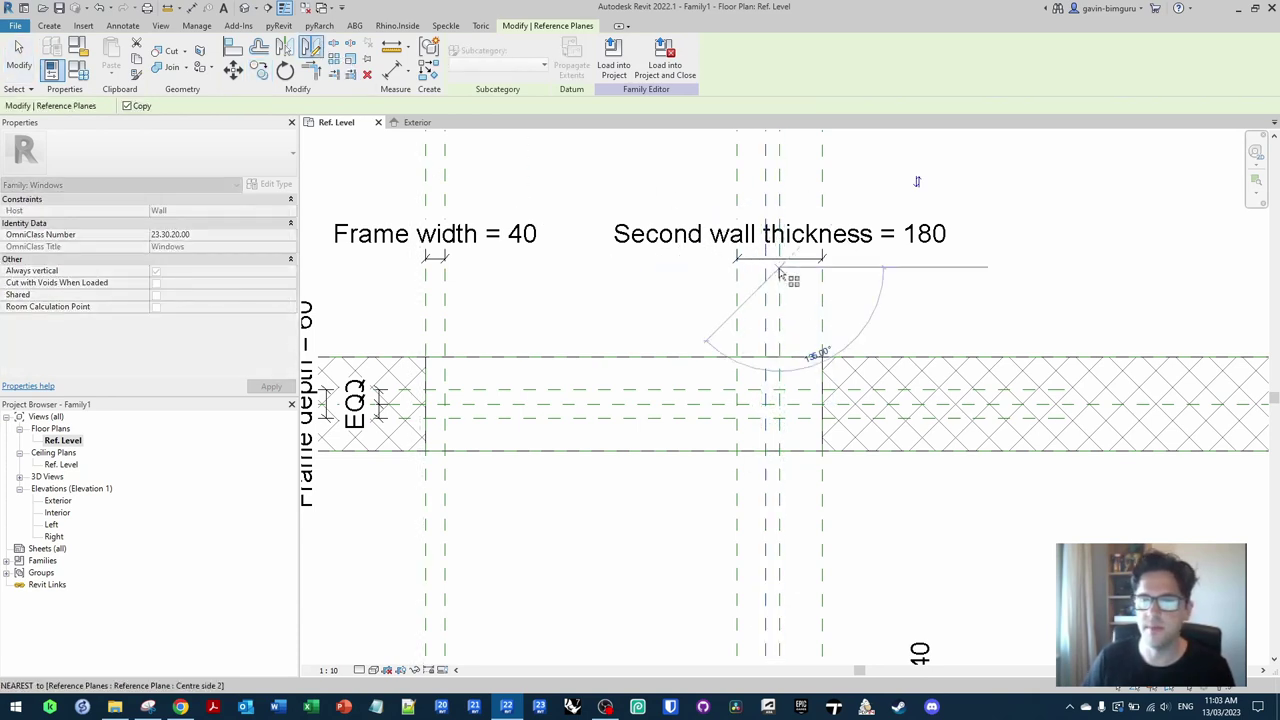
left_click(780, 289)
Step: Dimension Centre side 2 and the planes on both sides of it in one string and make the segments equal
key("d")
key("i")
left_click(794, 312)
left_click(779, 308)
left_click(766, 303)
left_click(829, 298)
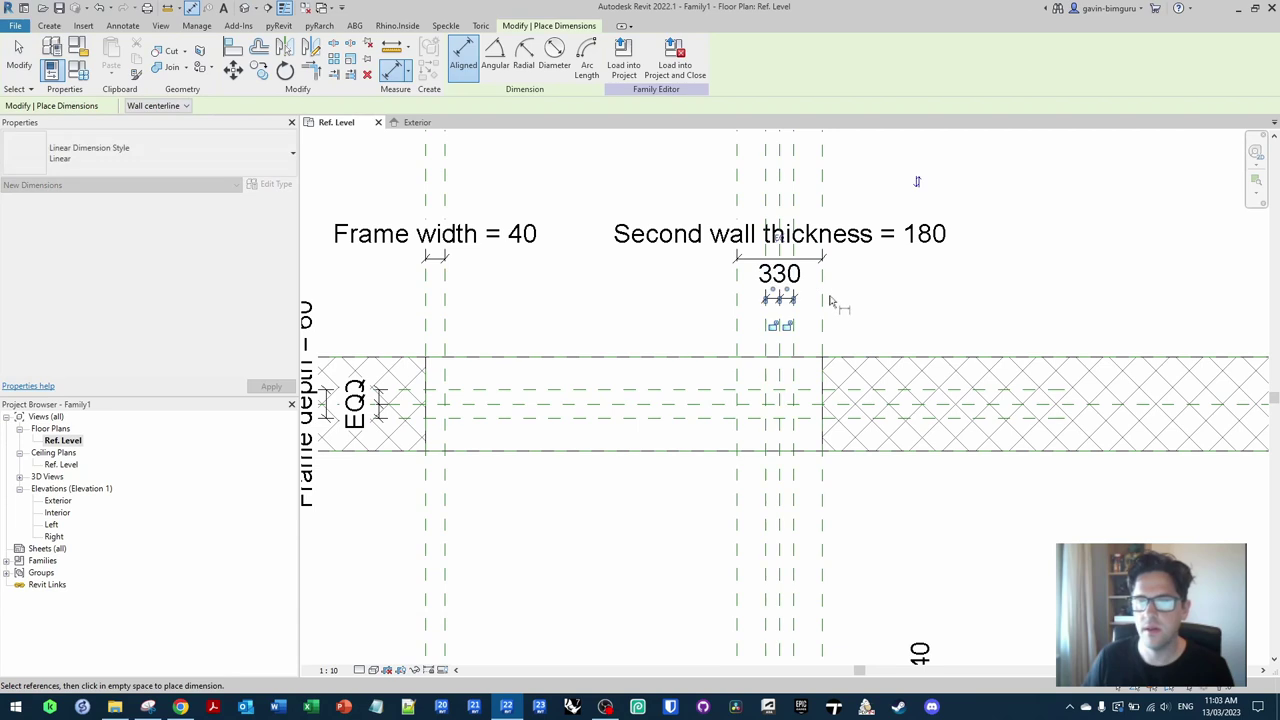
left_click(779, 238)
Step: Add an overall dimension between the two planes flanking Centre side 2
left_click(766, 197)
left_click(794, 200)
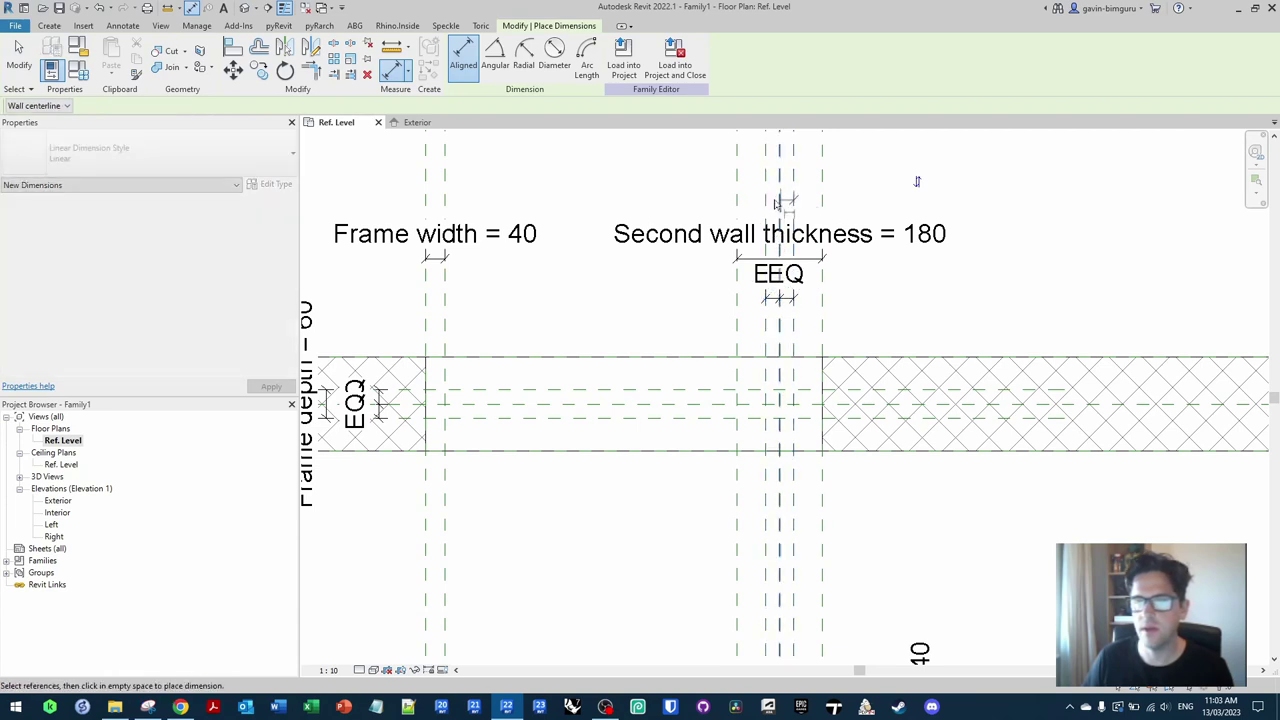
left_click(919, 254)
key("Escape")
key("Escape")
Step: Move the Second wall thickness dimension farther from the wall and label the overall dimension around Centre side 2 as Frame depth
left_click(893, 242)
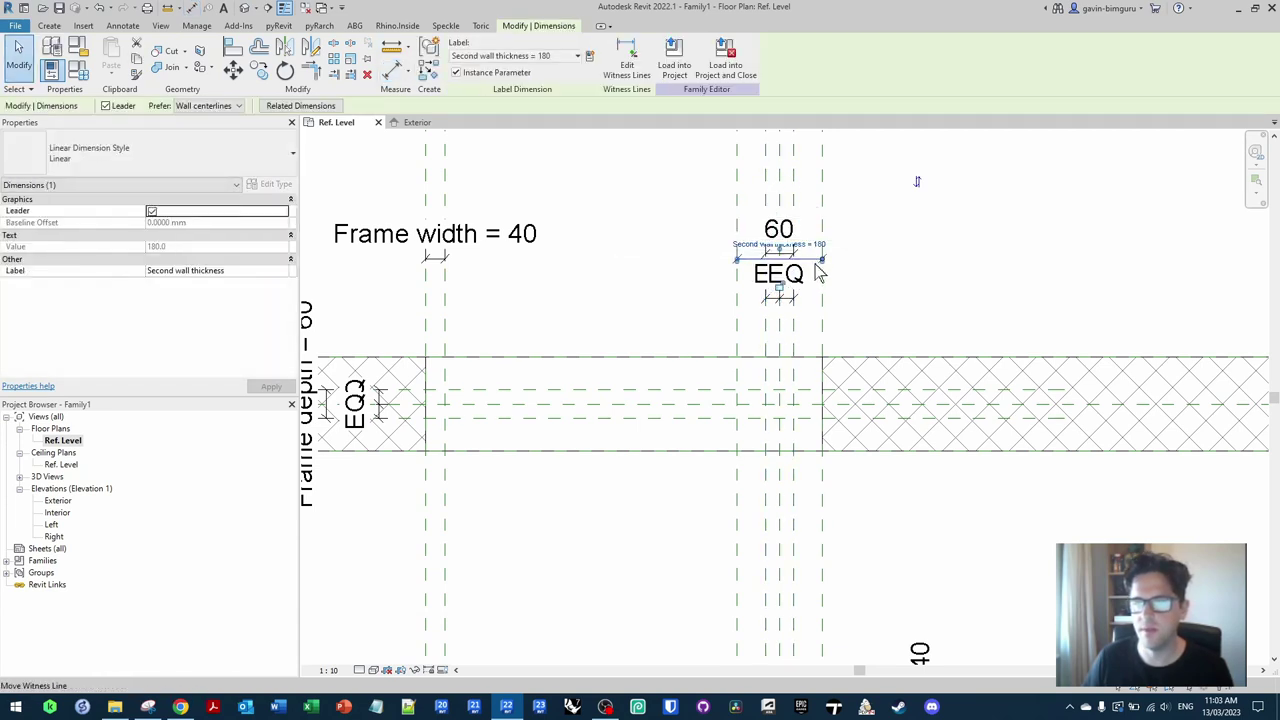
left_click(779, 229)
left_click(546, 55)
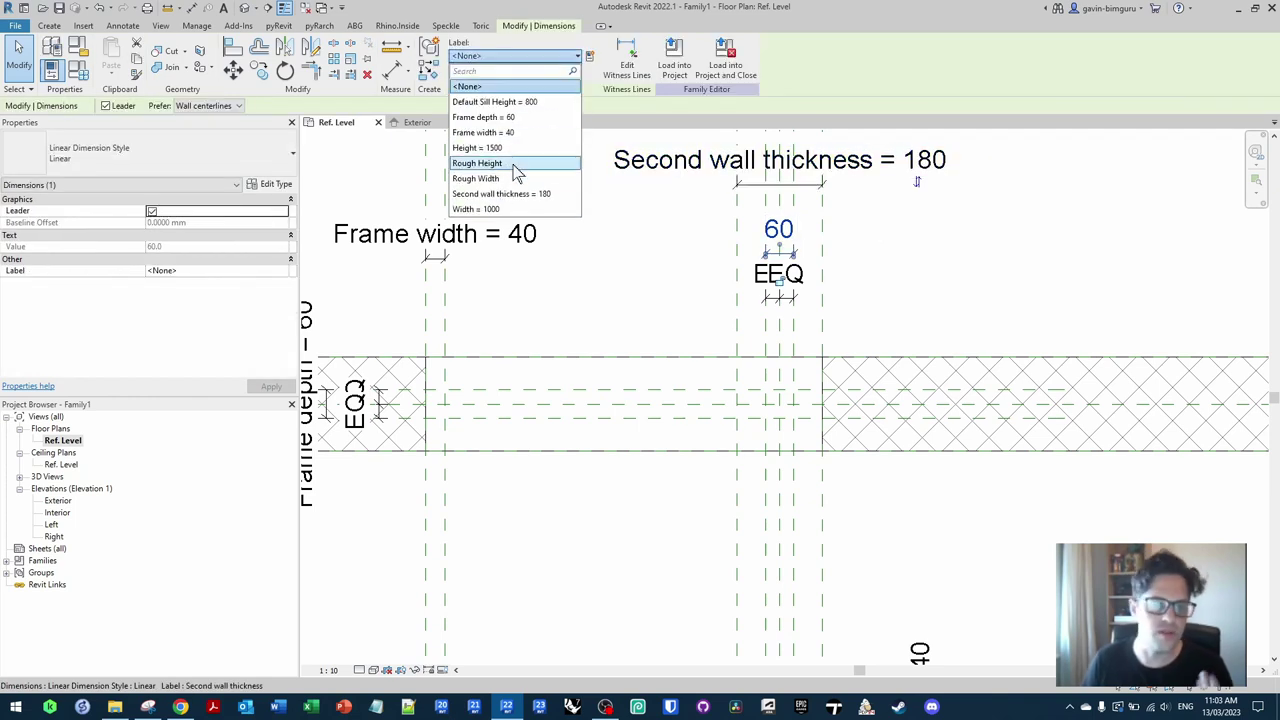
left_click(520, 117)
left_click(613, 276)
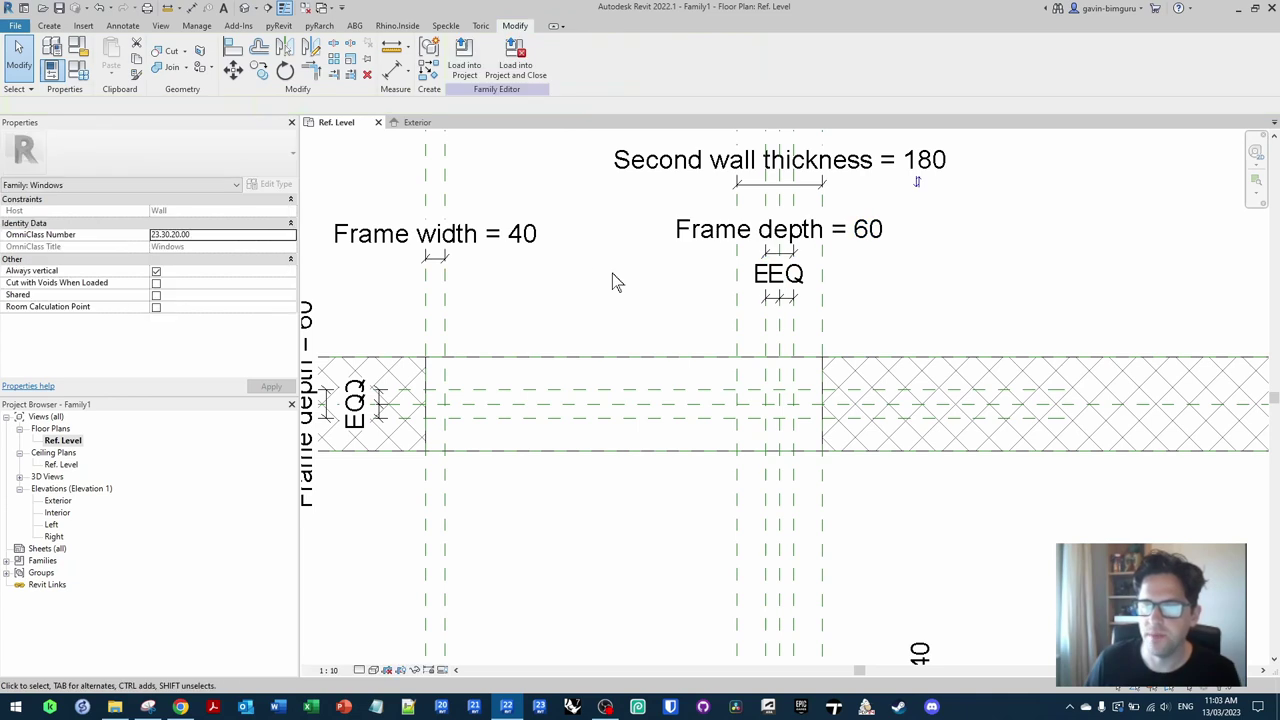
Step: Open the Exterior elevation view at the window opening
middle_click_drag(612, 273, 720, 246)
middle_click_drag(709, 343, 671, 254)
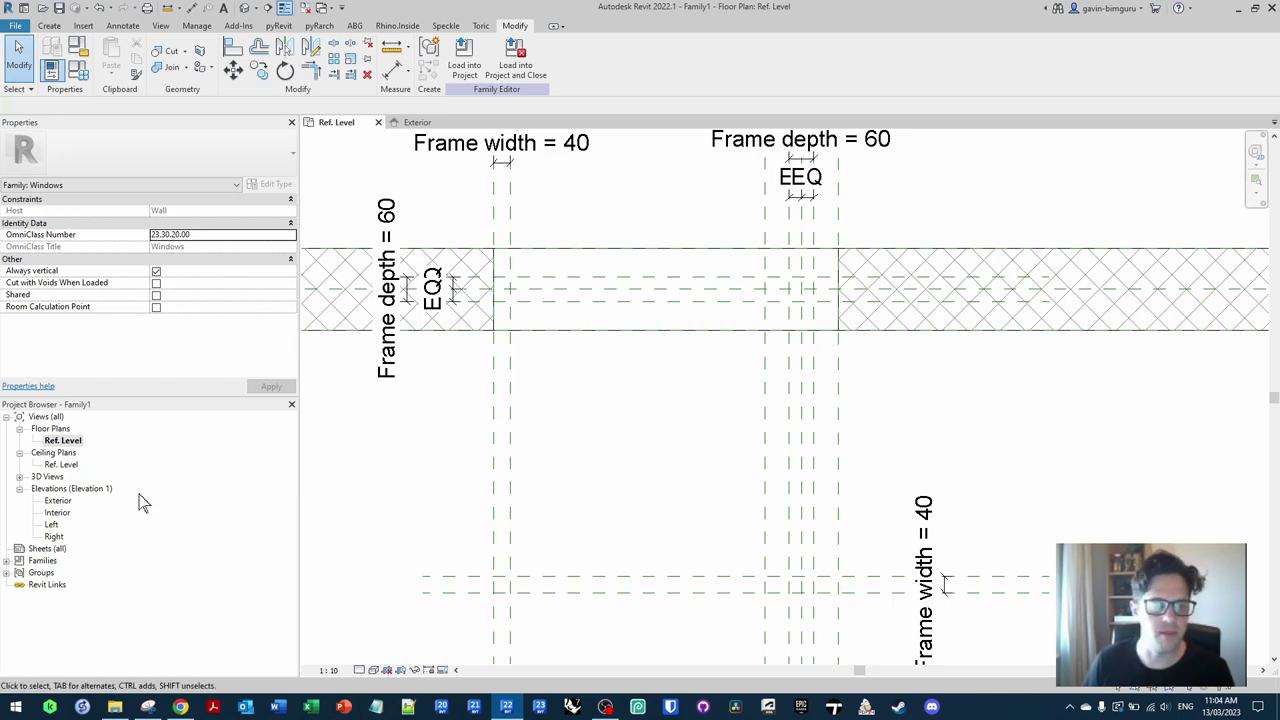
double_click(57, 501)
scroll(560, 386, "up", 2)
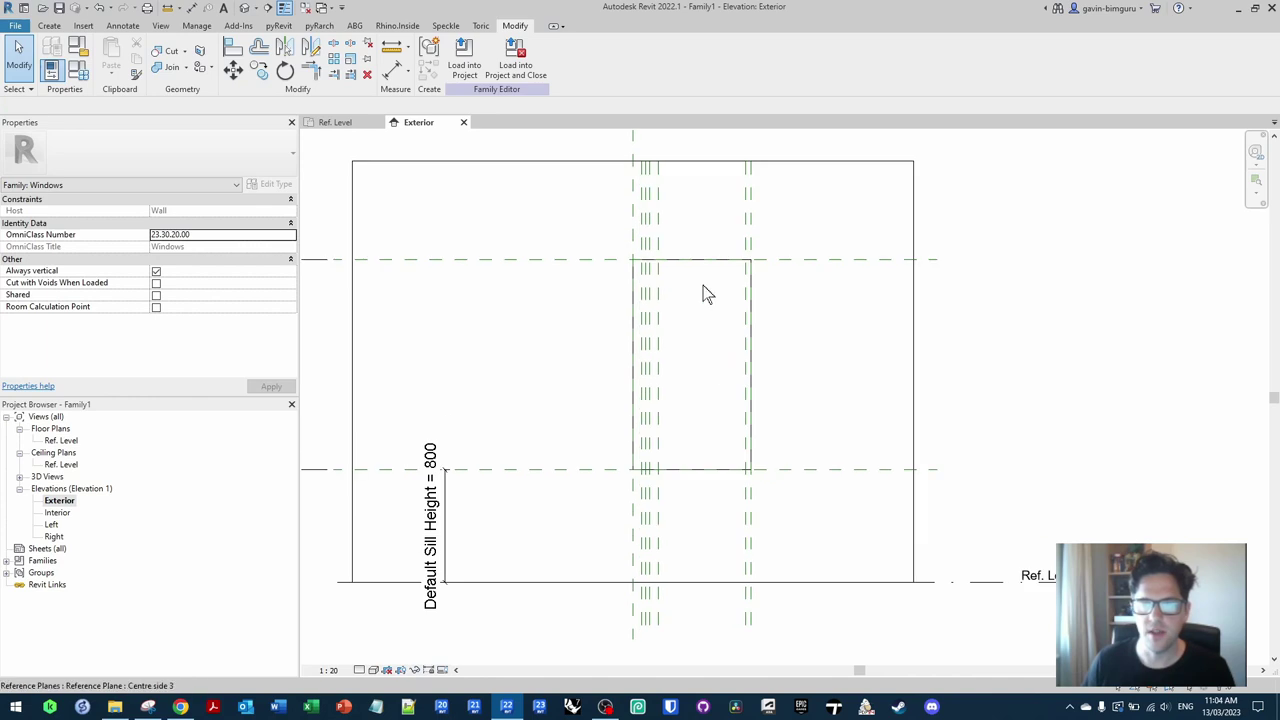
Step: Copy the sill reference plane 40 mm up and the head reference plane 40 mm down into the window opening
left_click(808, 469)
key("c")
key("o")
left_click(752, 470)
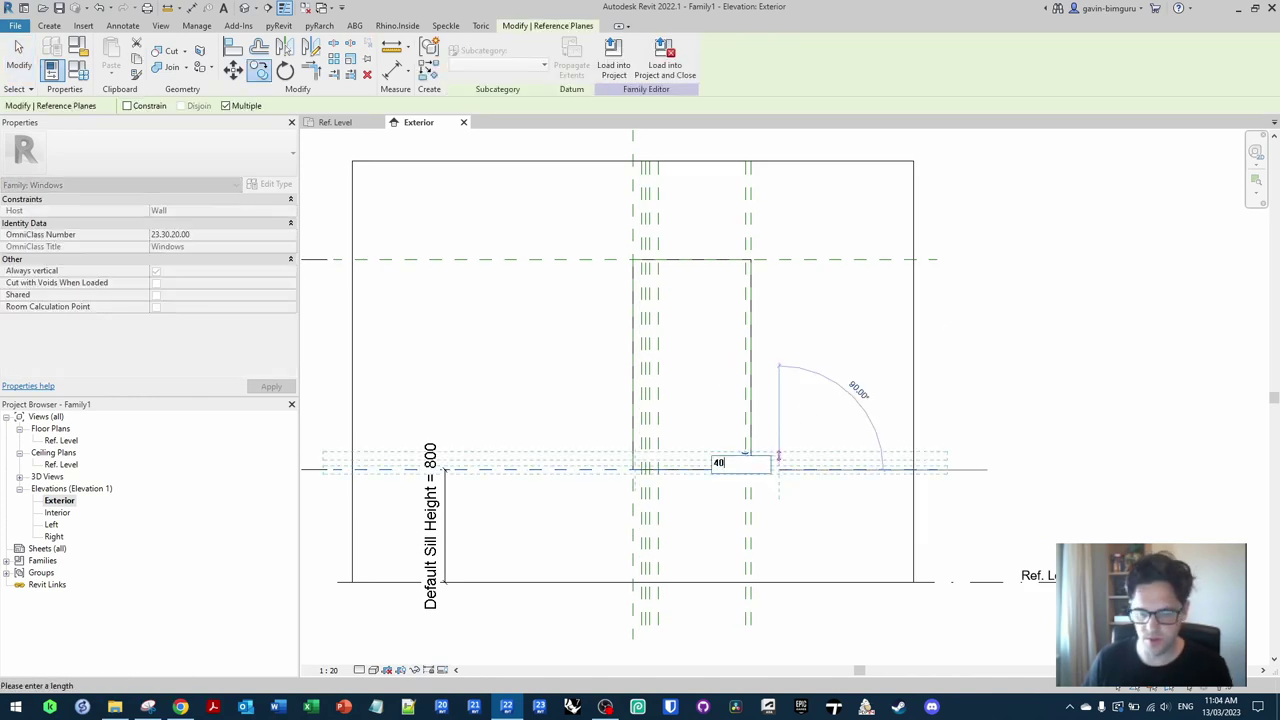
left_click(795, 260)
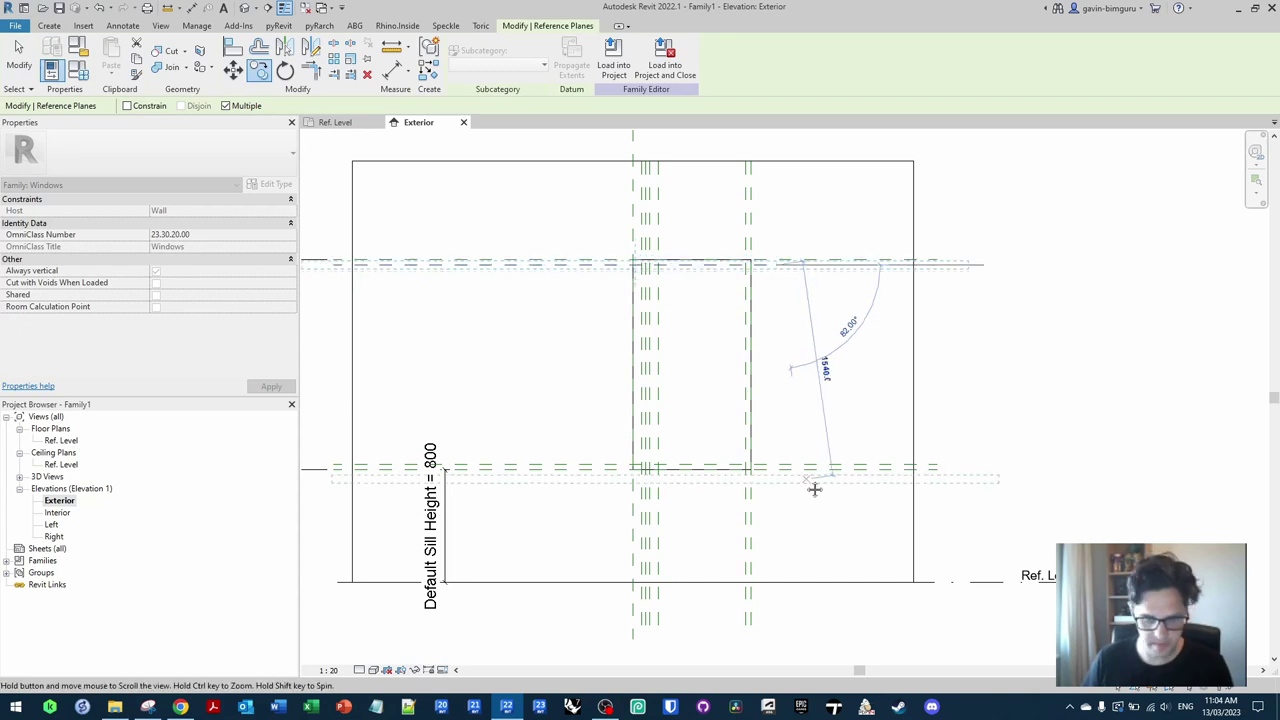
Step: Dimension the gap between the sill plane and its copy, and between the head plane and its copy
key("d")
key("i")
left_click(819, 469)
left_click(807, 443)
left_click(807, 265)
left_click(805, 259)
left_click(800, 261)
key("Escape")
Step: Label both new dimensions at the head and sill with the Frame width parameter
left_click(794, 265)
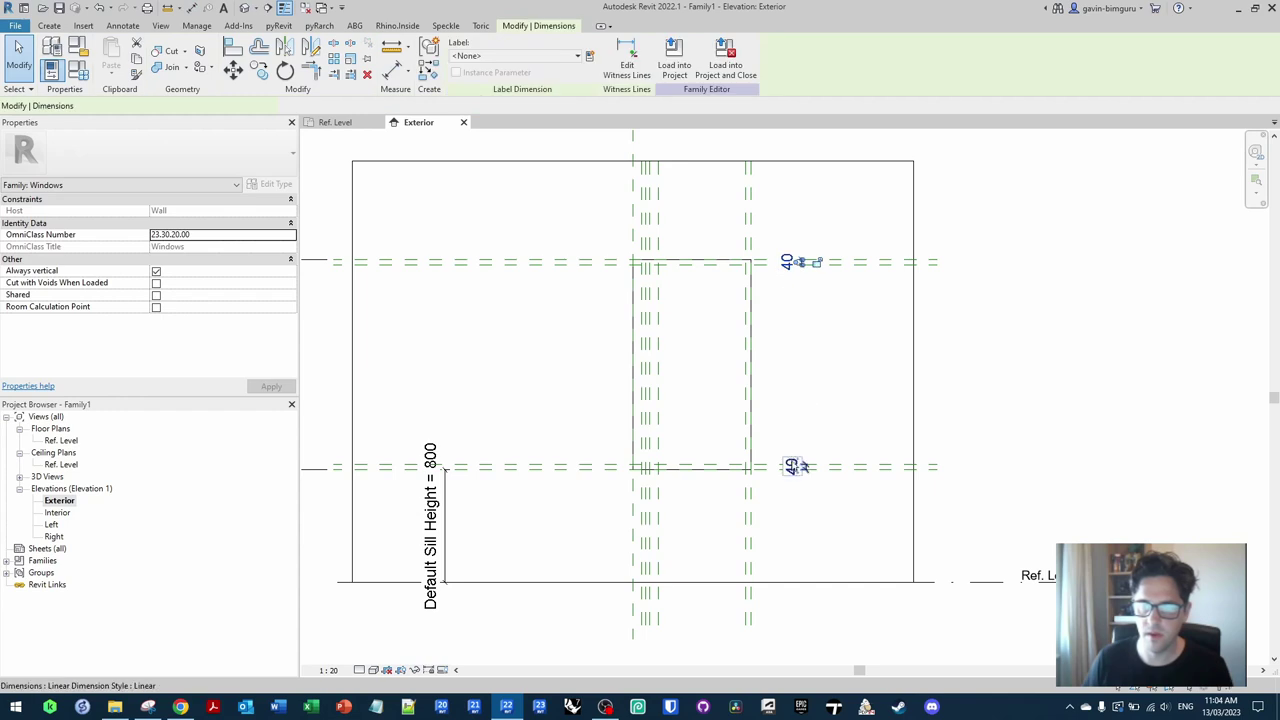
left_click(795, 466, "ctrl")
left_click(536, 56)
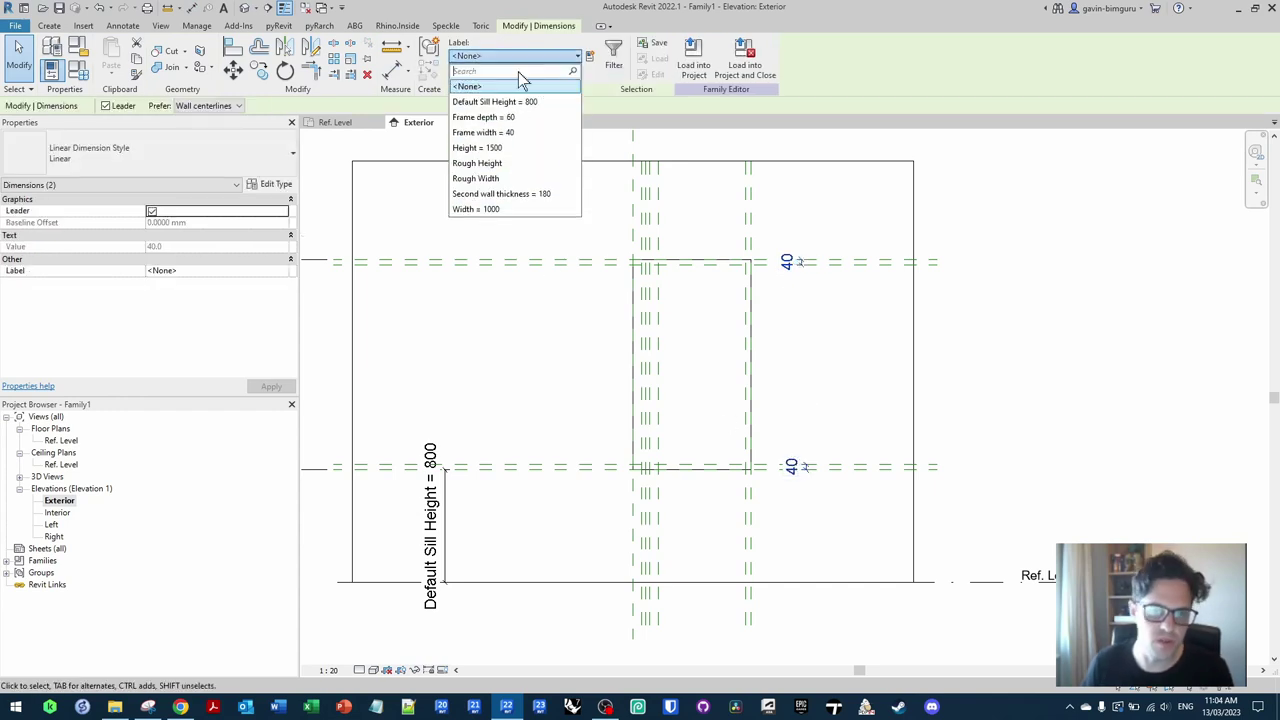
left_click(519, 135)
left_click(560, 360)
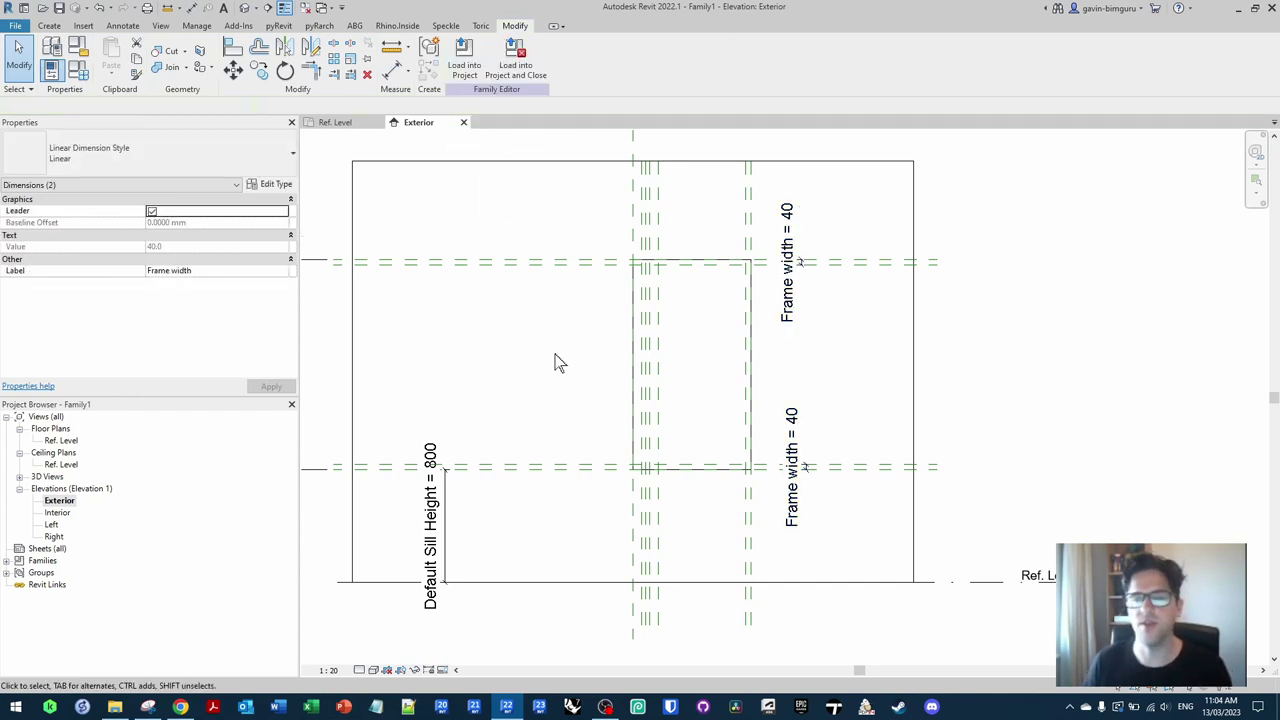
Step: Start a solid extrusion and sketch a rough C-shaped frame outline around the opening, open towards the building corner
left_click(49, 25)
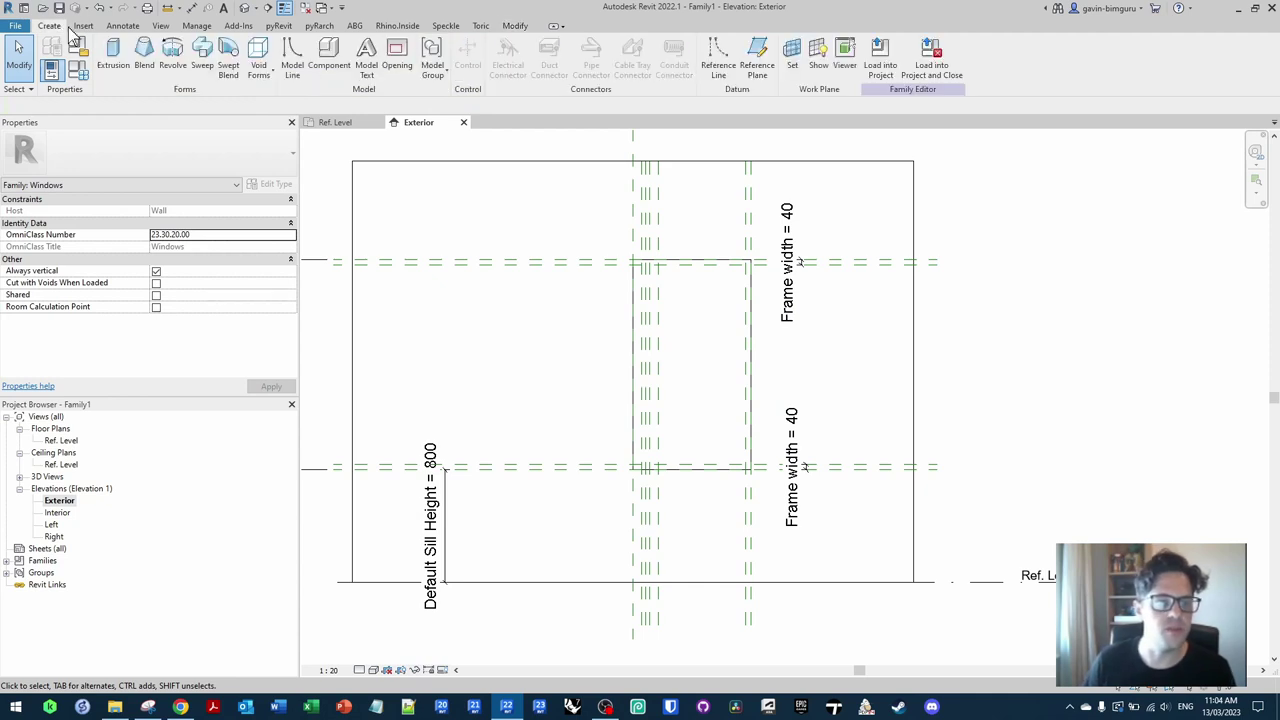
left_click(113, 55)
left_click(608, 239)
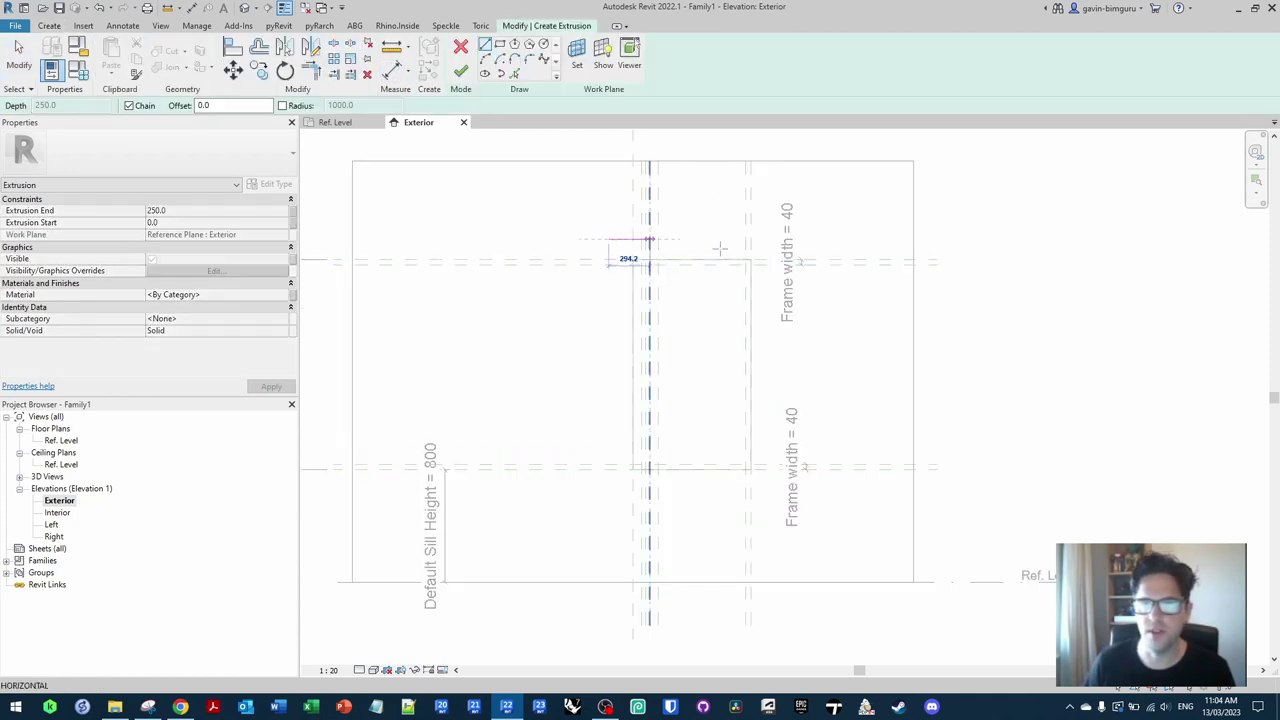
left_click(768, 239)
left_click(768, 480)
left_click(600, 480)
left_click(600, 456)
left_click(684, 456)
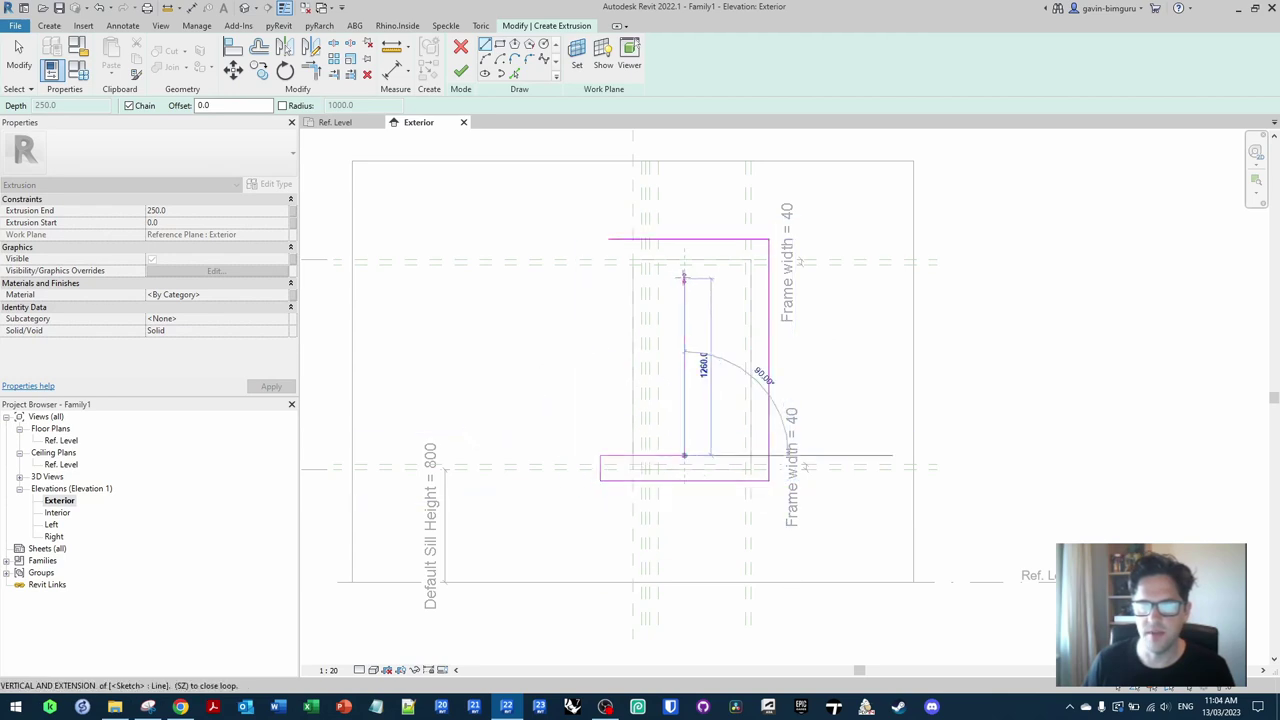
left_click(684, 278)
left_click(608, 239)
Step: Clean up the end of the sketch's upper arm so the C-shaped profile forms a closed loop
key("Escape")
key("Escape")
left_click(672, 277)
left_click_drag(684, 278, 684, 272)
key("Escape")
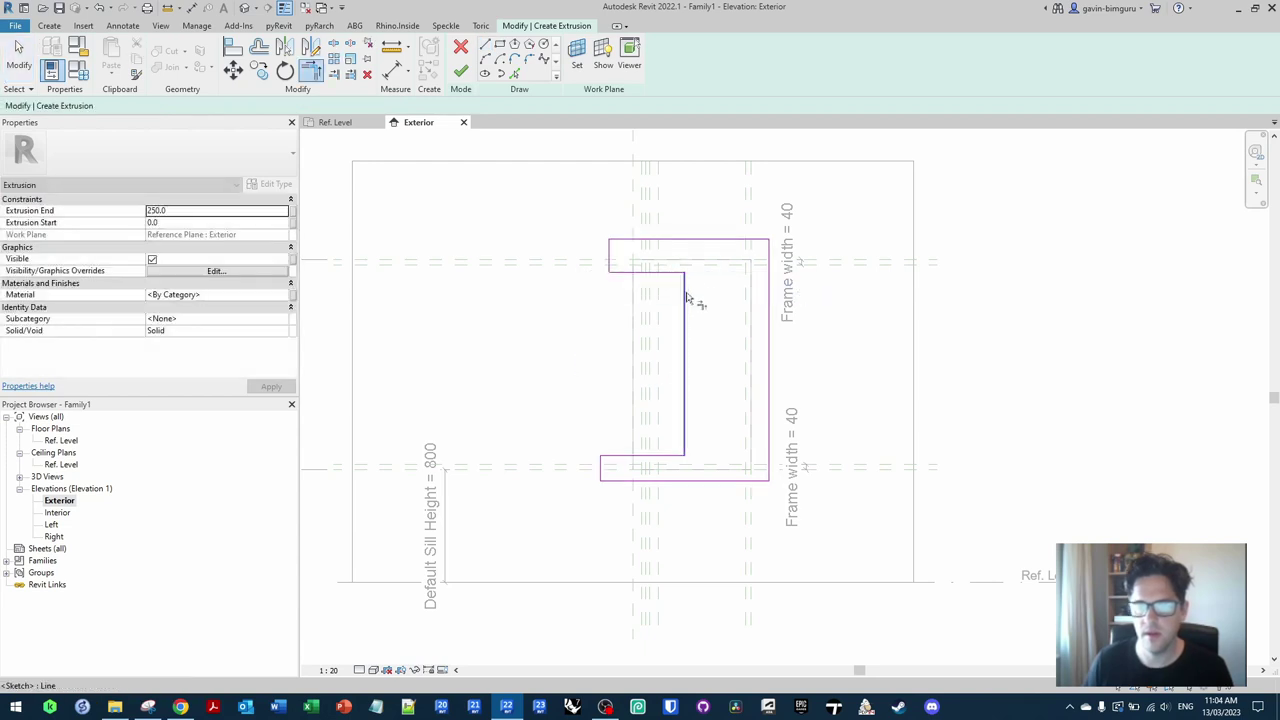
Step: Align and lock the upper arm's edges to the head and frame width planes, and its free end to the outer frame depth plane
key("a")
key("l")
scroll(750, 270, "up", 3)
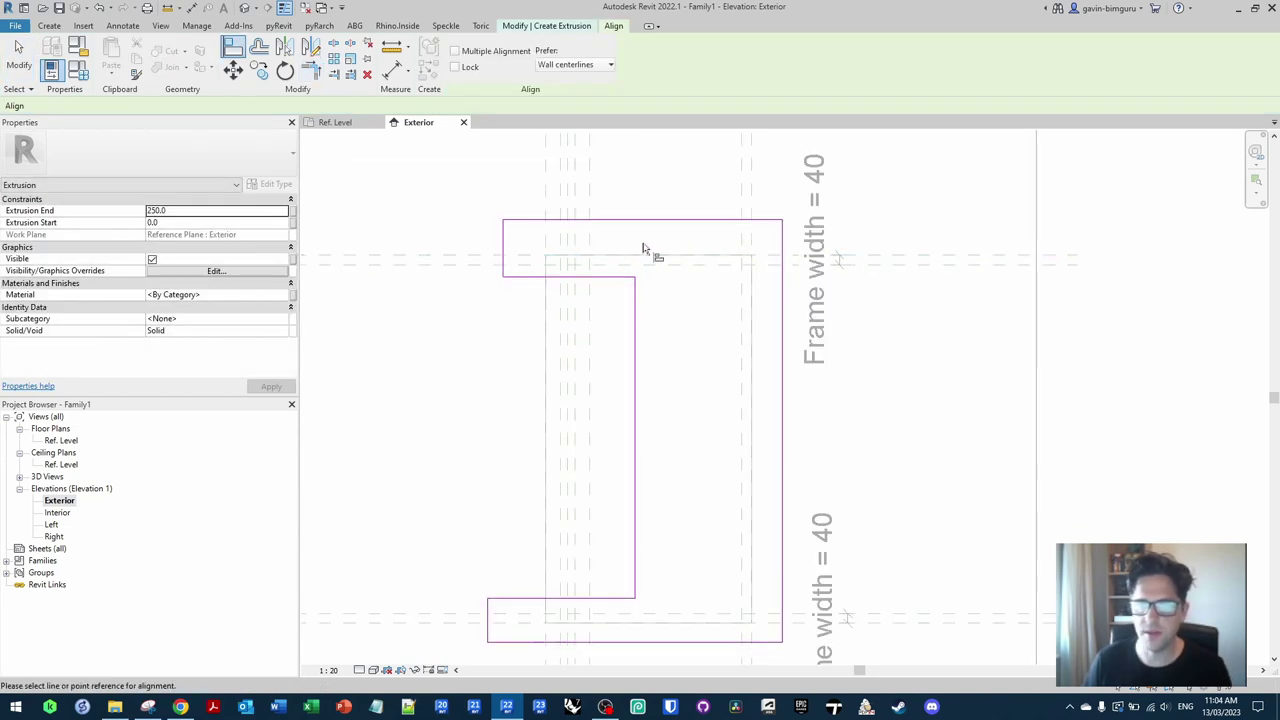
left_click(822, 258)
left_click(737, 221)
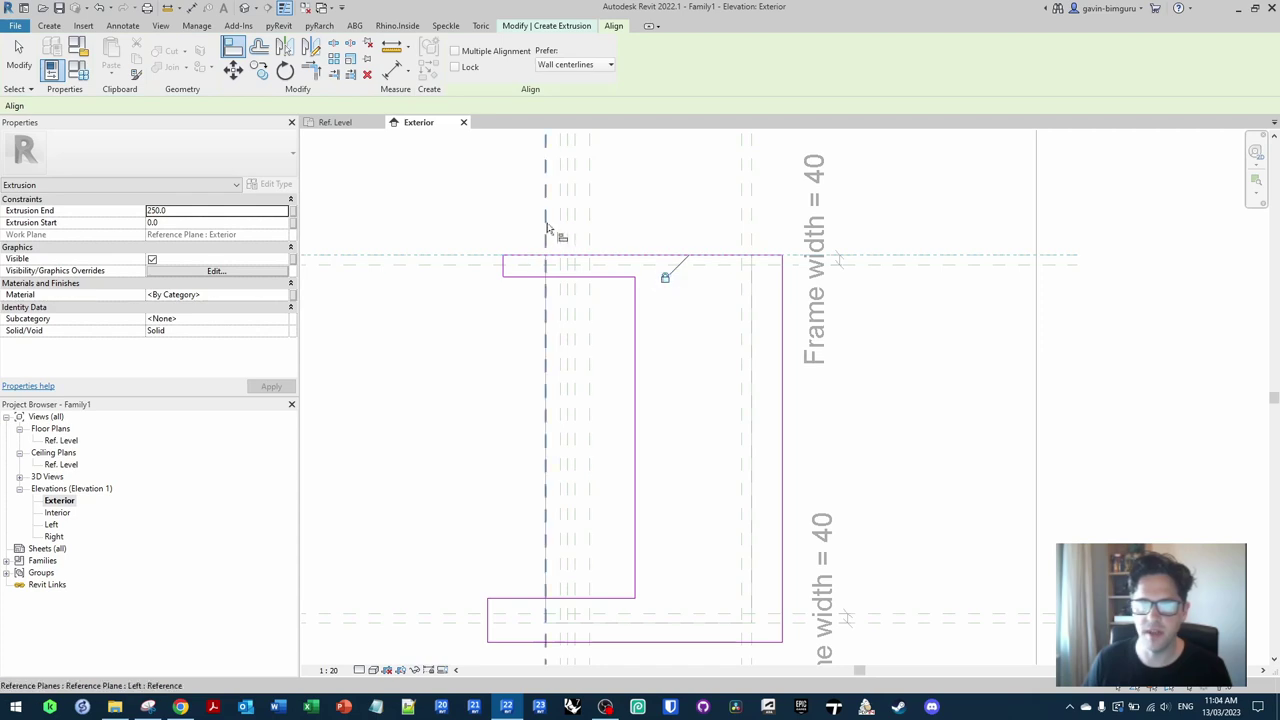
left_click(505, 266)
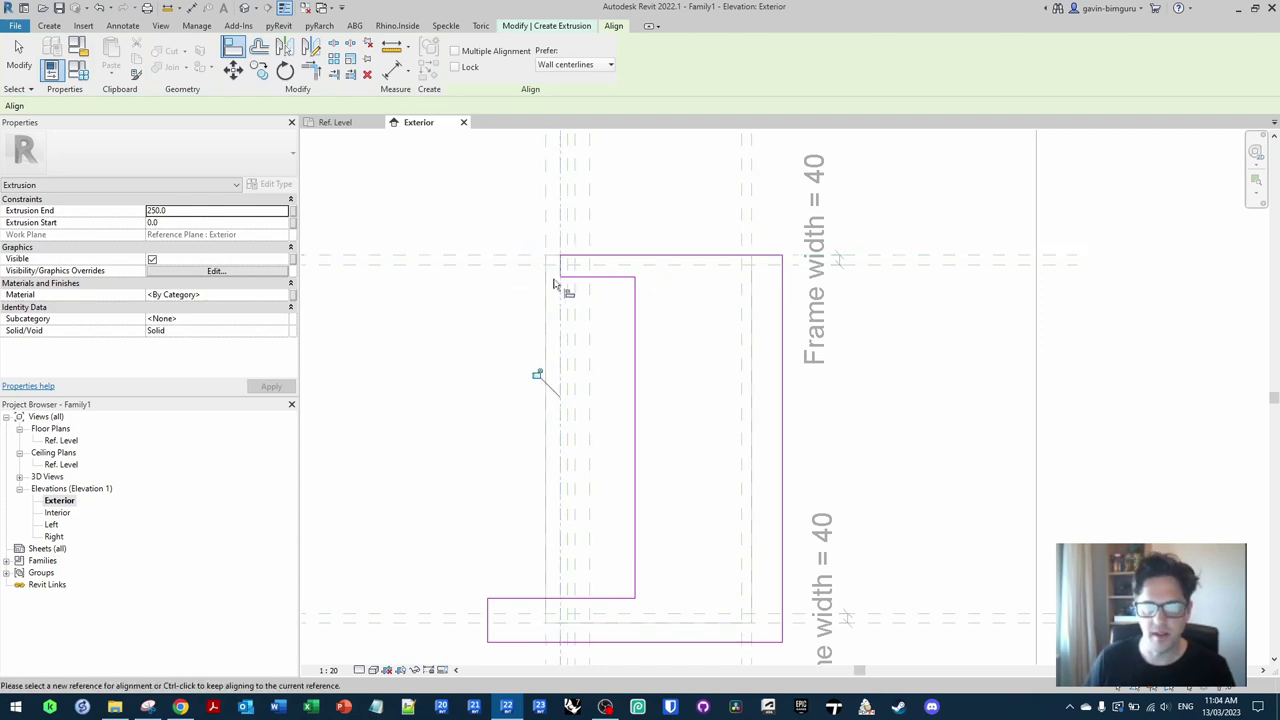
left_click(610, 276)
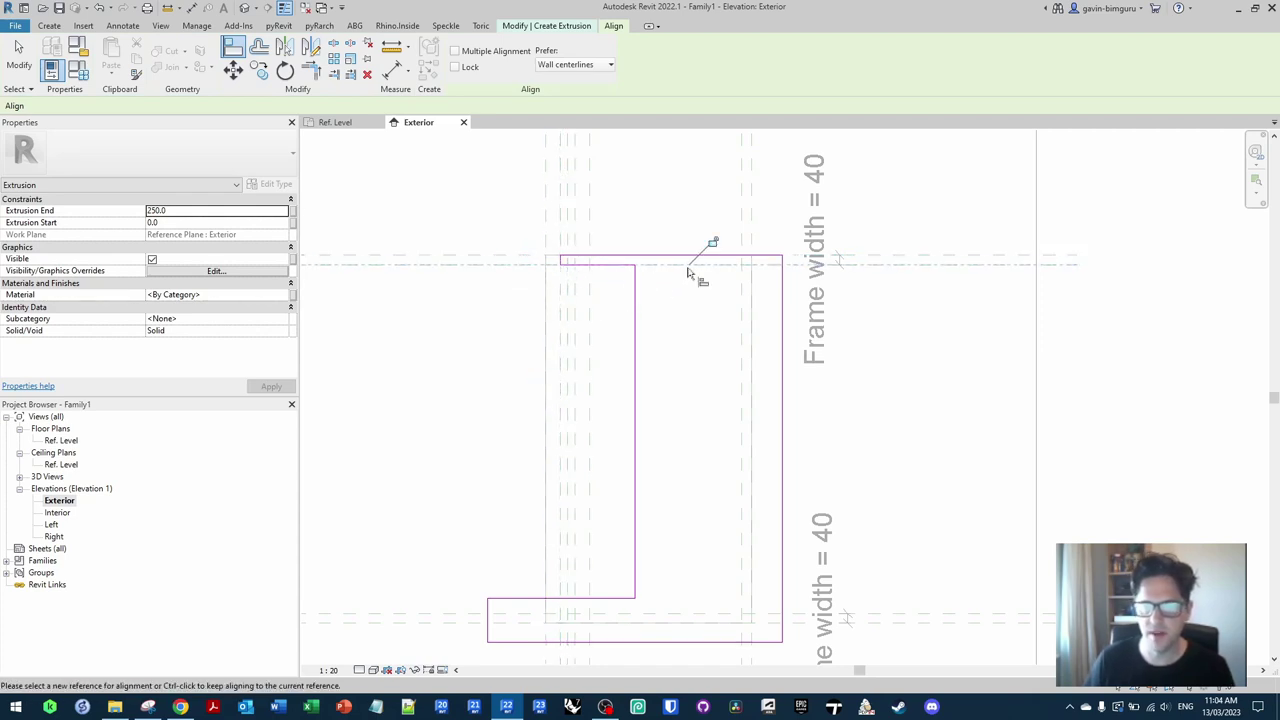
Step: Align and lock the vertical member's inner edge to the frame width plane and its outer edge to the Front corner plane
left_click(740, 244)
left_click(634, 298)
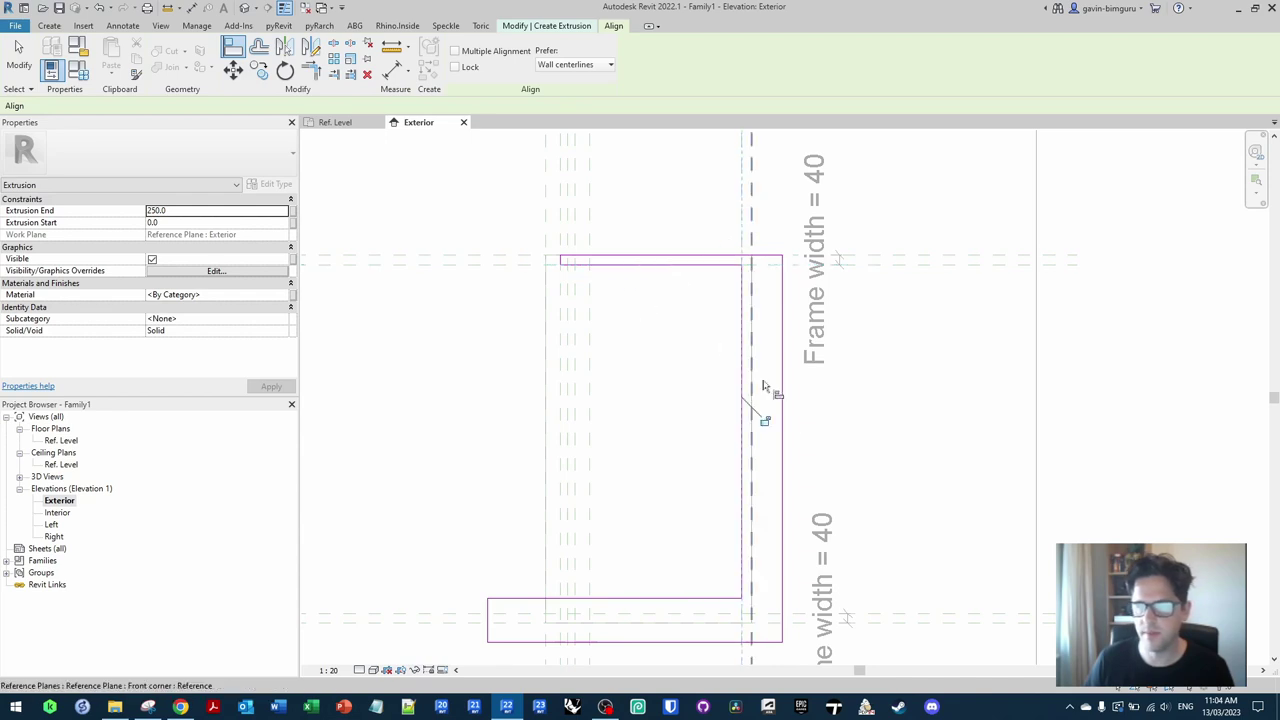
left_click(752, 222)
left_click(782, 350)
left_click(729, 374)
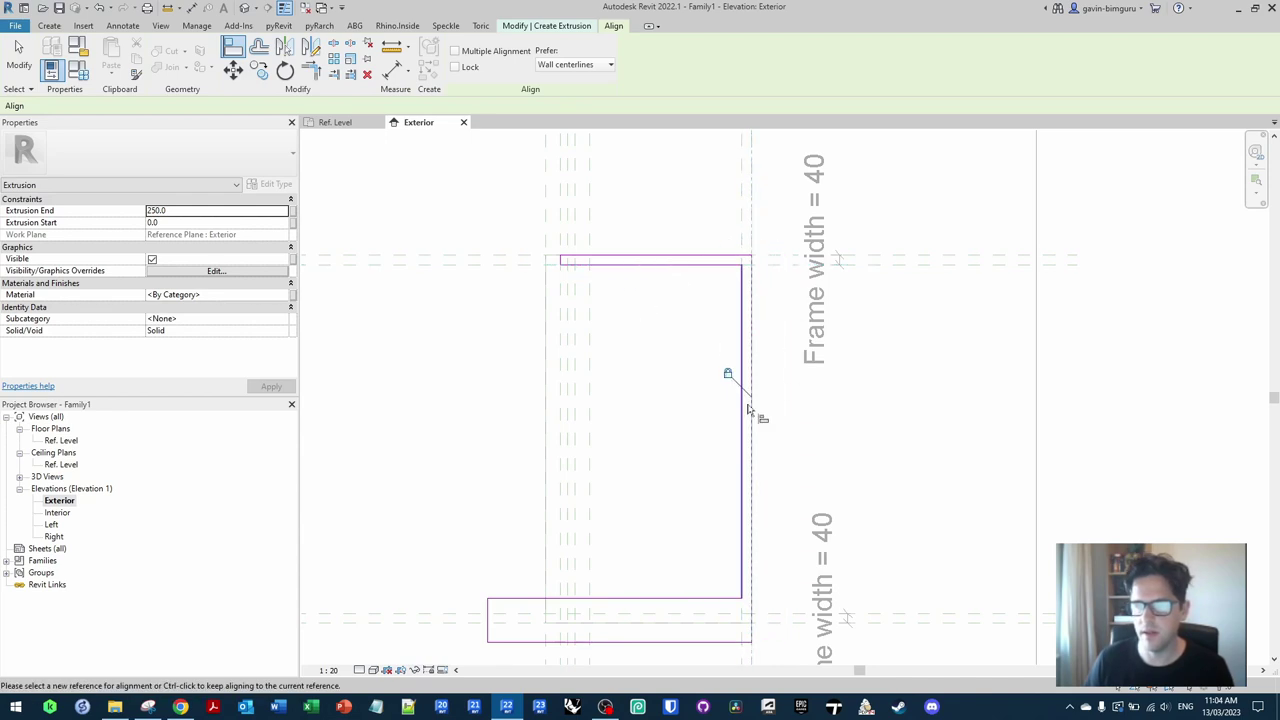
Step: Align and lock the lower arm's edges and end to the sill, frame width and frame depth planes, and finish the extrusion
middle_click_drag(784, 630, 812, 419)
left_click(801, 416)
left_click(740, 430)
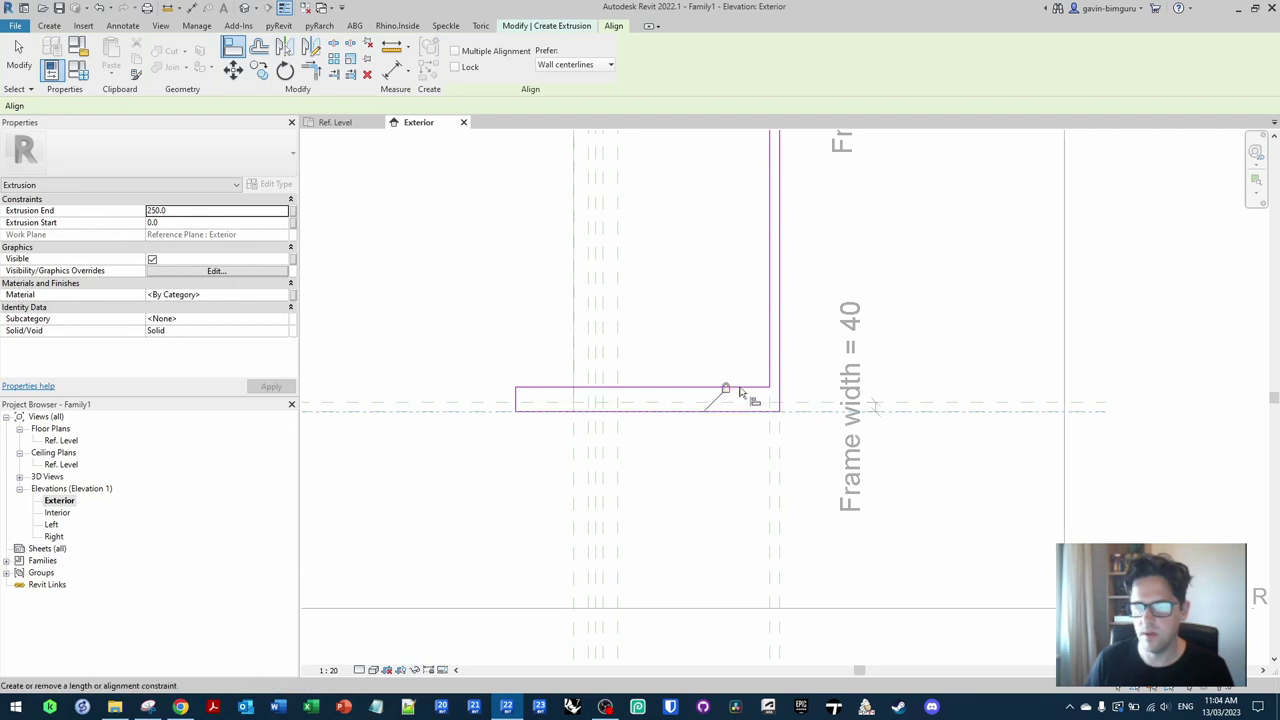
left_click(823, 403)
left_click(748, 387)
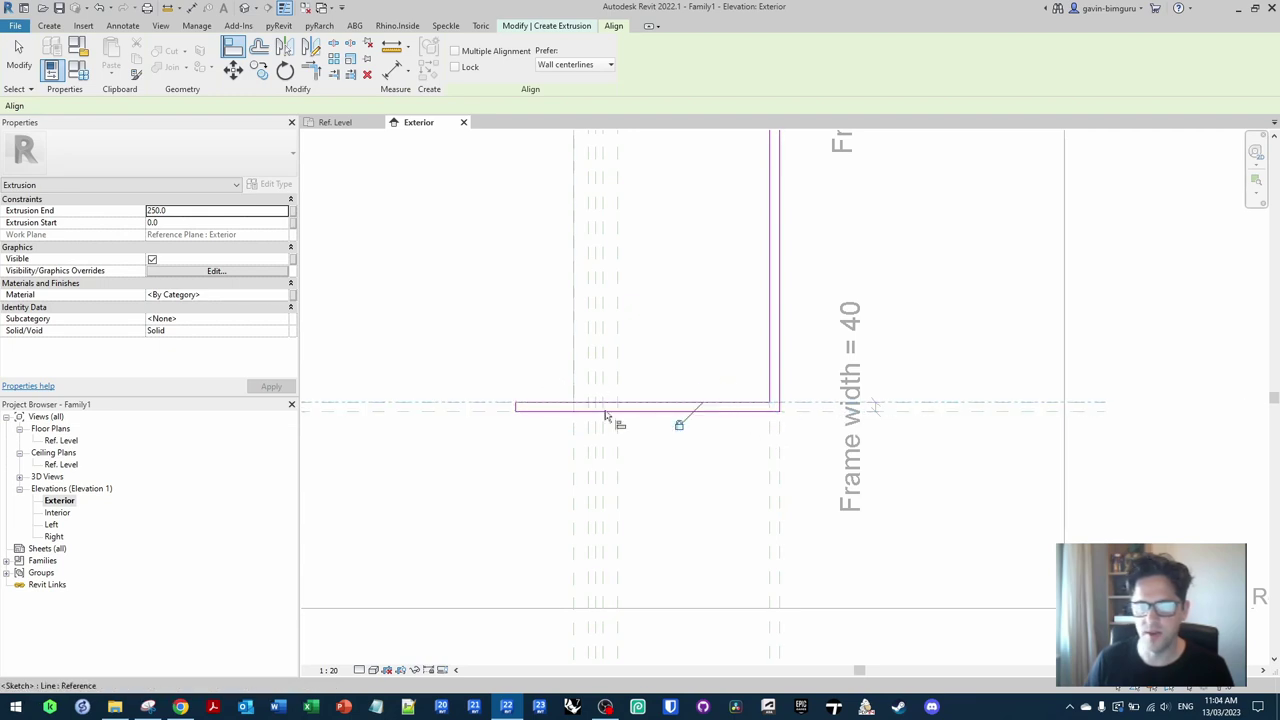
scroll(516, 411, "up", 1)
left_click(516, 410)
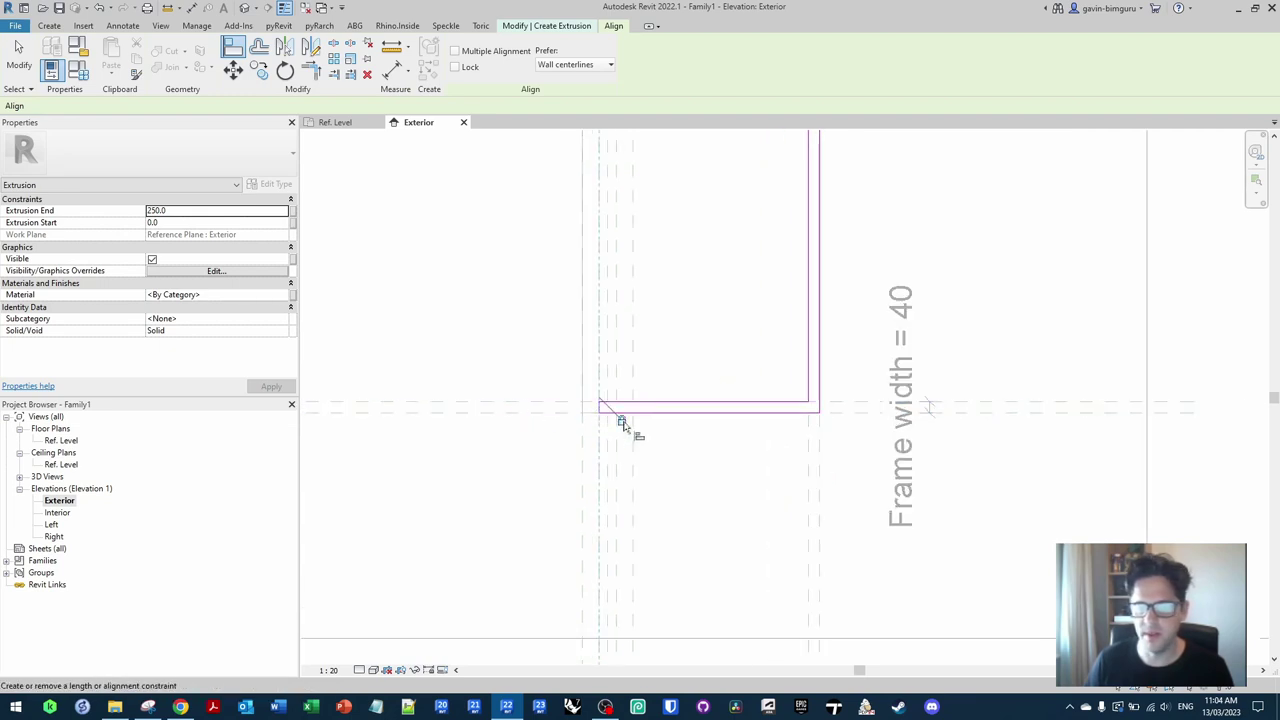
key("Escape")
left_click(457, 71)
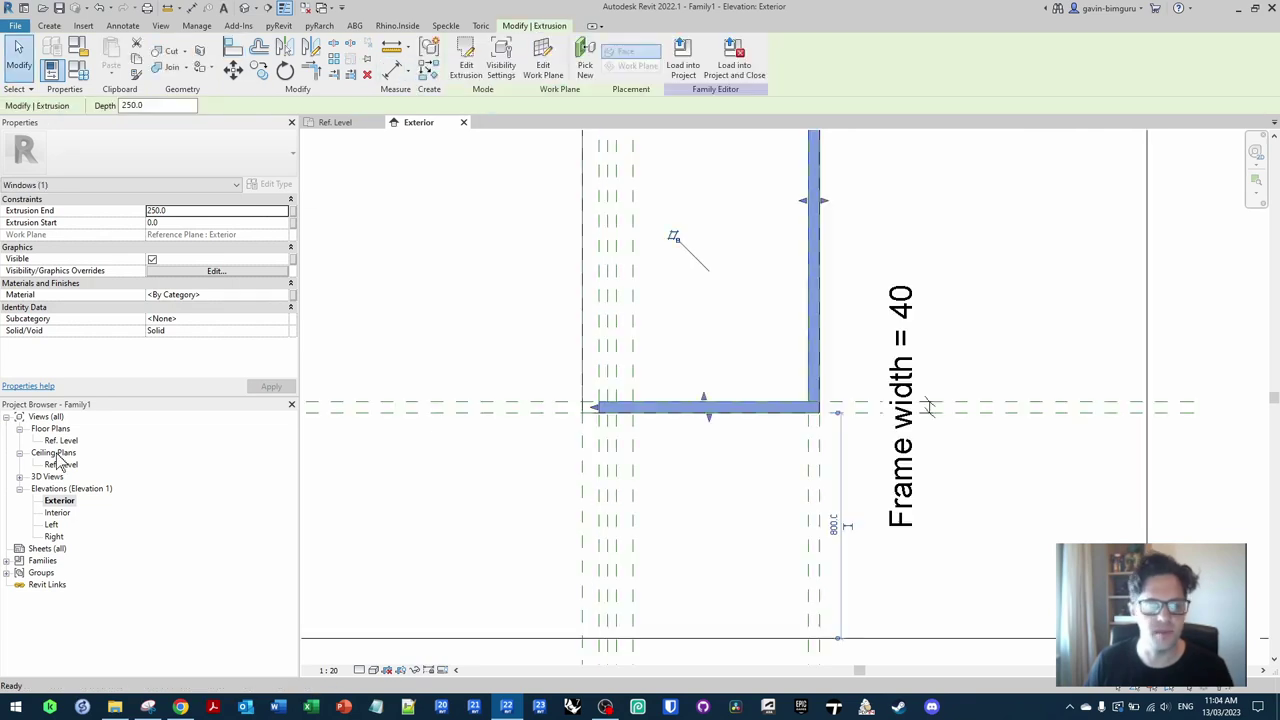
Step: In the Ref. Level plan, change the frame extrusion's work plane to a frame depth plane inside the main wall
double_click(62, 440)
middle_click_drag(607, 392, 663, 438)
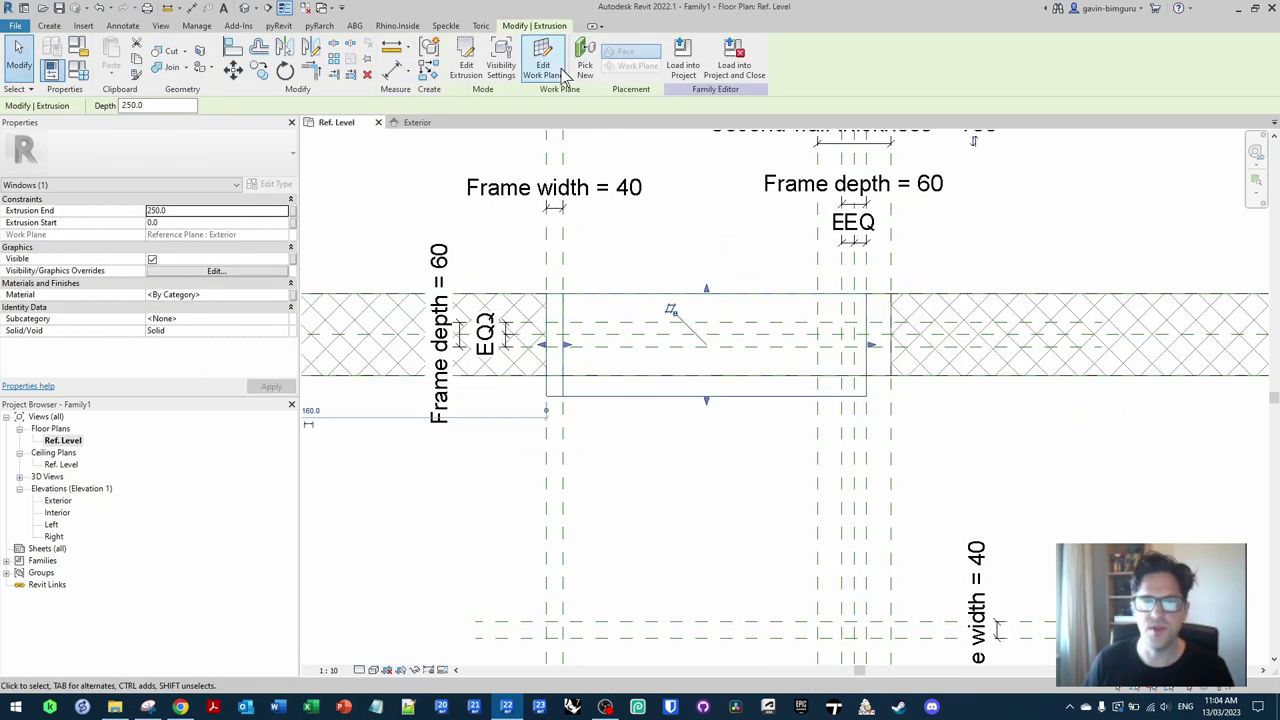
left_click(543, 62)
left_click(603, 431)
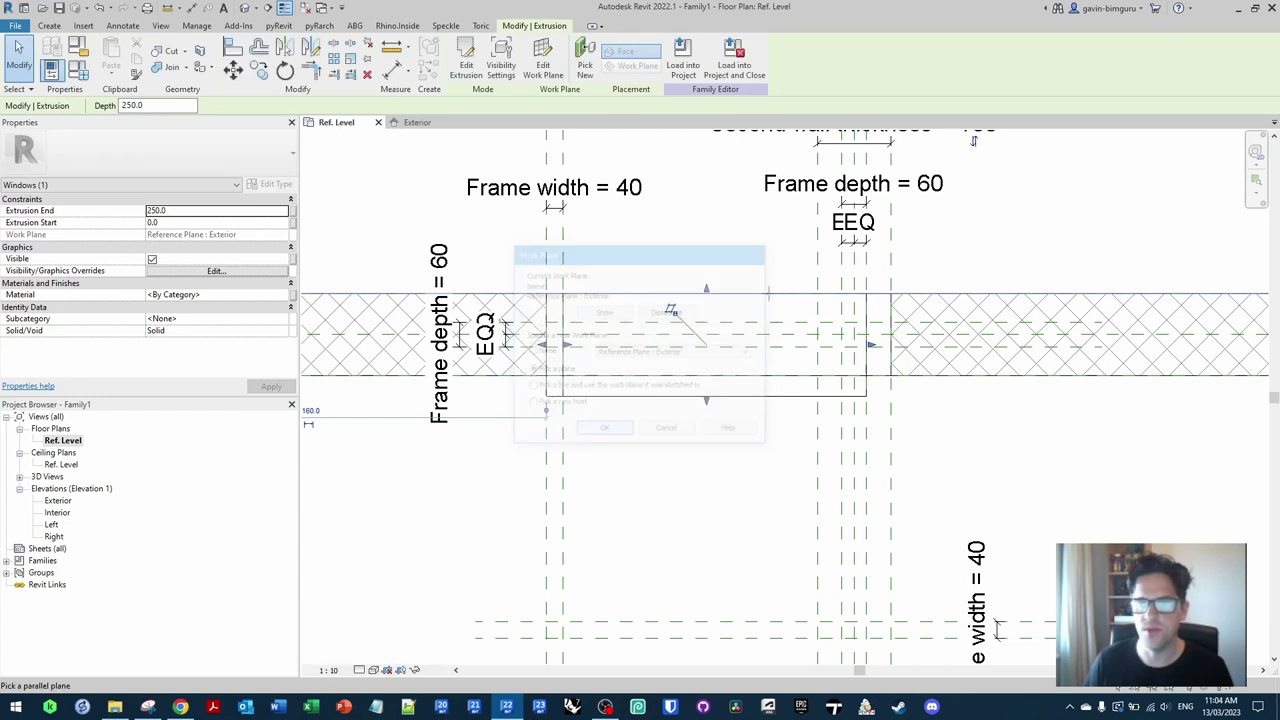
left_click(704, 344)
Step: Pull the extrusion's free face to the opposite frame depth plane for an extrusion end of -60 and constrain it there
left_click_drag(719, 211, 741, 343)
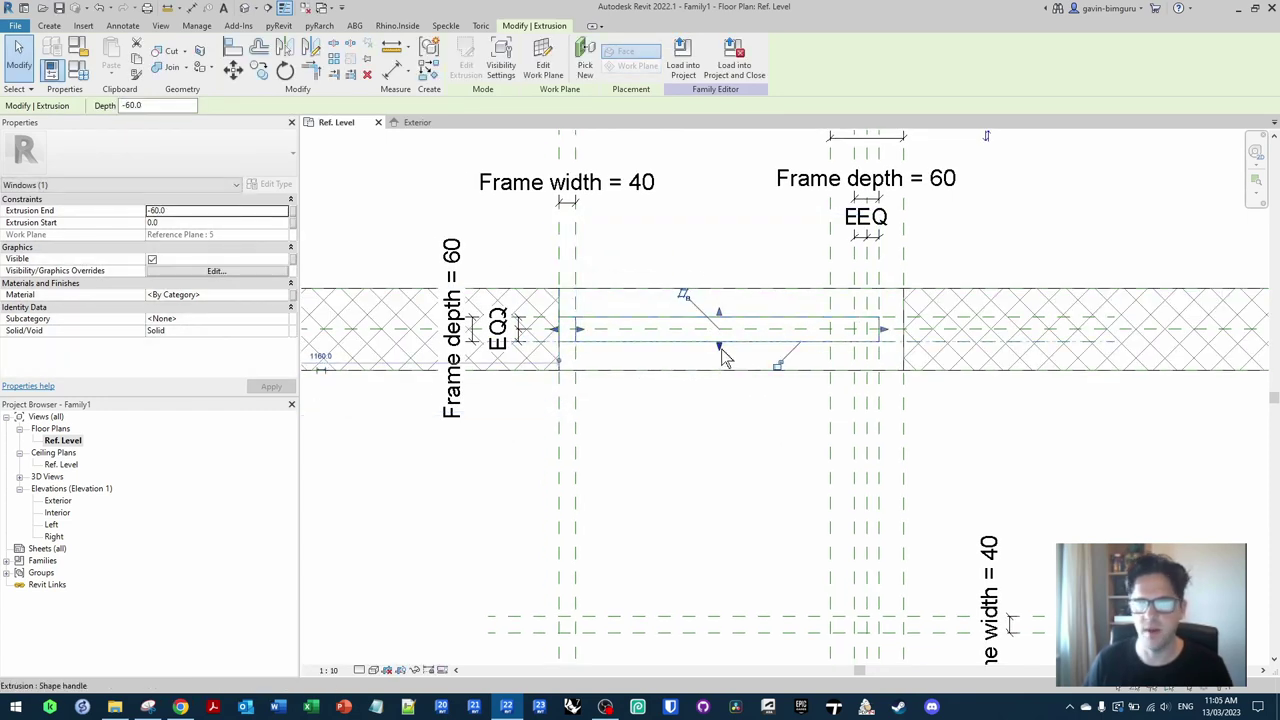
key("a")
key("l")
left_click(639, 356)
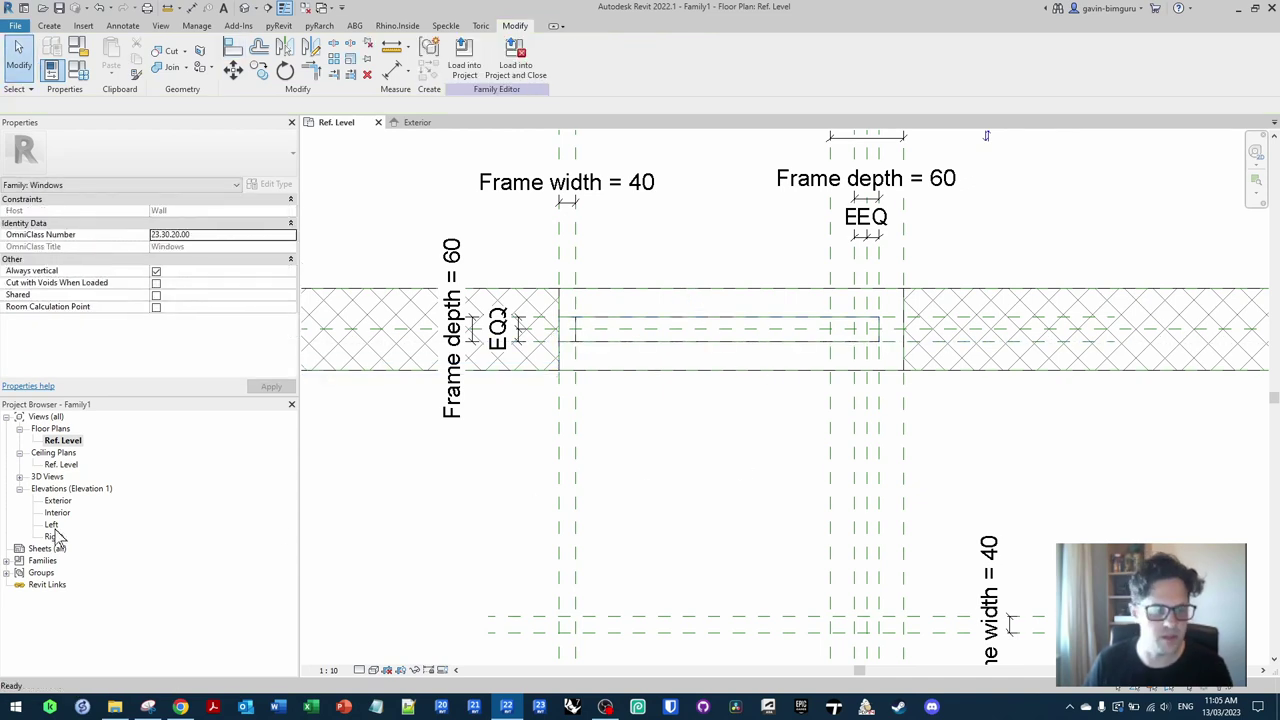
Step: In the Left elevation, start an extrusion and sketch a closed C-shaped frame outline about 1100 mm wide and 1740 mm high
double_click(51, 525)
middle_click_drag(727, 338, 556, 291)
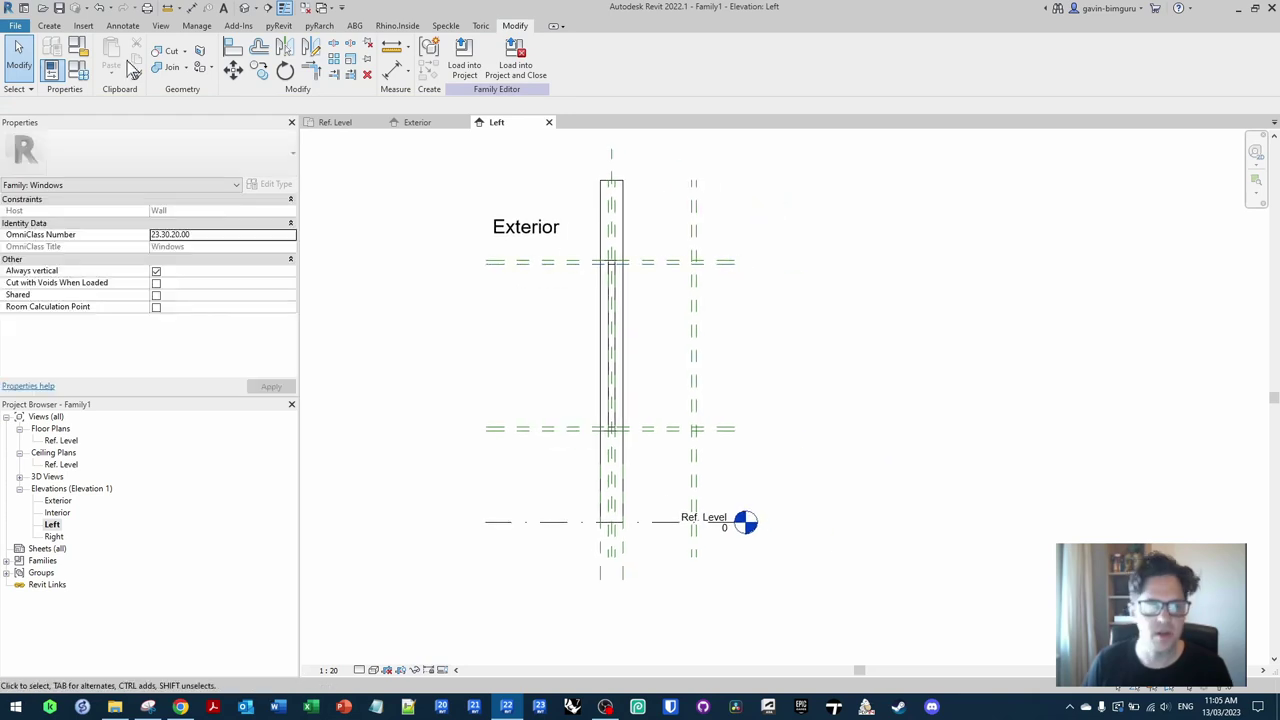
left_click(49, 25)
scroll(615, 276, "up", 2)
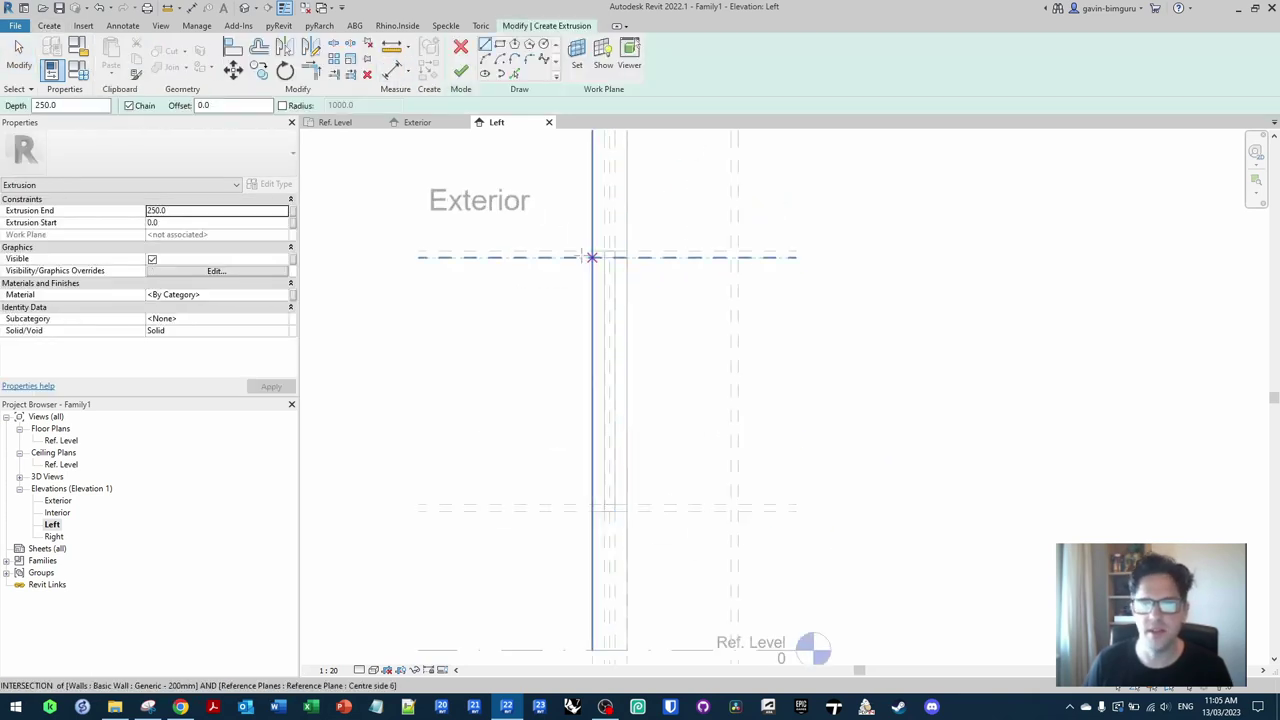
left_click(568, 224)
left_click(759, 227)
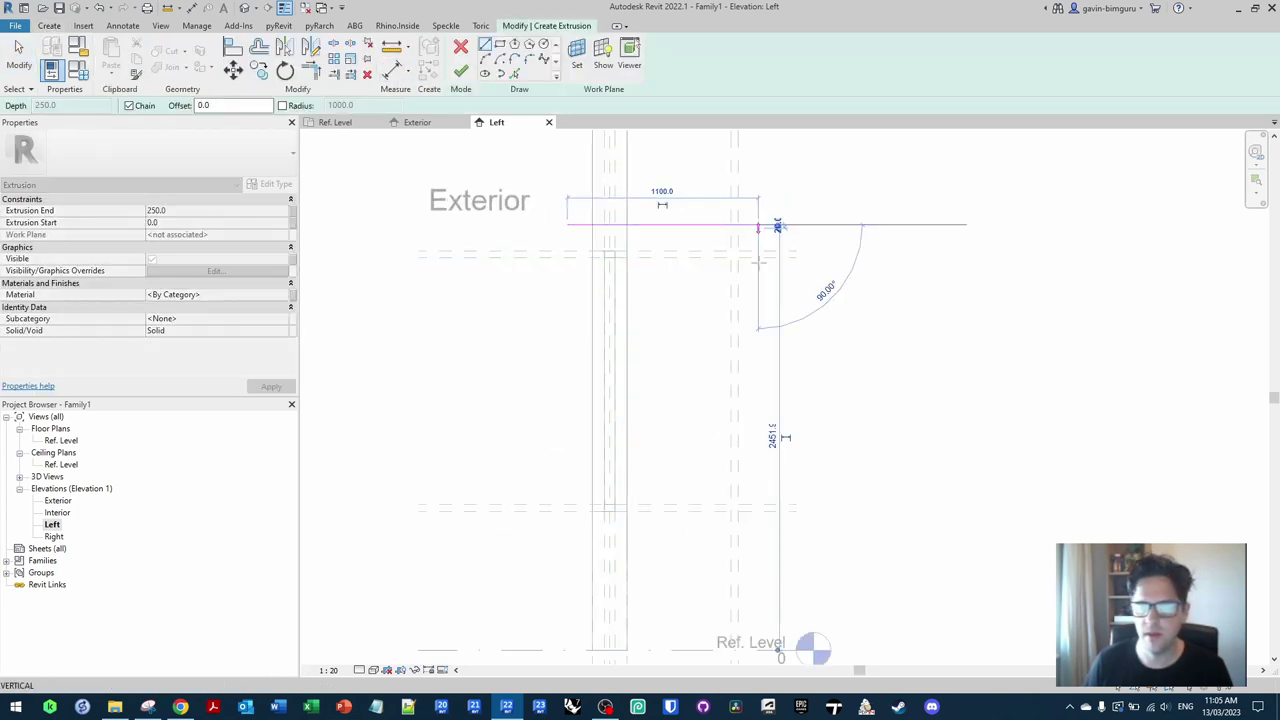
left_click(759, 525)
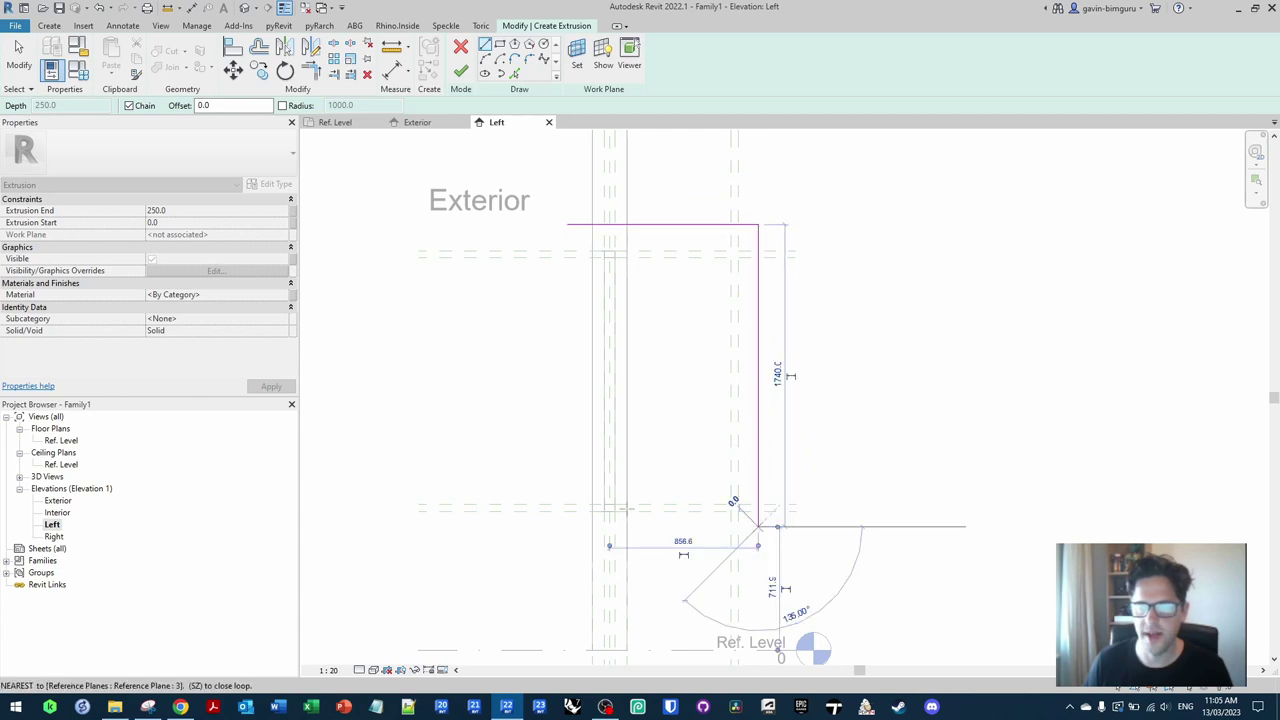
left_click(577, 525)
left_click(577, 492)
left_click(706, 492)
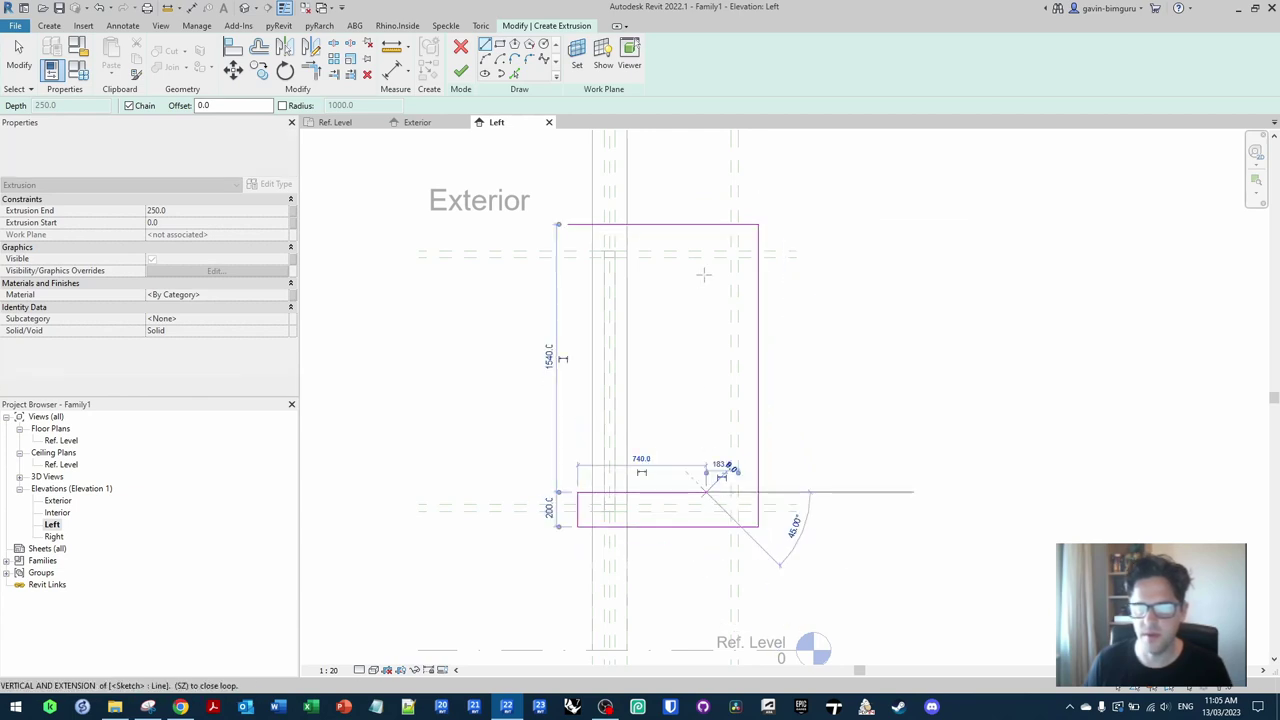
left_click(706, 270)
left_click(567, 270)
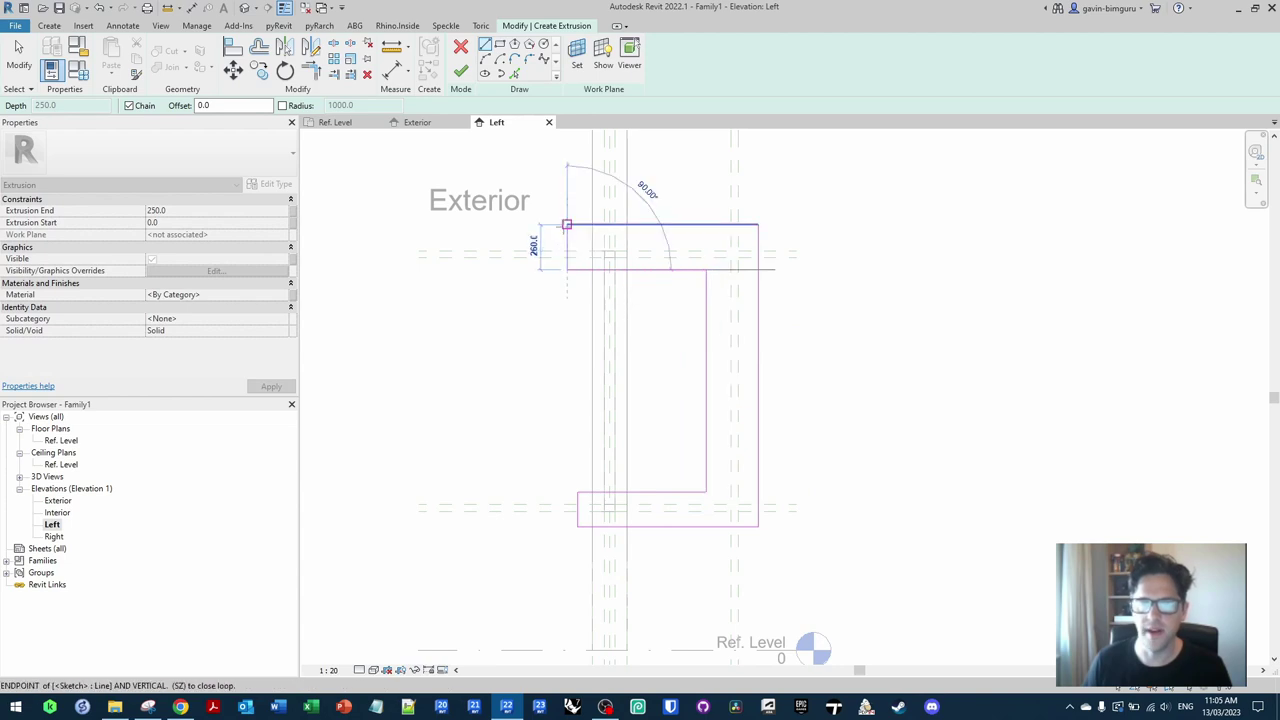
left_click(567, 225)
Step: Align and lock the upper arm and vertical member of the sketch to the frame depth, head, frame width and Rear corner planes
key("a")
key("l")
scroll(612, 214, "up", 2)
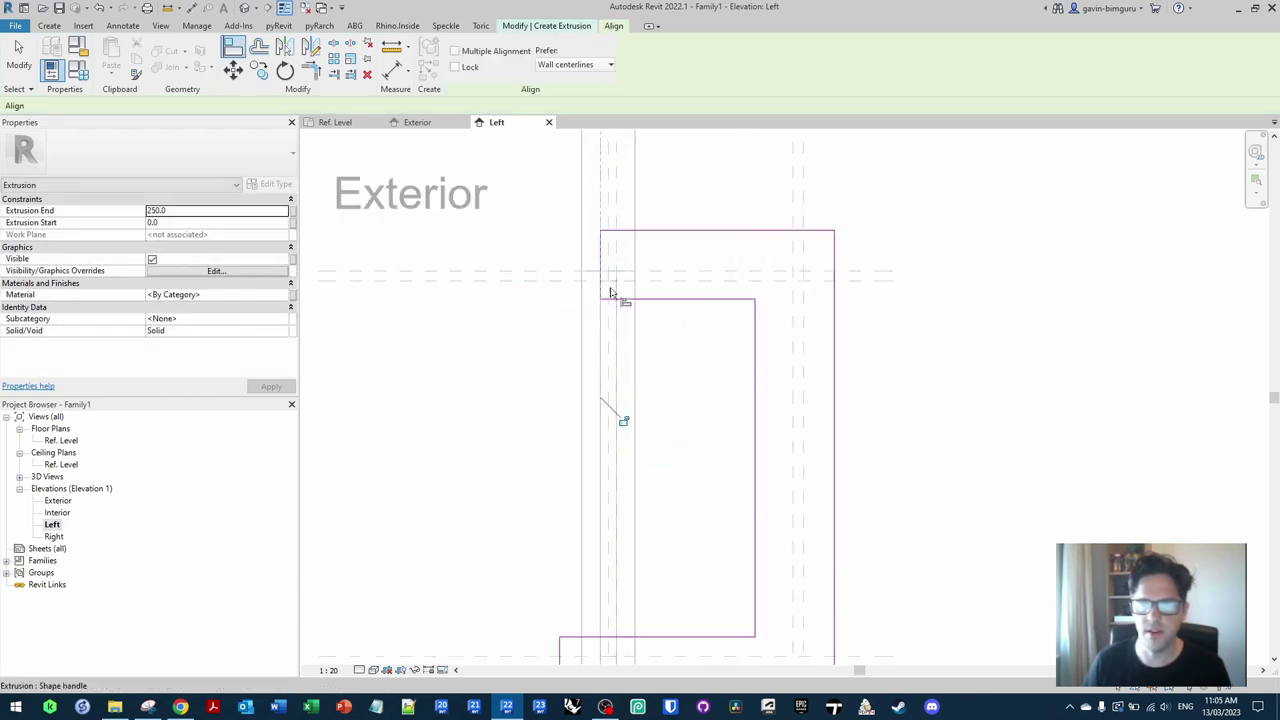
left_click(715, 232)
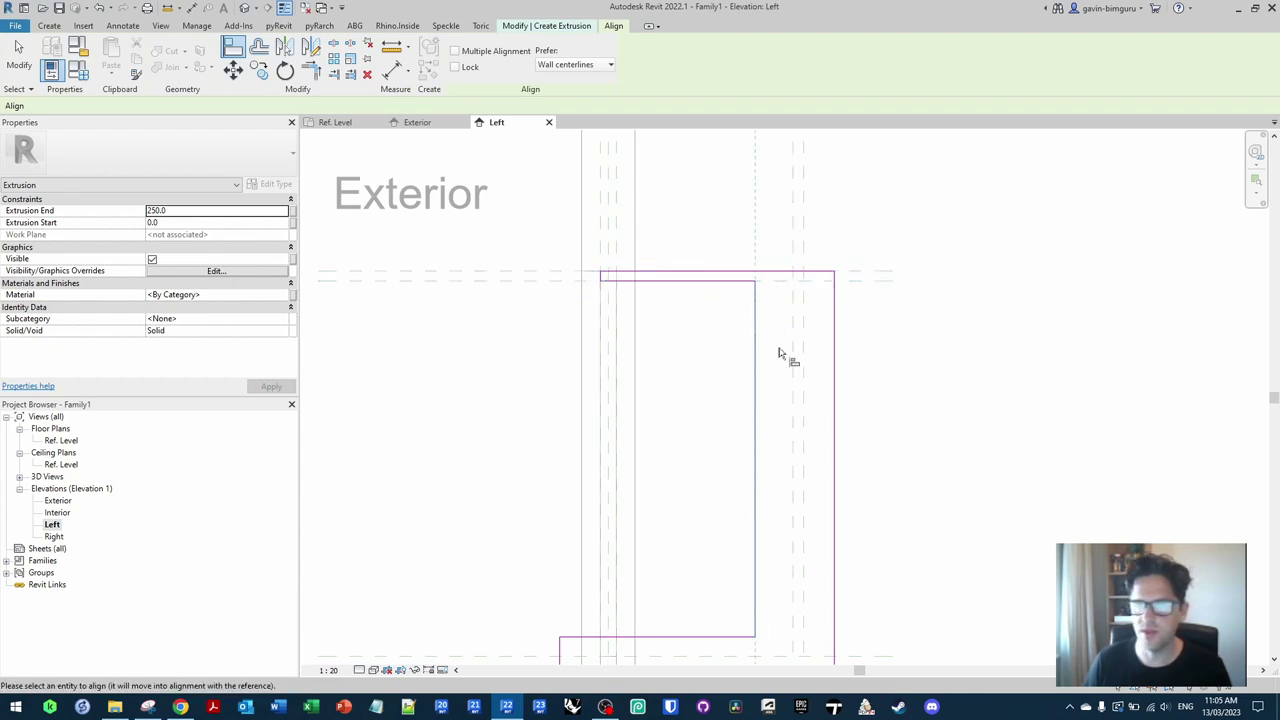
left_click(804, 248)
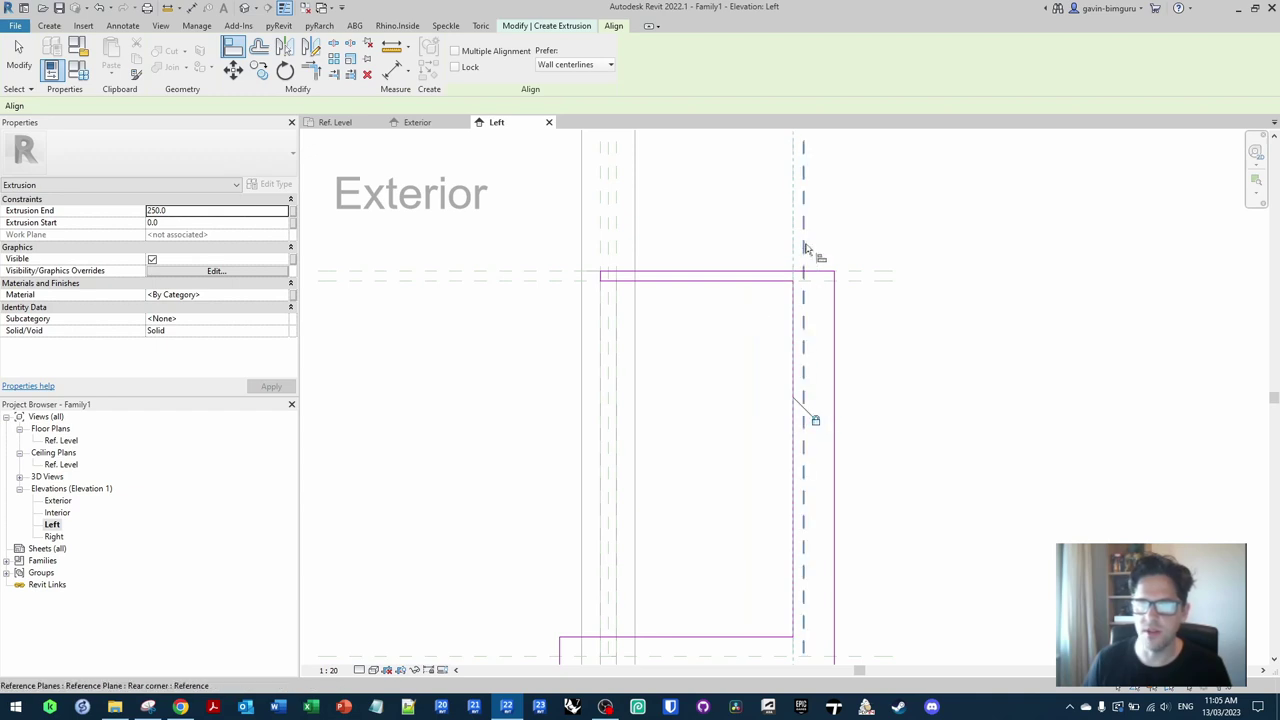
left_click(835, 330)
Step: Align and lock the lower arm's edges and end to the sill, frame width and frame depth planes, and finish the second extrusion
middle_click_drag(836, 553, 914, 306)
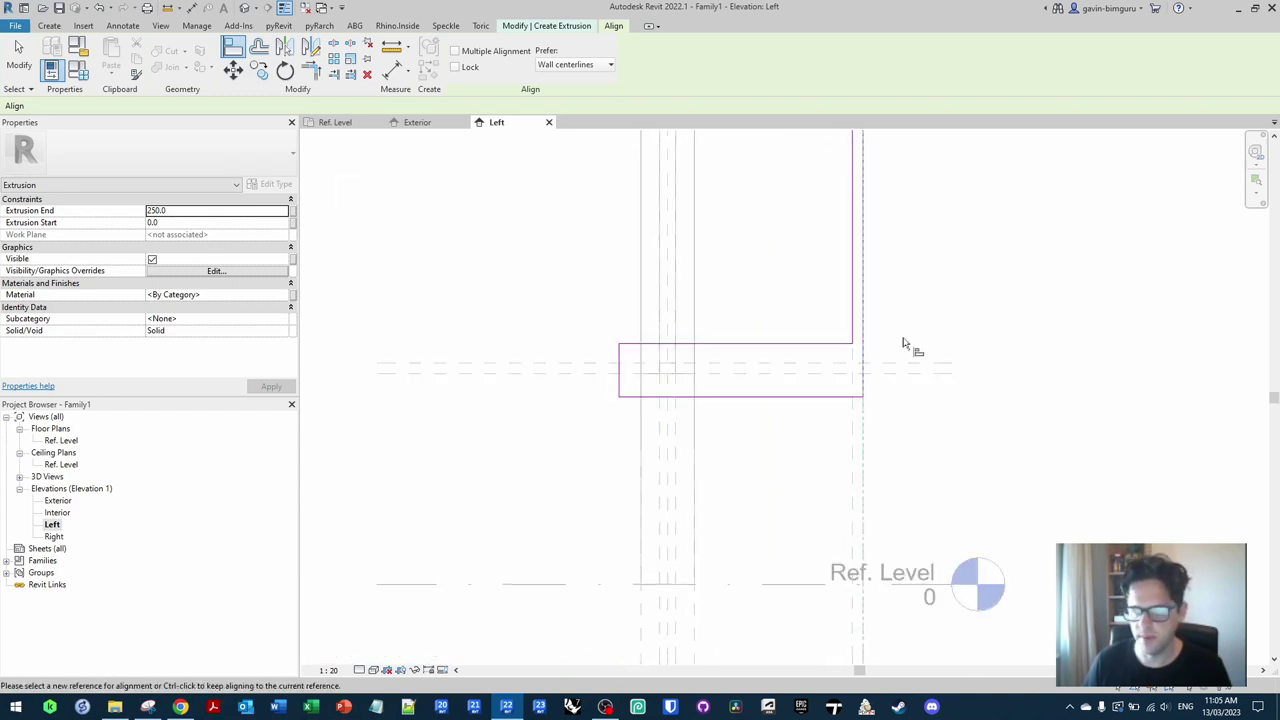
left_click(908, 370)
left_click(765, 344)
left_click(878, 373)
left_click(803, 397)
scroll(619, 368, "up", 4)
left_click(619, 370)
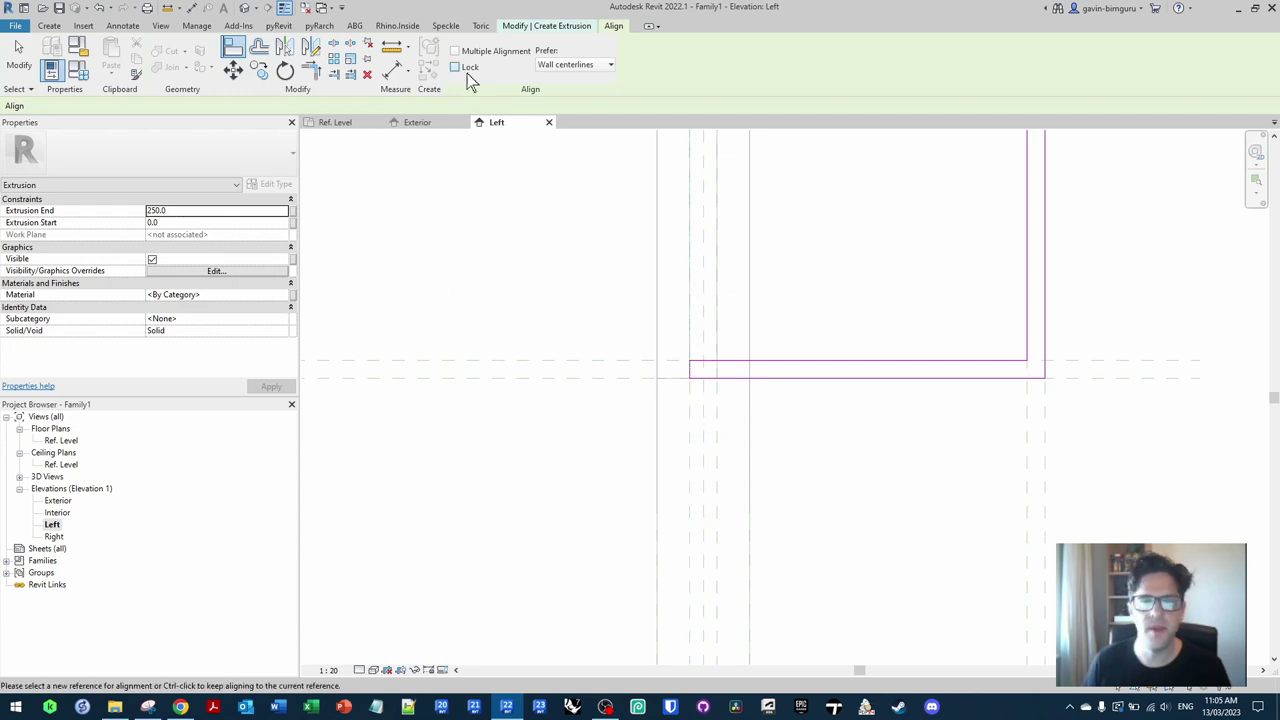
key("Escape")
left_click(457, 75)
left_click(53, 454)
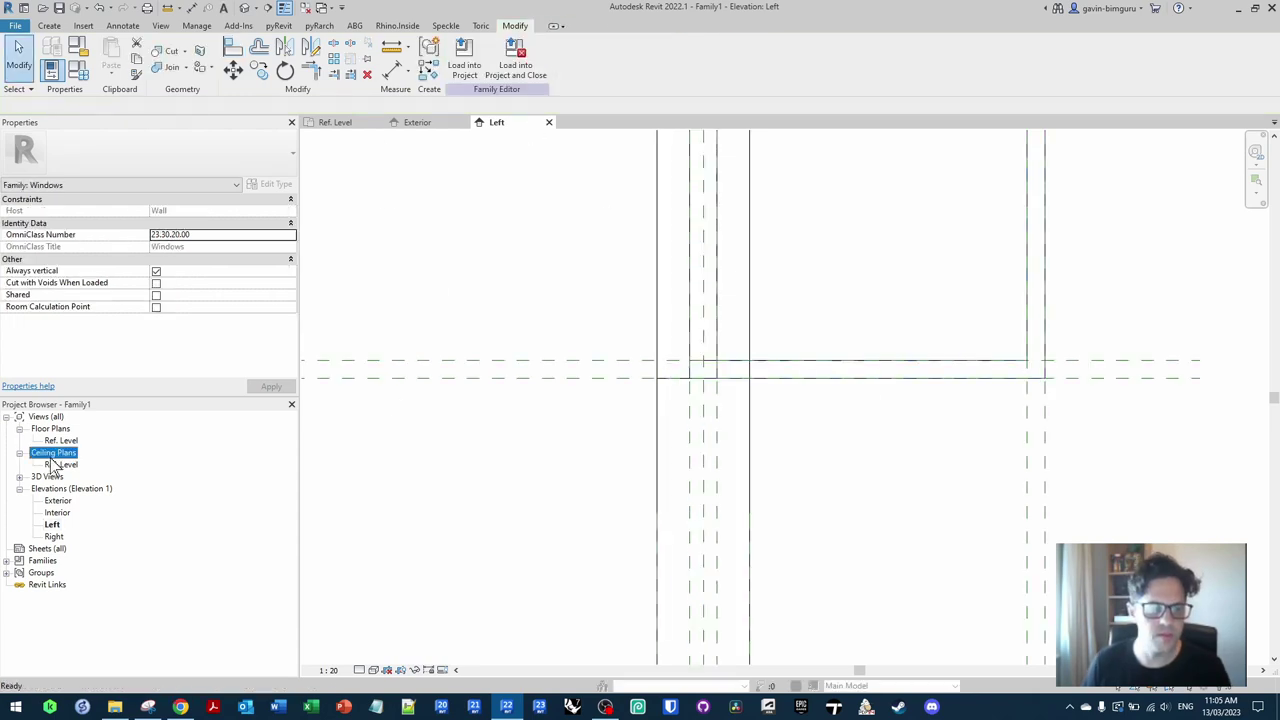
Step: In the Ref. Level plan, rehost the second frame extrusion by picking the outer frame depth reference plane as its work plane
left_click(57, 477)
double_click(59, 440)
middle_click_drag(874, 410, 595, 322)
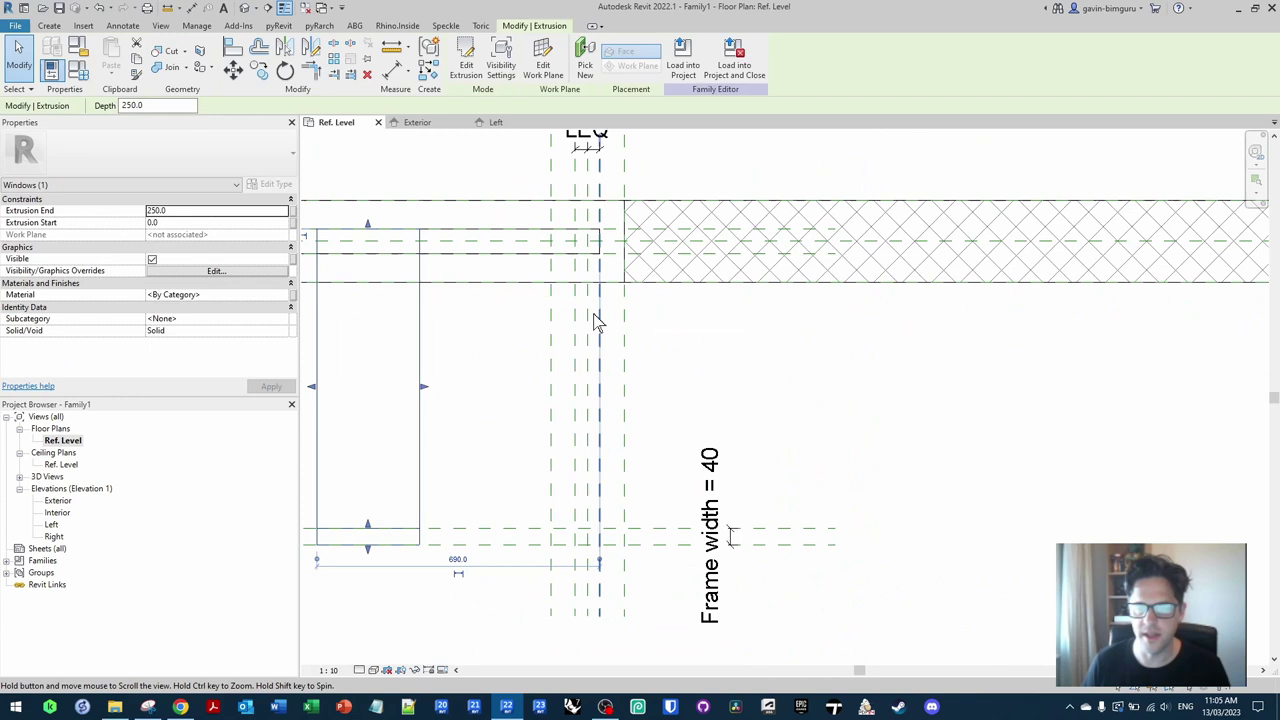
left_click(542, 60)
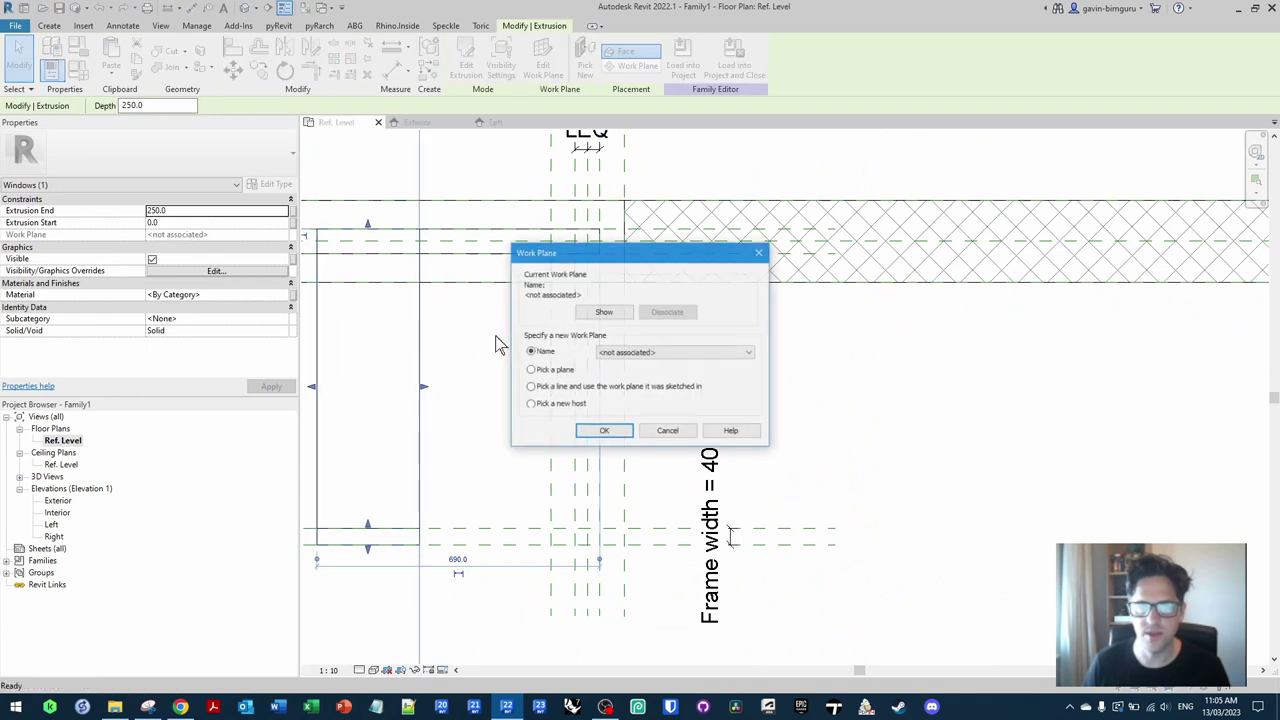
left_click(604, 431)
left_click(600, 456)
Step: Align the second extrusion's free face to the inner frame depth plane and constrain it there
key("a")
key("l")
left_click(575, 338)
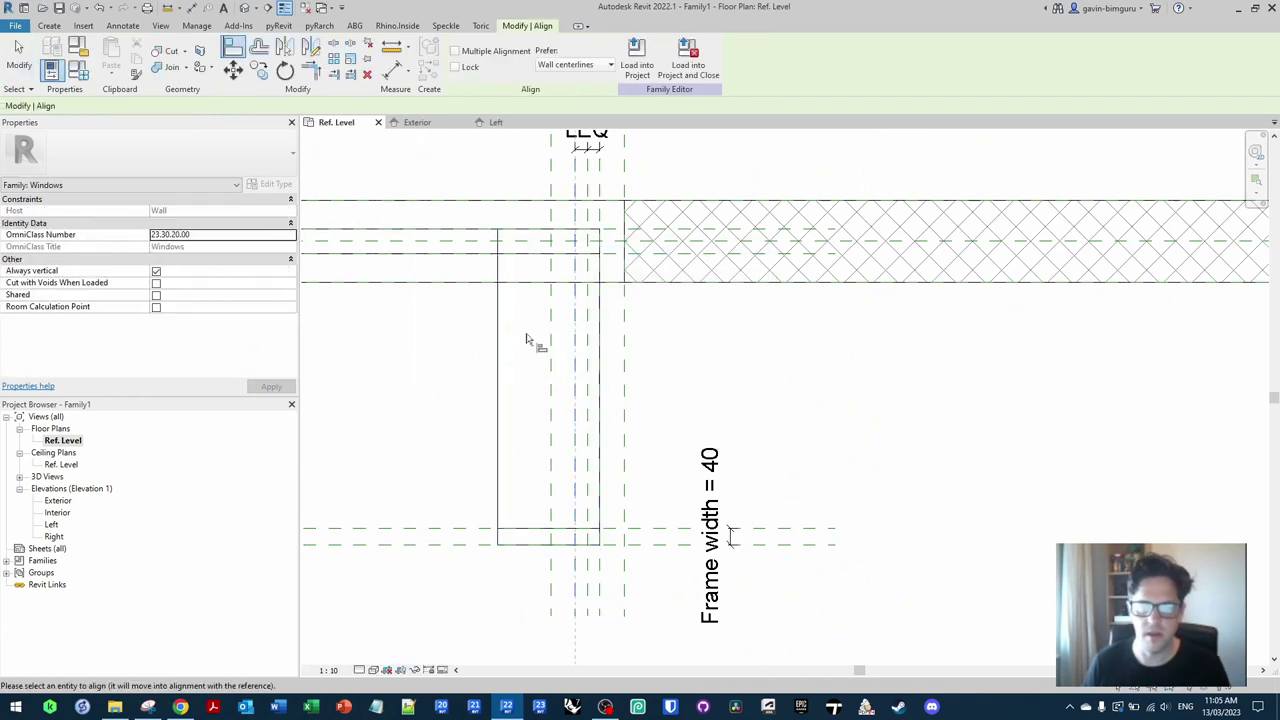
left_click(500, 337)
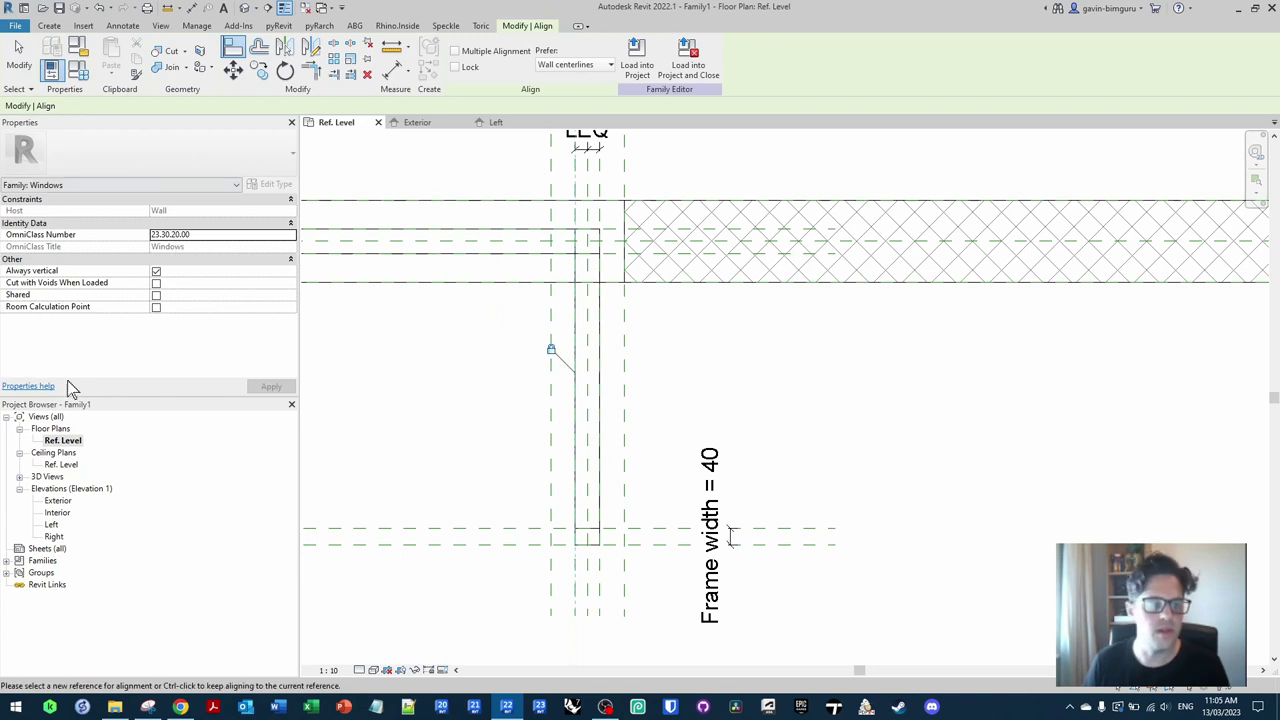
Step: Join the two frame extrusions in 3D View 1 and inspect their shared corner from the back
double_click(47, 476)
double_click(57, 488)
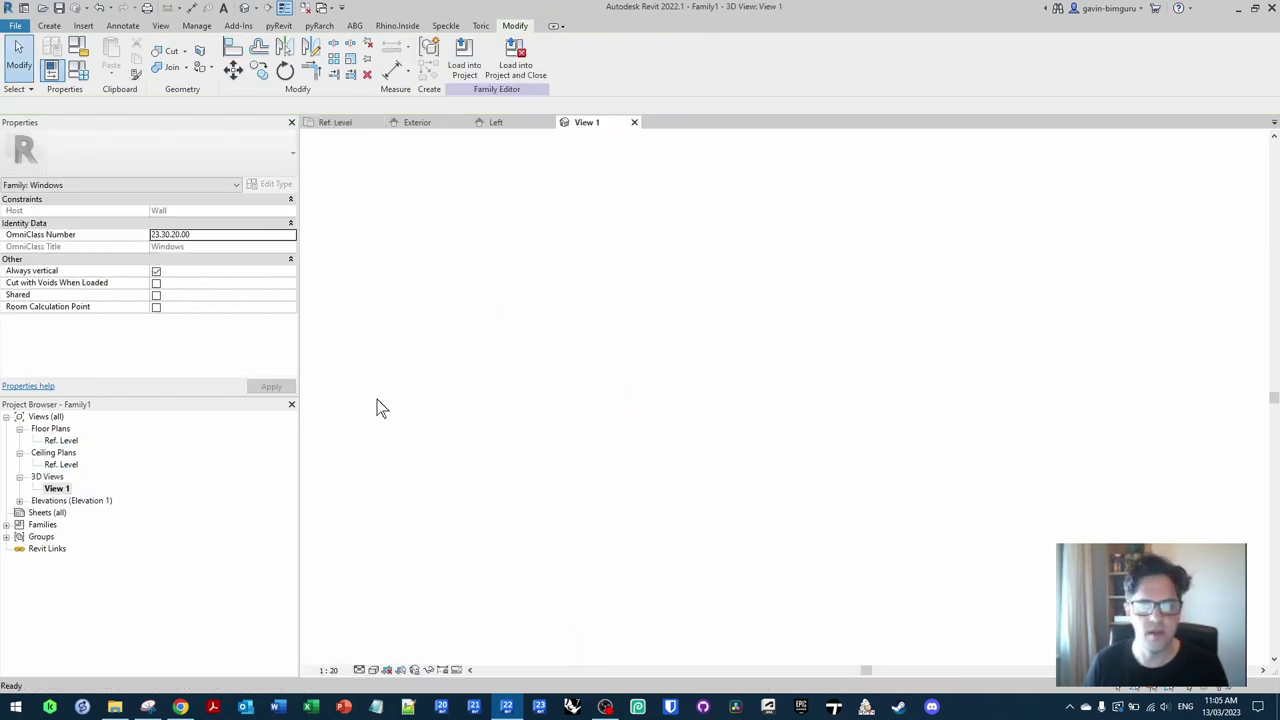
middle_click_drag(683, 341, 773, 324, "shift")
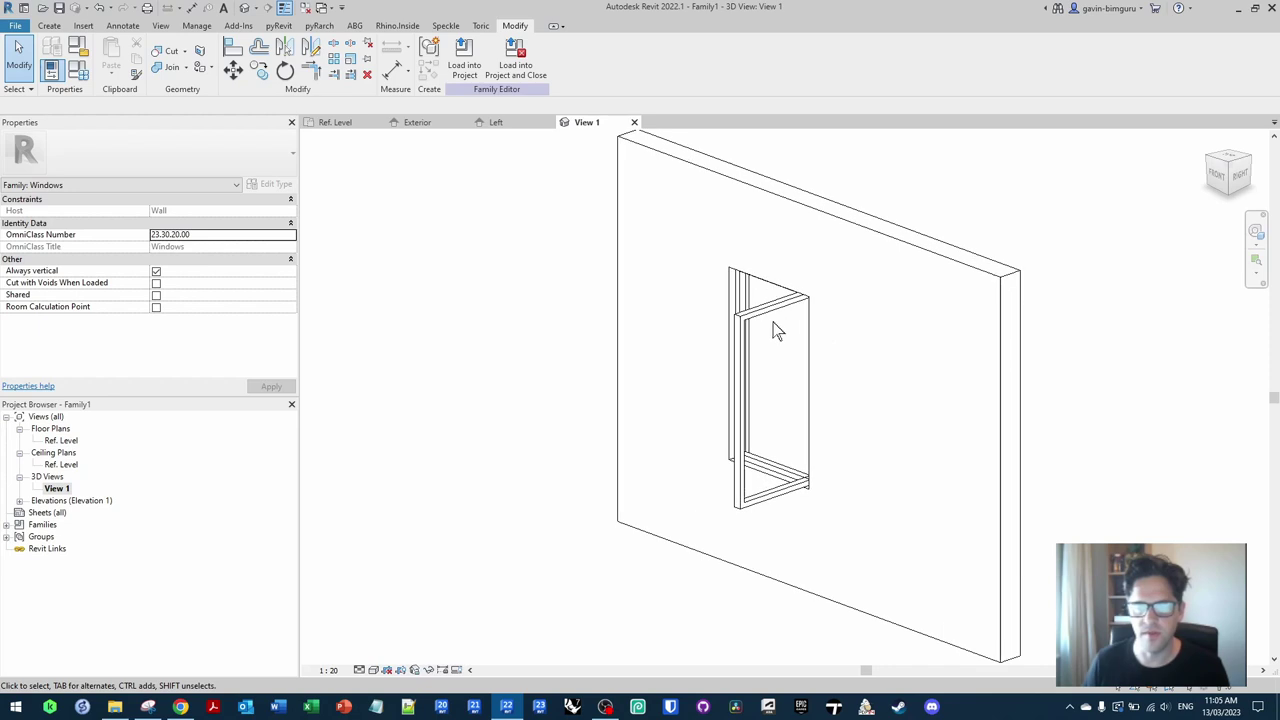
left_click(166, 66)
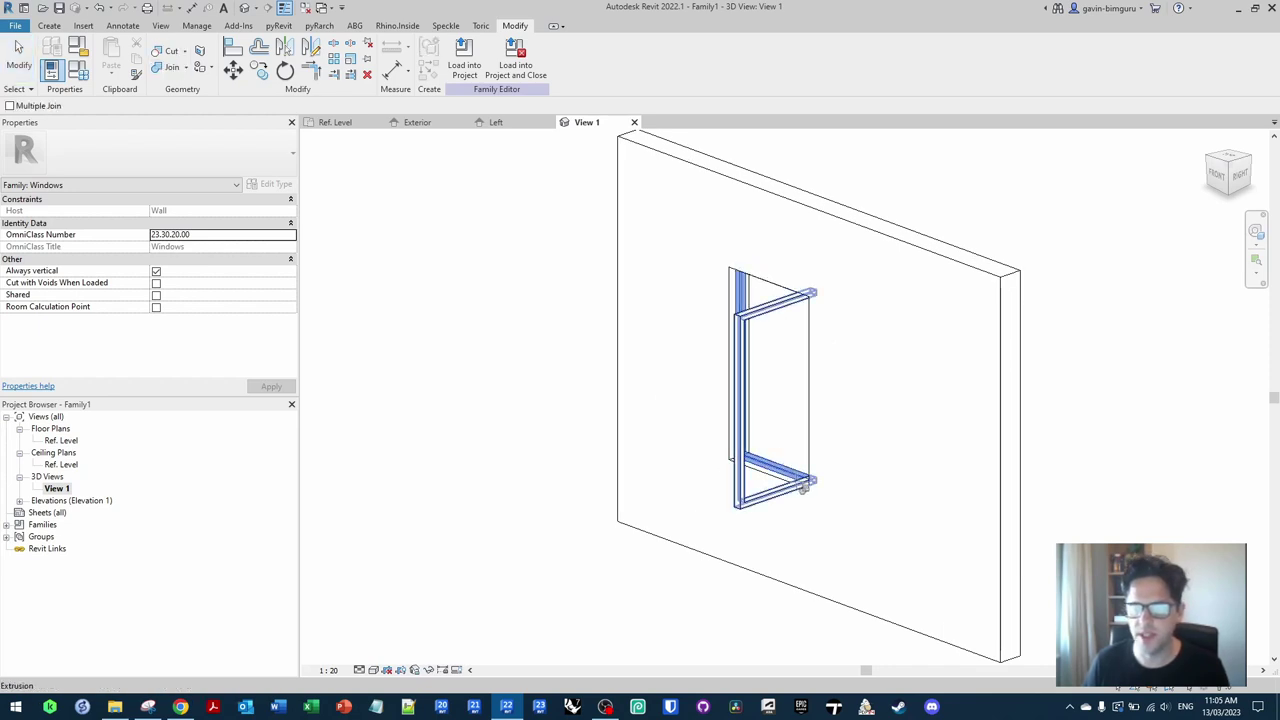
middle_click_drag(954, 483, 727, 503, "shift")
key("Escape")
scroll(617, 443, "up", 3)
middle_click_drag(617, 443, 788, 320, "shift")
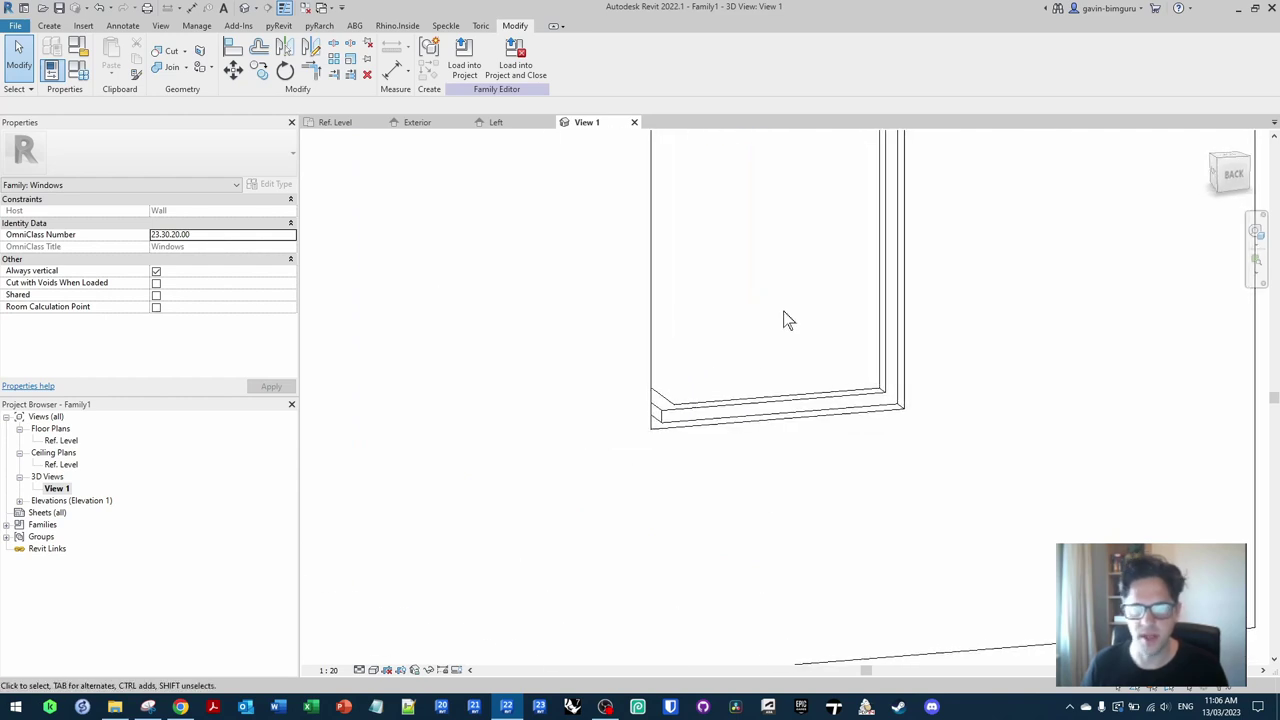
Step: In the Ref. Level plan, copy the exterior-side frame depth reference plane onto the wall's centre plane
double_click(78, 440)
scroll(951, 373, "down", 4)
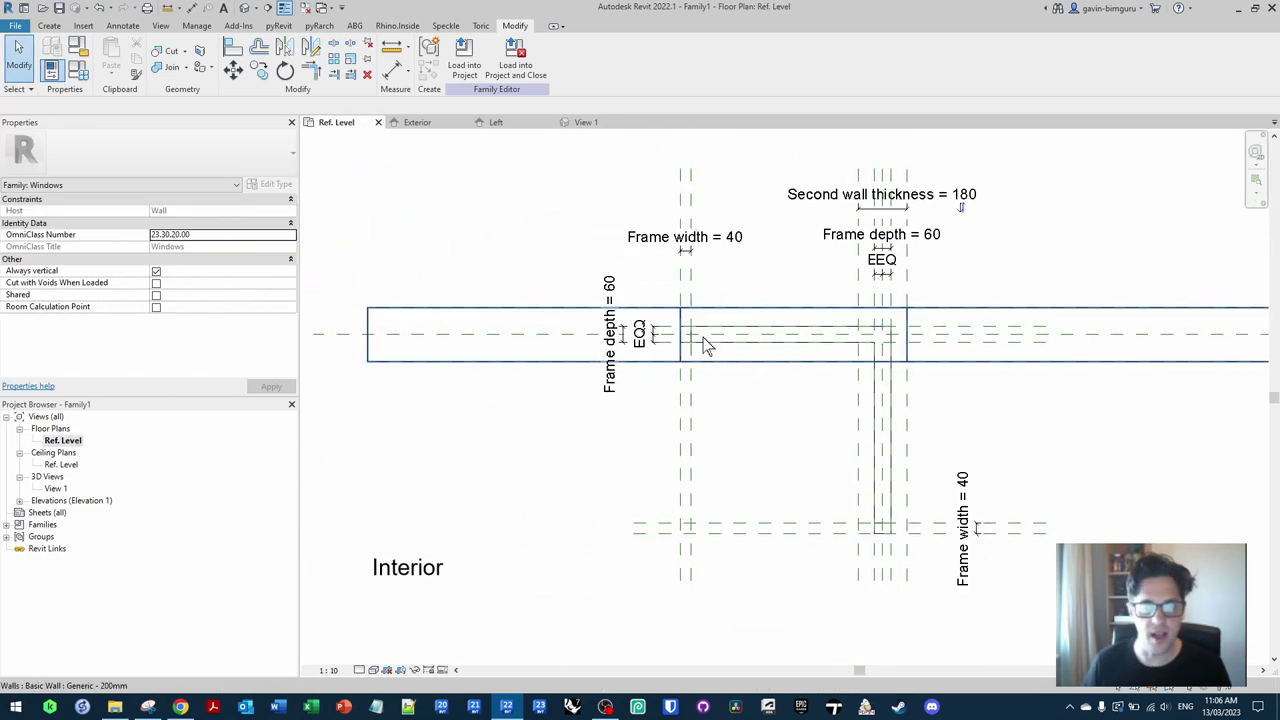
scroll(703, 340, "up", 2)
key("Tab")
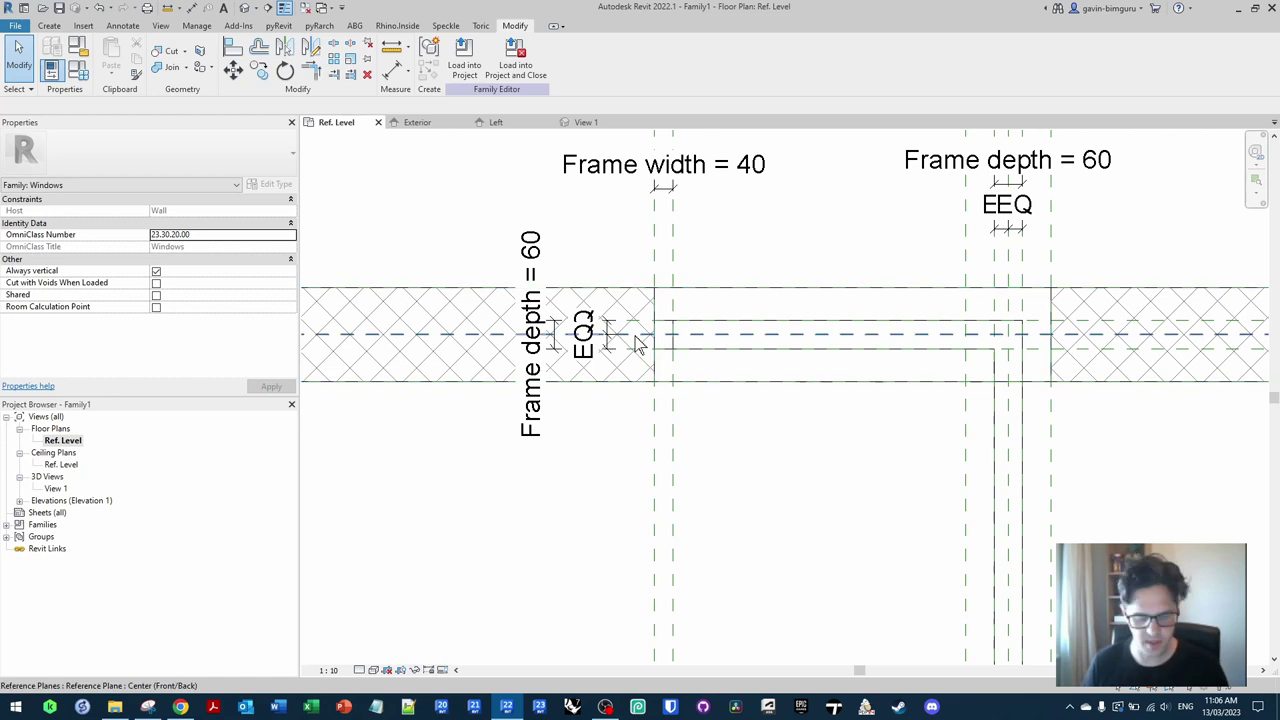
left_click(637, 340)
key("Escape")
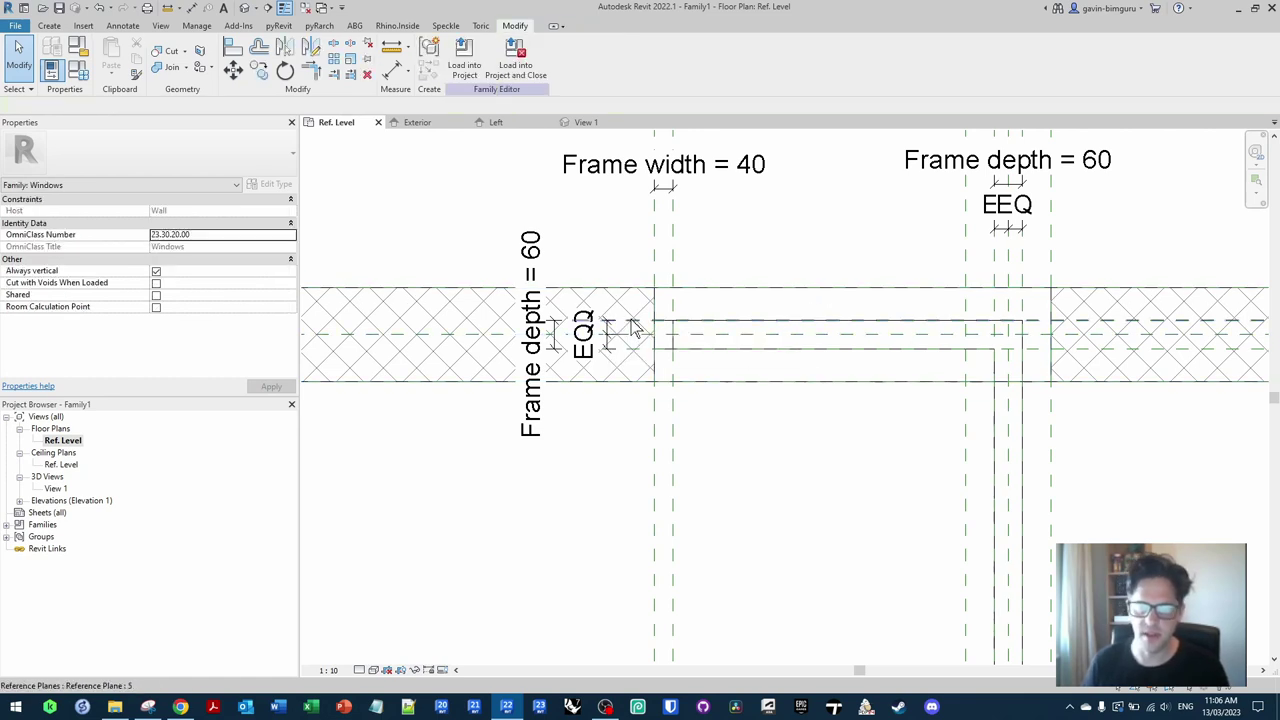
left_click(634, 321)
scroll(709, 344, "up", 2)
key("m")
key("v")
key("c")
key("o")
left_click(713, 325)
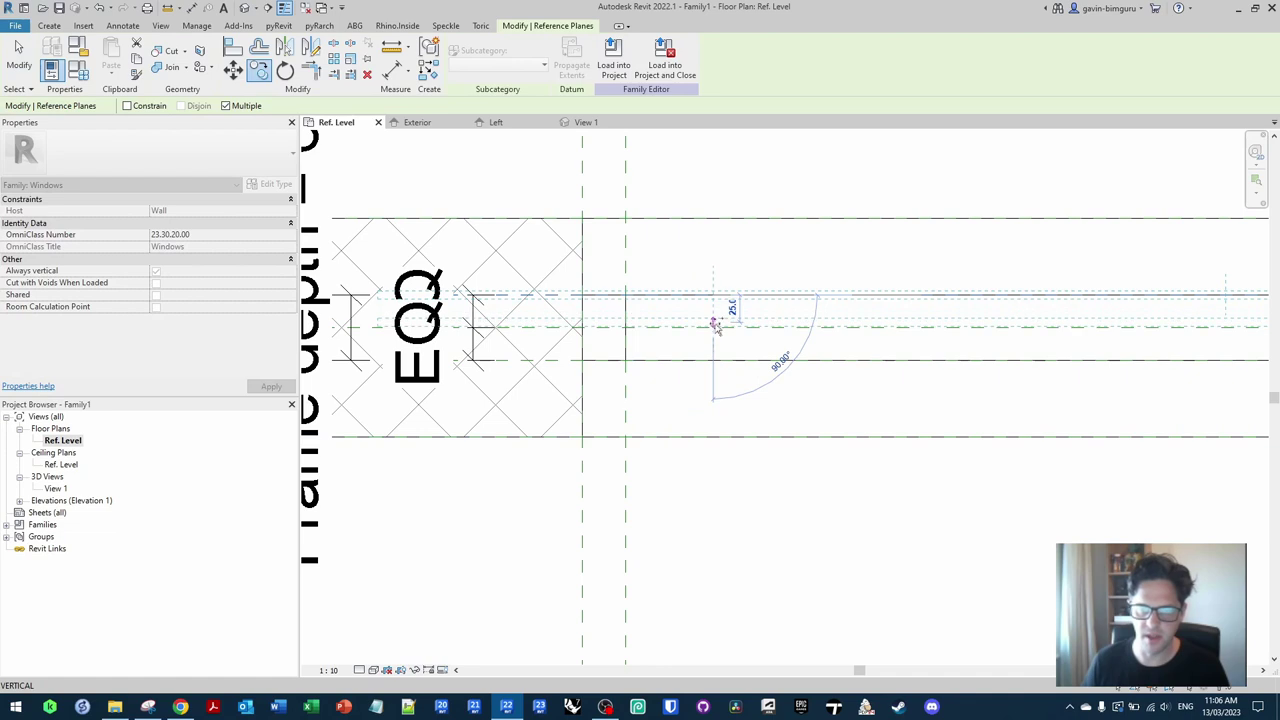
Step: Move the copied reference plane 6 mm from the centre plane towards the exterior
key("m")
key("v")
left_click(713, 325)
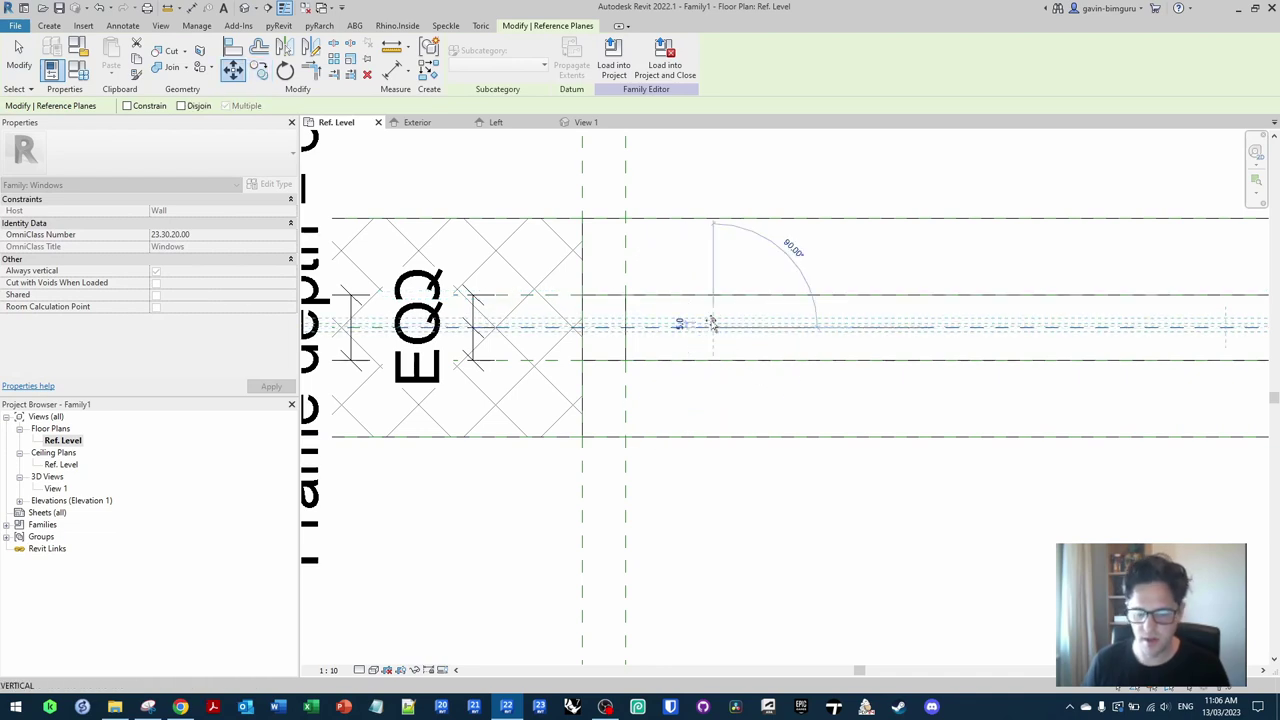
type("6")
key("Return")
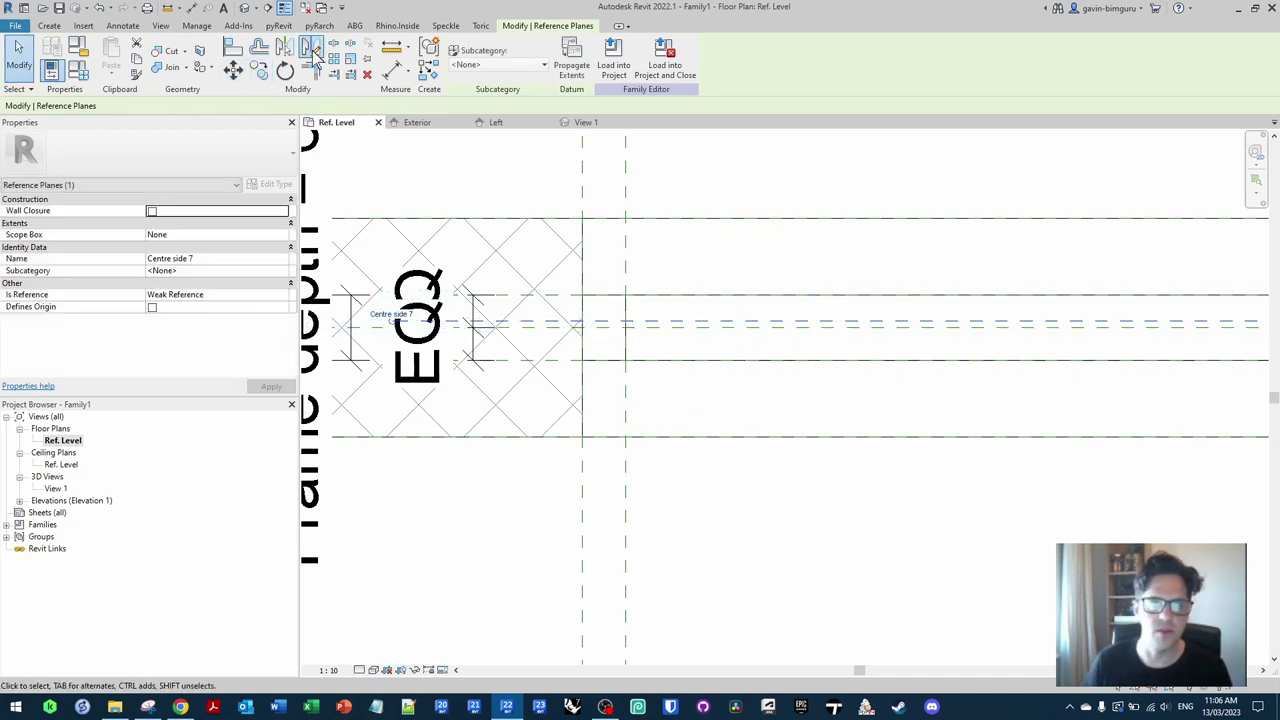
Step: Mirror the offset reference plane across the Center (Front/Back) plane
key("m")
key("m")
left_click(533, 328)
Step: Mirror both offset planes about a diagonal axis drawn through the frame corner to create the matching pair for the second side
left_click(550, 322, "ctrl")
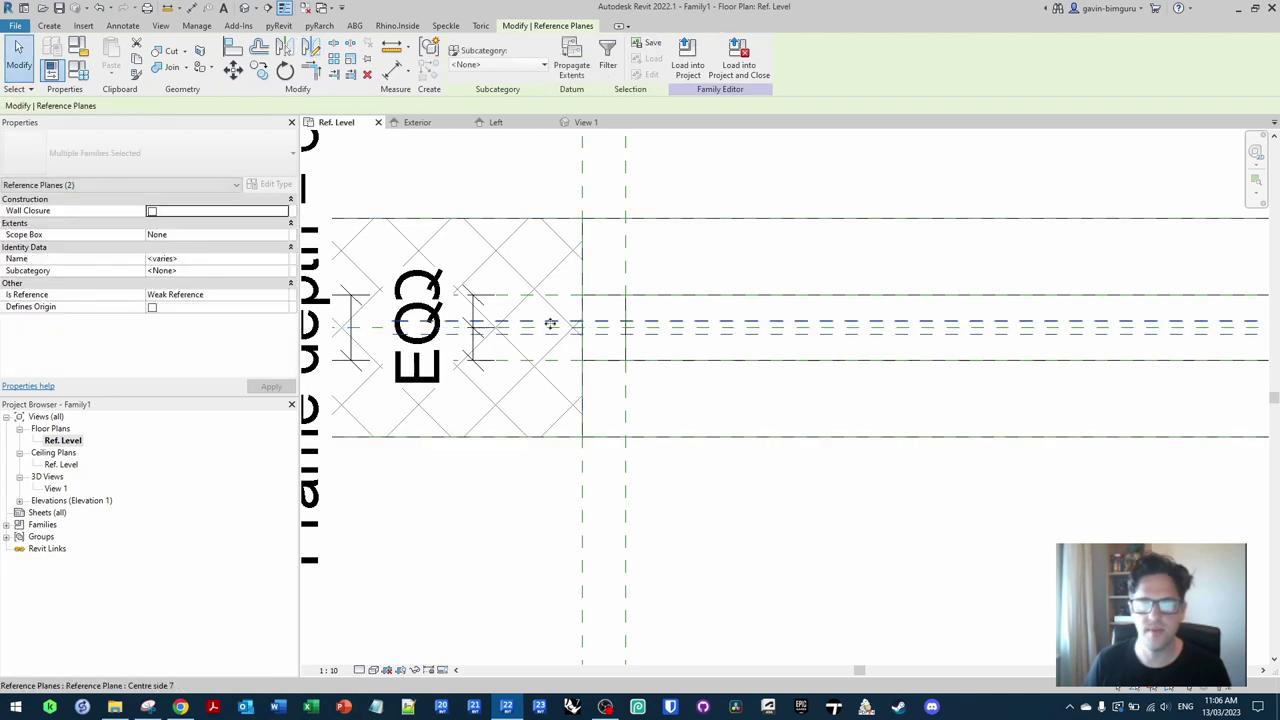
scroll(551, 323, "down", 3)
left_click(313, 47)
middle_click_drag(979, 263, 953, 257)
scroll(823, 300, "up", 3)
key("d")
key("m")
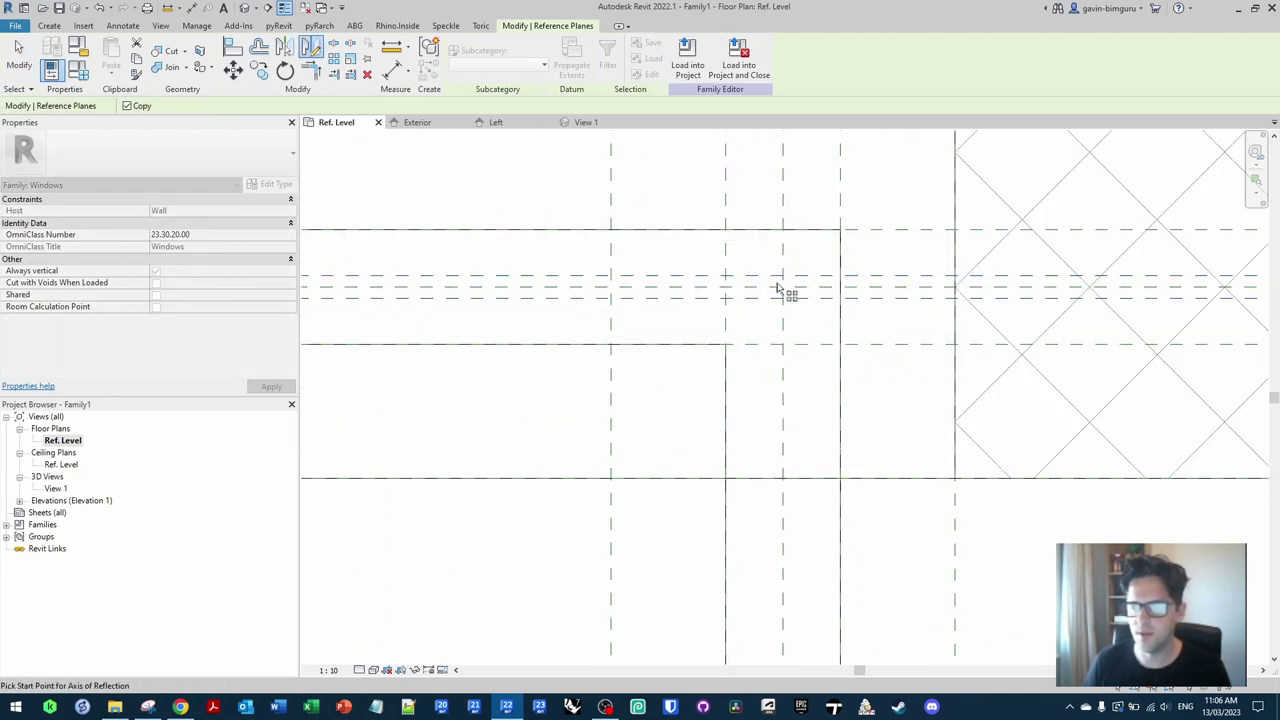
left_click(786, 290)
left_click(807, 266)
scroll(815, 271, "down", 5)
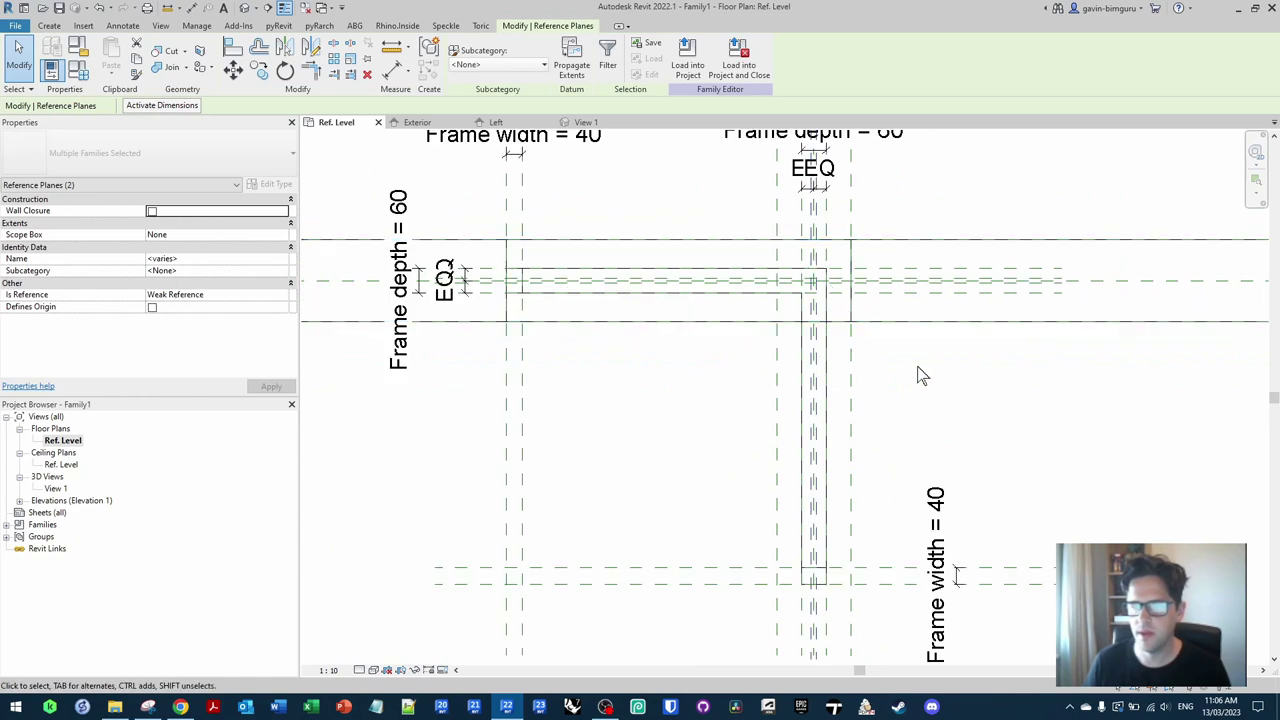
middle_click_drag(917, 369, 905, 358)
left_click(949, 420)
Step: Dimension the vertical pair of offset planes with their centre plane and set the dimension to equal spacing
middle_click_drag(813, 341, 827, 410)
key("d")
key("i")
scroll(816, 262, "up", 4)
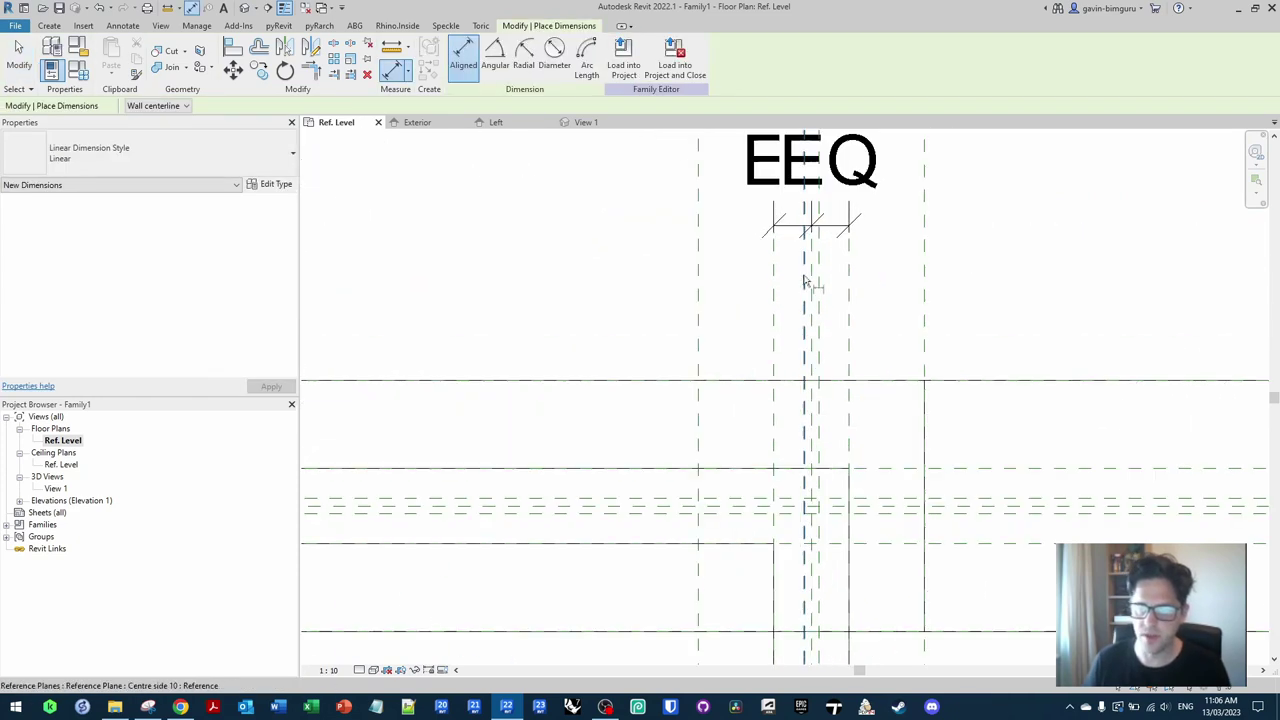
key("ctrl+z")
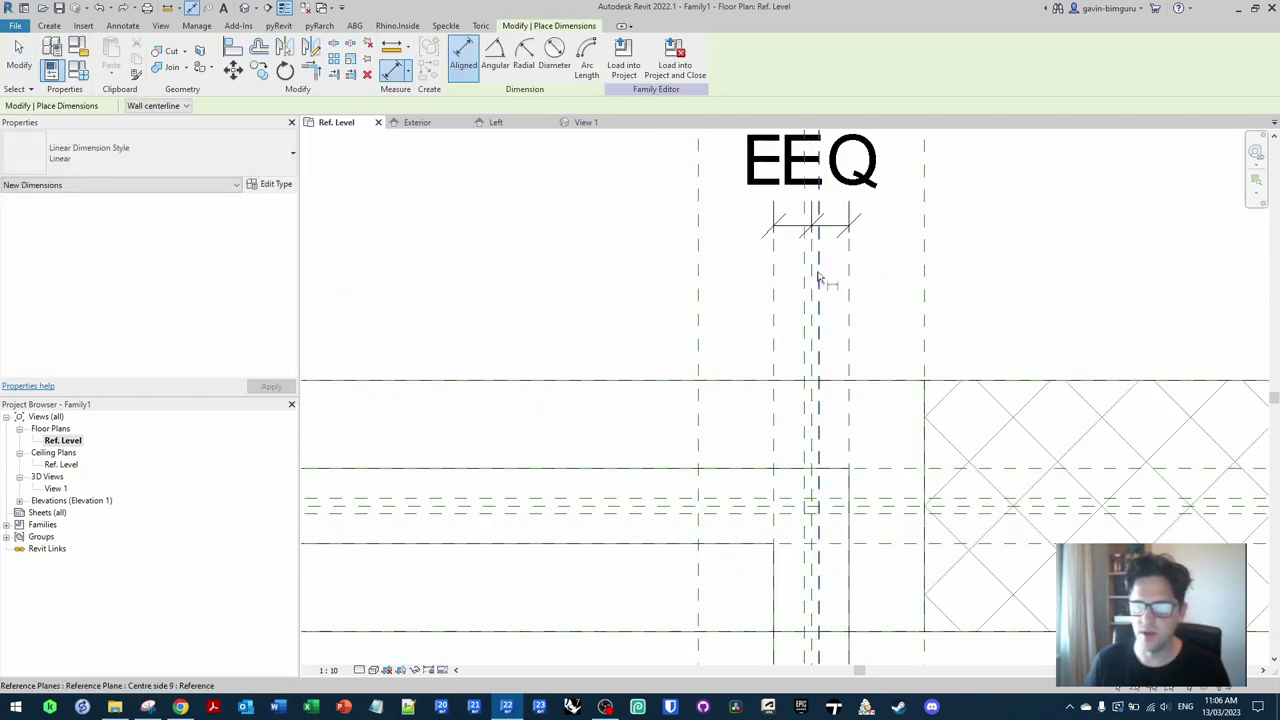
left_click(819, 280)
left_click(805, 272)
left_click(812, 277)
scroll(812, 277, "down", 3)
left_click(953, 298)
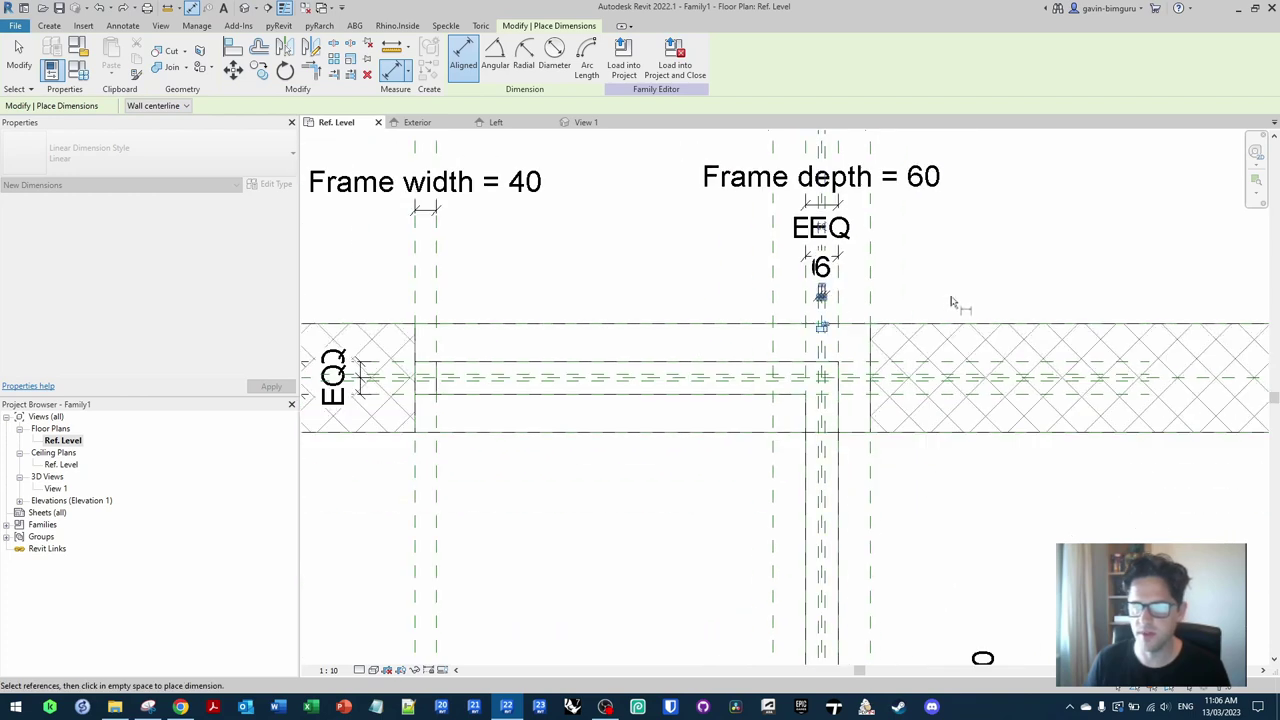
scroll(822, 150, "up", 2)
Step: Add an overall dimension between the two vertical offset planes above the Second wall thickness dimension
left_click(822, 150)
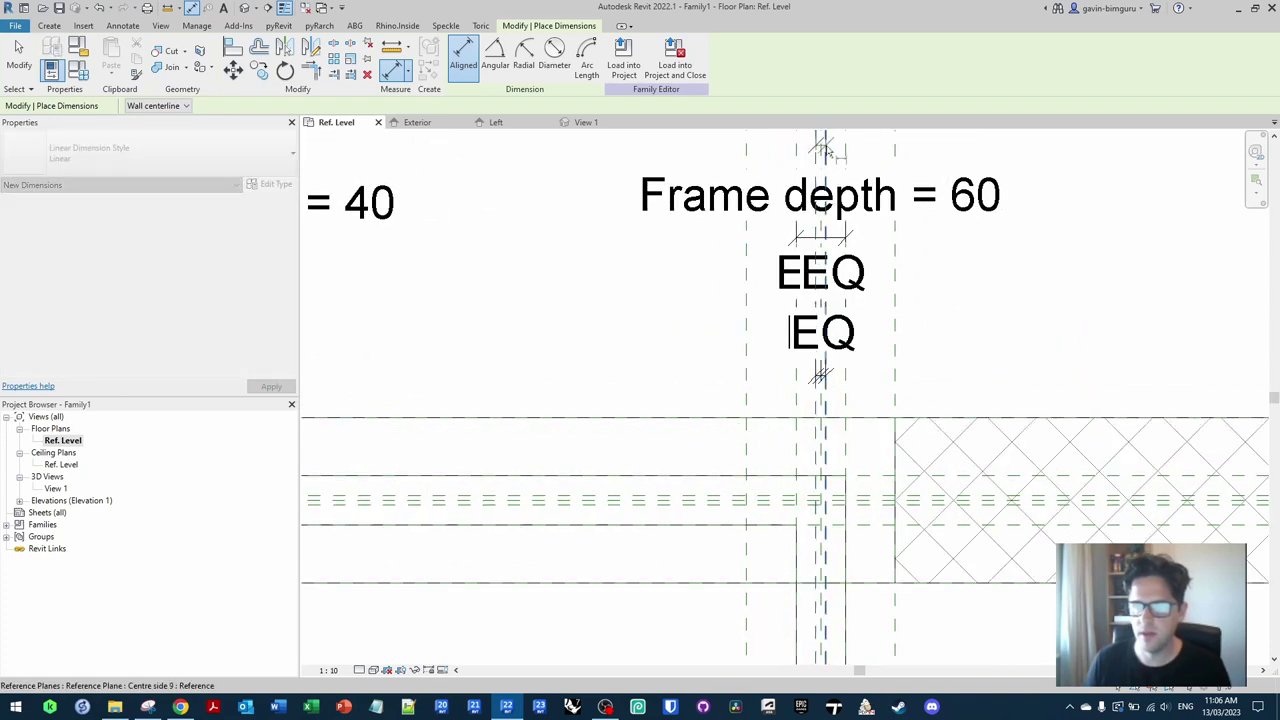
middle_click_drag(822, 150, 863, 344)
left_click(1034, 224)
Step: Dimension the horizontal pair of offset planes with the Center (Front/Back) plane and set the dimension to equal spacing
scroll(1036, 222, "down", 3)
middle_click_drag(503, 564, 617, 417)
scroll(617, 417, "up", 4)
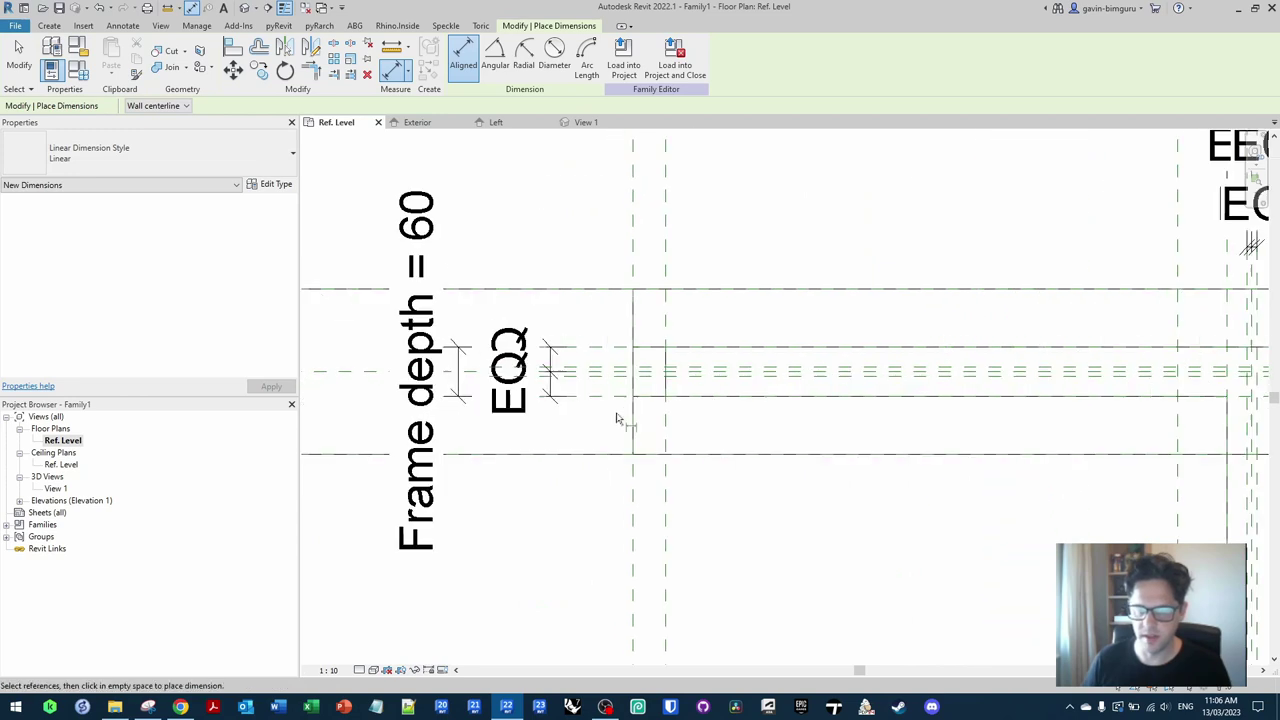
left_click(602, 360)
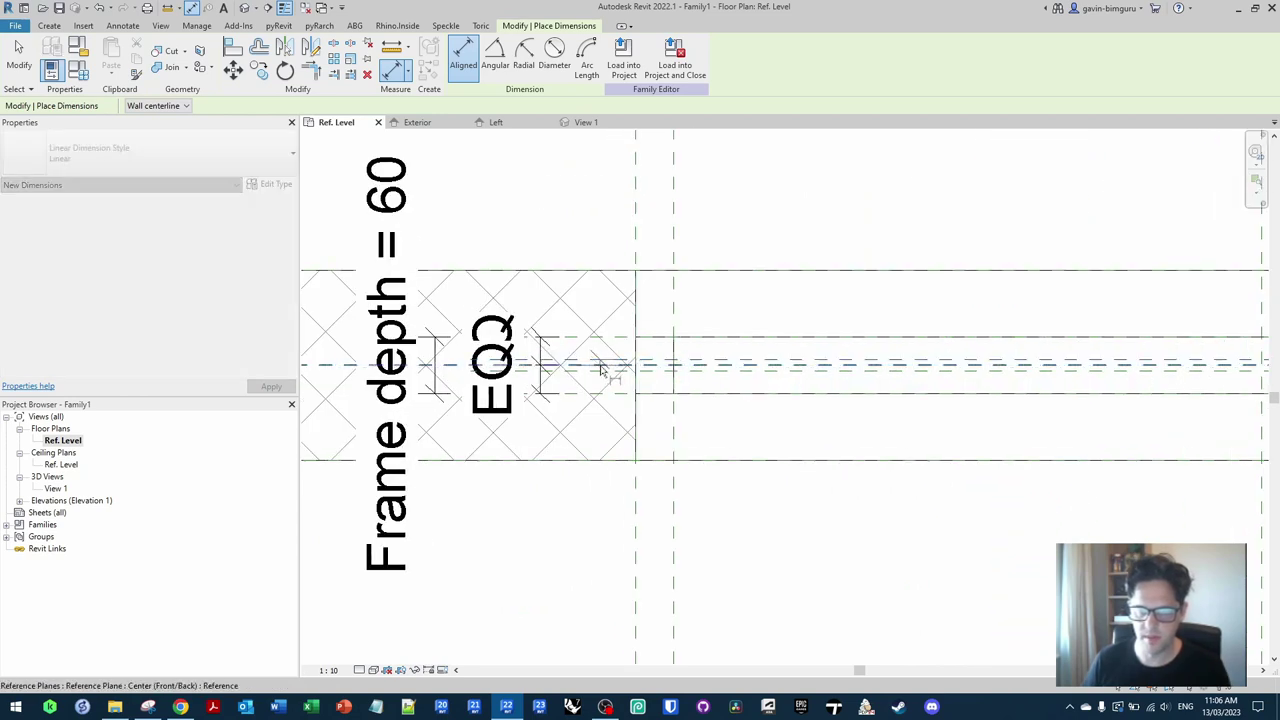
left_click(602, 372)
scroll(602, 371, "down", 2)
middle_click_drag(614, 366, 750, 337)
left_click(508, 248)
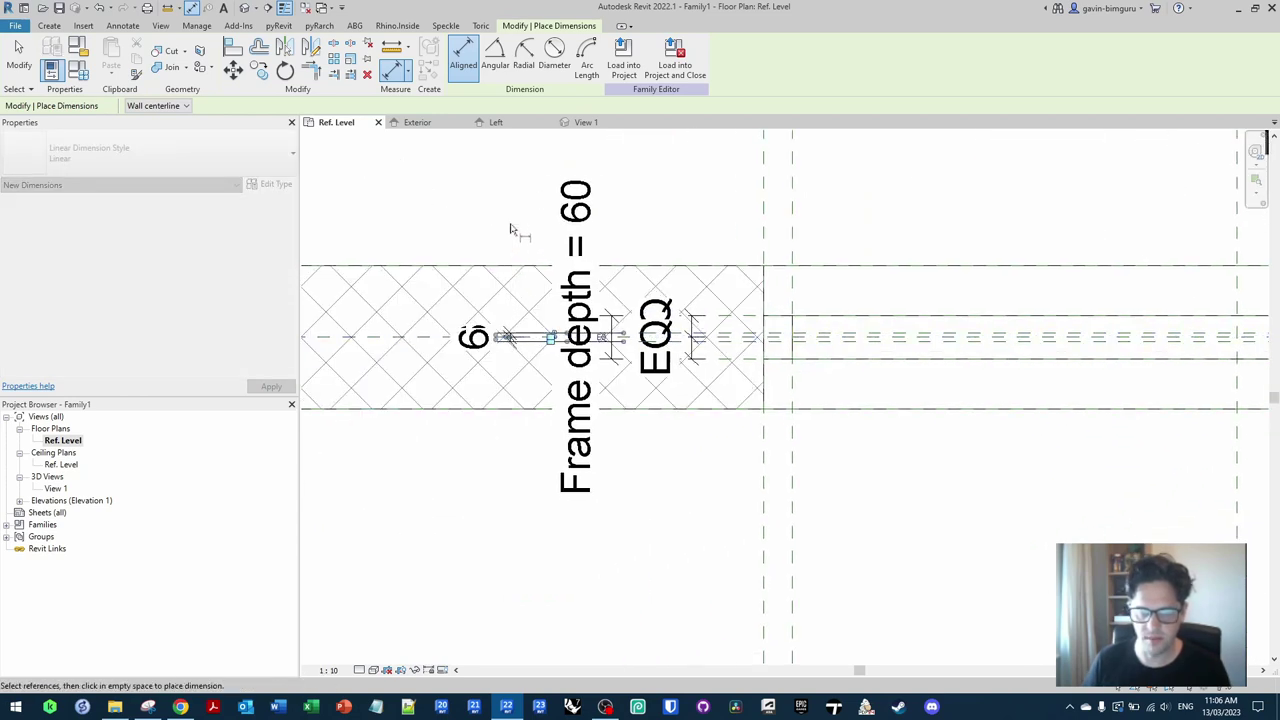
left_click(507, 336)
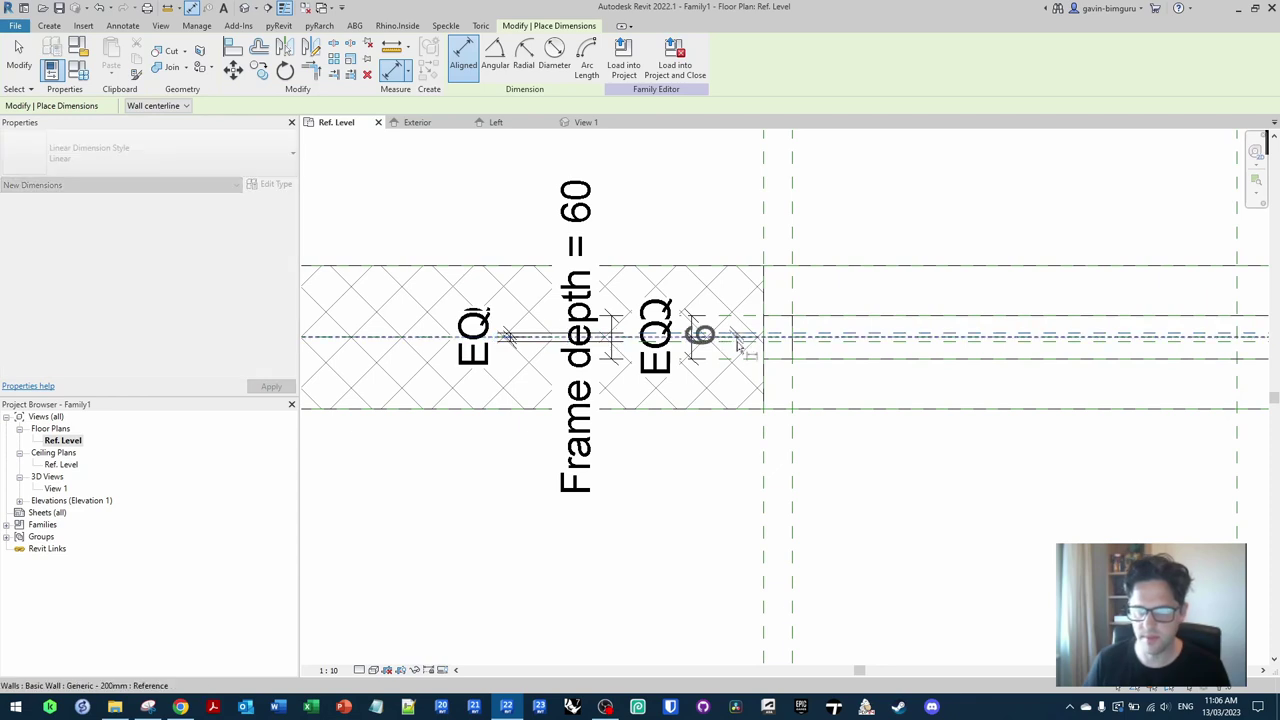
Step: Add an overall dimension between the two horizontal offset planes beside their equal-spacing dimension
left_click(736, 345)
left_click(425, 232)
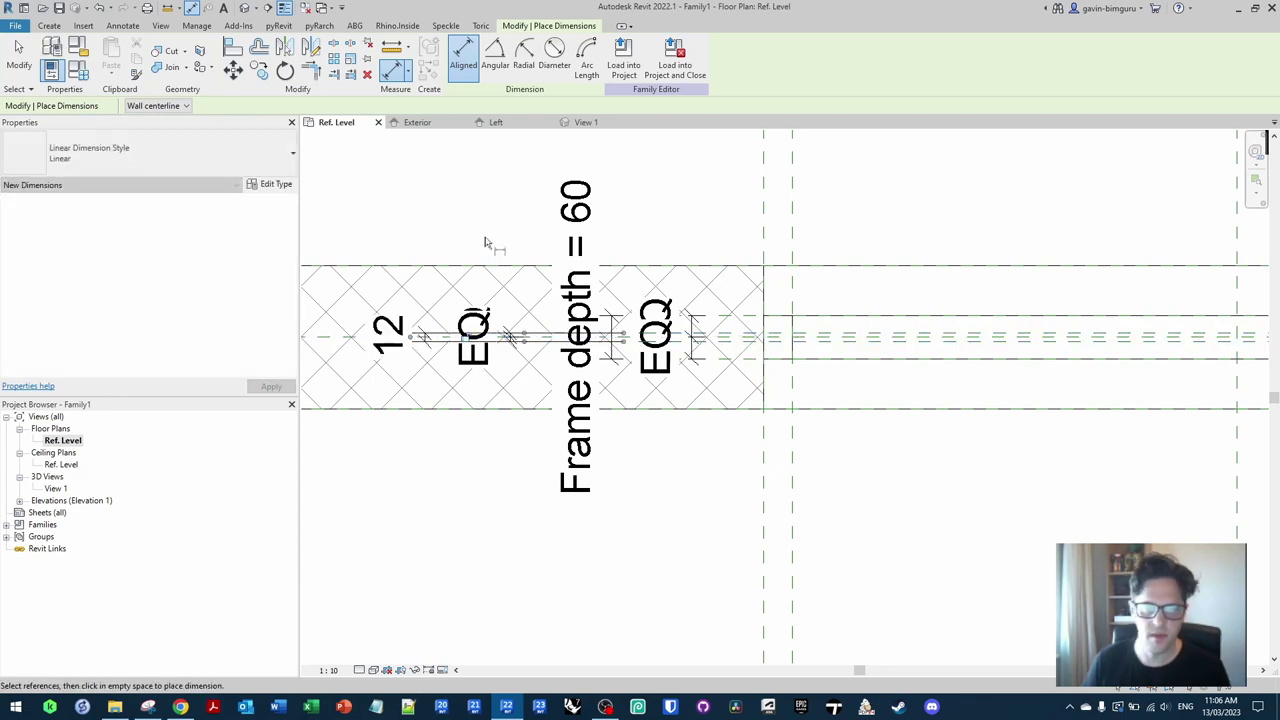
middle_click_drag(534, 260, 597, 224)
key("Escape")
Step: Dimension the host wall's thickness between its exterior and interior faces, placing the dimension beside the other wall dimensions
key("d")
key("i")
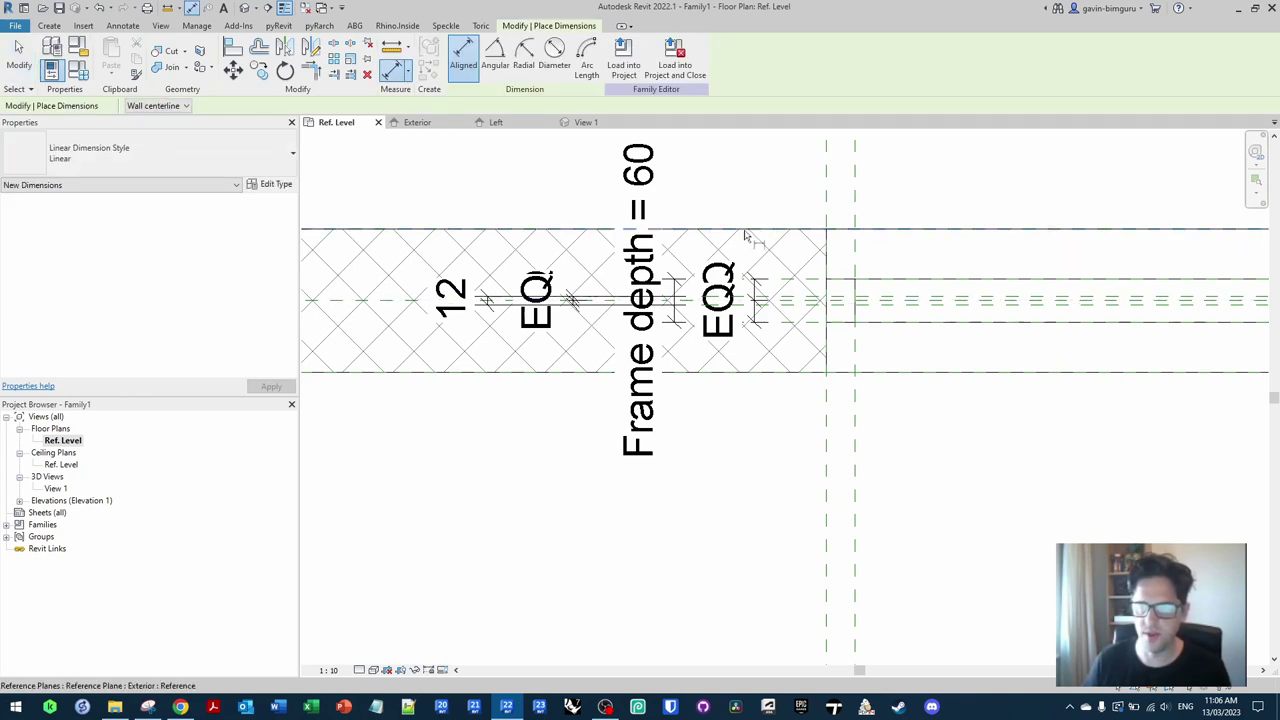
left_click(745, 233)
left_click(775, 374)
scroll(775, 374, "down", 1)
left_click(432, 226)
key("Escape")
key("Escape")
Step: Label the host wall dimension with a new reporting family parameter named Host thickness, grouped under Dimensions
left_click(433, 258)
left_click(589, 57)
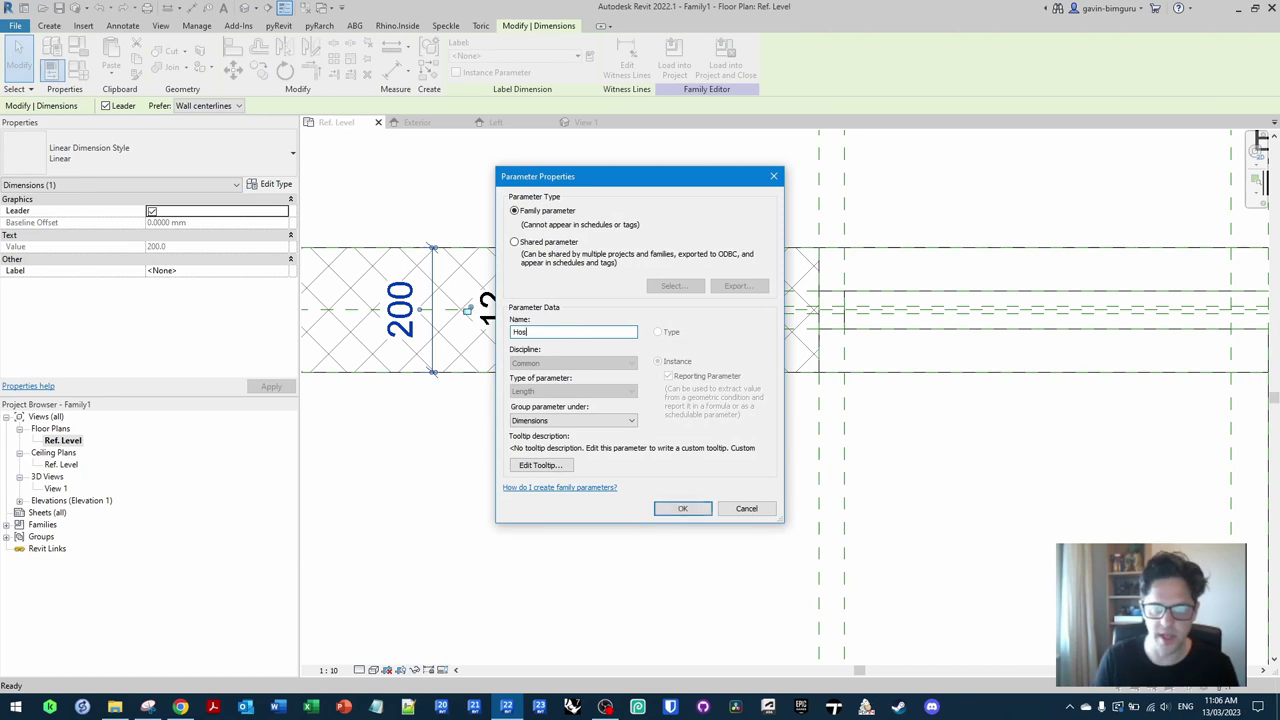
type("Host thickness")
key("Return")
key("Escape")
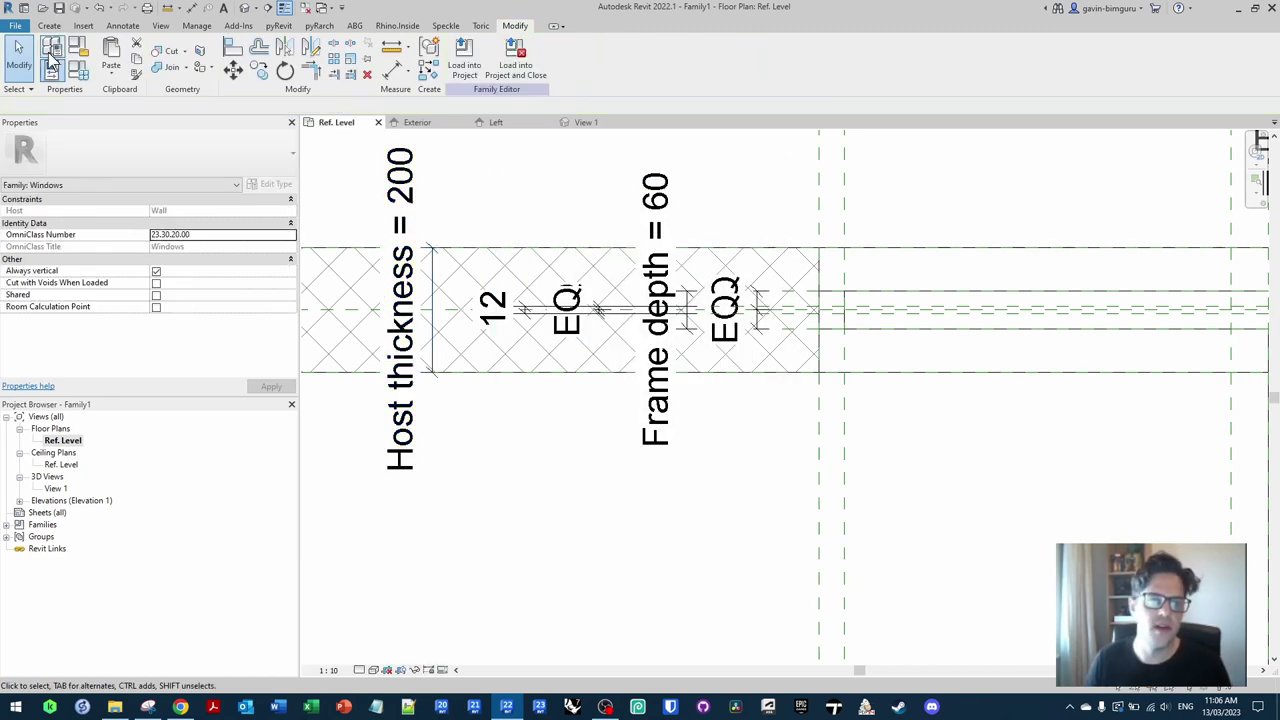
Step: Check the Host thickness parameter in the Family Types list and leave without changes
left_click(78, 47)
left_click(531, 342)
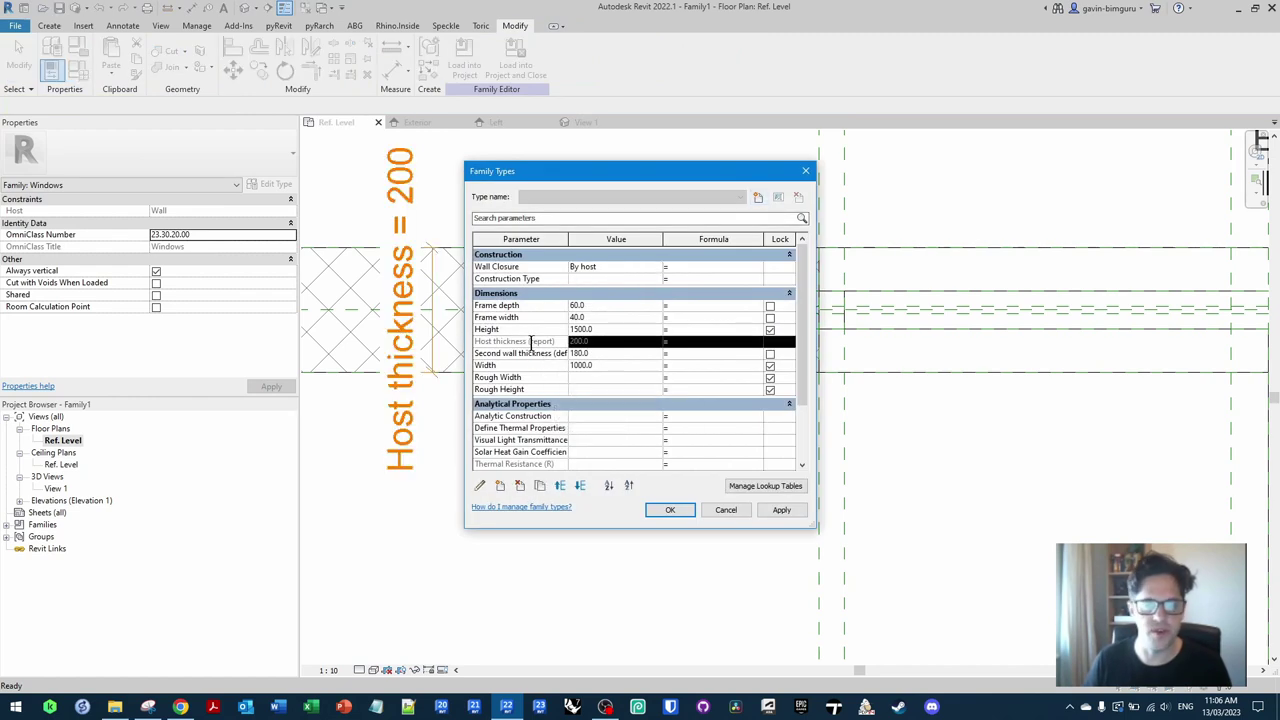
left_click(725, 511)
scroll(728, 515, "down", 3)
middle_click_drag(849, 532, 644, 499)
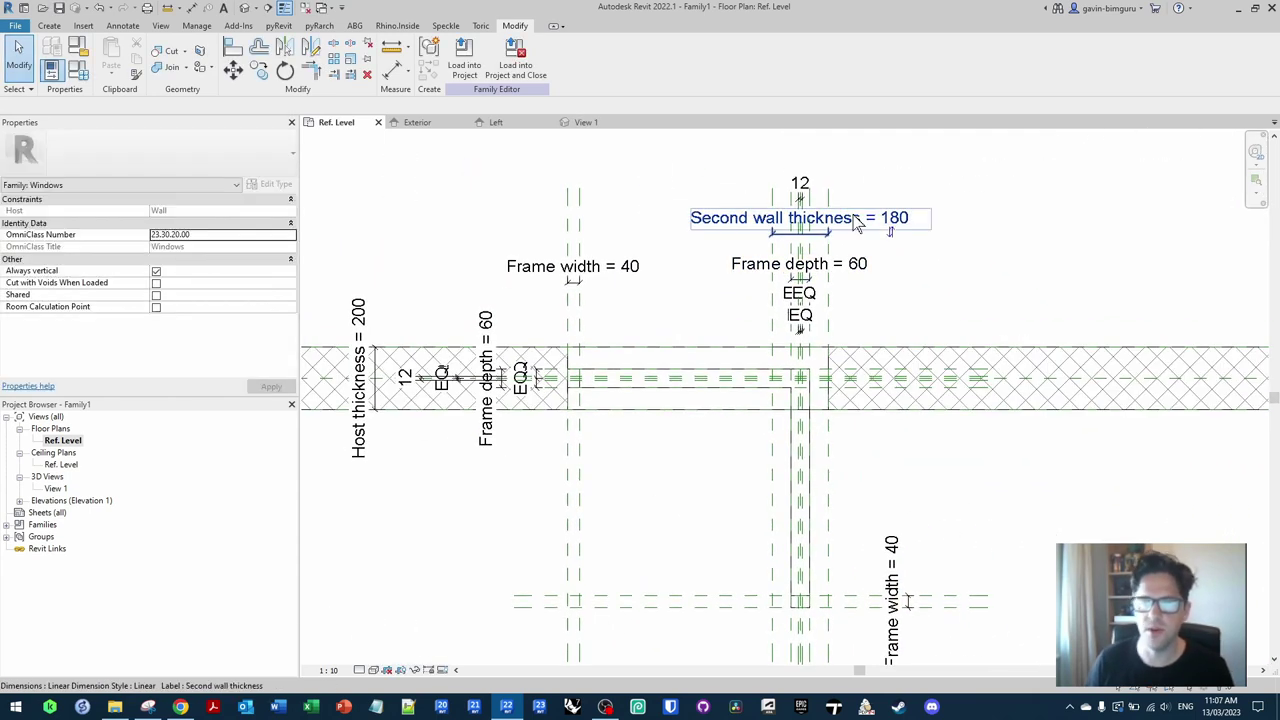
Step: Review the label parameters offered for the Second wall thickness dimension and the label settings of the Host thickness dimension
left_click(855, 222)
left_click(549, 57)
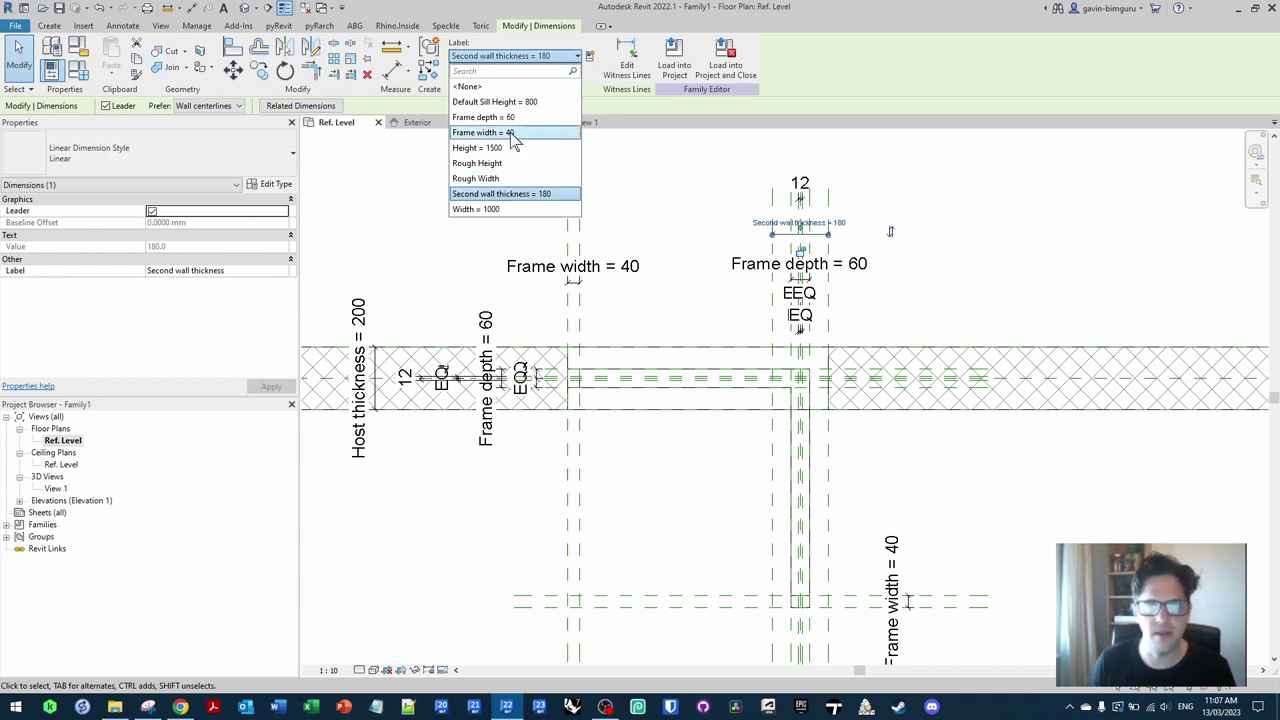
left_click(670, 226)
middle_click_drag(670, 226, 797, 188)
left_click(486, 340)
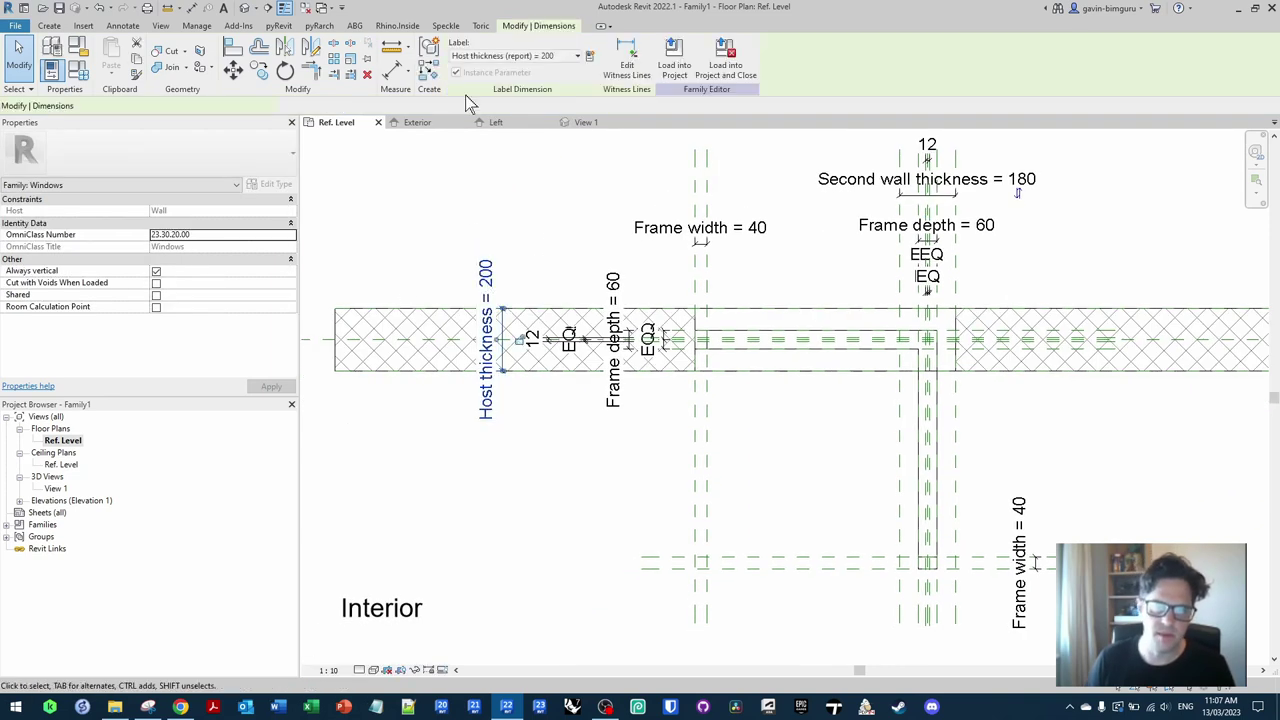
Step: Dimension the second wall's thickness between its two outer reference planes, placing it across the frame's return leg
middle_click_drag(681, 245, 616, 252)
key("d")
key("i")
left_click(834, 497)
left_click(889, 448)
left_click(934, 459)
key("Escape")
key("Escape")
Step: Check which parameters can label the new dimension across the return leg, without assigning one
left_click(883, 455)
left_click(535, 57)
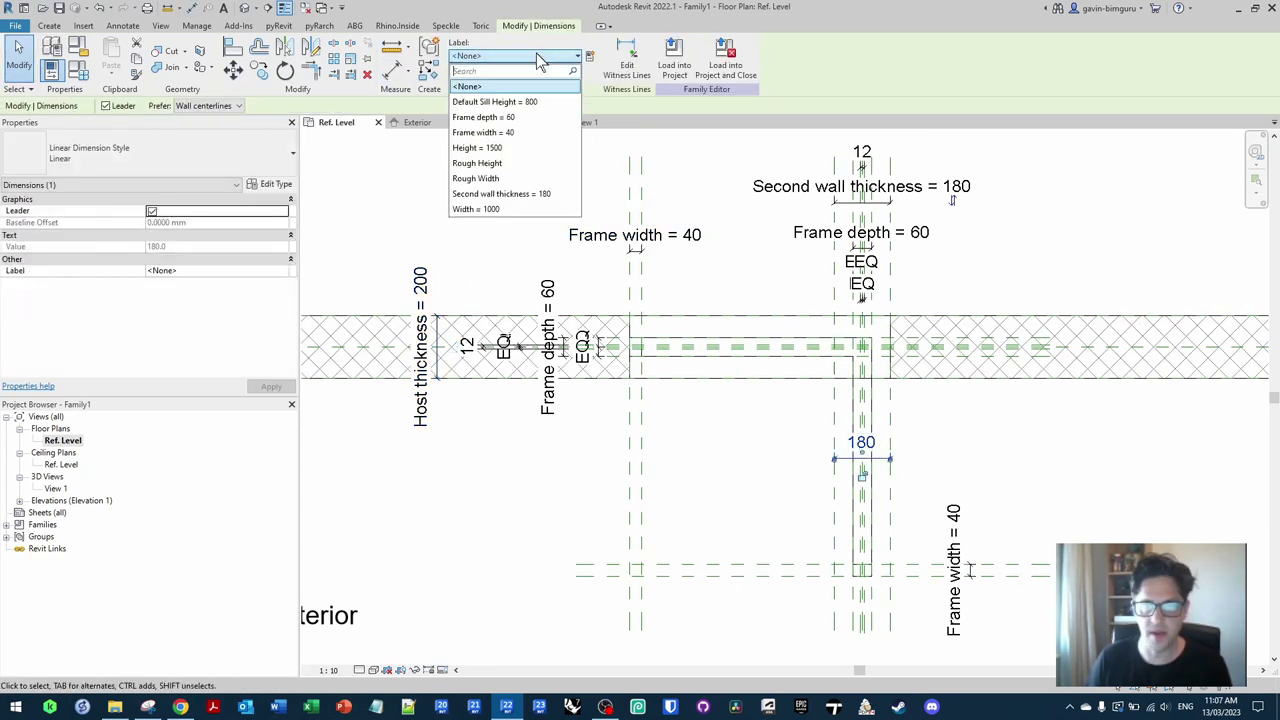
key("Escape")
key("Escape")
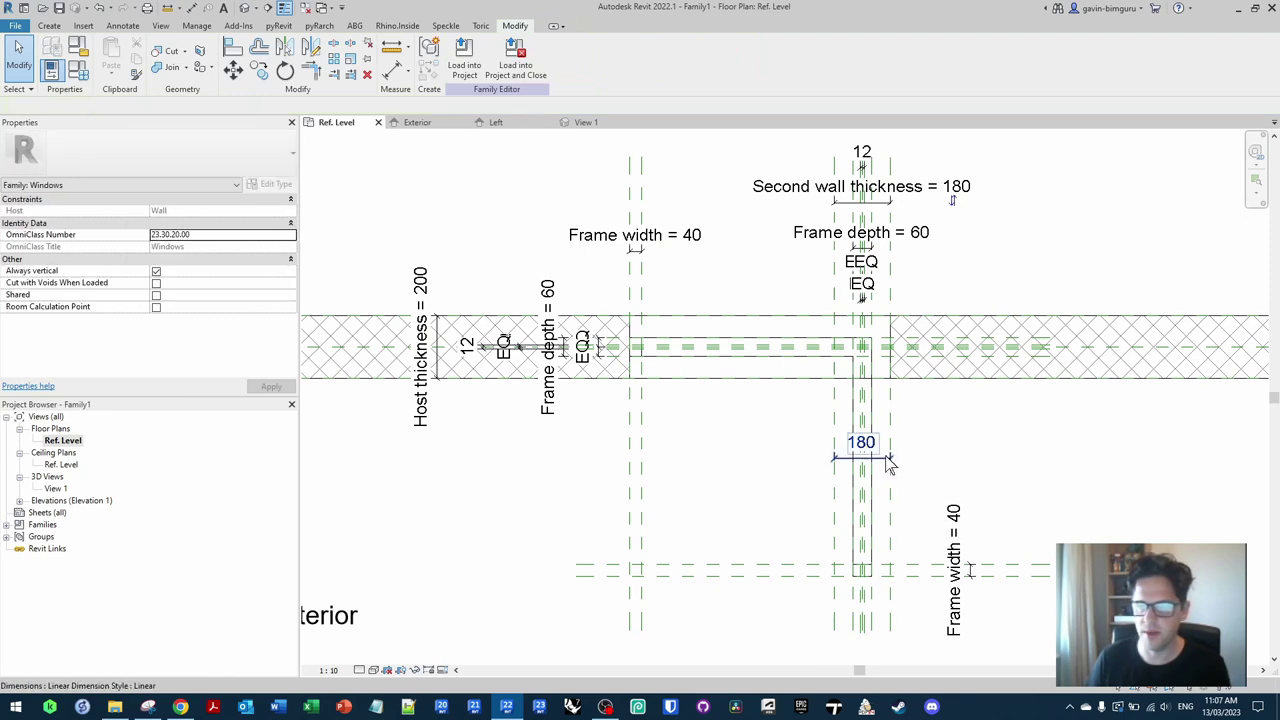
Step: Undo the dimension across the return leg and try to drive the Second wall thickness parameter with the formula Host thickness
key("ctrl+z")
left_click(83, 74)
key("f")
key("t")
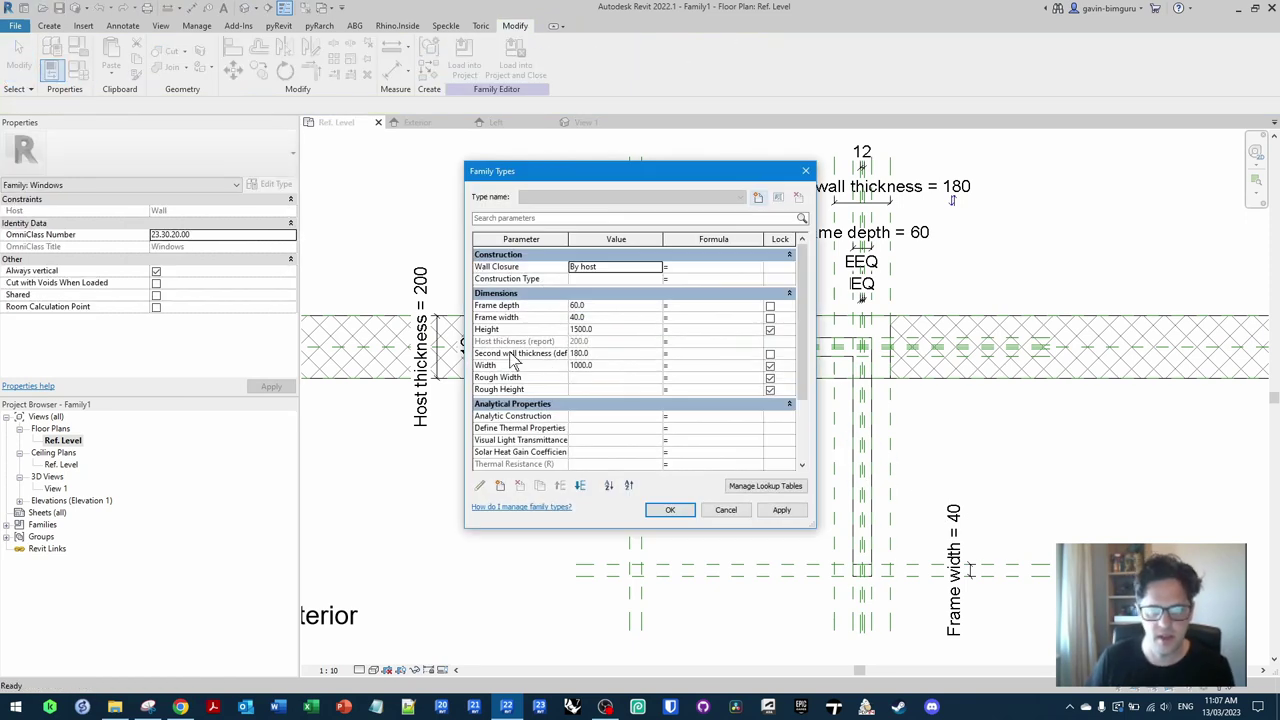
left_click(521, 341)
left_click(687, 354)
type("Host thickness")
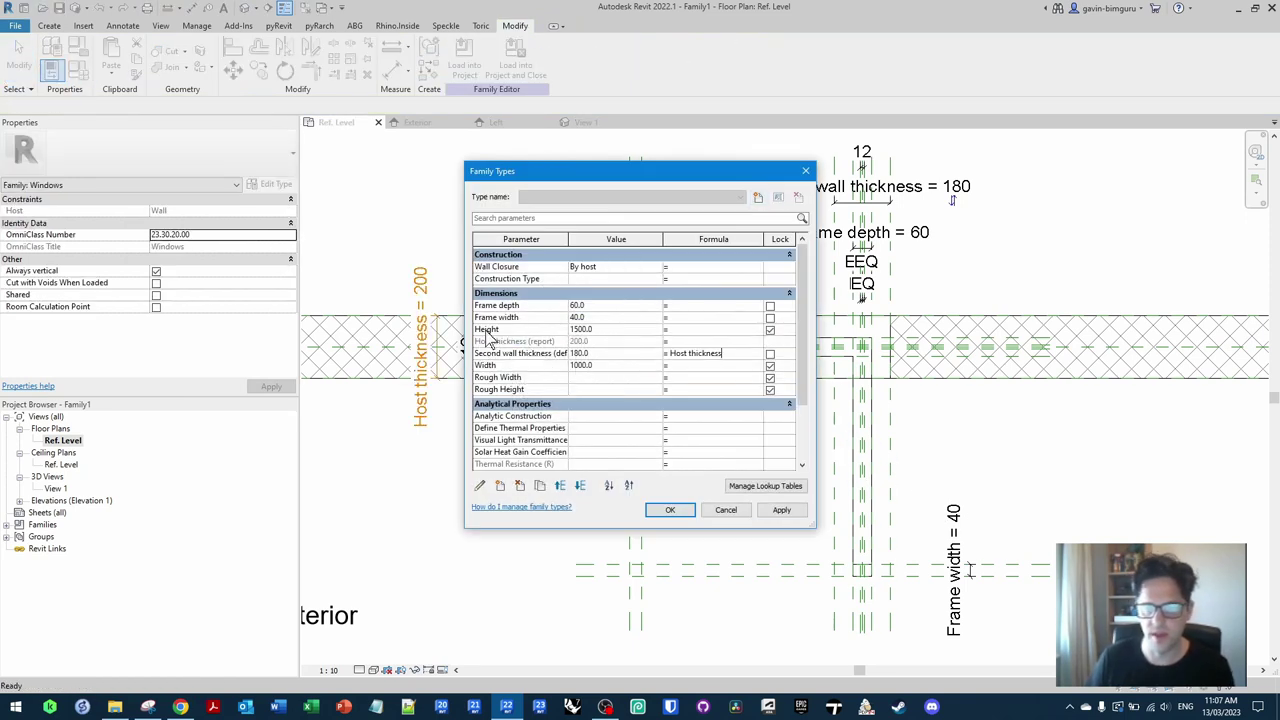
left_click(487, 331)
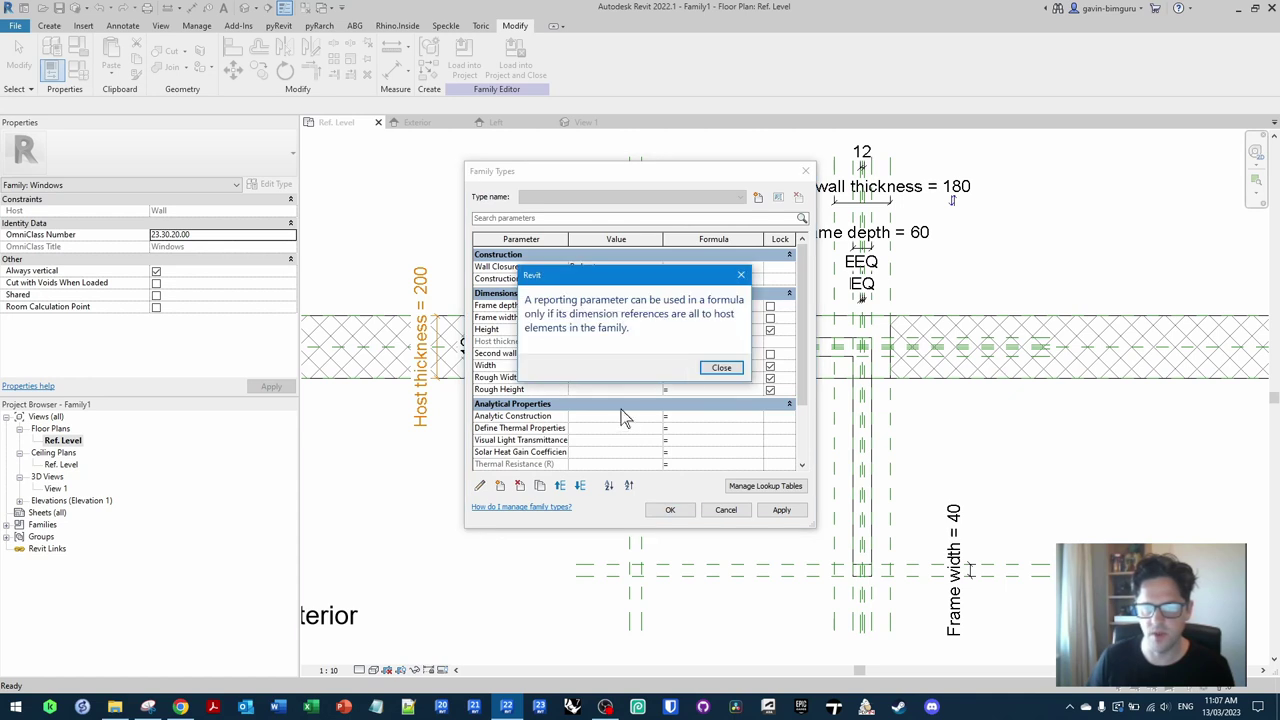
left_click(727, 370)
left_click(726, 509)
Step: Reattach the Host thickness dimension's witness lines to the two host wall faces and label it with Host thickness (report)
left_click(437, 318)
scroll(437, 316, "up", 2)
key("Tab")
left_click_drag(475, 317, 475, 317)
left_click_drag(437, 424, 460, 425)
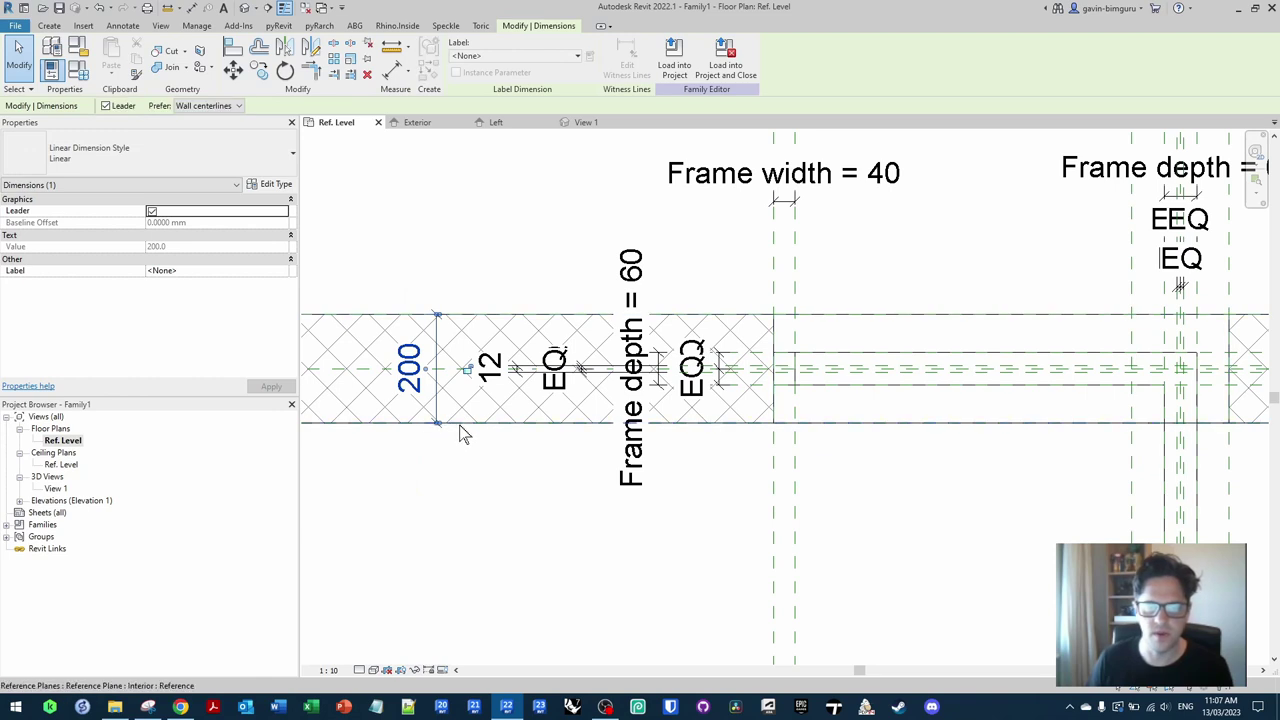
left_click(511, 57)
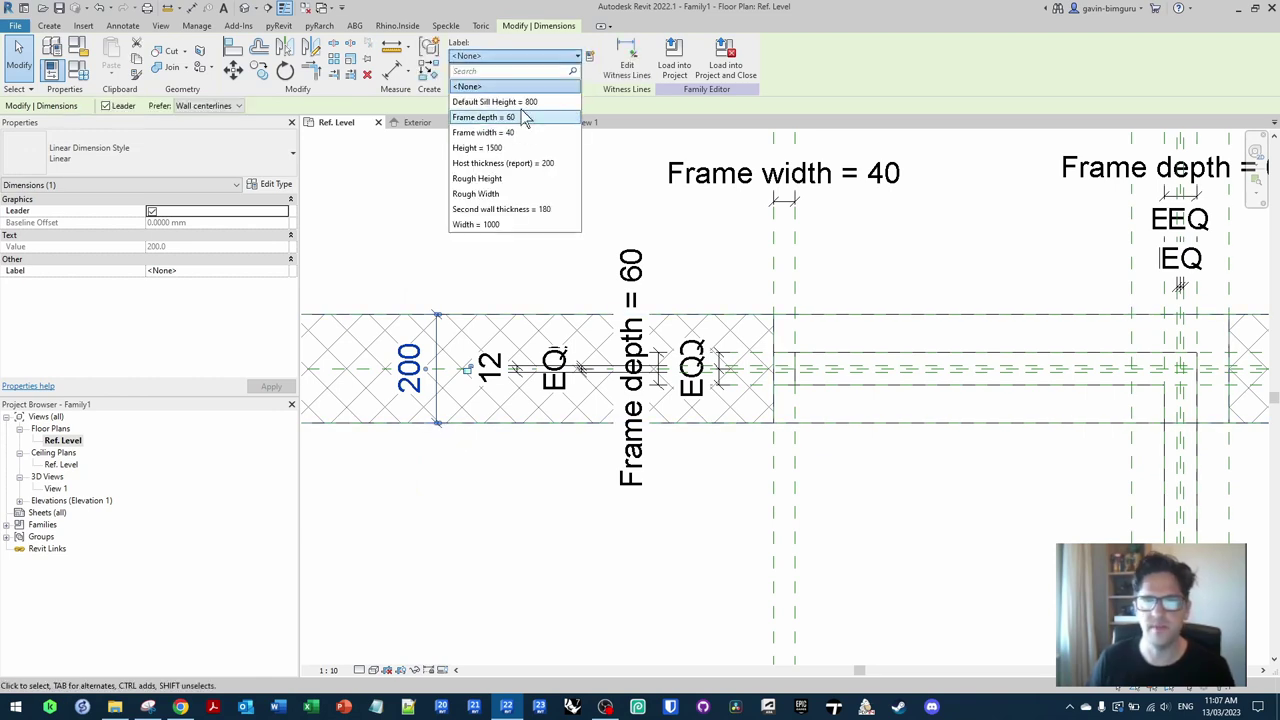
left_click(521, 163)
left_click(579, 243)
Step: Set the formula of the Second wall thickness parameter to Host thickness
scroll(579, 243, "down", 2)
middle_click_drag(891, 204, 757, 223)
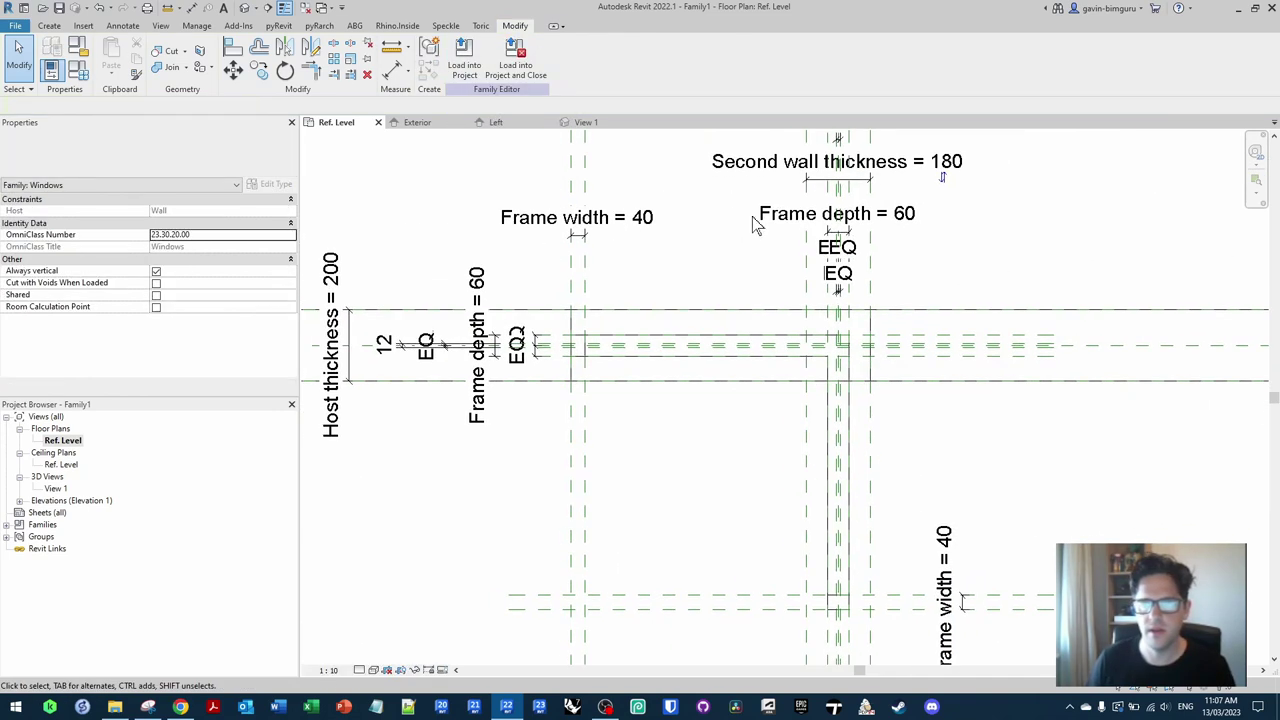
left_click(794, 158)
left_click(513, 57)
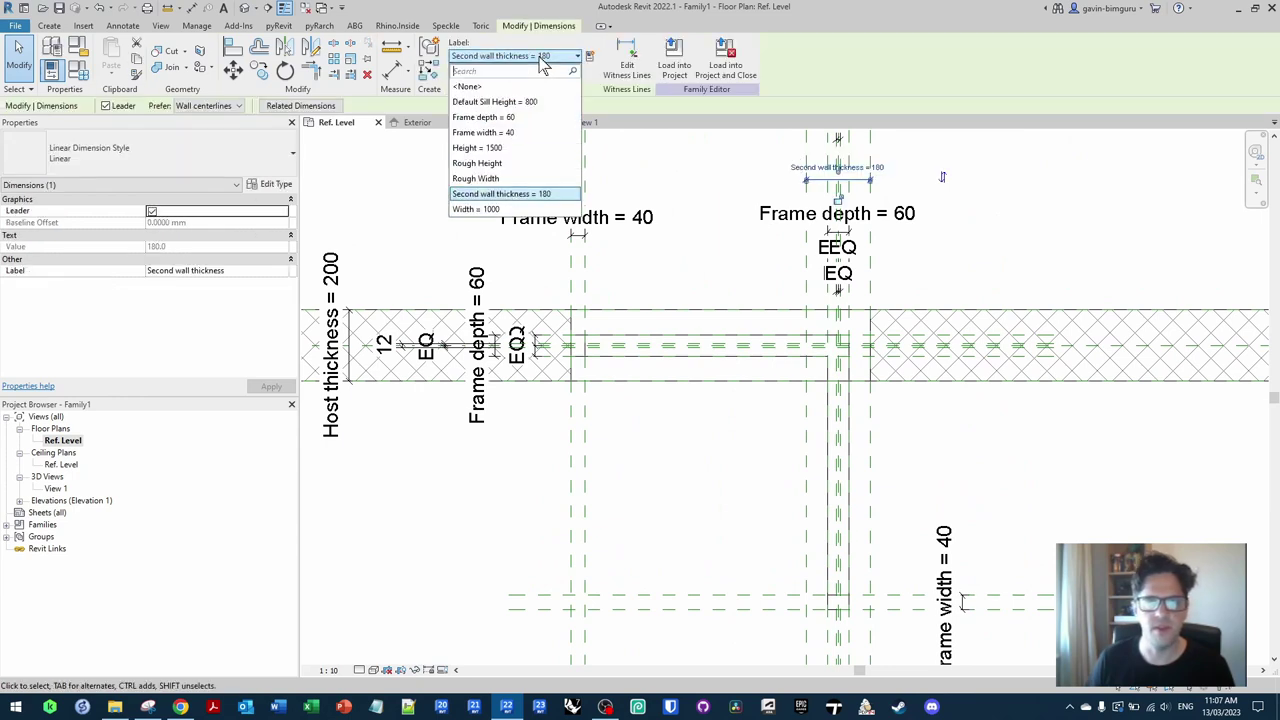
left_click(326, 148)
left_click(78, 70)
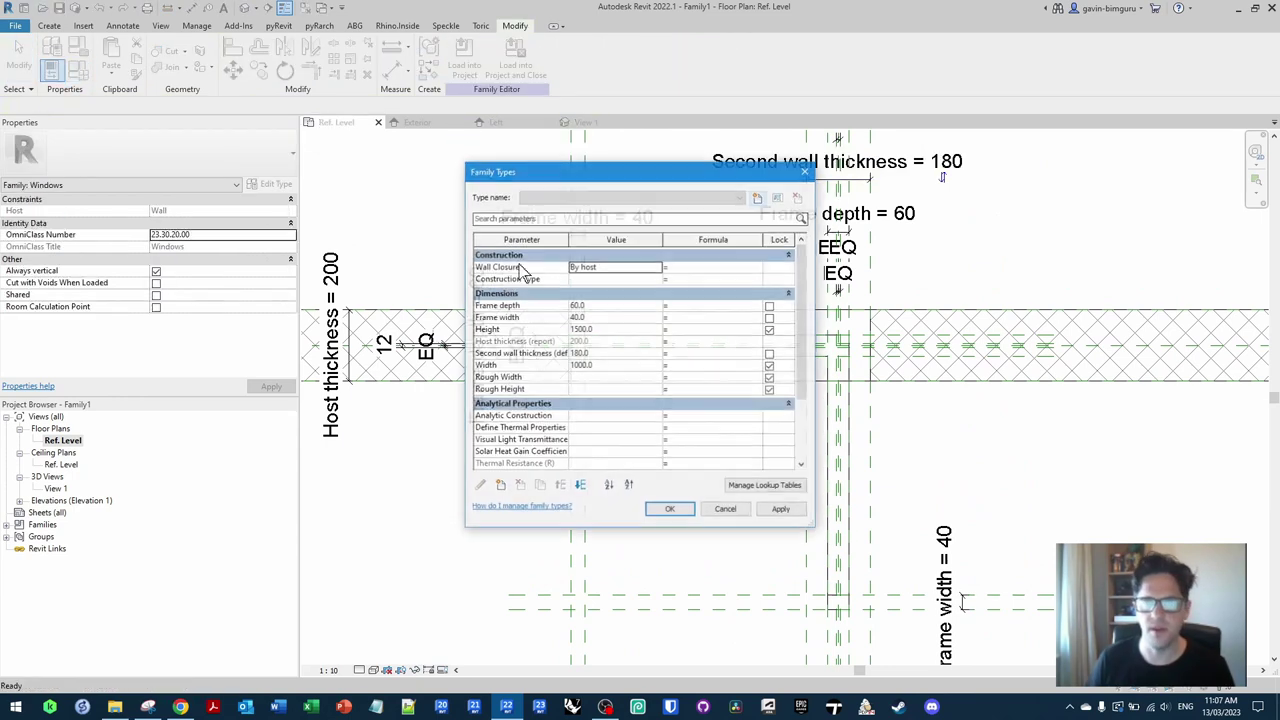
left_click(522, 343)
left_click(684, 355)
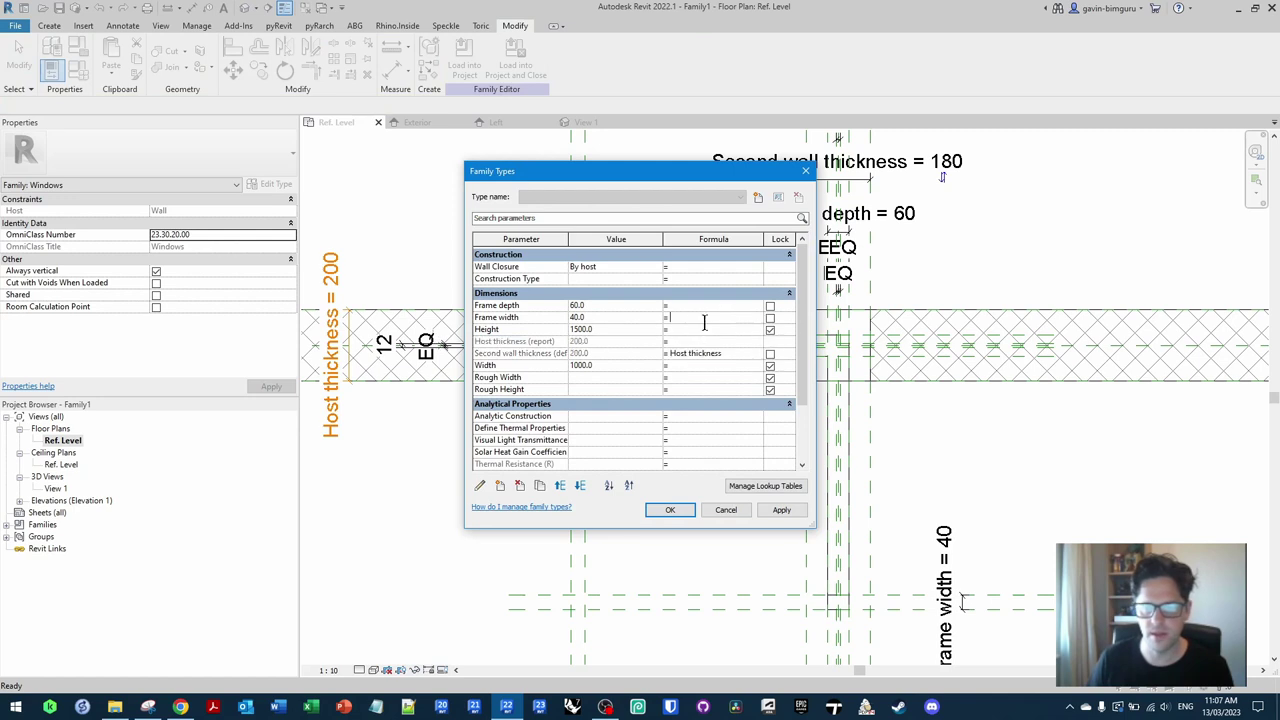
left_click(747, 355)
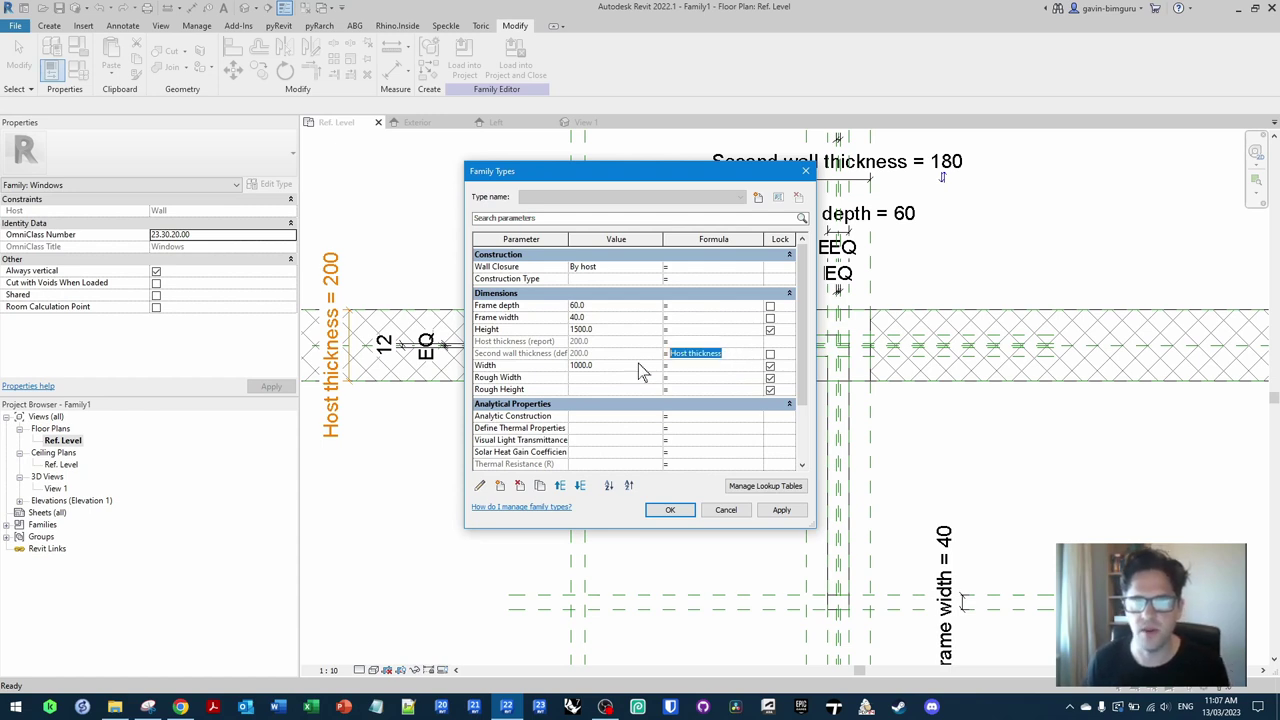
left_click(670, 510)
Step: Place a continuous dimension from the second wall's two outer reference planes to the centre plane of the return leg
middle_click_drag(923, 509, 933, 445)
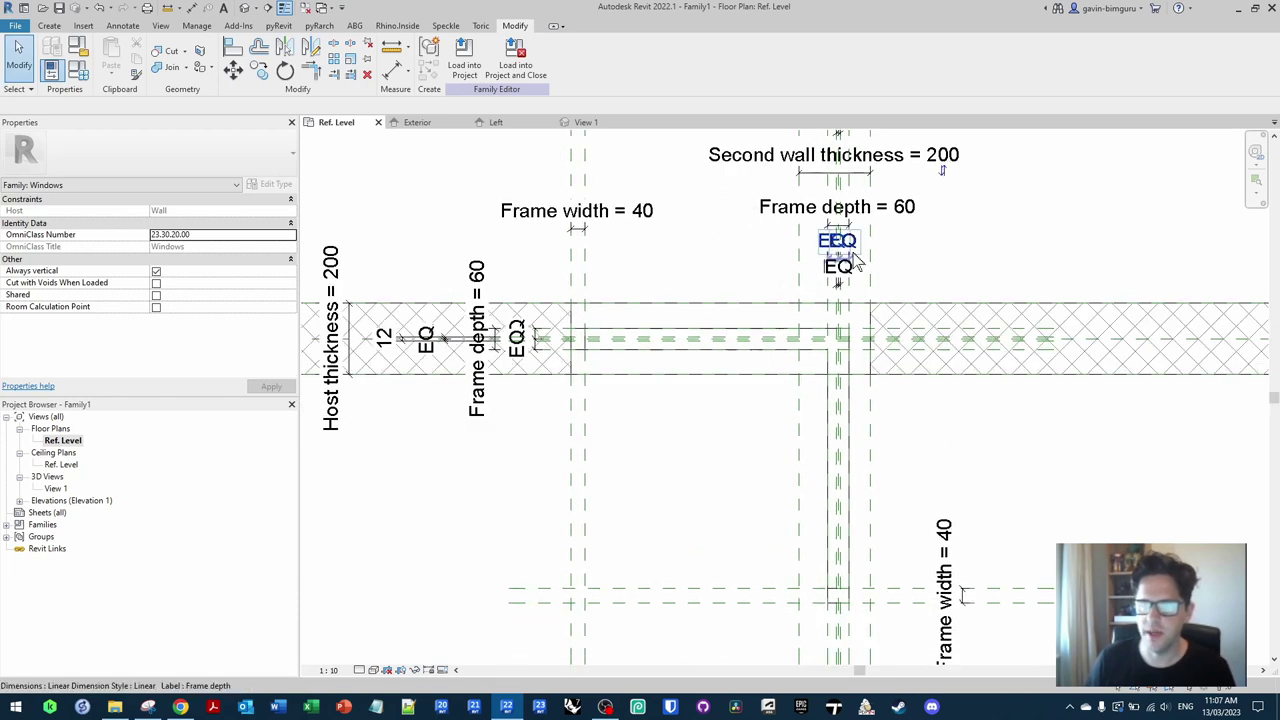
middle_click_drag(842, 187, 800, 285)
key("d")
key("i")
scroll(800, 285, "up", 4)
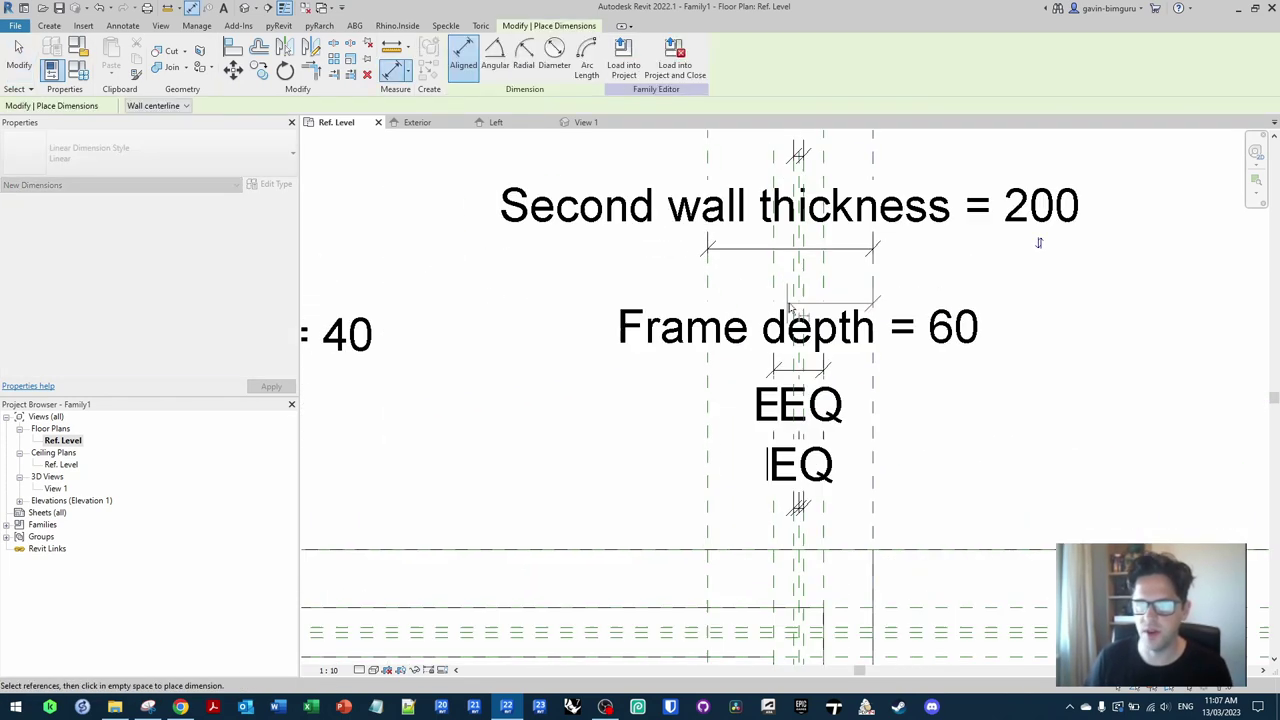
left_click(801, 280)
left_click(697, 280)
scroll(706, 280, "down", 3)
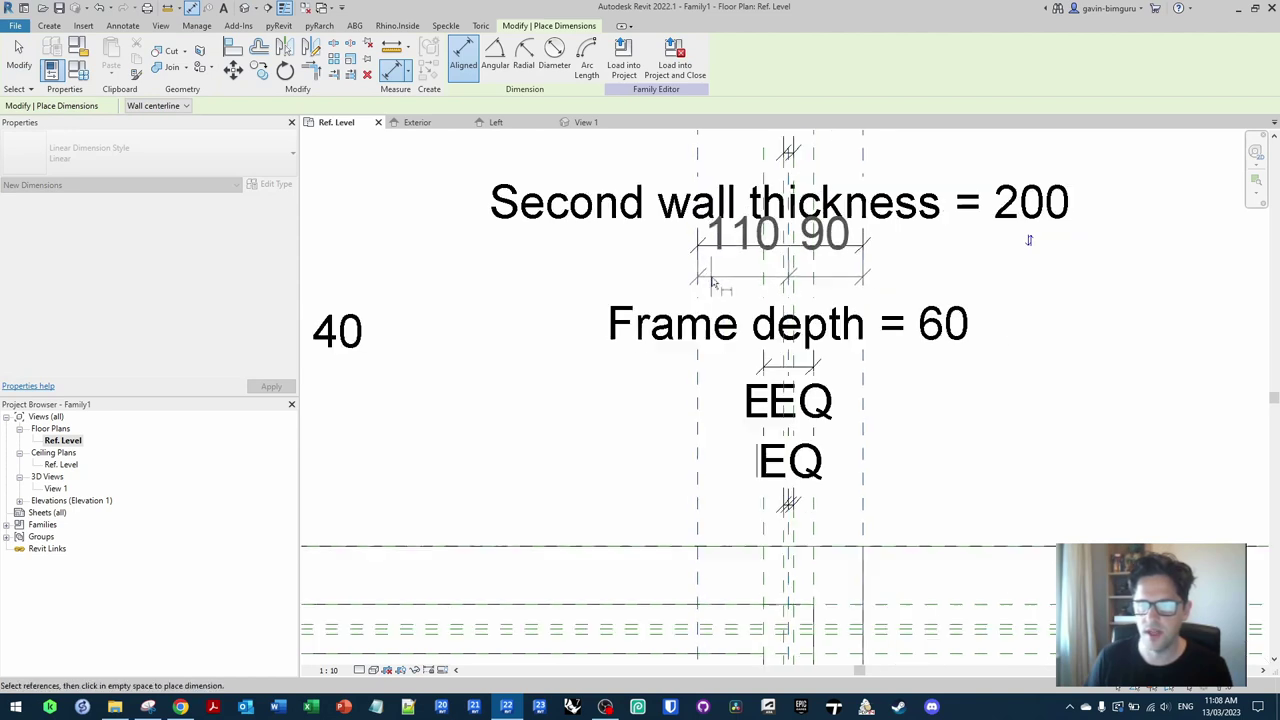
left_click(828, 182)
Step: Try to equalise the two dimension segments across the second wall, and undo the change
middle_click_drag(818, 167, 827, 239)
left_click(758, 203)
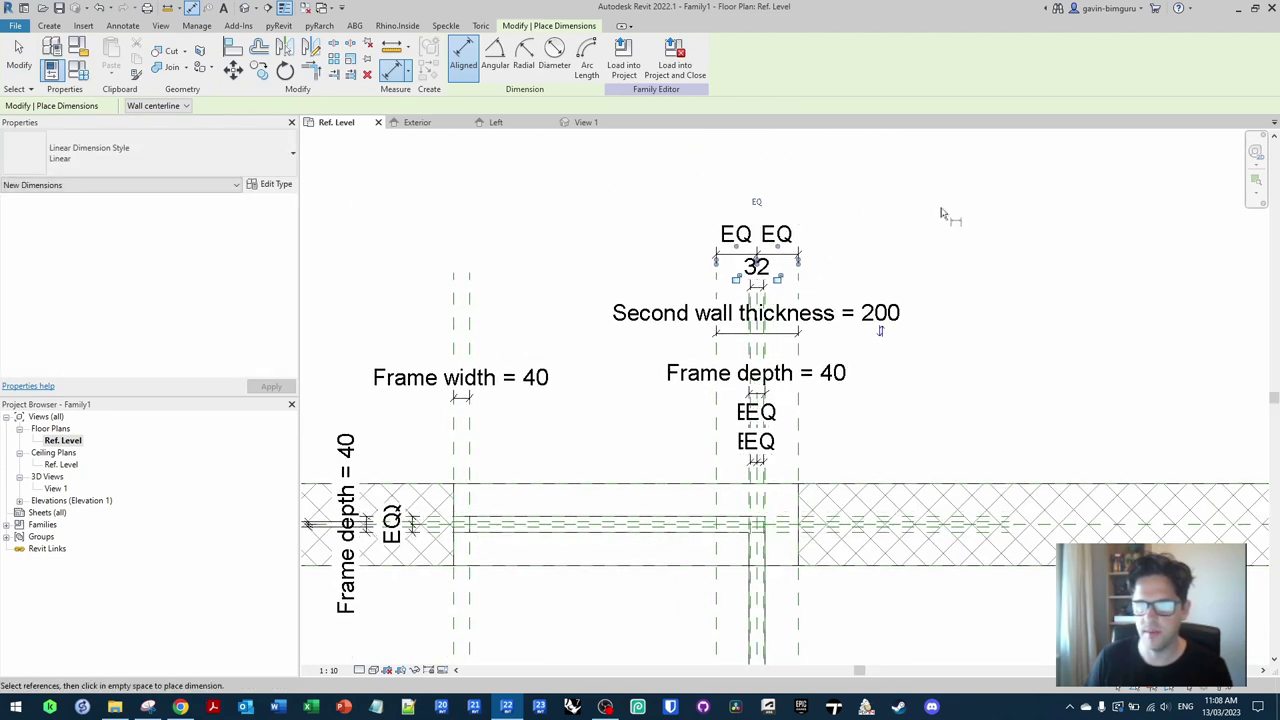
key("ctrl+z")
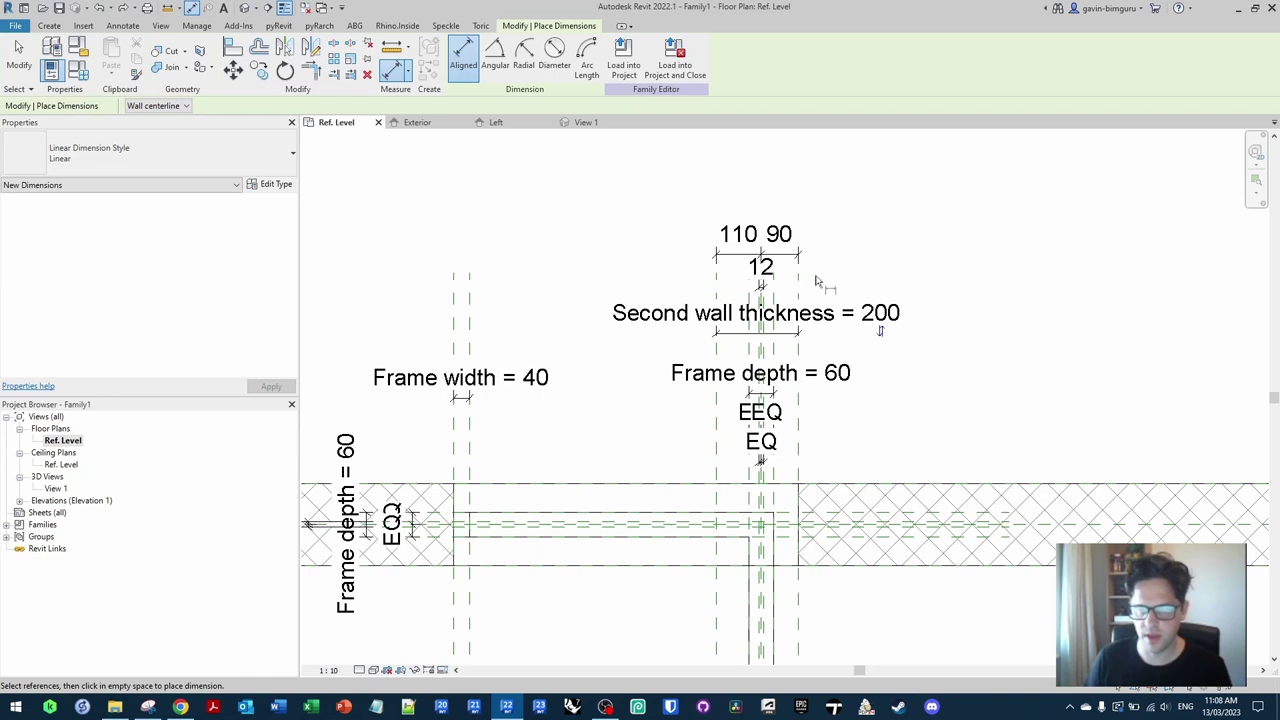
key("Escape")
key("Escape")
Step: Move the return leg's centre, glazing and frame-depth planes 10 mm to the middle of the second wall and equalise the dimension segments
scroll(790, 300, "up", 3)
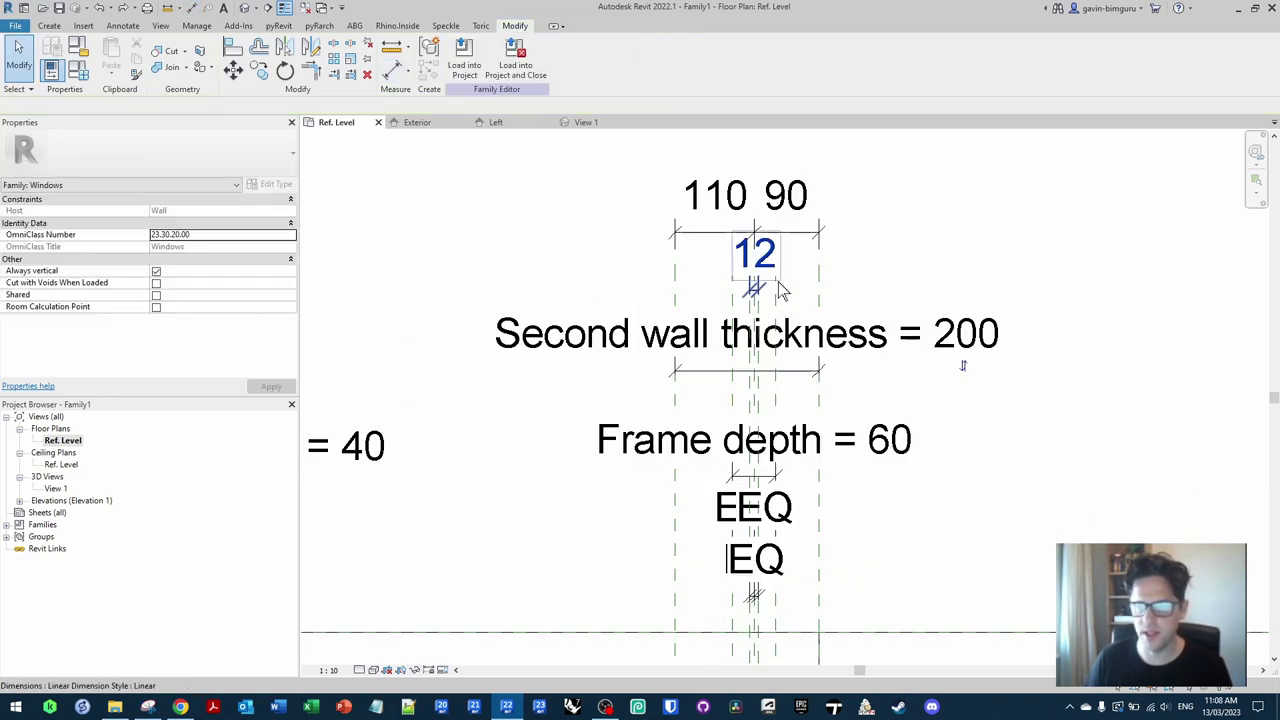
left_click_drag(800, 311, 692, 268)
middle_click_drag(757, 266, 760, 312)
key("m")
key("v")
left_click(764, 217)
type("1")
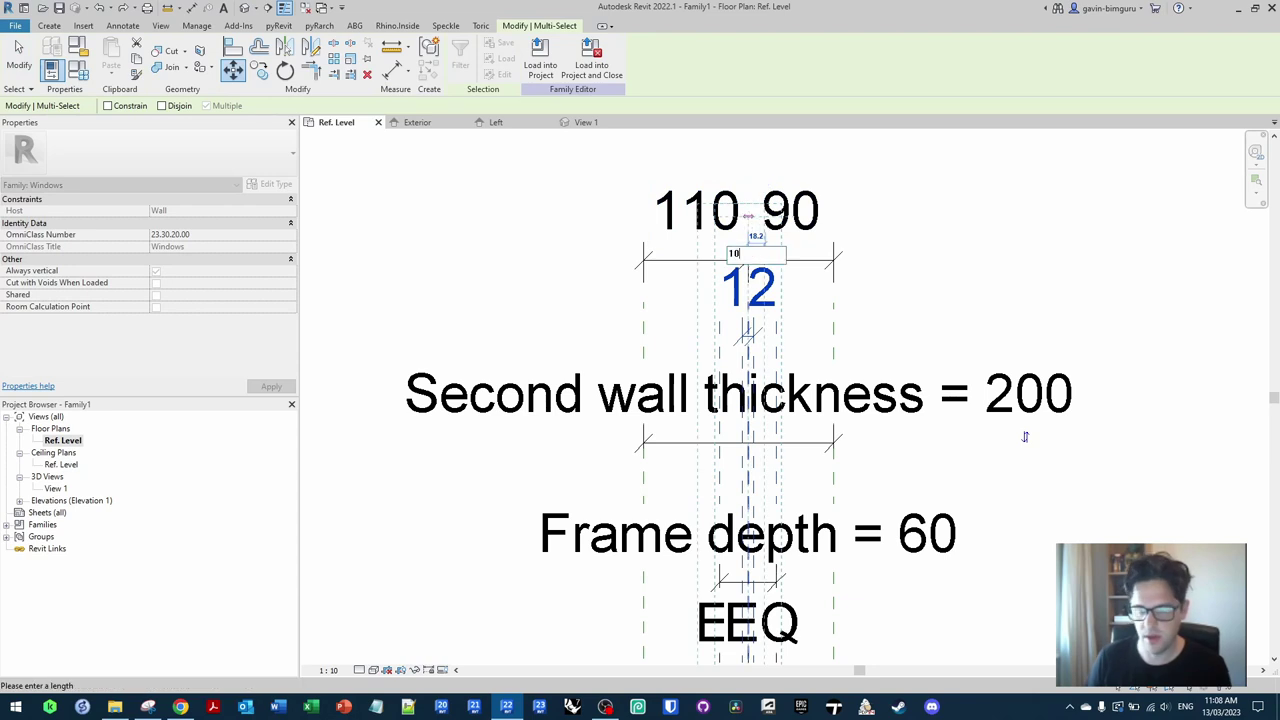
type("0")
key("Return")
key("Escape")
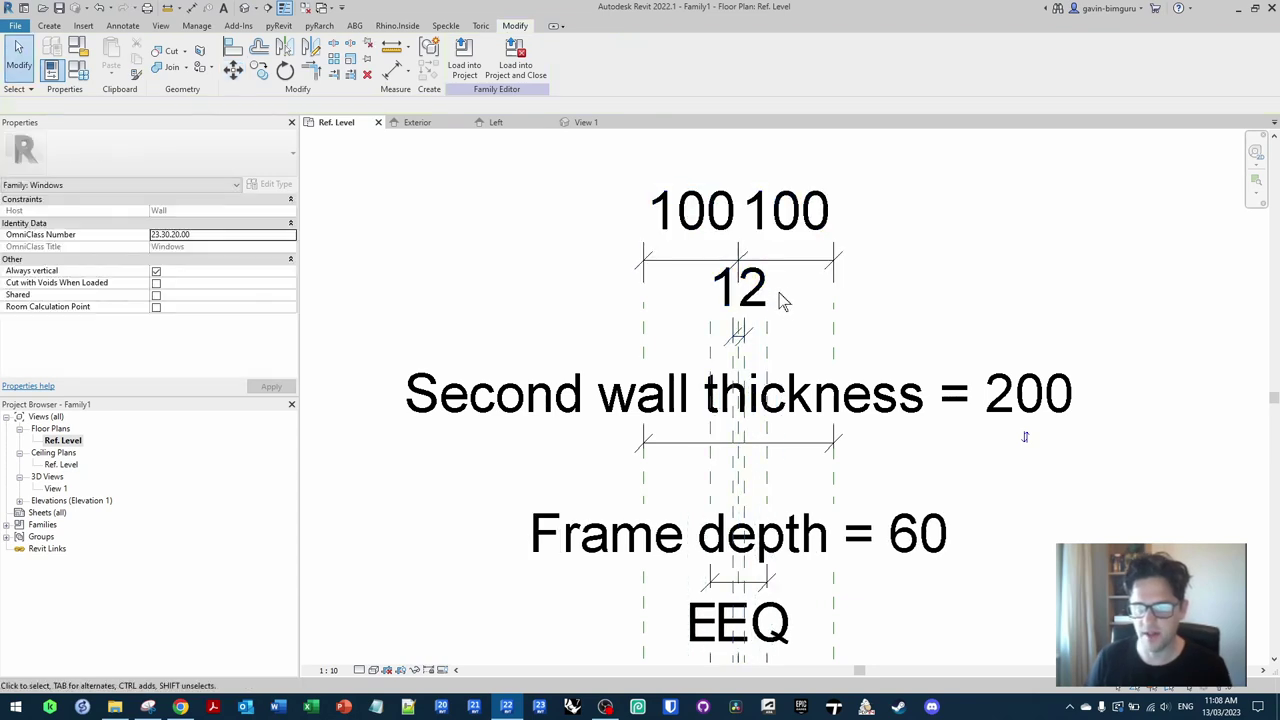
left_click(790, 225)
left_click(737, 143)
Step: Label the 12 mm glazing dimensions of both legs with a new type parameter named Glazing thickness
left_click(786, 288)
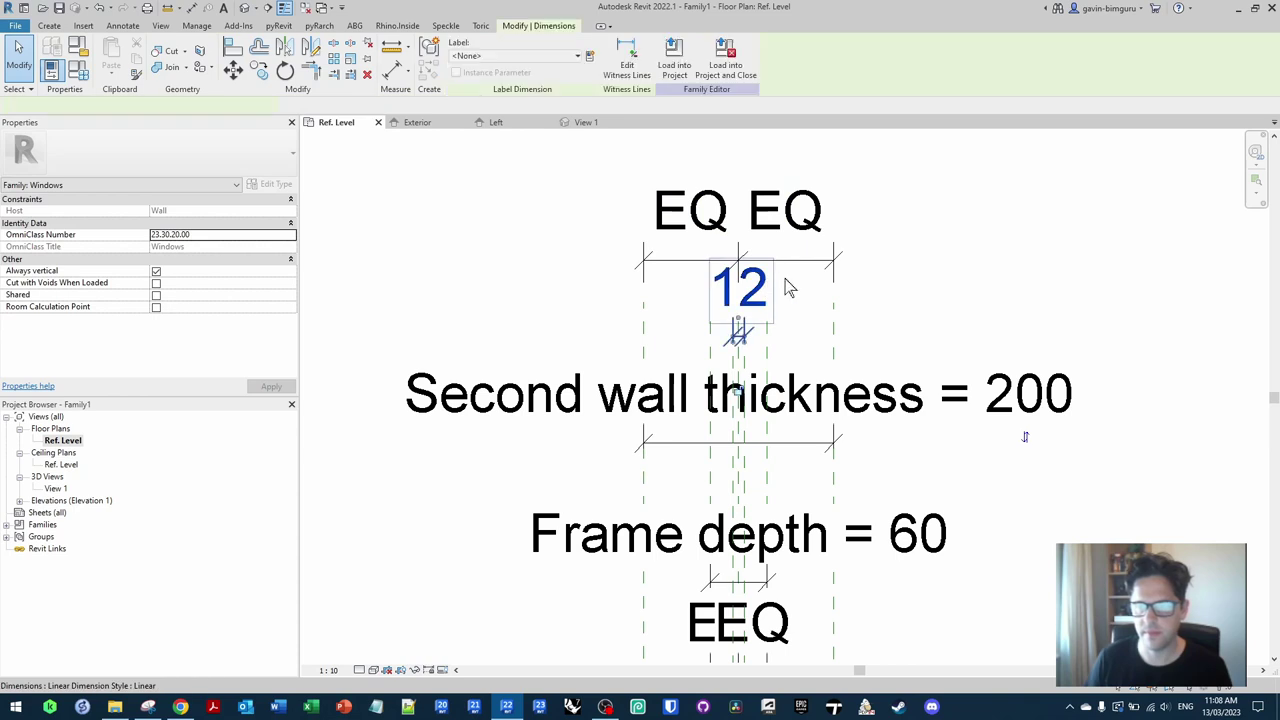
scroll(905, 269, "down", 2)
middle_click_drag(690, 421, 905, 264)
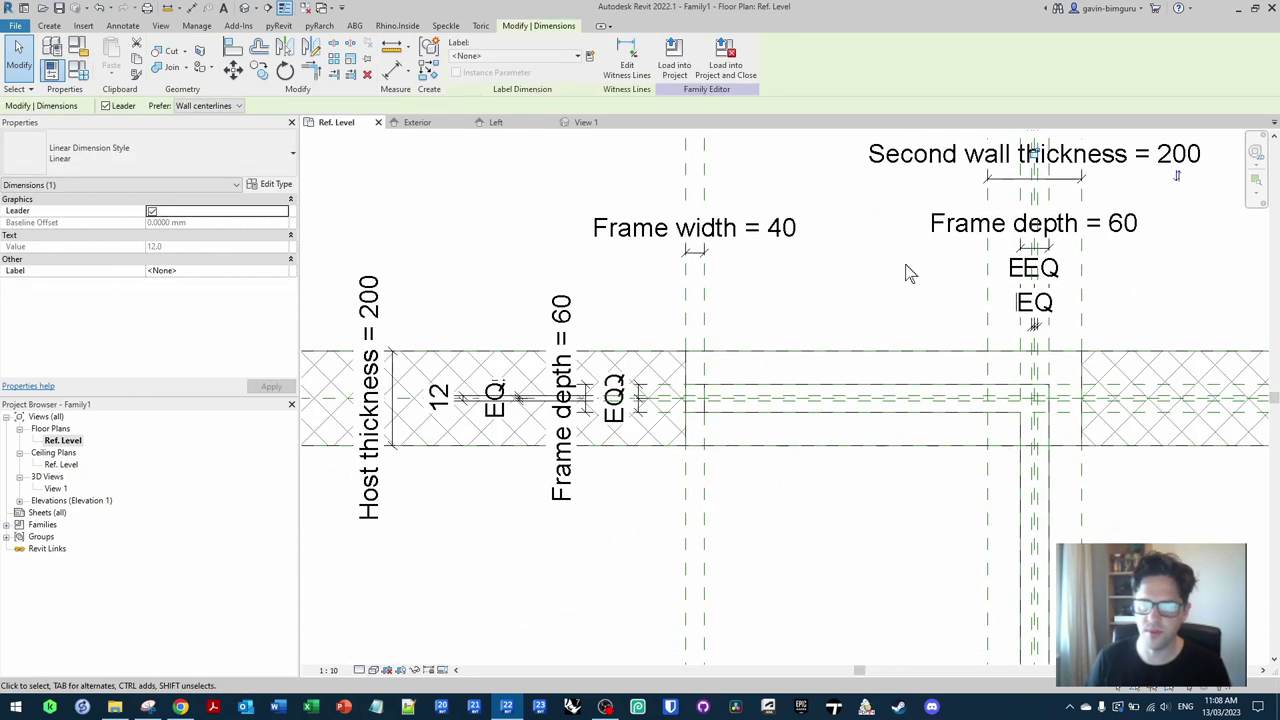
scroll(725, 362, "up", 2)
left_click(520, 355, "ctrl")
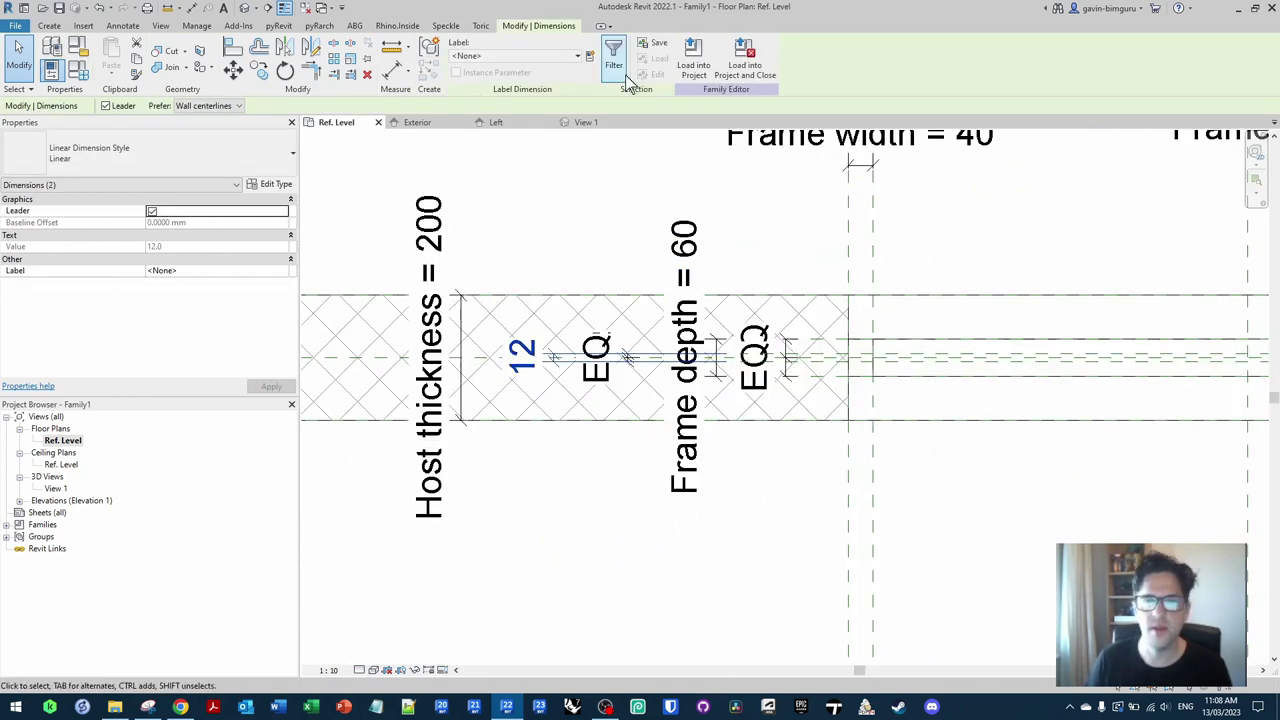
left_click(590, 57)
type("Glazing thickness")
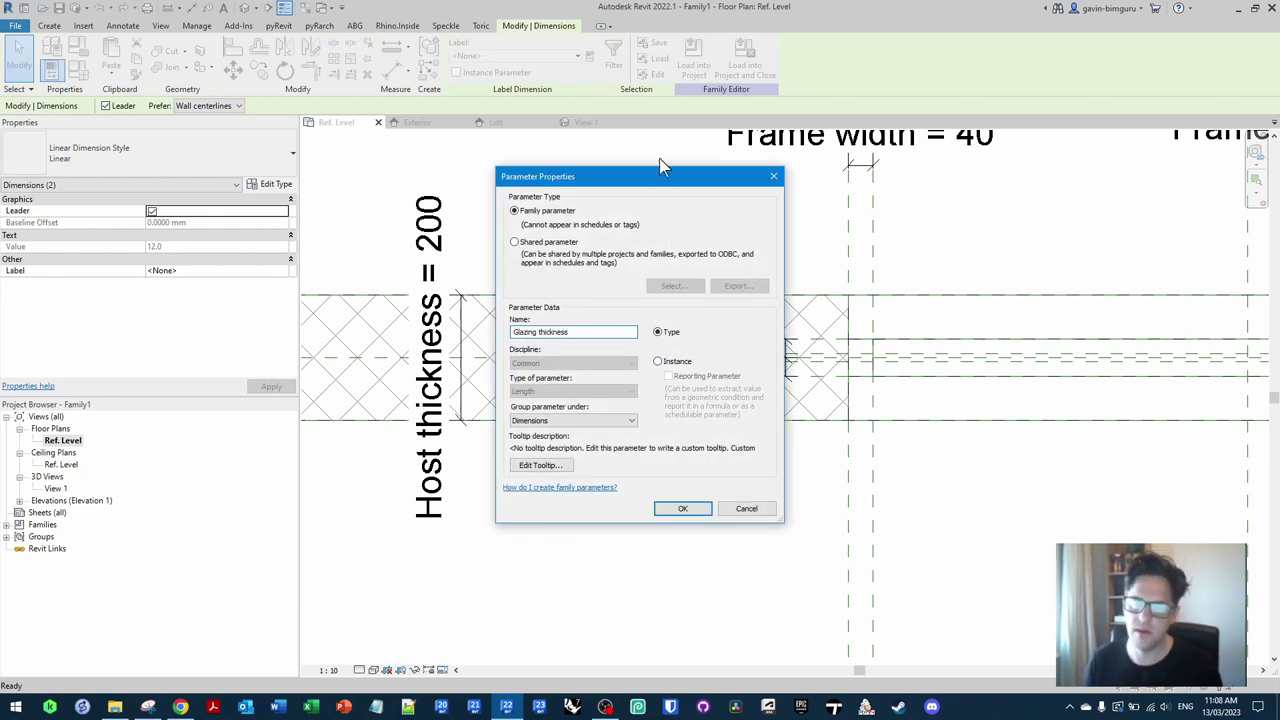
scroll(575, 330, "down", 2)
middle_click_drag(728, 408, 545, 428)
left_click(678, 483)
Step: Begin an extrusion sketch with picked lines on both legs' glazing planes and the return leg's inner end plane, locking them to the planes
left_click(49, 26)
left_click(117, 58)
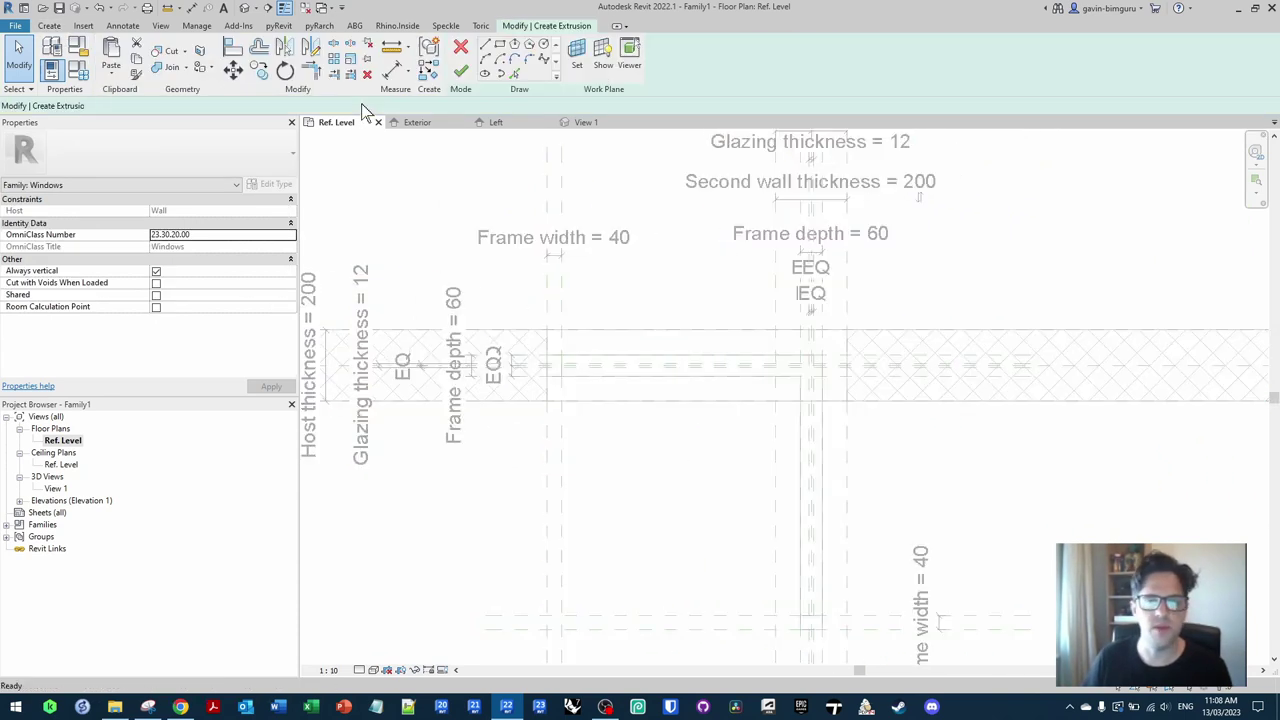
left_click(514, 74)
scroll(915, 380, "up", 4)
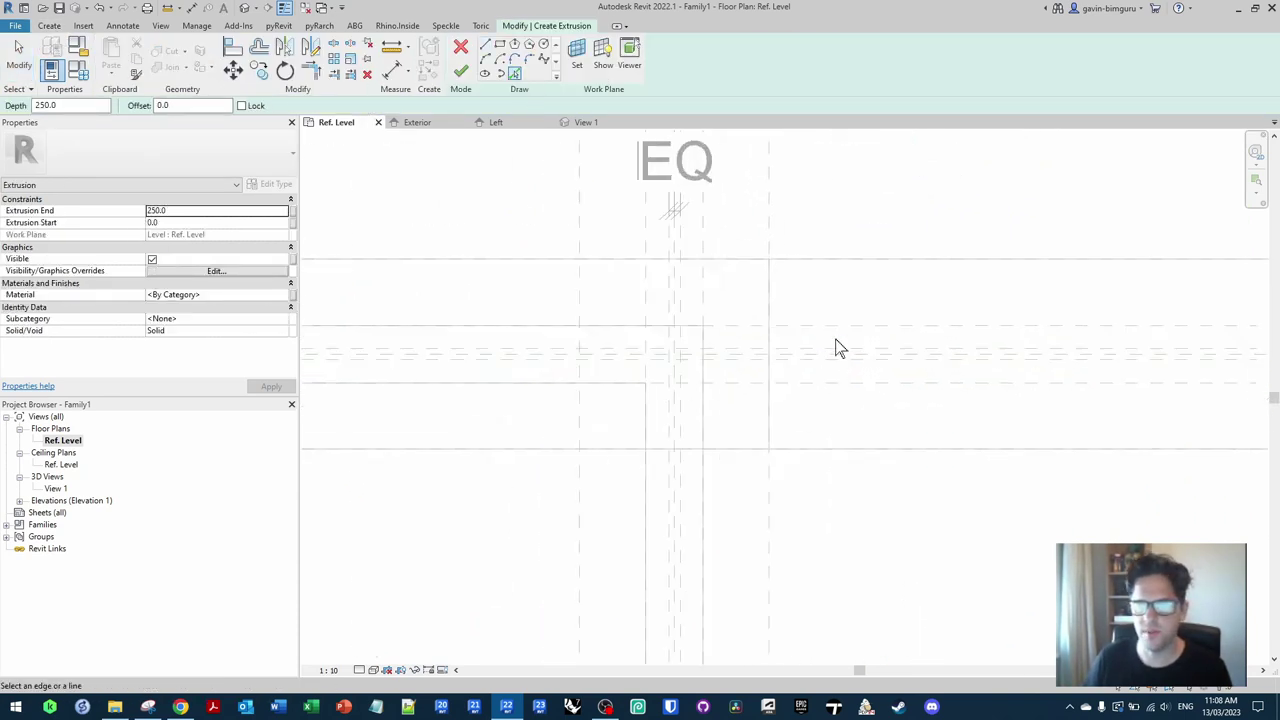
left_click(790, 330)
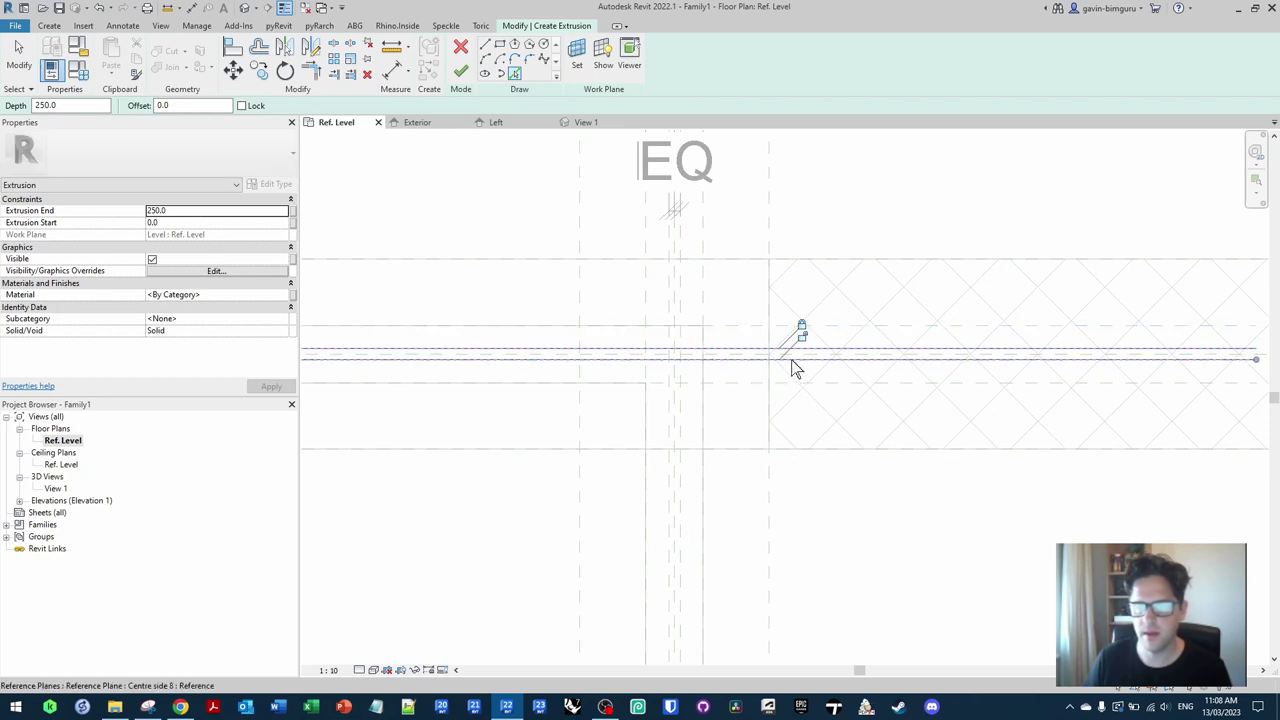
left_click(680, 421)
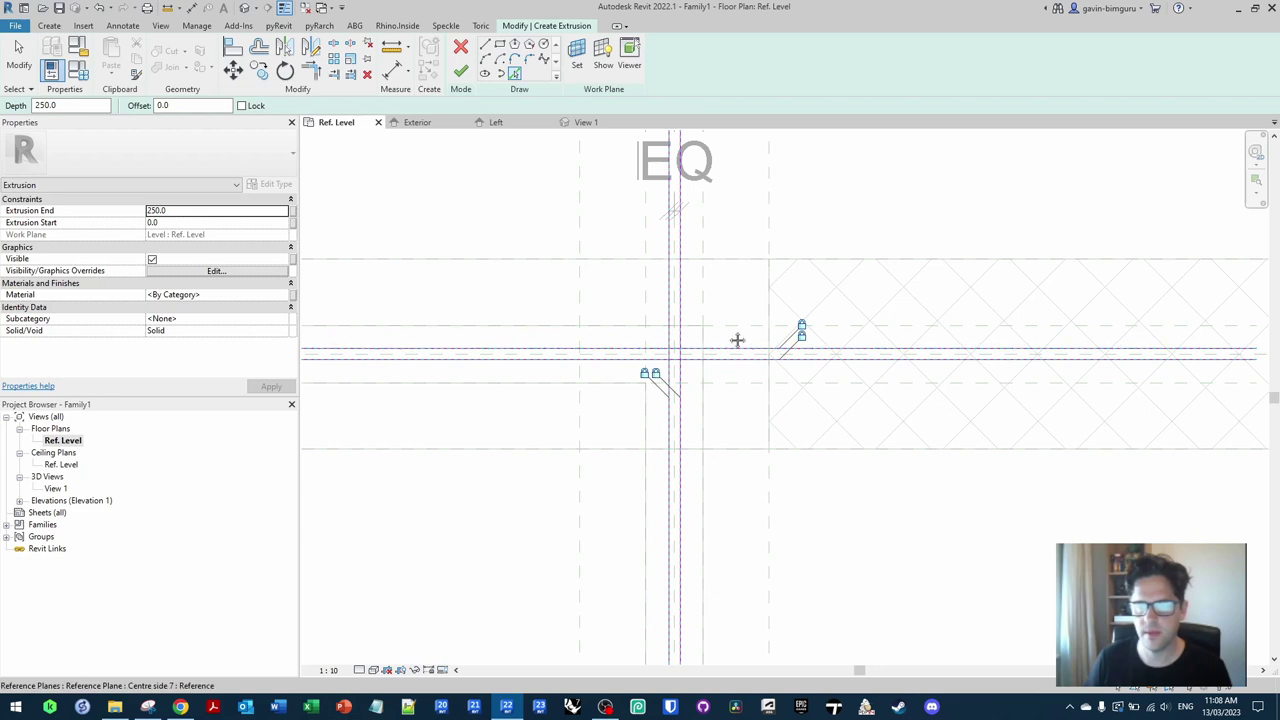
middle_click_drag(737, 340, 950, 170)
scroll(950, 170, "down", 1)
middle_click_drag(979, 591, 888, 400)
scroll(849, 414, "up", 2)
left_click(868, 255)
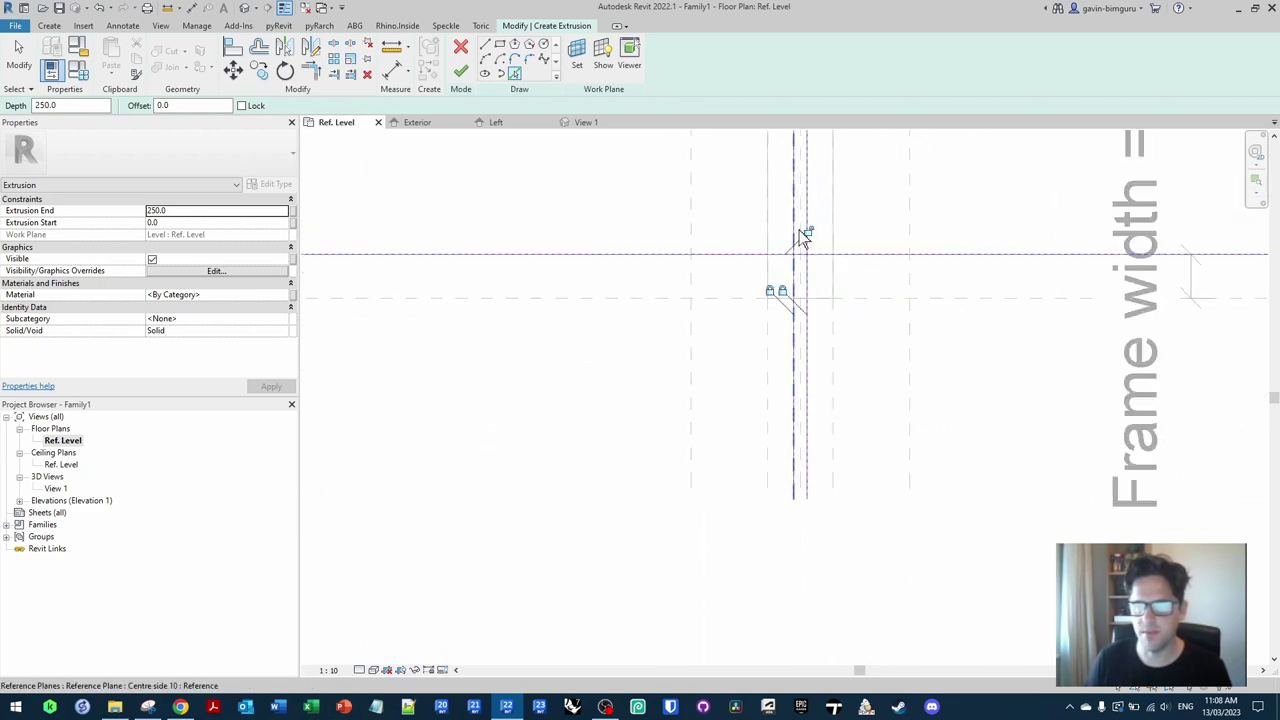
Step: Trim the two return-leg glazing lines to the line at the leg's inner end plane
key("t")
key("r")
scroll(789, 257, "up", 2)
left_click(803, 254)
left_click(796, 247)
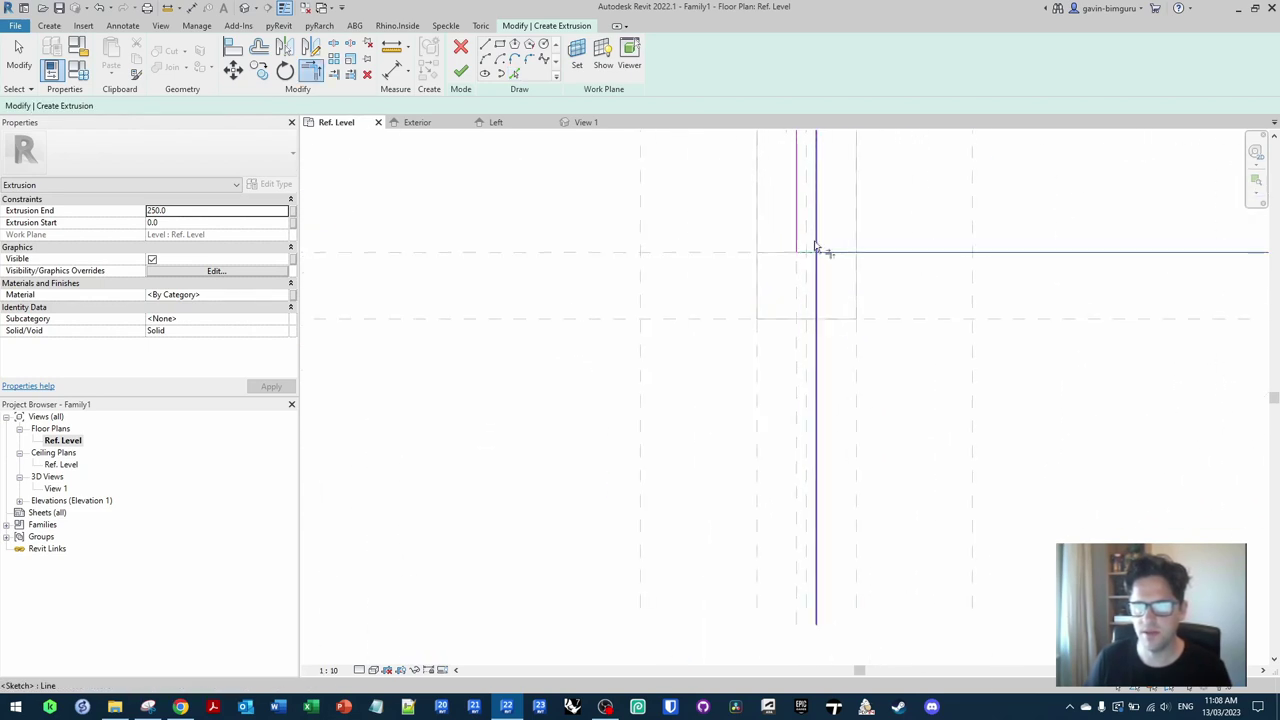
left_click(805, 254)
left_click(816, 243)
Step: Trim the inner and outer glazing lines of the two legs to each other at the window corner
scroll(823, 343, "down", 3)
middle_click_drag(894, 232, 898, 640)
scroll(804, 293, "up", 2)
left_click(814, 248)
left_click(801, 223)
left_click(802, 208)
left_click(826, 236)
Step: Add a sketch line on the inner frame plane at the main leg's far jamb and lock it
middle_click_drag(720, 230, 1187, 290)
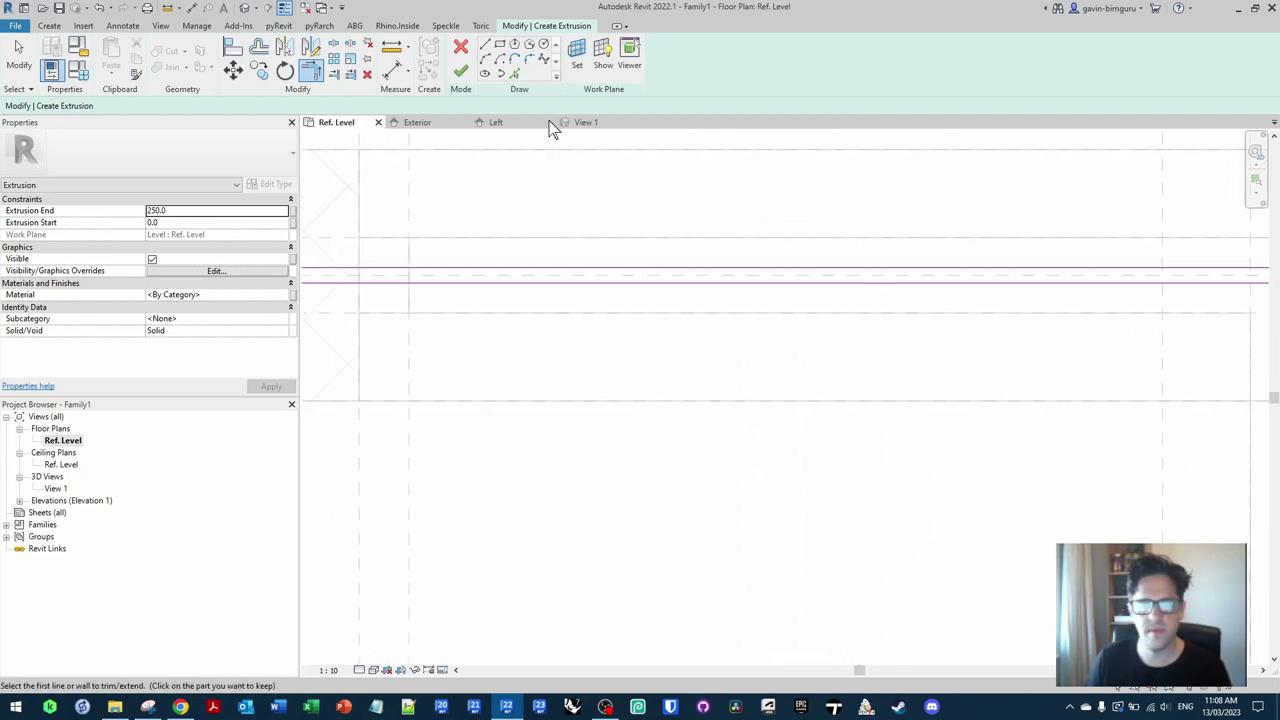
left_click(511, 73)
middle_click_drag(432, 247, 683, 258)
scroll(683, 258, "up", 1)
scroll(678, 259, "down", 1)
left_click(662, 201)
scroll(655, 290, "up", 1)
scroll(686, 298, "up", 1)
left_click(619, 411)
scroll(679, 244, "up", 2)
Step: Trim the main leg's glazing lines to the jamb line and finish the L-shaped glazing extrusion sketch
key("t")
key("r")
left_click(637, 304)
left_click(661, 286)
left_click(640, 313)
left_click(674, 324)
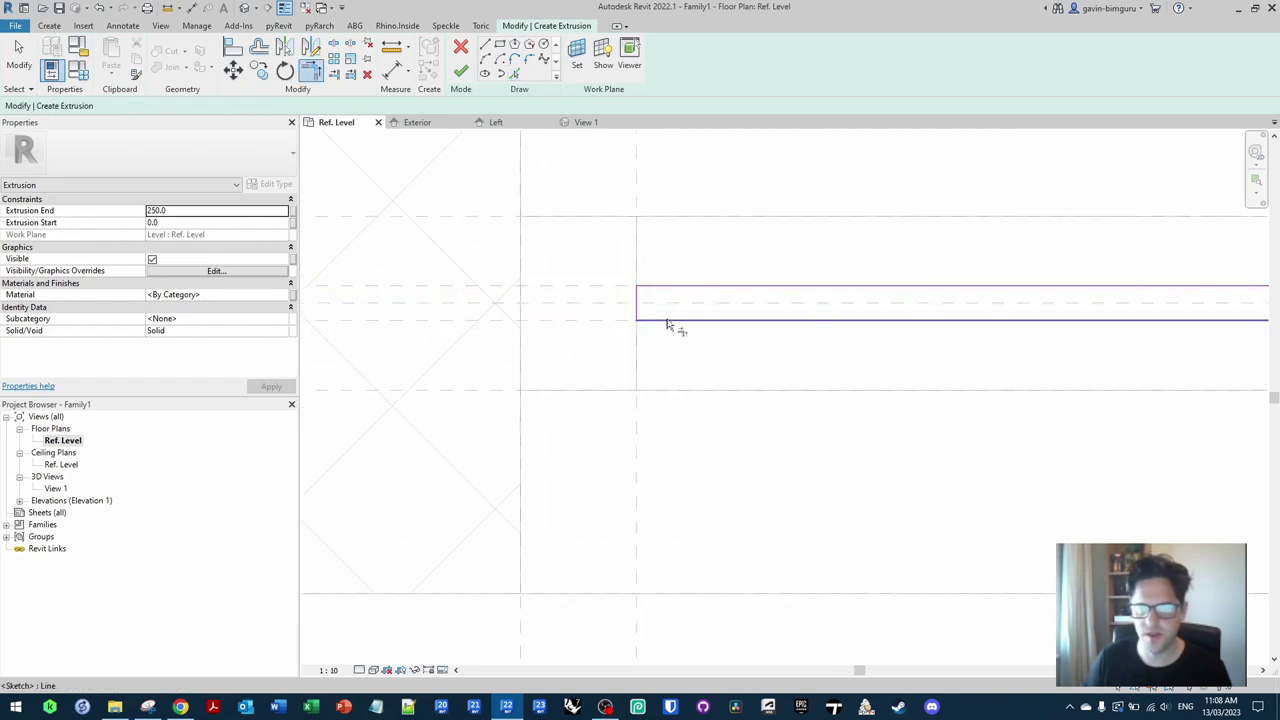
left_click(460, 72)
Step: In the Interior elevation, change the glazing extrusion's work plane to the reference plane at the frame's sill
left_click(19, 500)
double_click(58, 524)
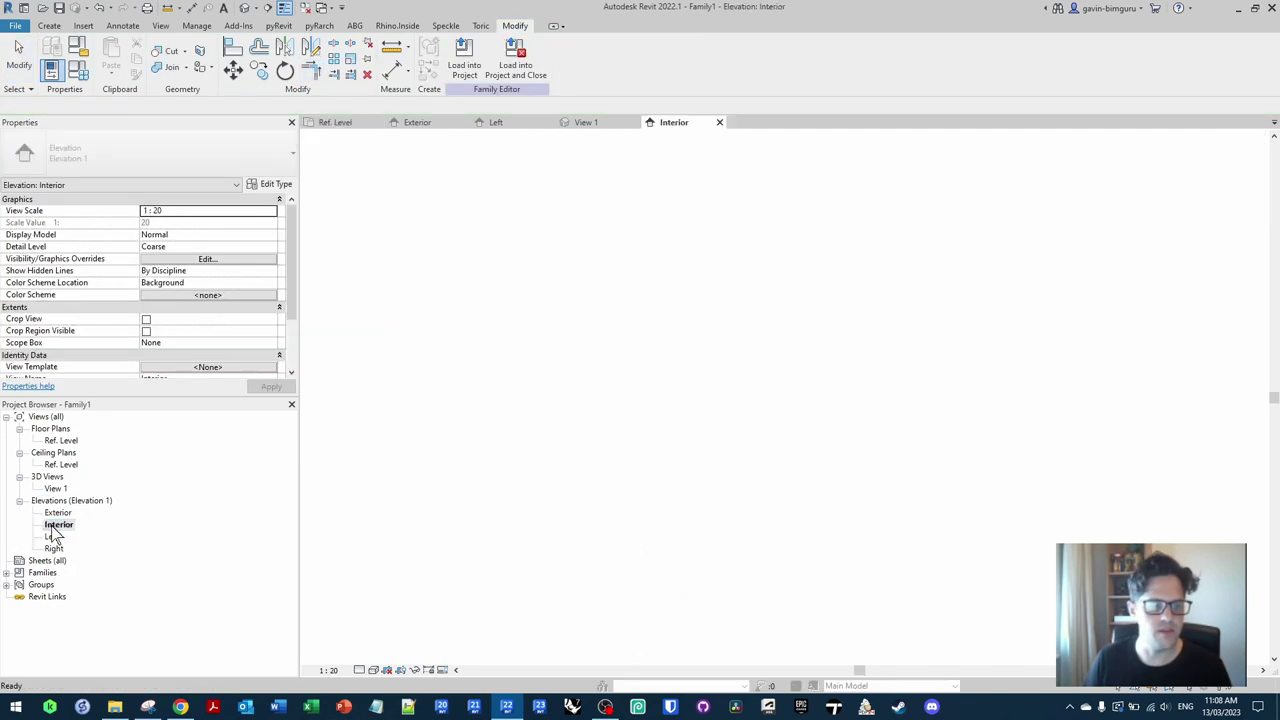
middle_click(820, 354)
middle_click(820, 354)
scroll(859, 381, "up", 2)
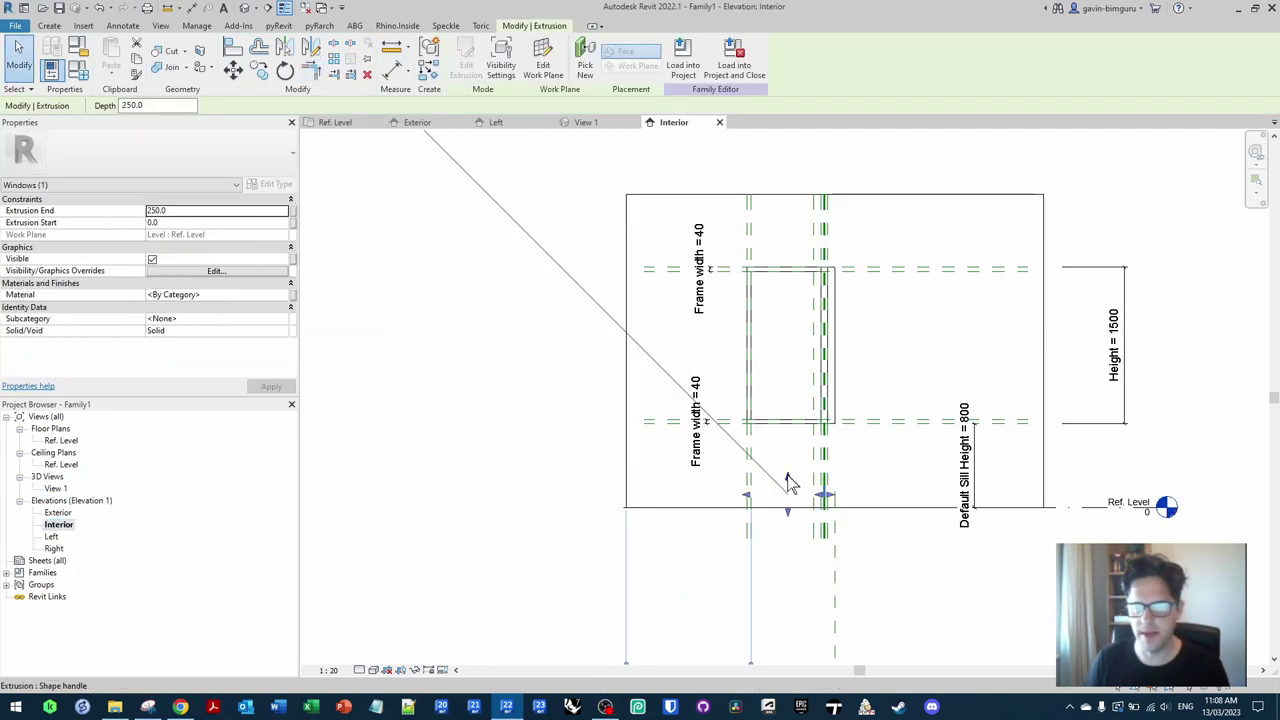
left_click(543, 62)
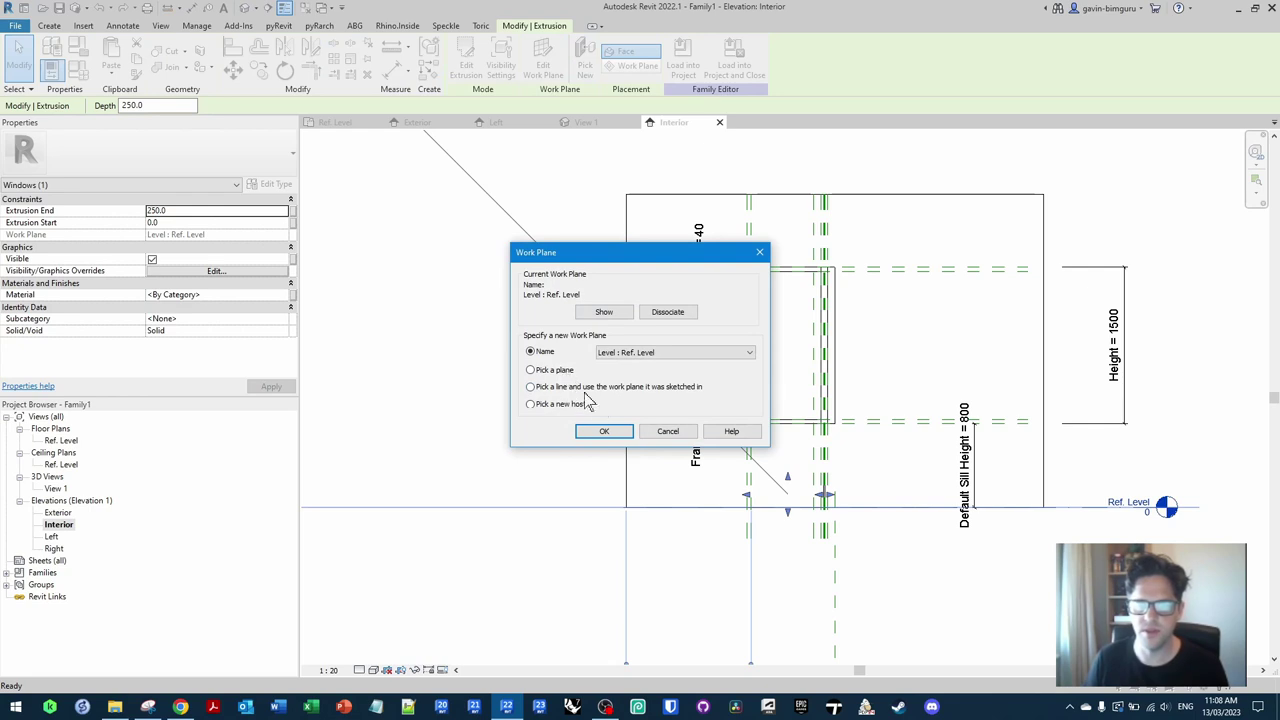
left_click(609, 433)
scroll(818, 427, "up", 2)
left_click(772, 423)
Step: Align the top of the glazing extrusion to the inner frame reference plane at the window head
left_click(903, 226)
key("a")
key("l")
left_click(866, 193)
left_click(798, 315)
Step: Select both frame extrusions in 3D View 1 and set their subcategory to Frame/Mullion
double_click(56, 488)
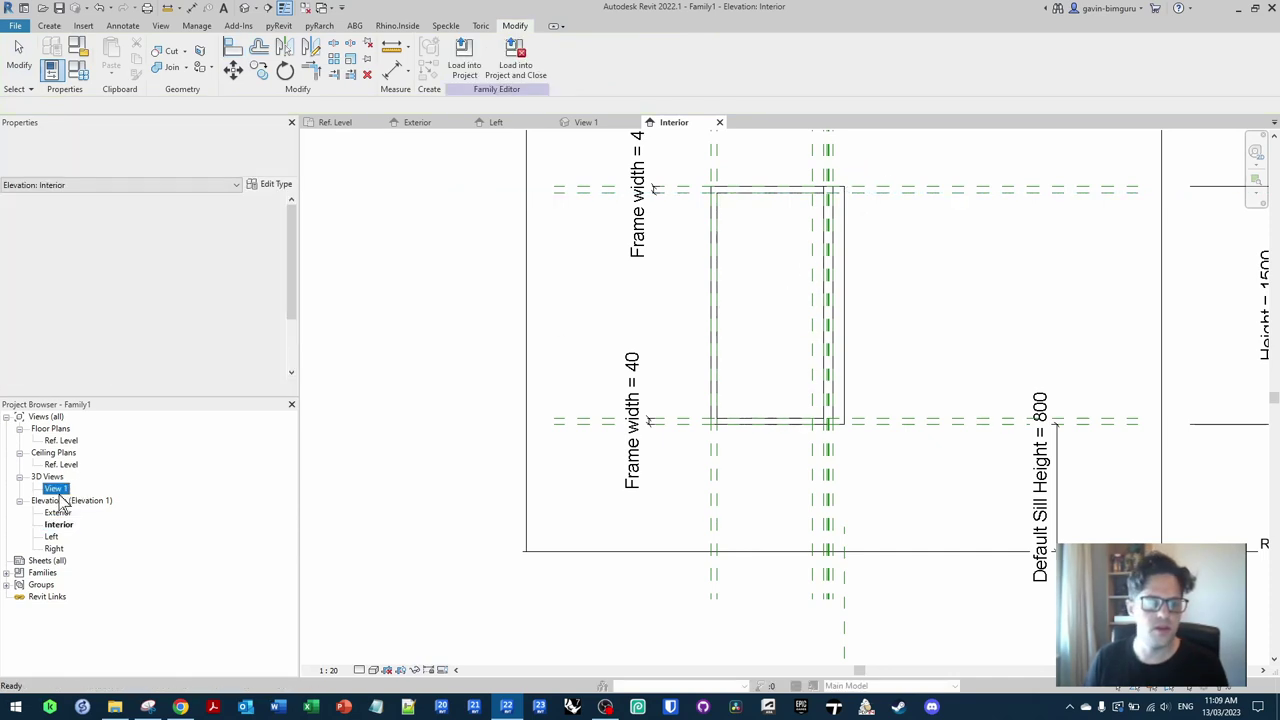
middle_click_drag(722, 377, 655, 418, "shift")
left_click(648, 414)
left_click(648, 405, "ctrl")
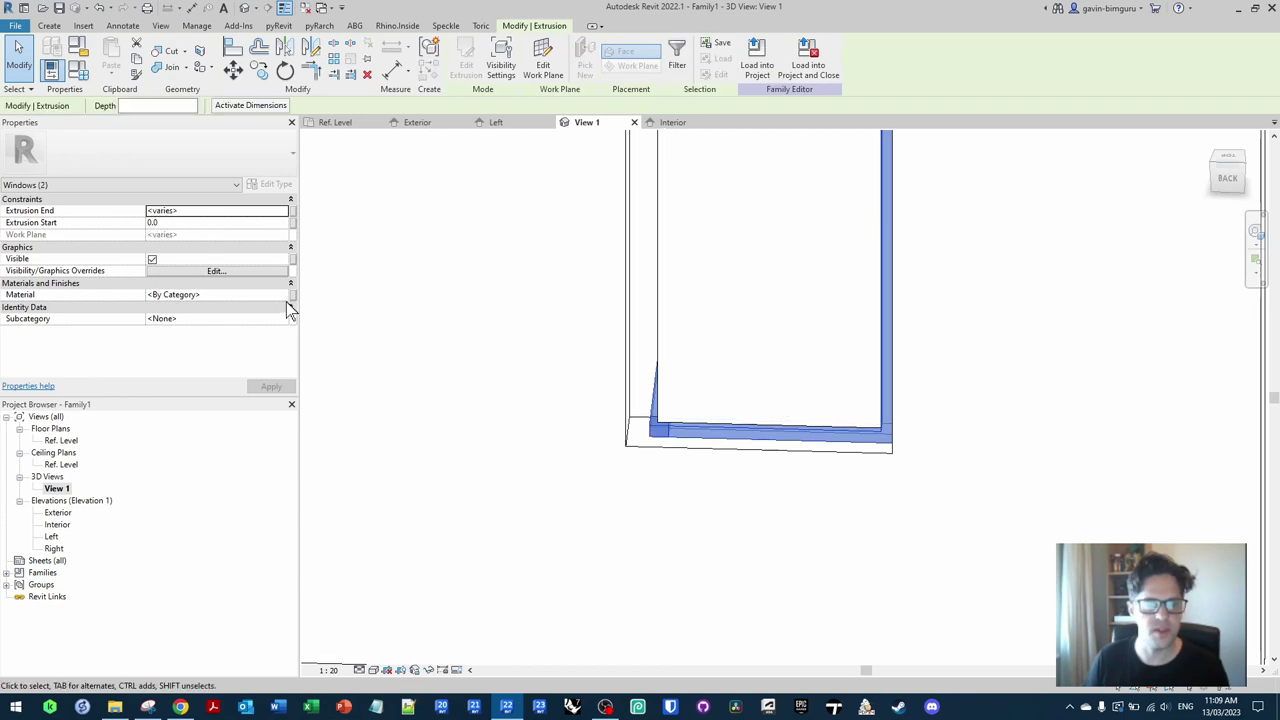
left_click(282, 319)
left_click(262, 361)
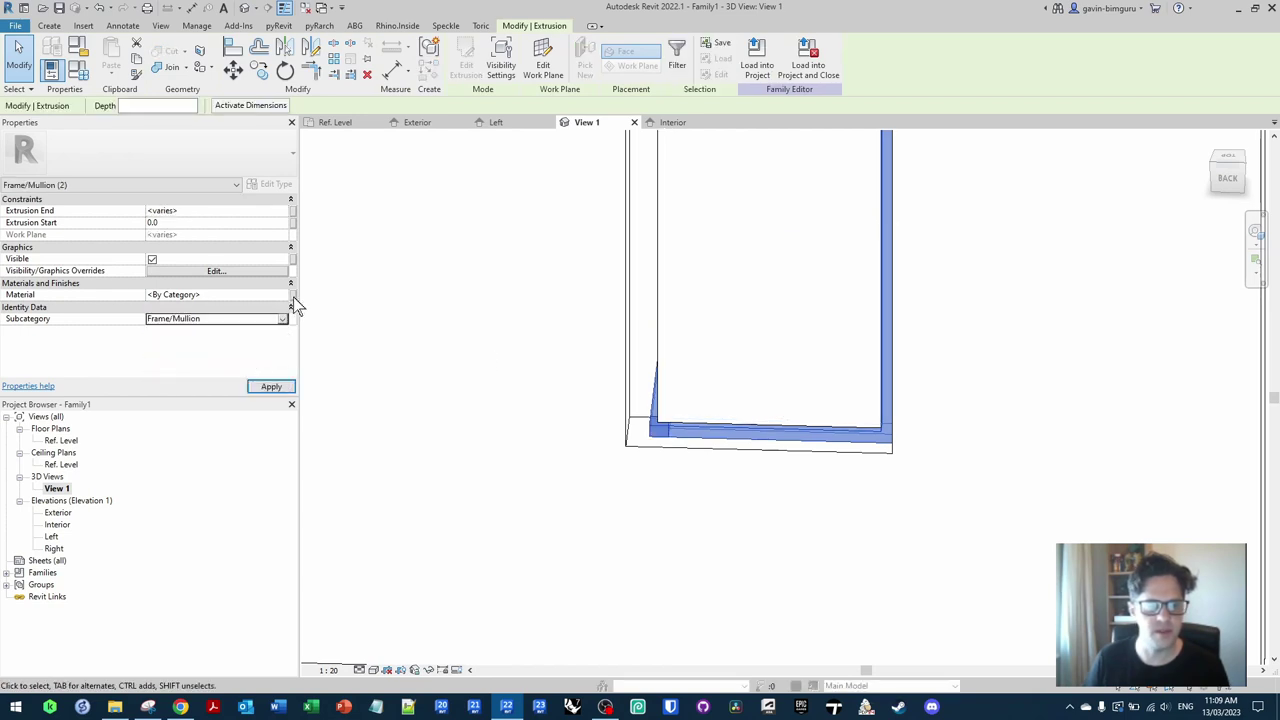
Step: Associate the frame extrusions' material with a new family type parameter named Frame material
left_click(291, 295)
left_click(541, 432)
type("Fram")
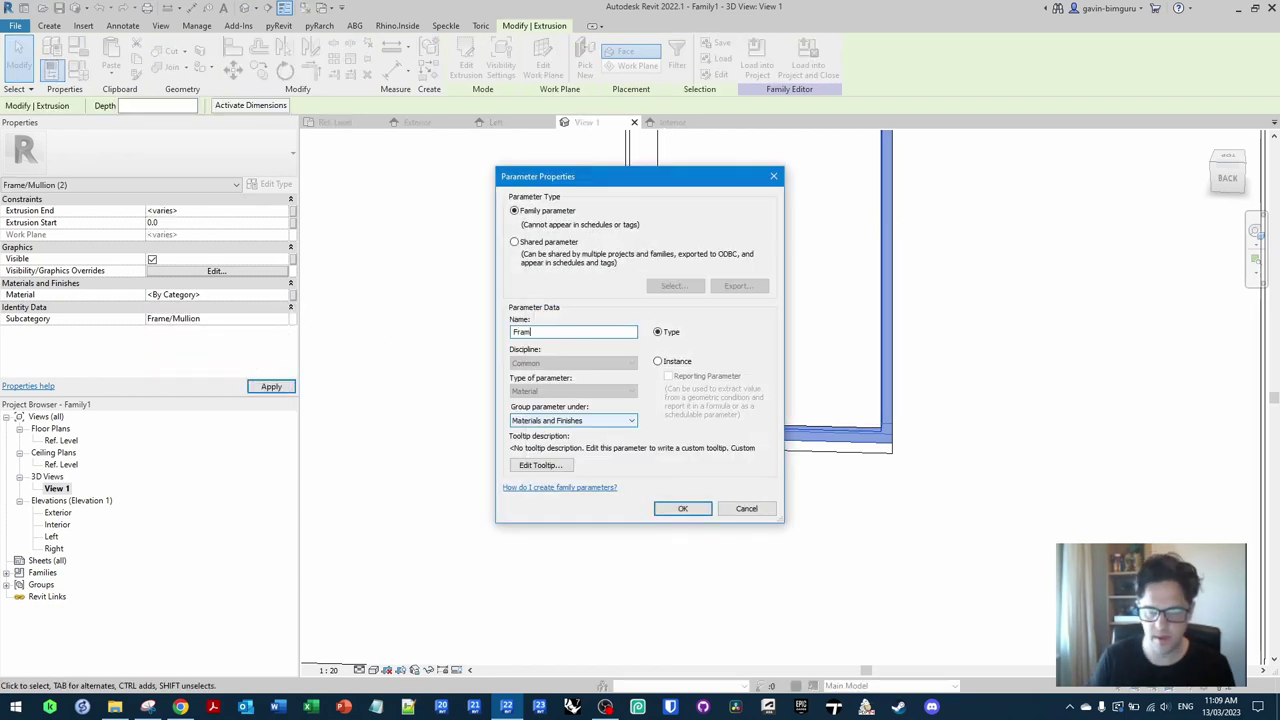
key("Return")
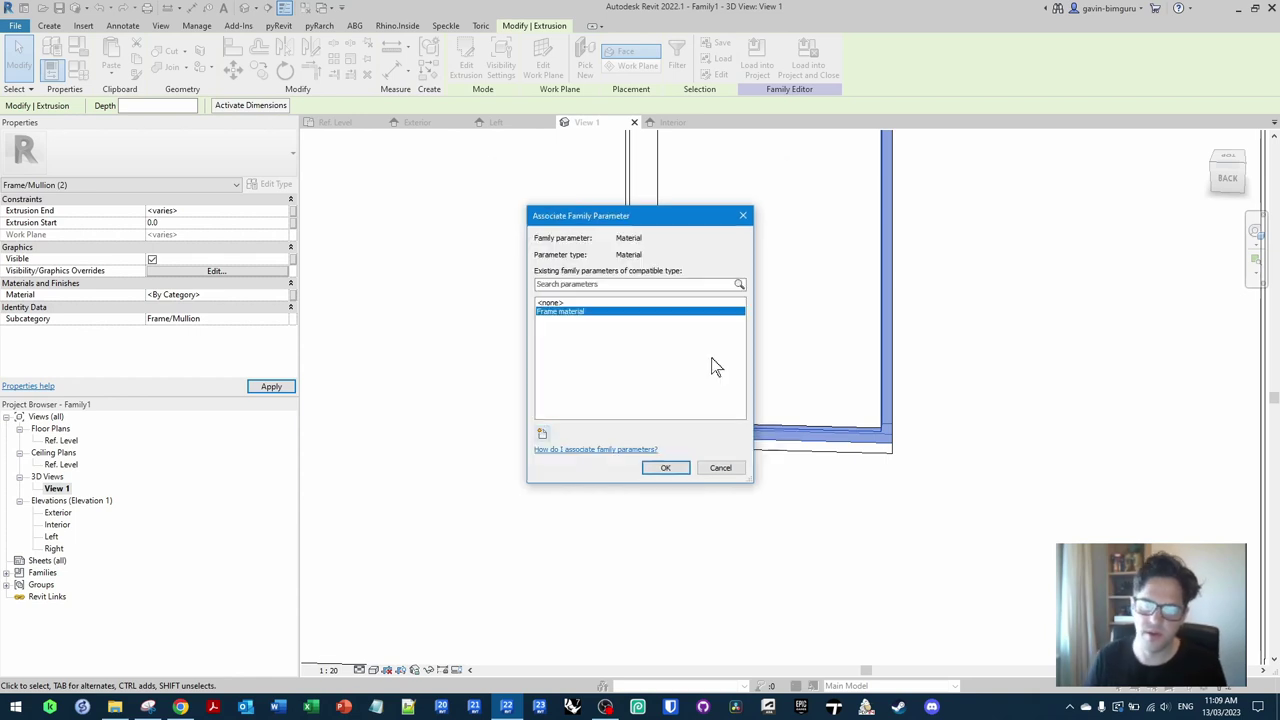
key("Return")
Step: Set the glazing extrusion's material to Glass and associate it with a new type parameter named Glass material
left_click(659, 263)
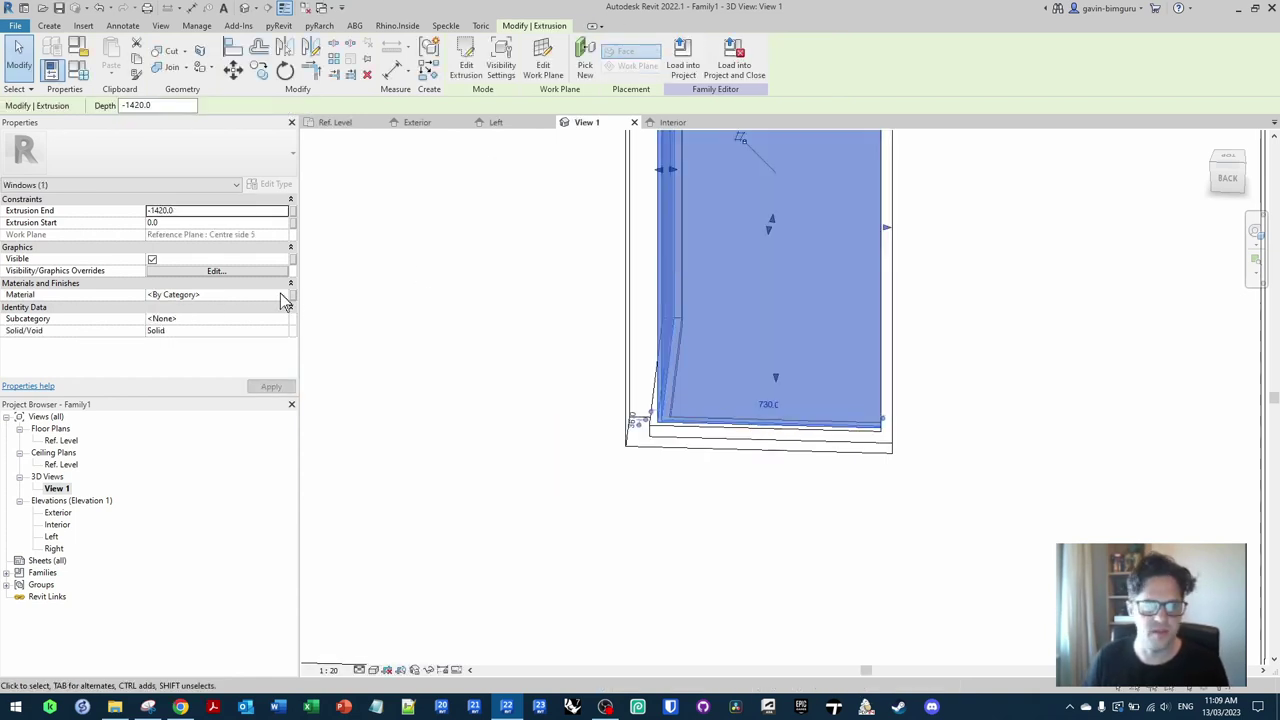
double_click(457, 304)
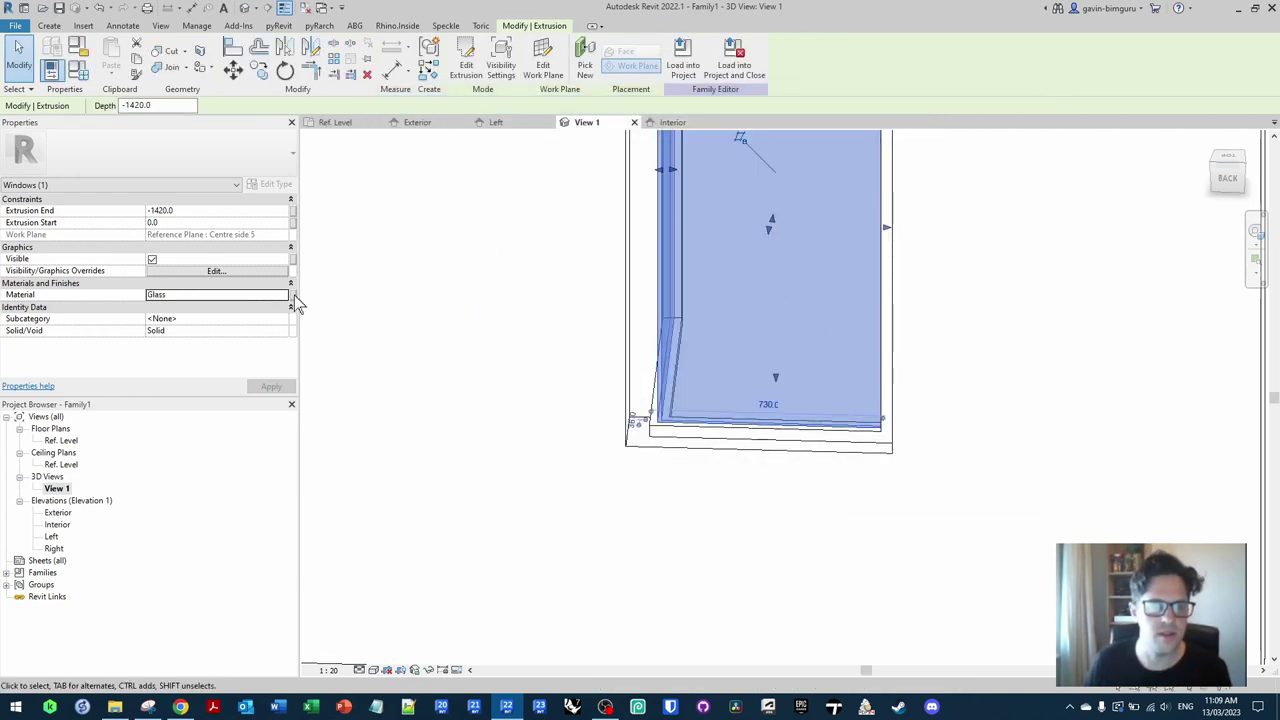
left_click(294, 295)
left_click(544, 426)
type("Glass mater")
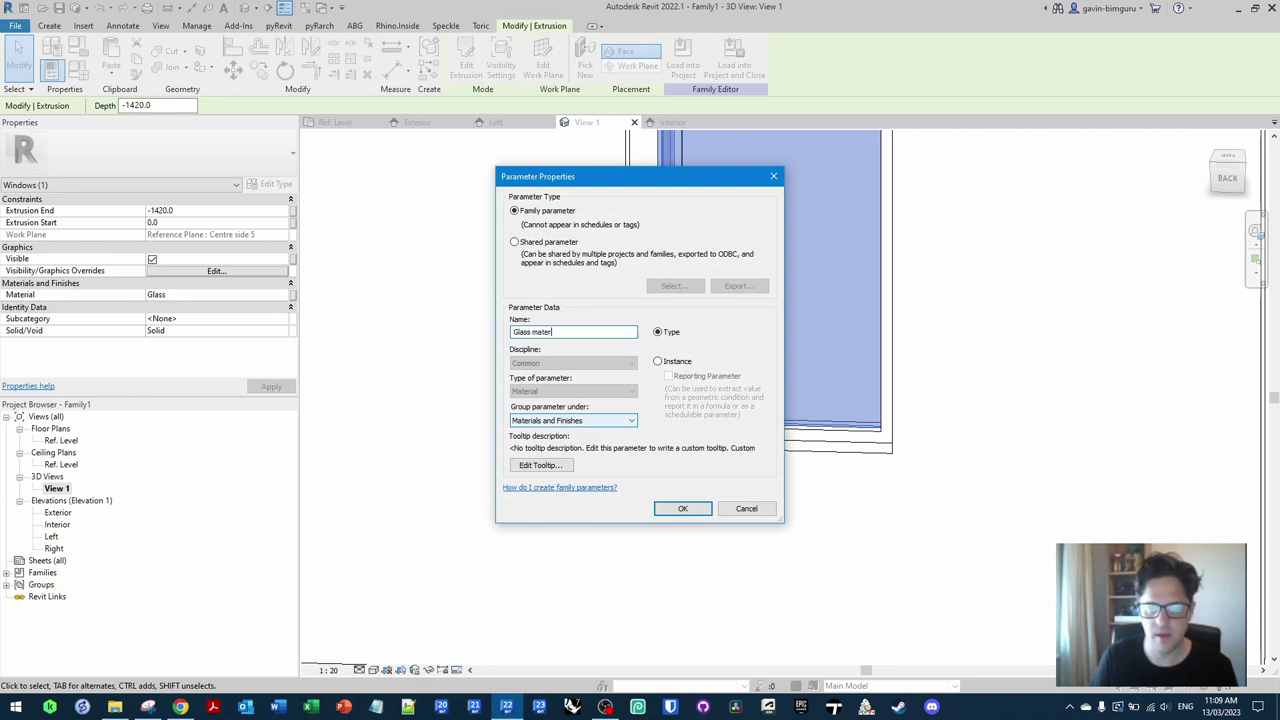
type("ial")
key("Return")
key("Return")
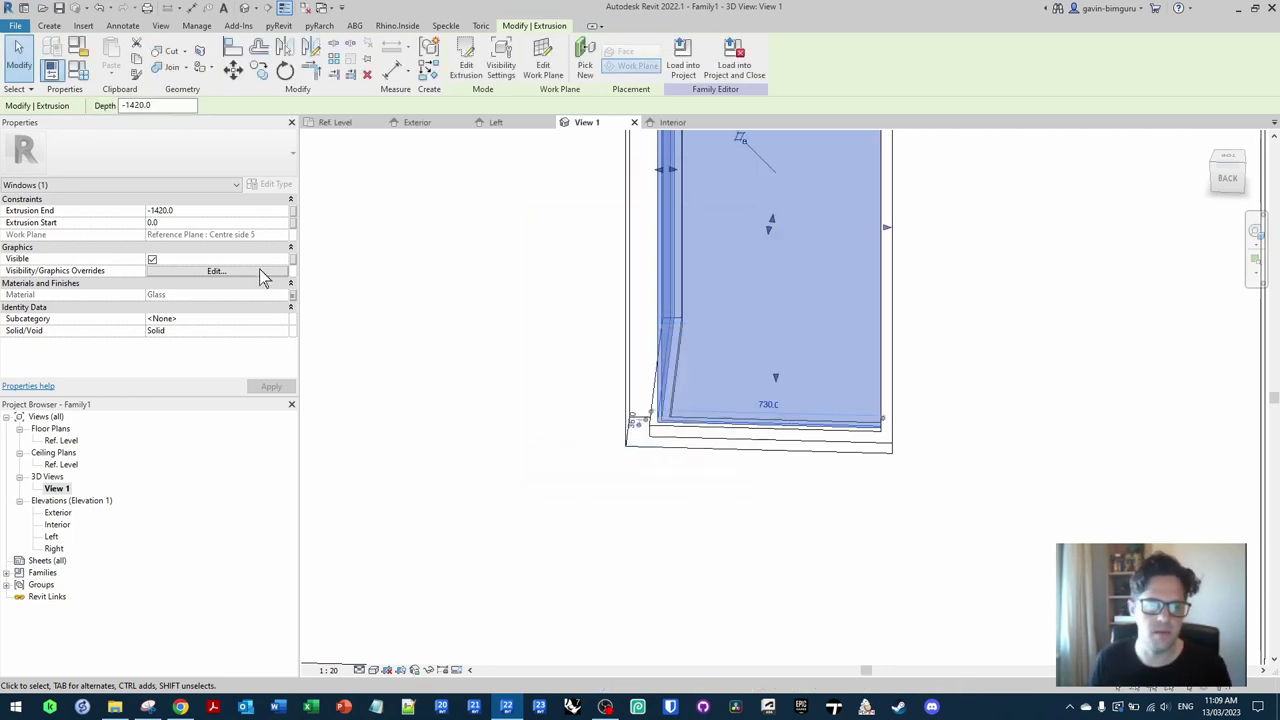
Step: Set the glazing extrusion's subcategory to Glass
left_click(282, 319)
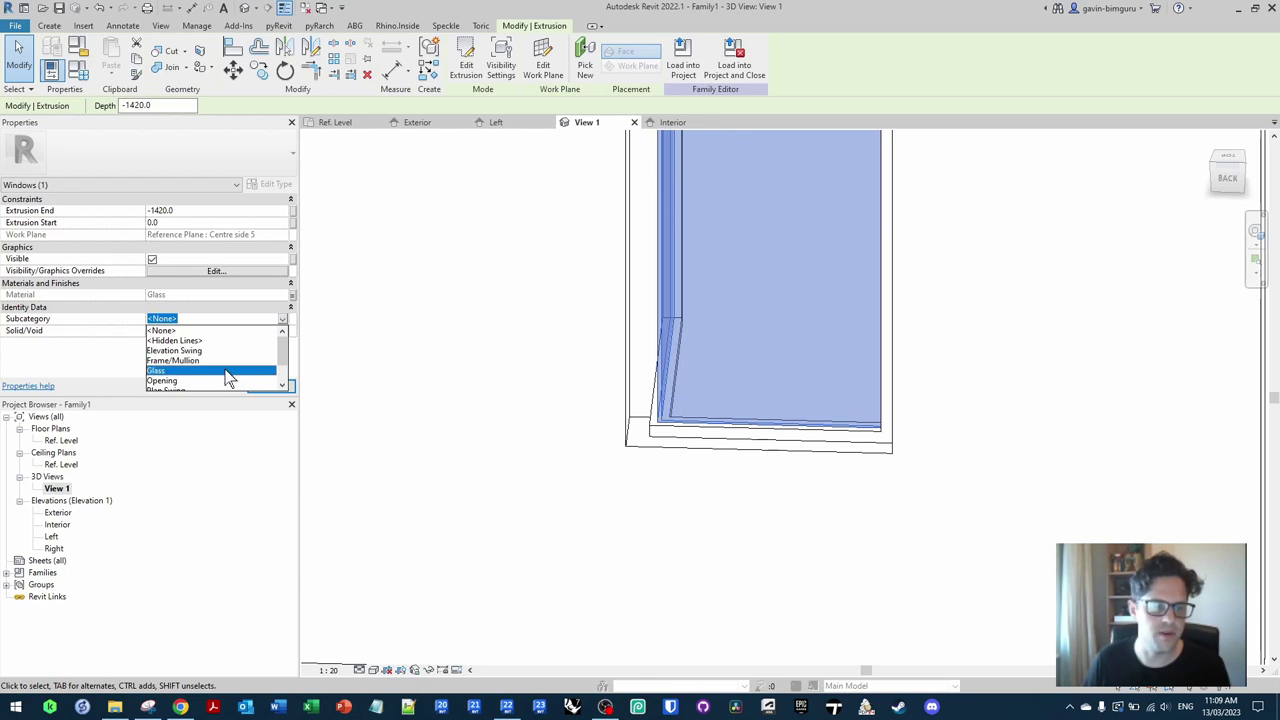
left_click(225, 378)
left_click(471, 332)
scroll(562, 375, "down", 3)
Step: Enable Shared and Cut with Voids When Loaded for the family, and close the inactive views
middle_click_drag(598, 469, 806, 454, "shift")
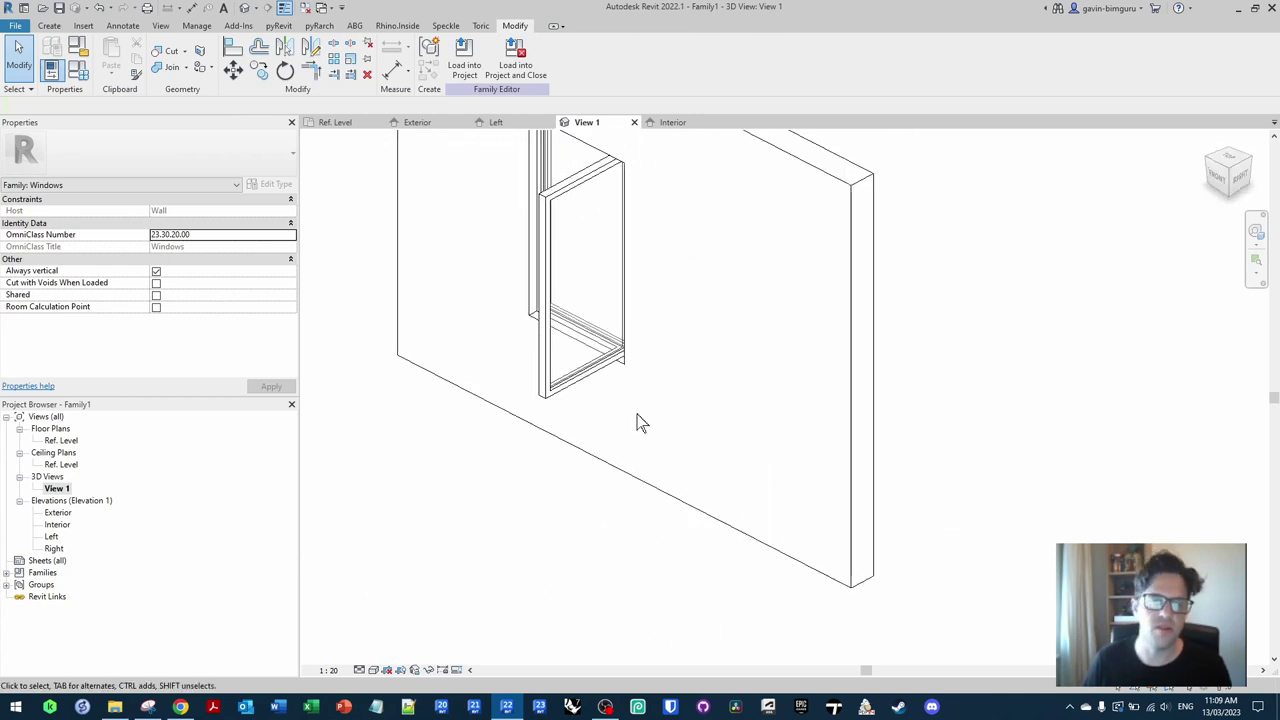
middle_click_drag(678, 352, 743, 487, "shift")
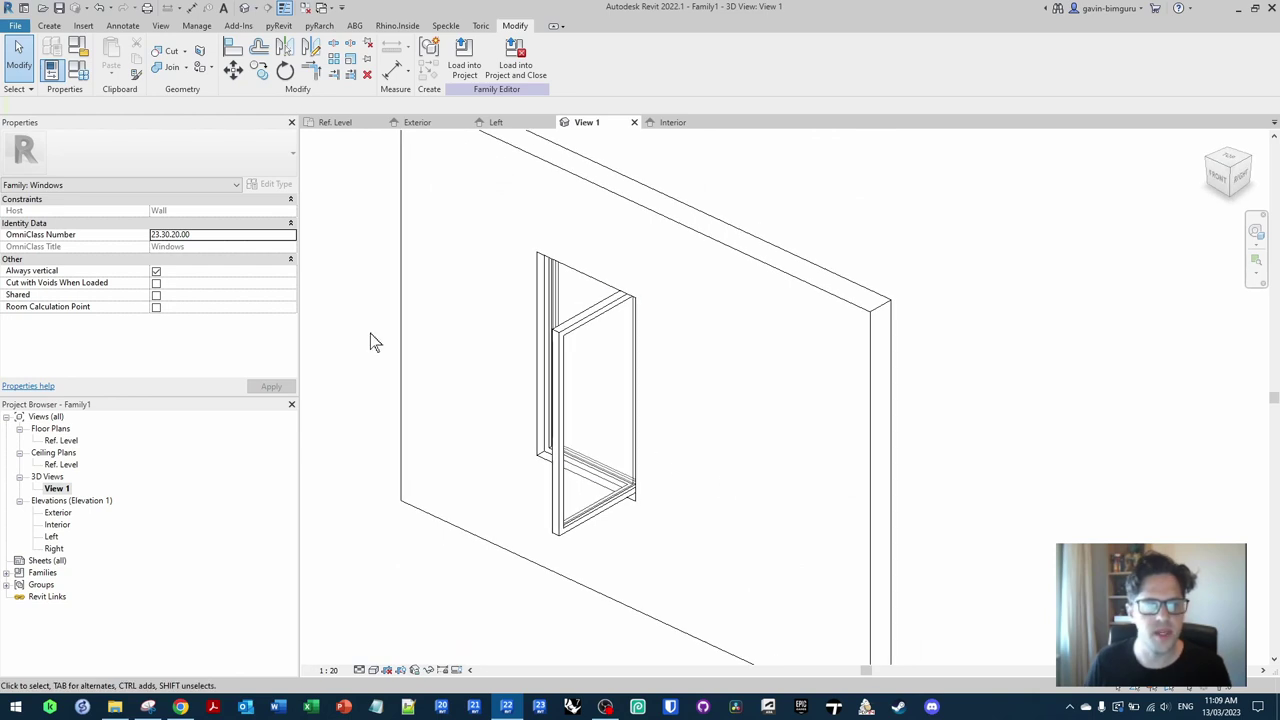
left_click(157, 296)
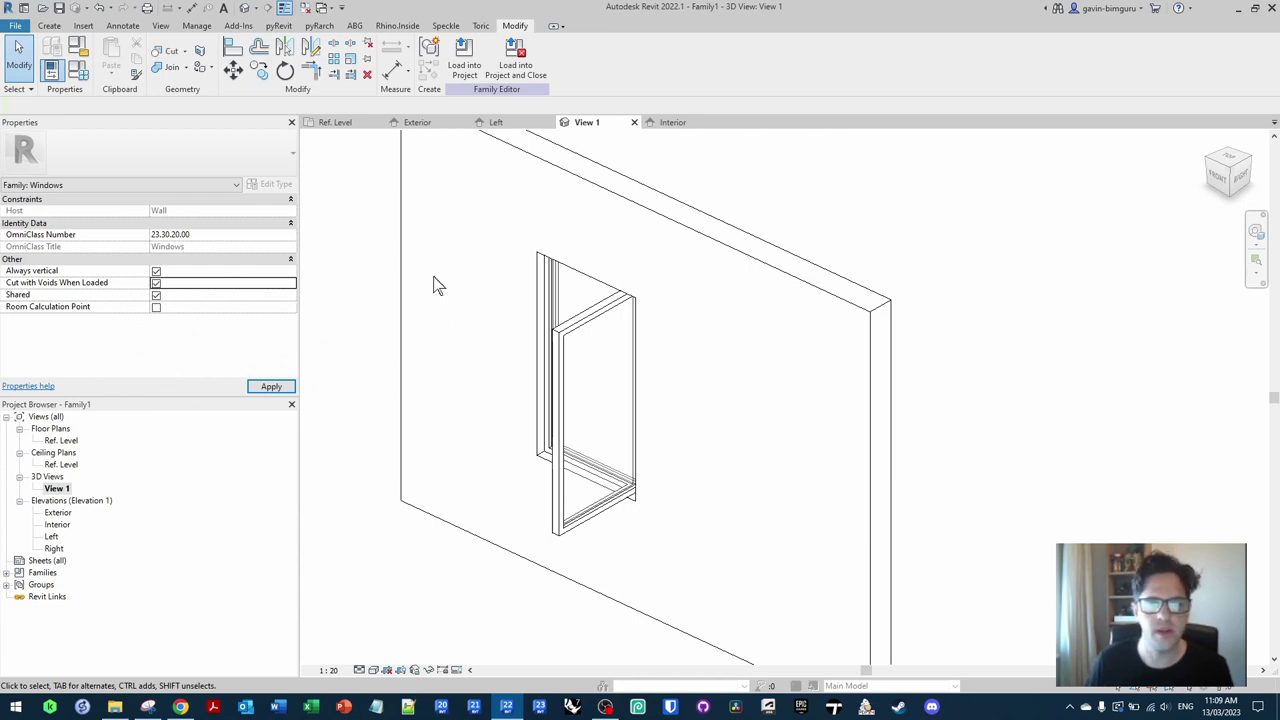
left_click(306, 9)
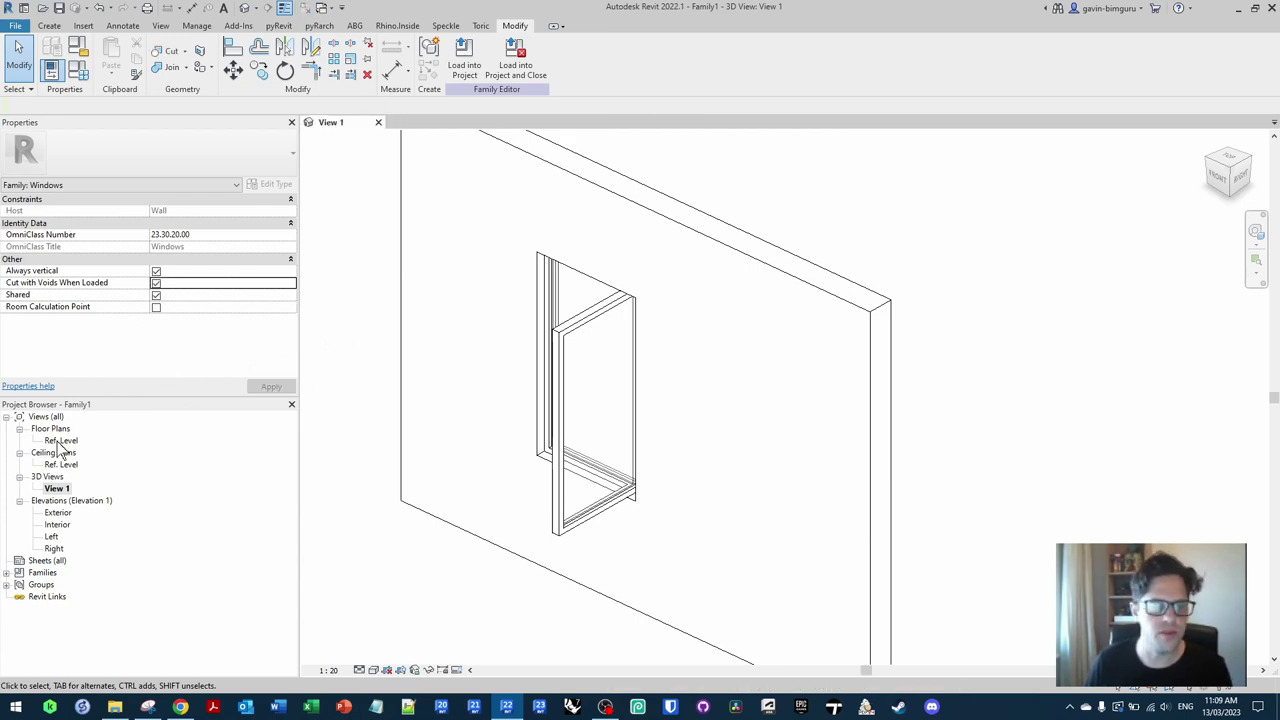
Step: In the Ref. Level plan, create a square 250 mm void extrusion on the interior side between the two window legs
double_click(61, 441)
scroll(606, 415, "up", 3)
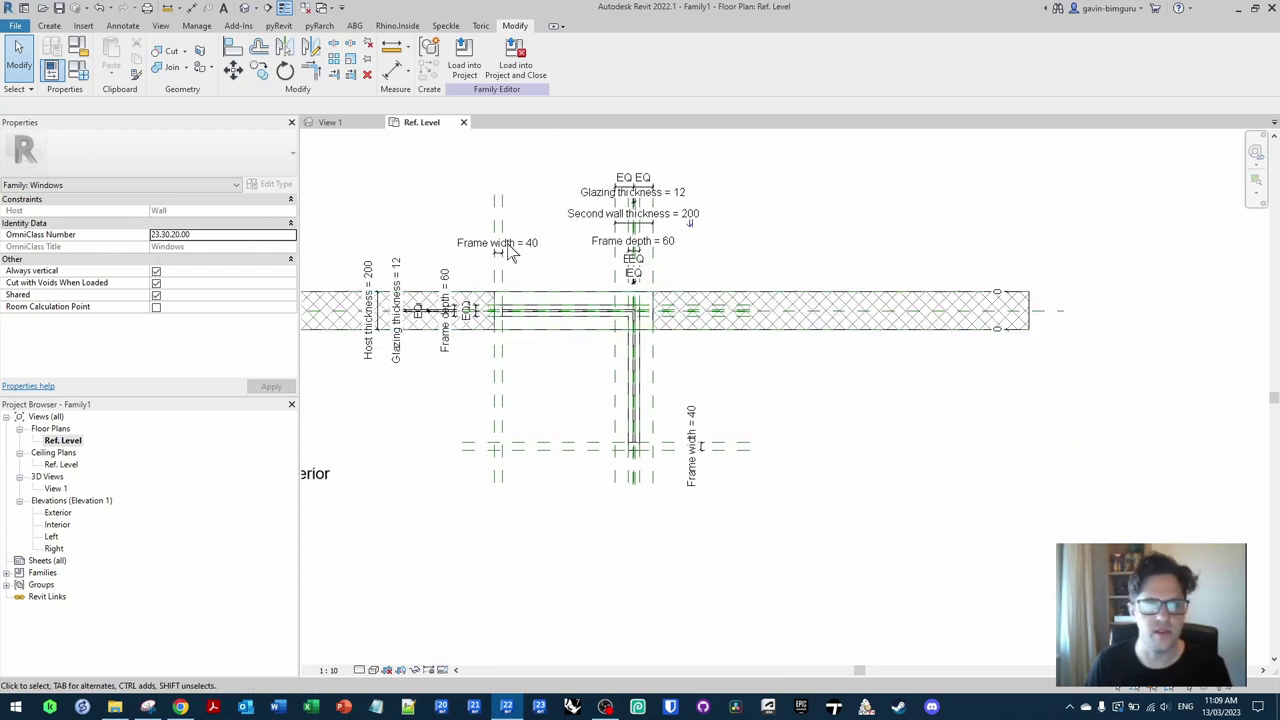
left_click(48, 26)
left_click(266, 82)
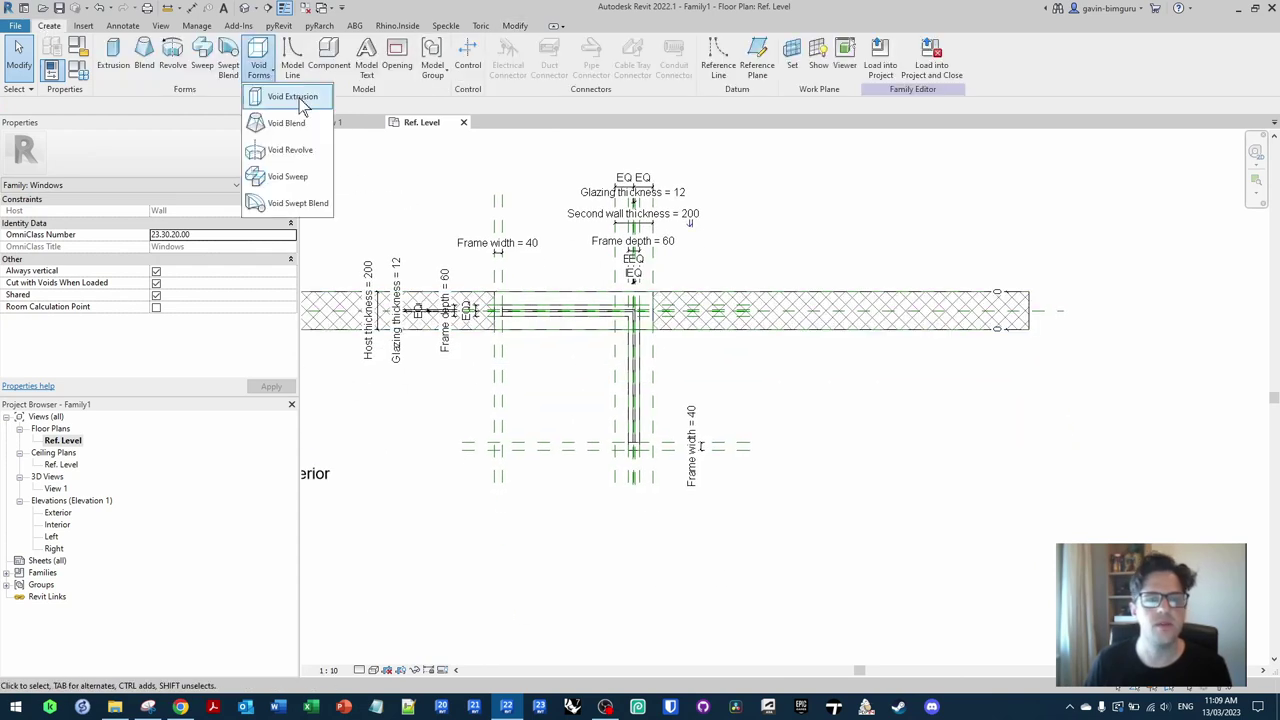
left_click(300, 97)
left_click(527, 352)
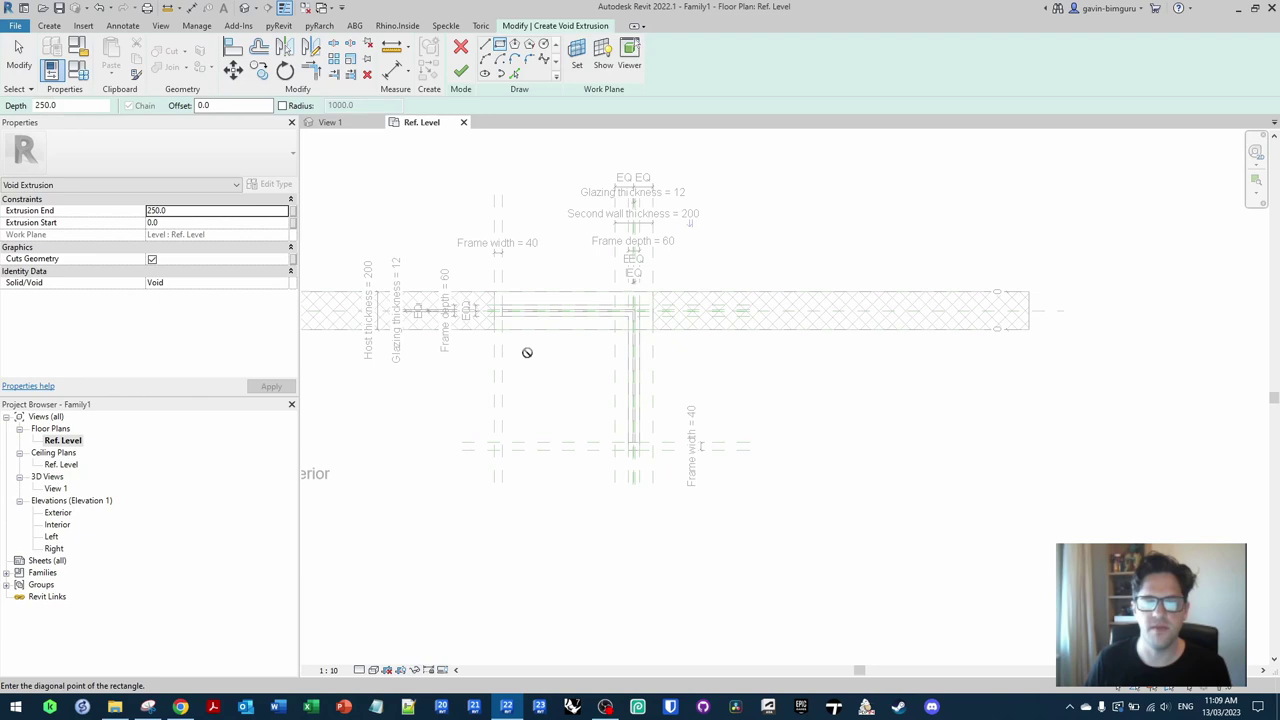
left_click(591, 416)
left_click(460, 70)
key("Escape")
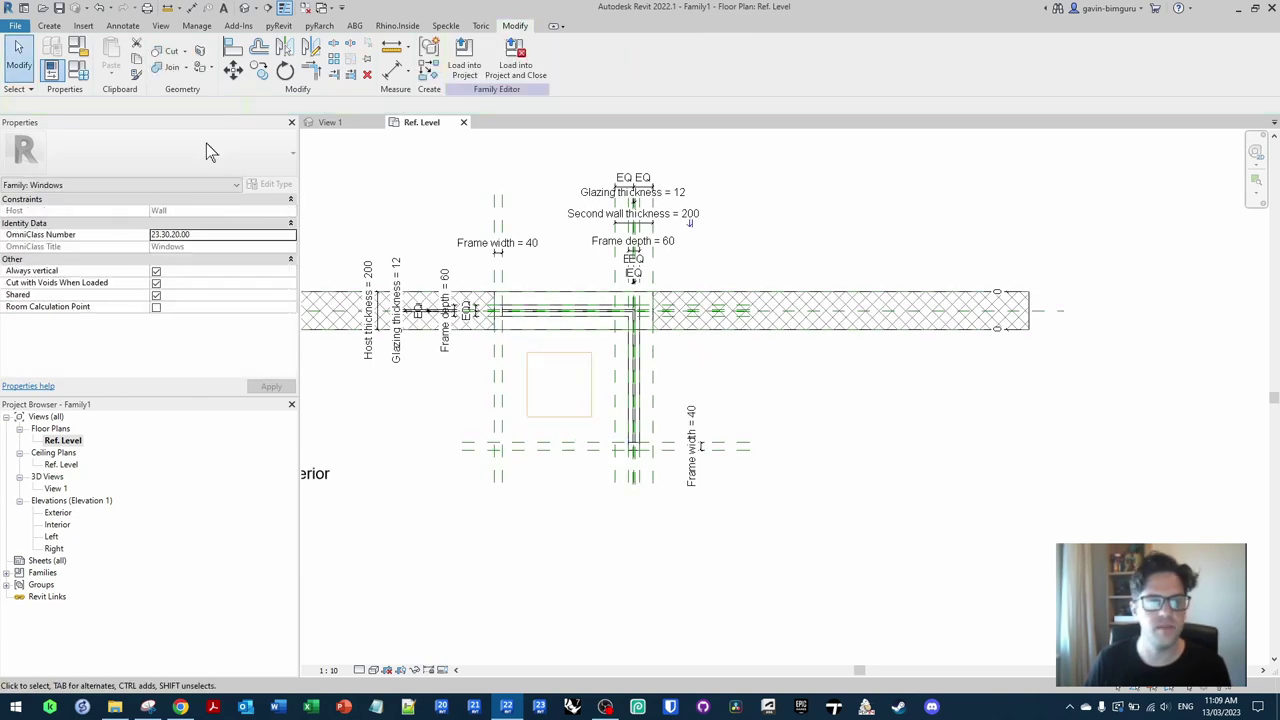
left_click(186, 58)
left_click(191, 98)
left_click(535, 353)
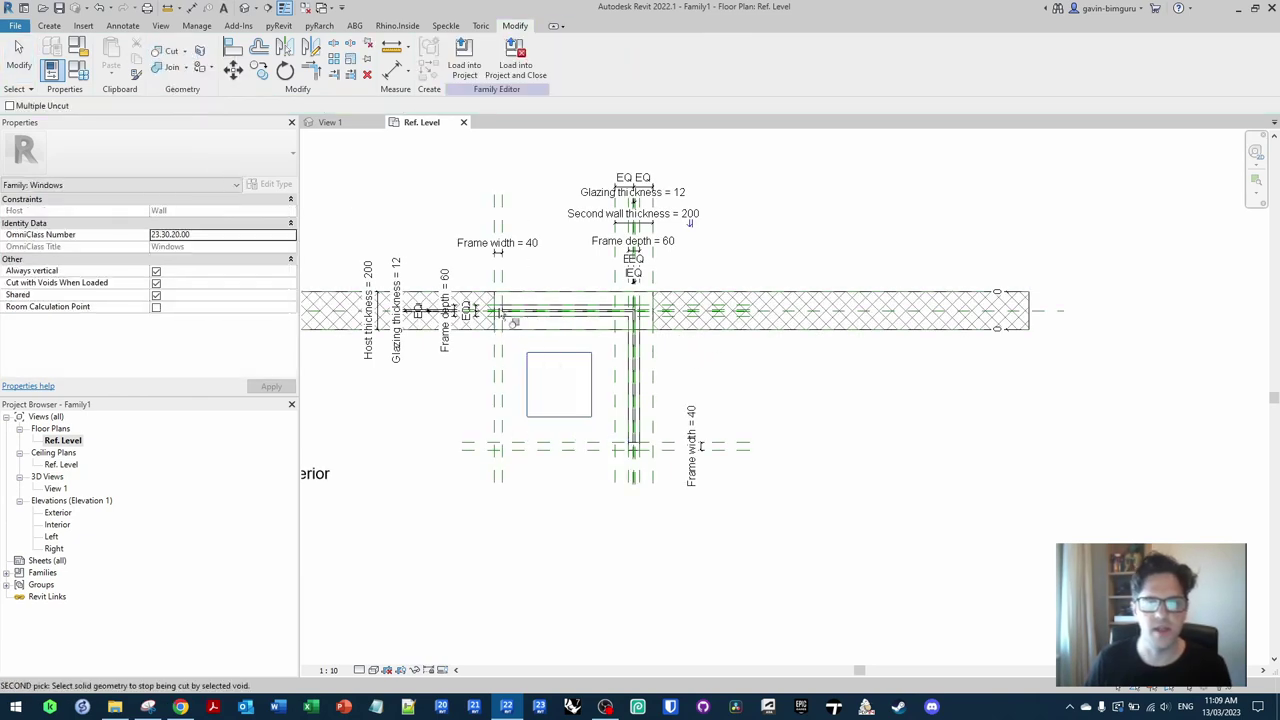
key("Escape")
Step: Stretch the void extrusion sideways across the second window leg so it overlaps that leg's frame in plan
left_click(592, 384)
scroll(596, 387, "up", 2)
left_click_drag(596, 385, 706, 384)
left_click(866, 387)
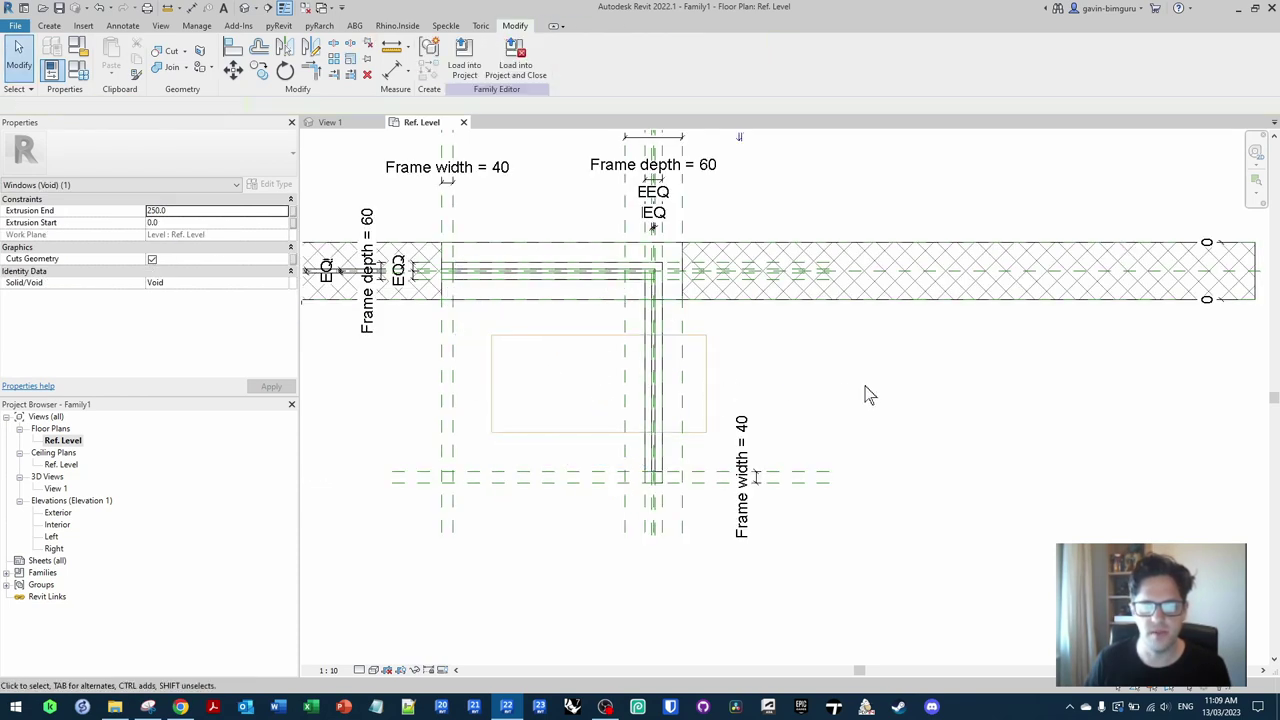
Step: Try to uncut the void extrusion from the second leg's frame in the Ref. Level plan
left_click(186, 51)
left_click(191, 98)
left_click(648, 342)
left_click(663, 338)
key("Escape")
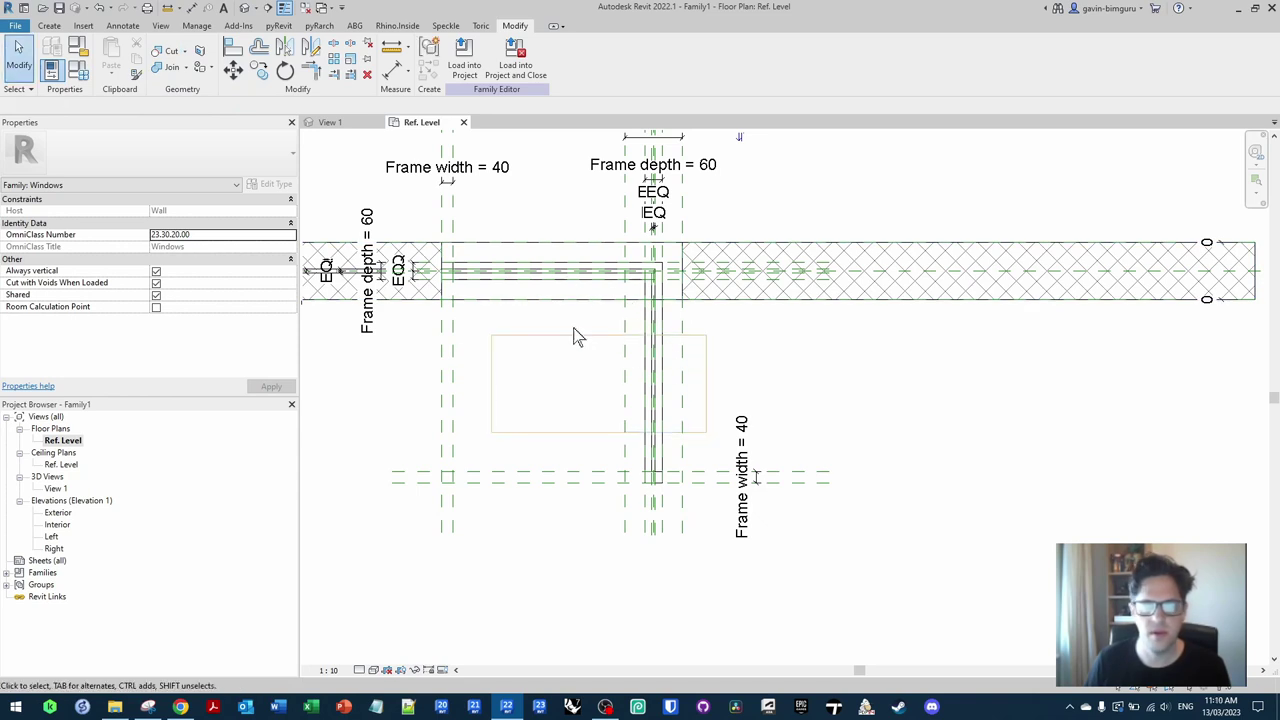
Step: In the Exterior elevation, stretch the void extrusion upward past the window head to about 2795 mm
double_click(57, 512)
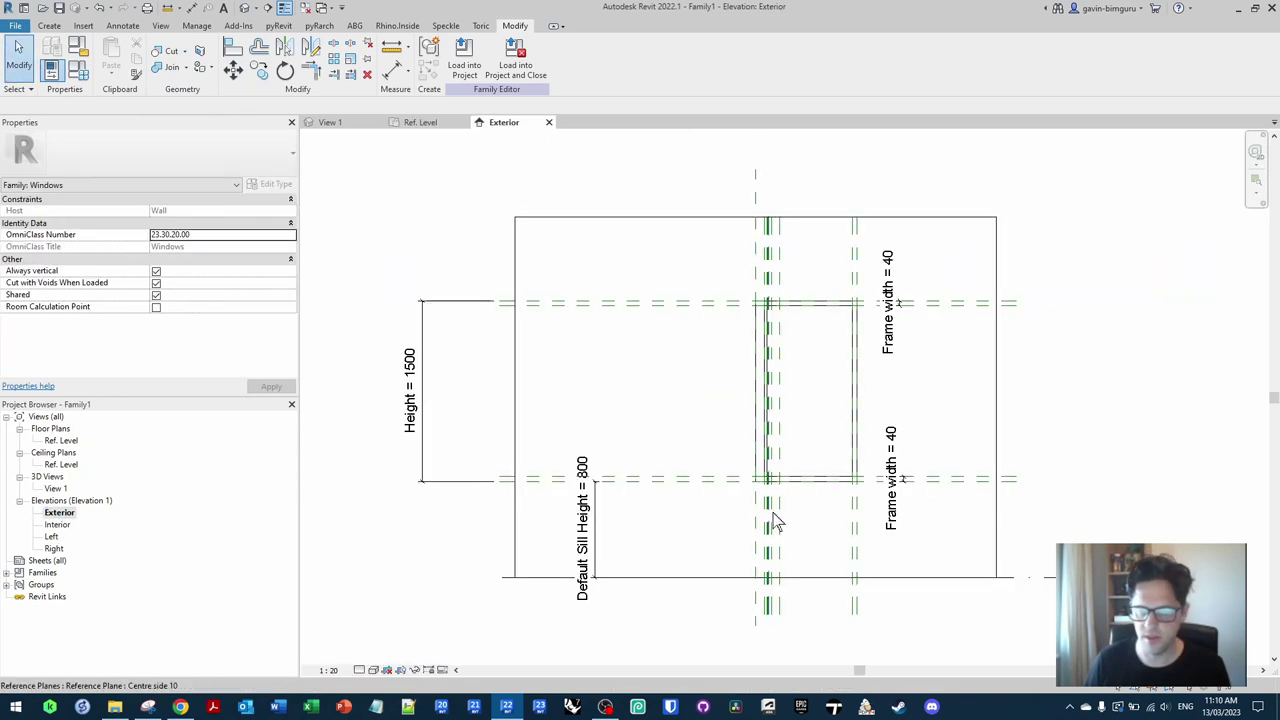
left_click(738, 518)
left_click(530, 651)
left_click(387, 670)
left_click(398, 628)
left_click(792, 548)
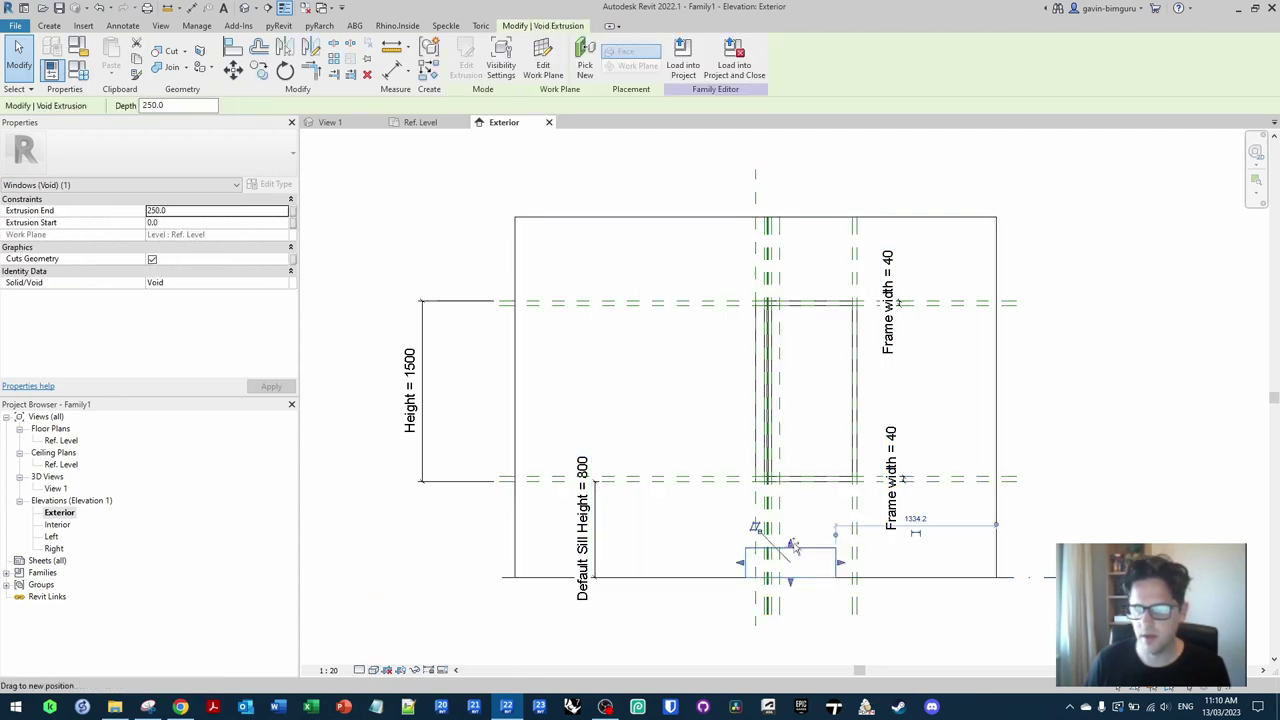
left_click(314, 190)
Step: In 3D View 1, use Uncut Geometry between the void extrusion and the window geometry it overlaps
double_click(55, 488)
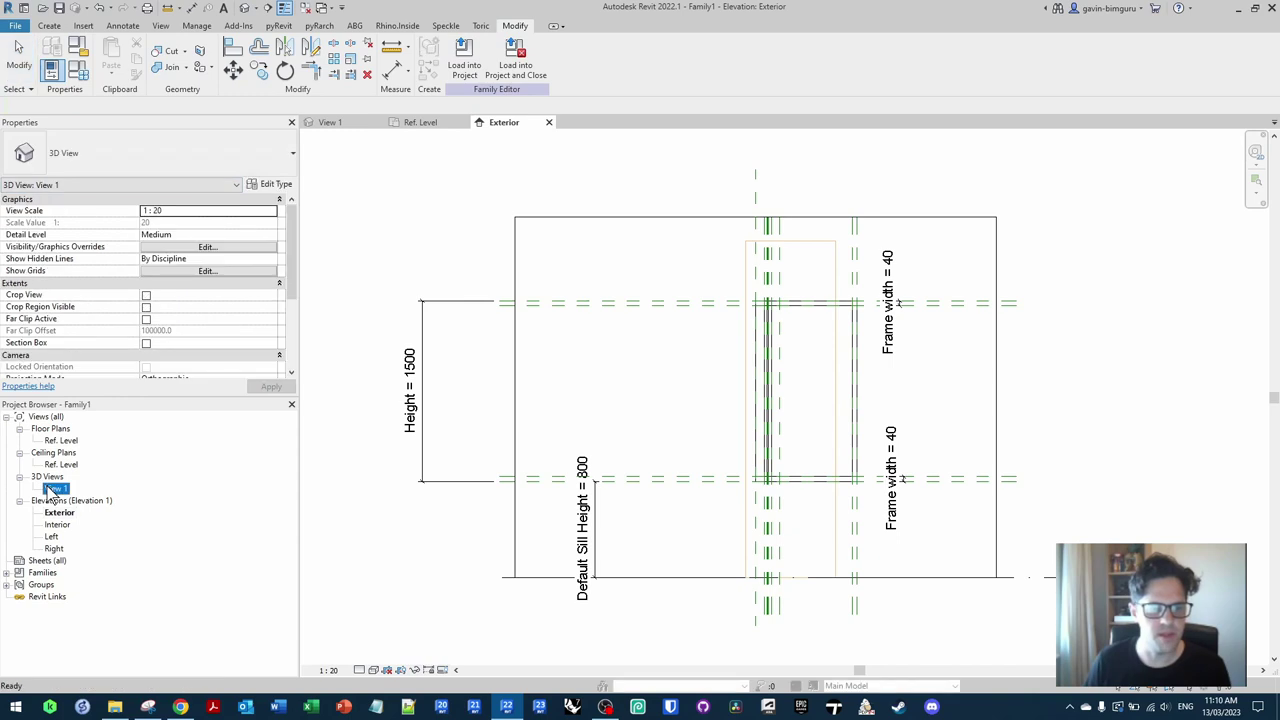
middle_click_drag(351, 378, 640, 430, "shift")
left_click(185, 51)
left_click(200, 97)
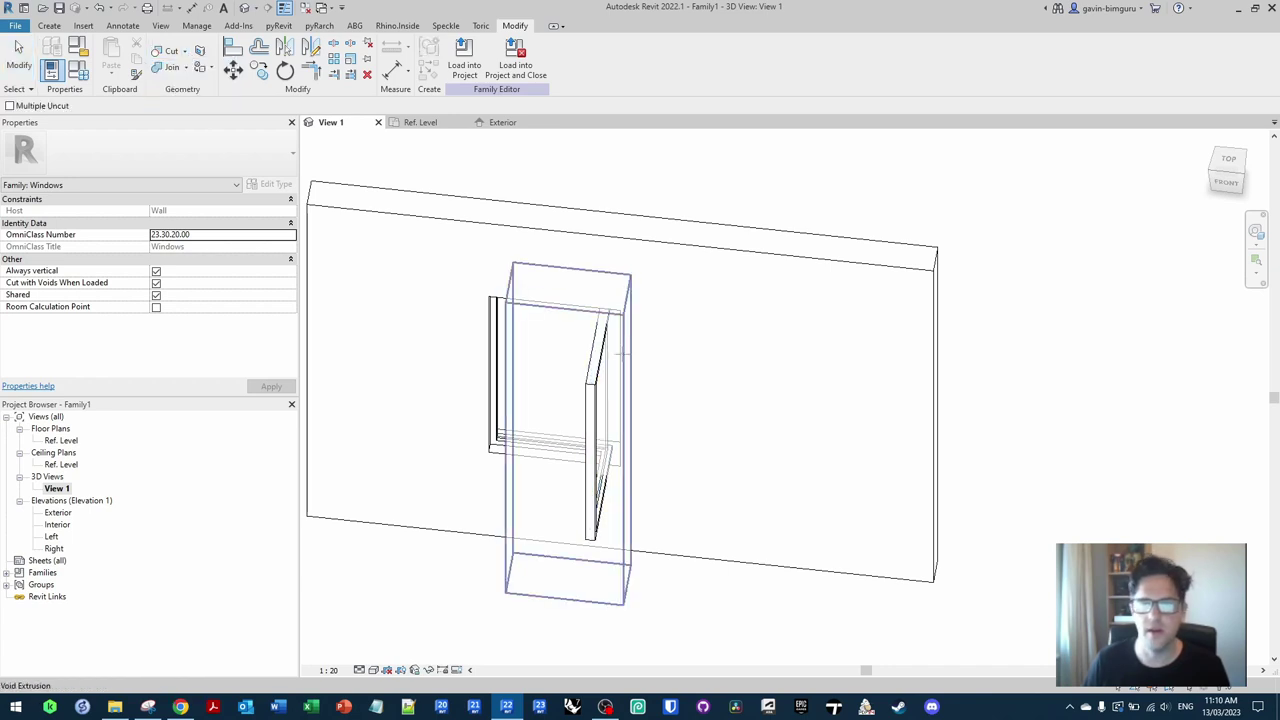
left_click(617, 345)
left_click(620, 340)
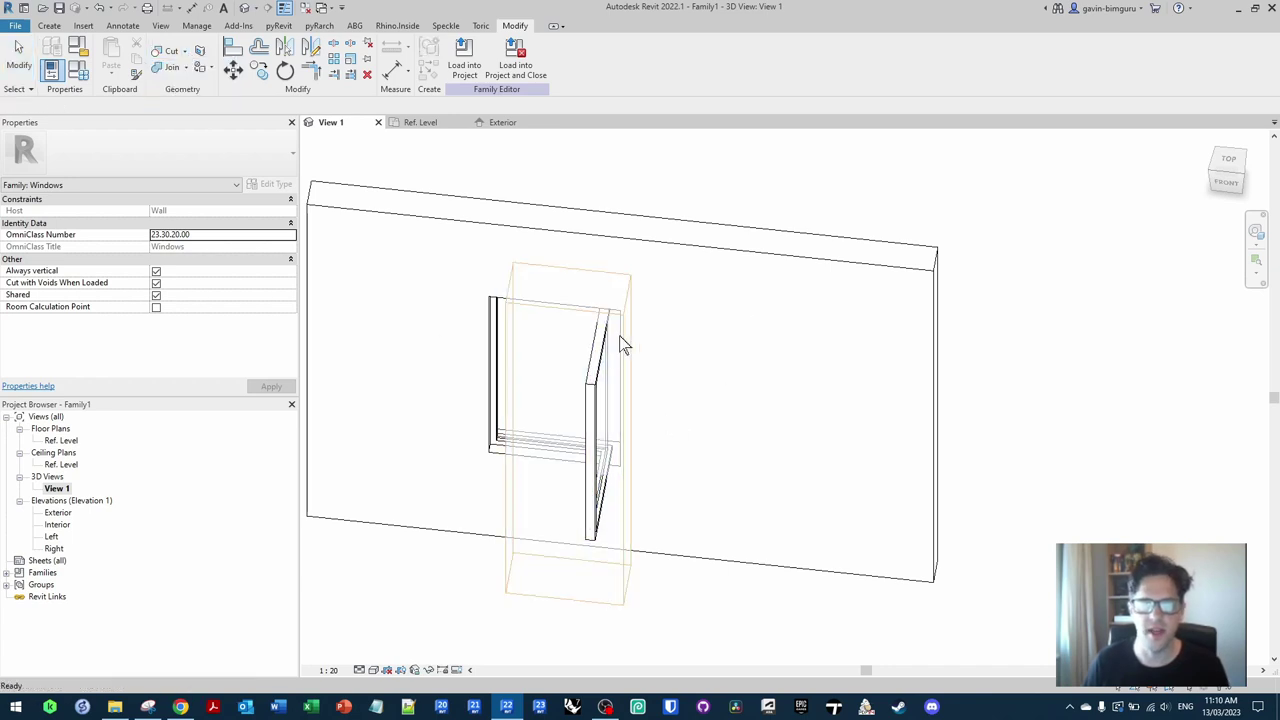
Step: Edit the void's sketch in the Ref. Level plan, aligning its edges to the main leg's outer jamb plane and second leg's outer end plane
left_click(60, 440)
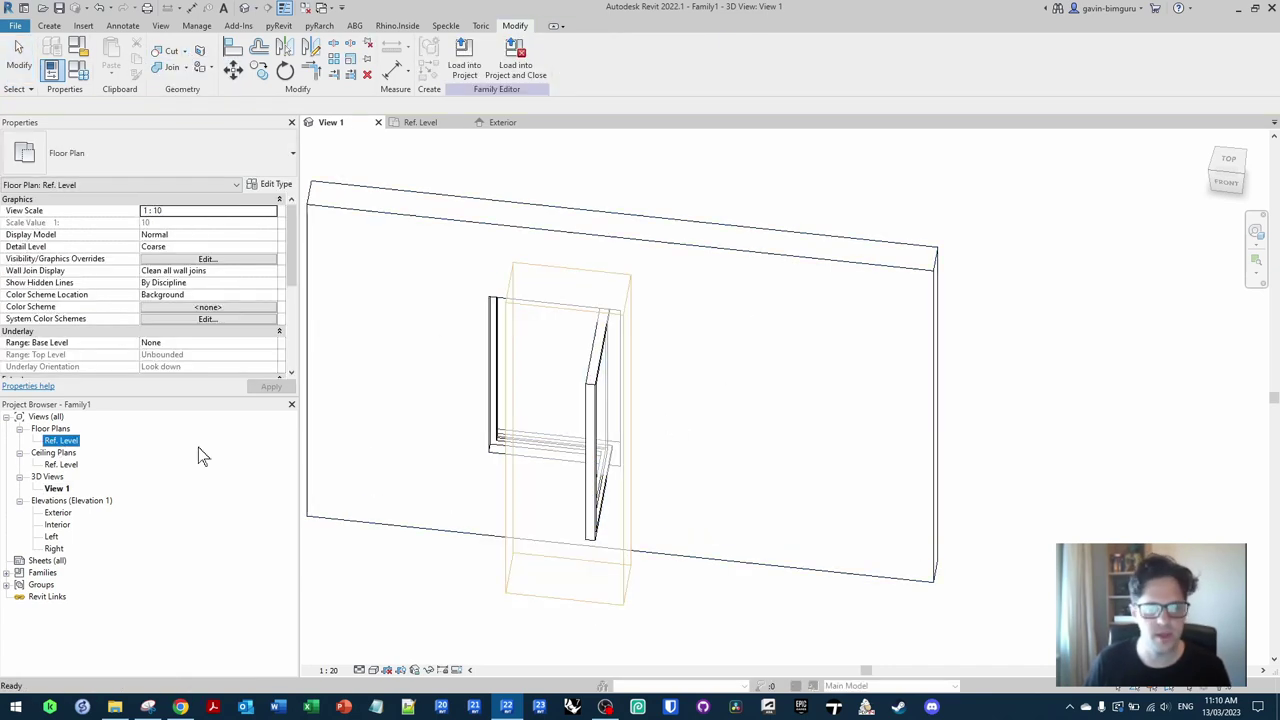
double_click(62, 442)
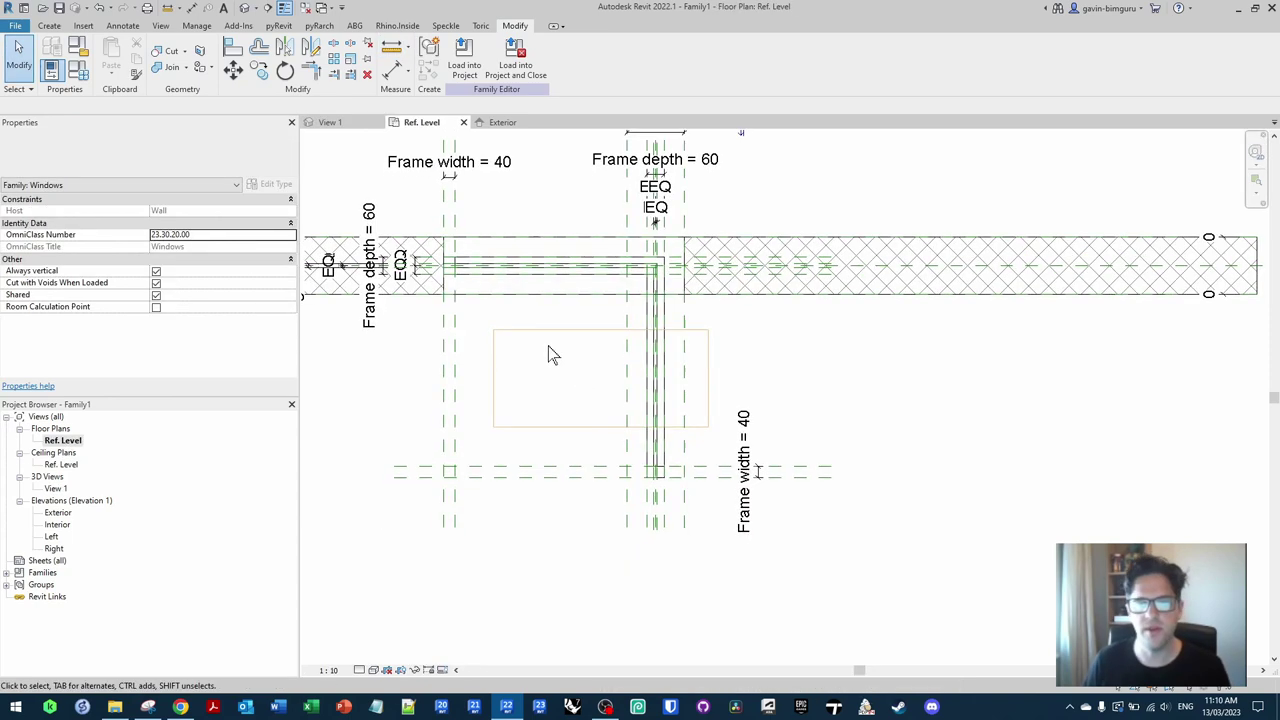
double_click(566, 336)
key("a")
key("l")
left_click(445, 350)
left_click(493, 372)
left_click(514, 478)
left_click(552, 427)
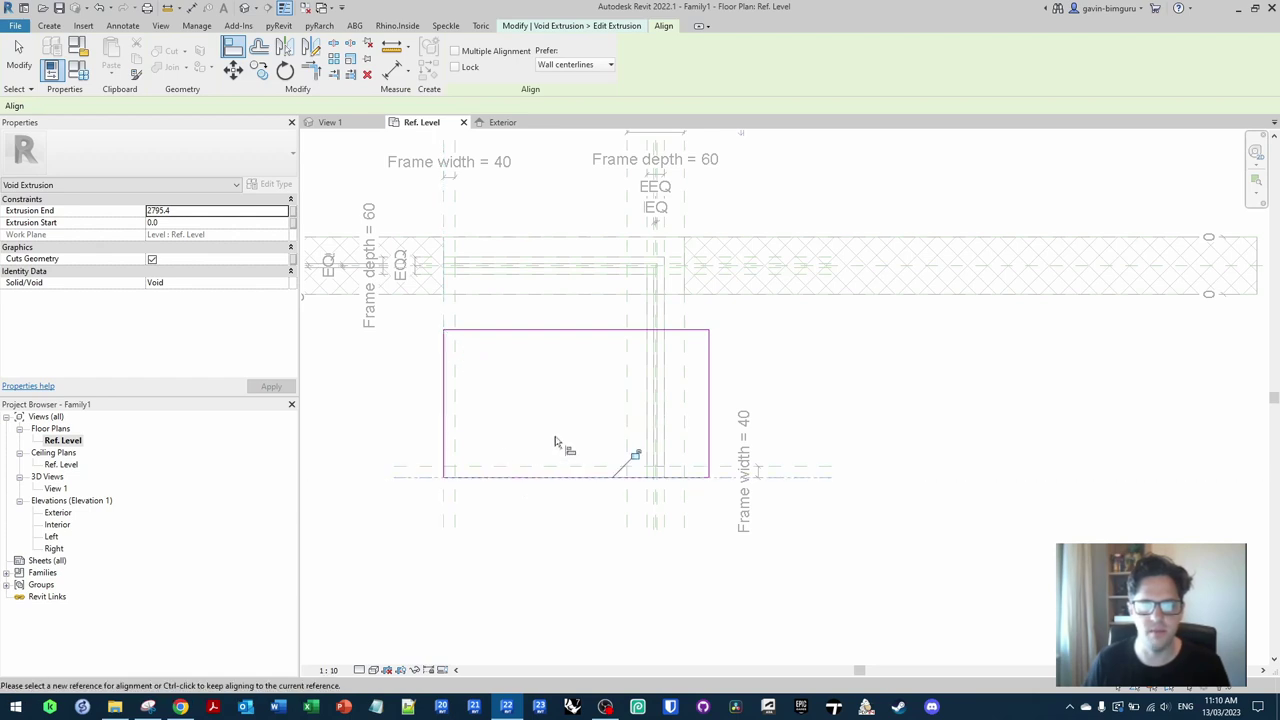
Step: Align the remaining void sketch edges to the second wall's outer reference plane and the host wall's exterior face, and finish the sketch
left_click(685, 492)
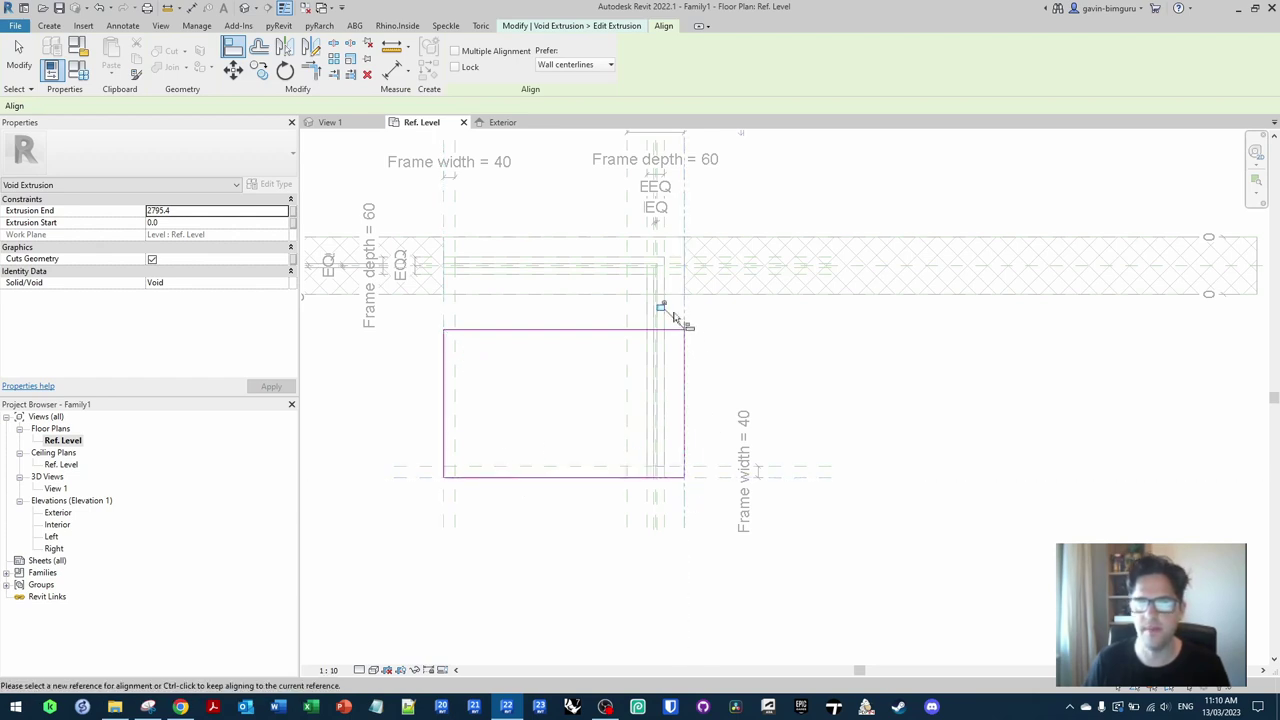
left_click(582, 331)
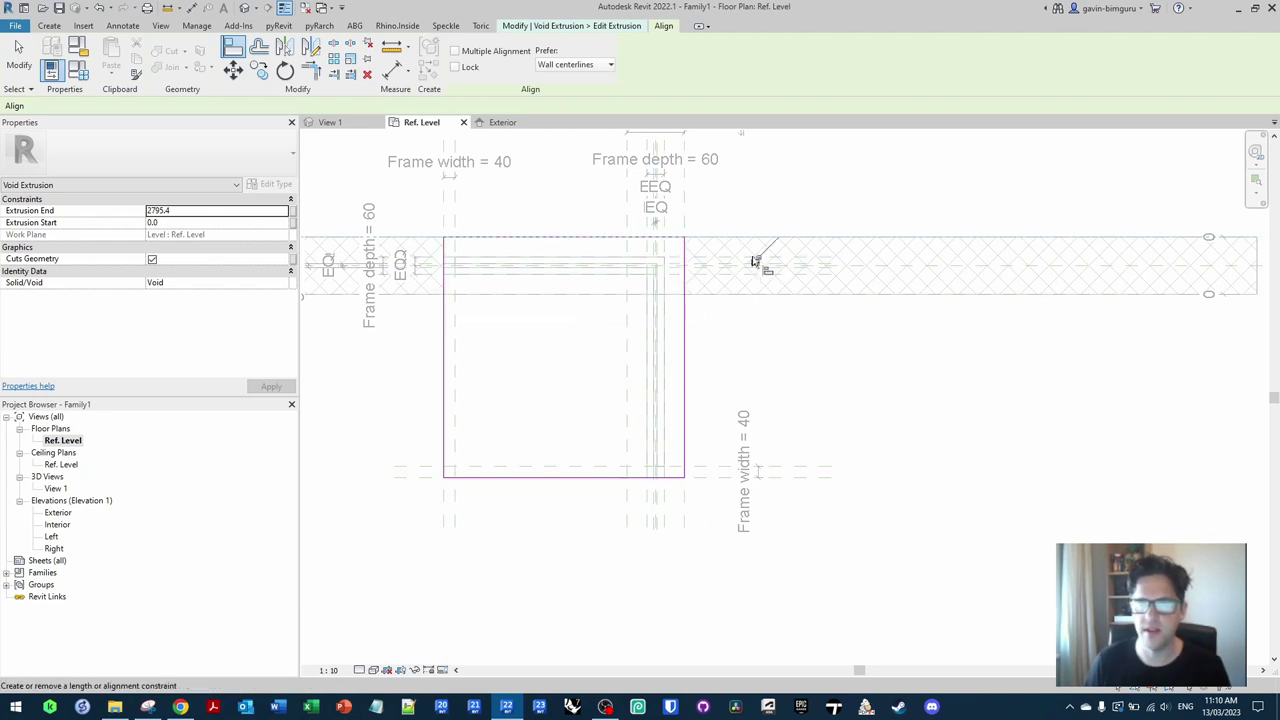
key("Escape")
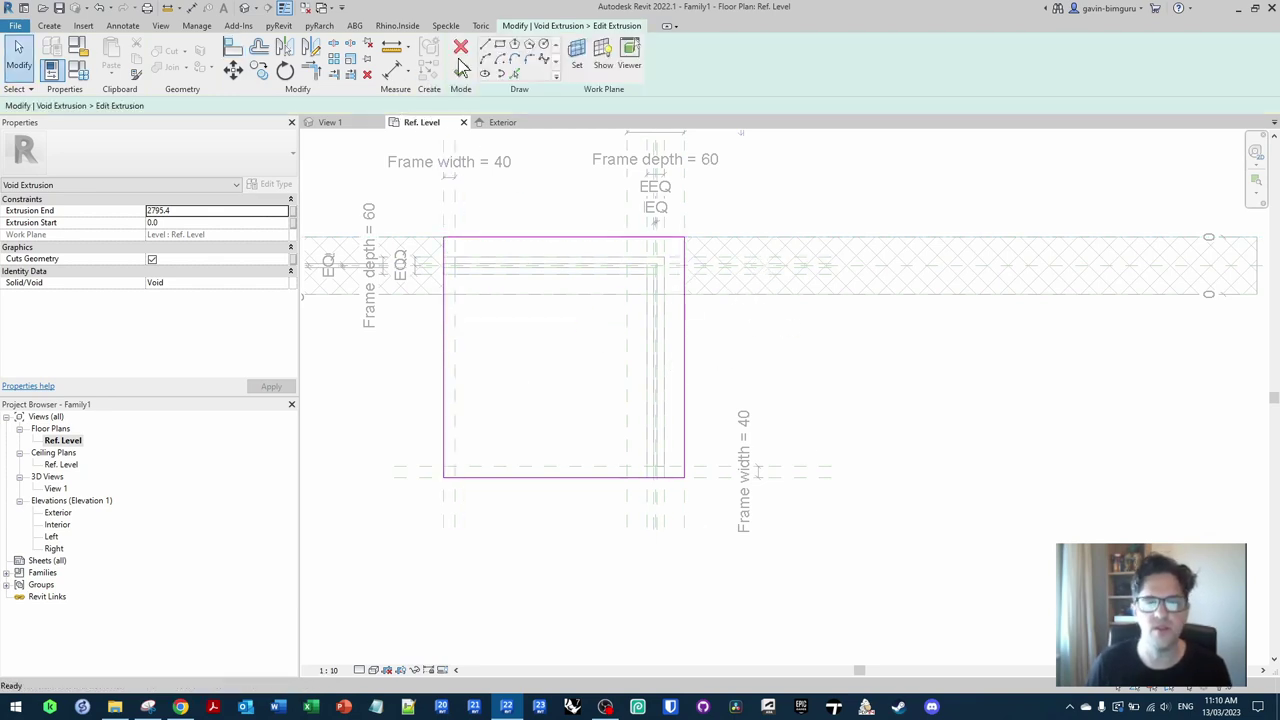
left_click(462, 76)
Step: In the Exterior elevation, change the void extrusion's work plane to the Sill reference plane
double_click(60, 512)
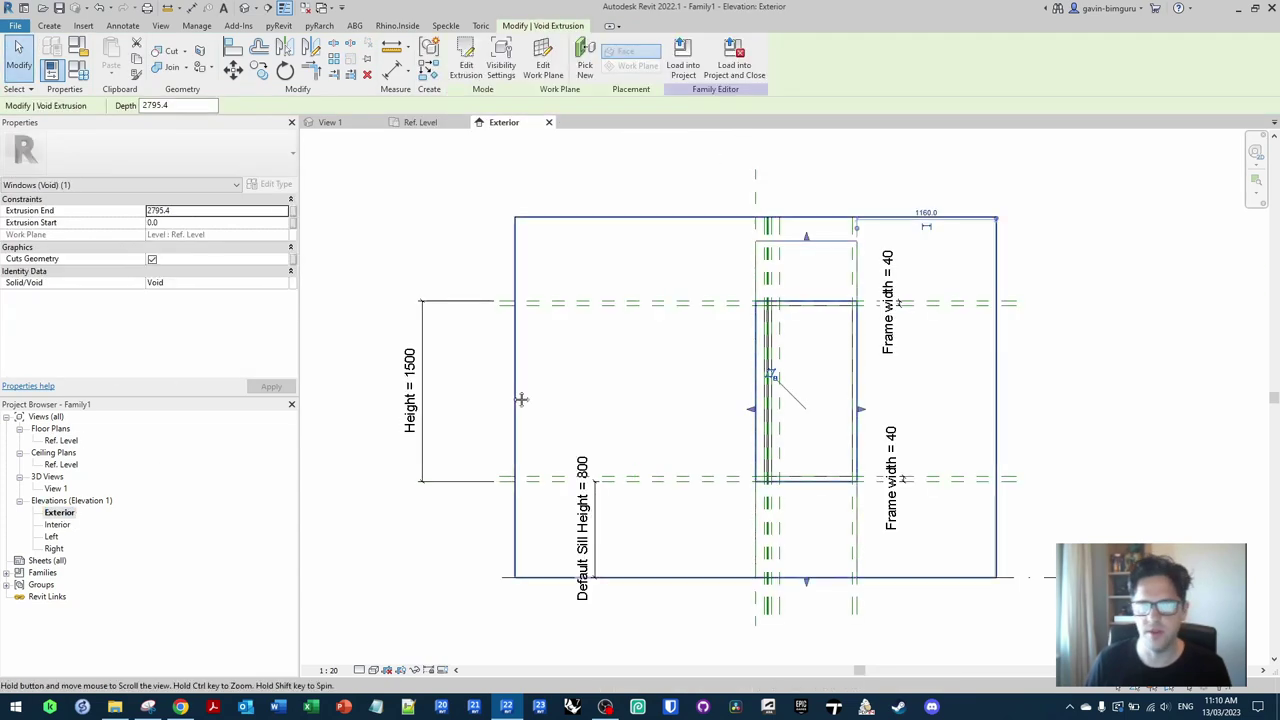
left_click(527, 68)
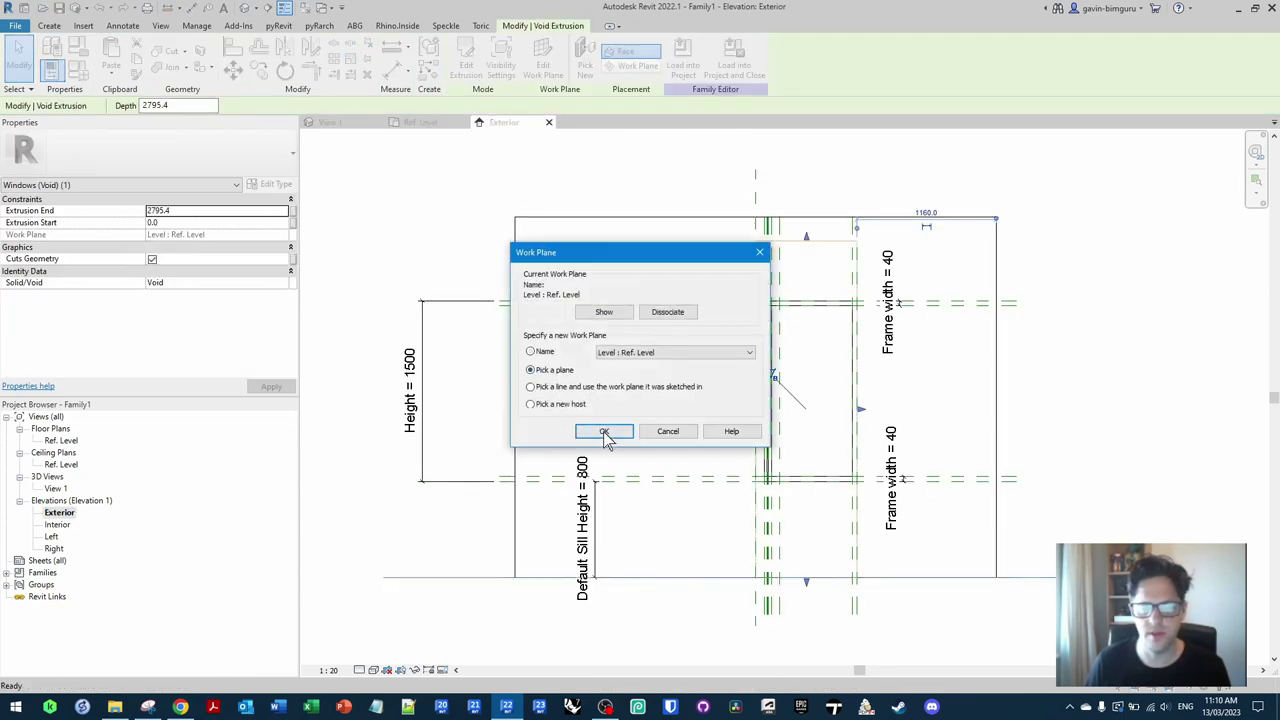
left_click(604, 431)
left_click(631, 479)
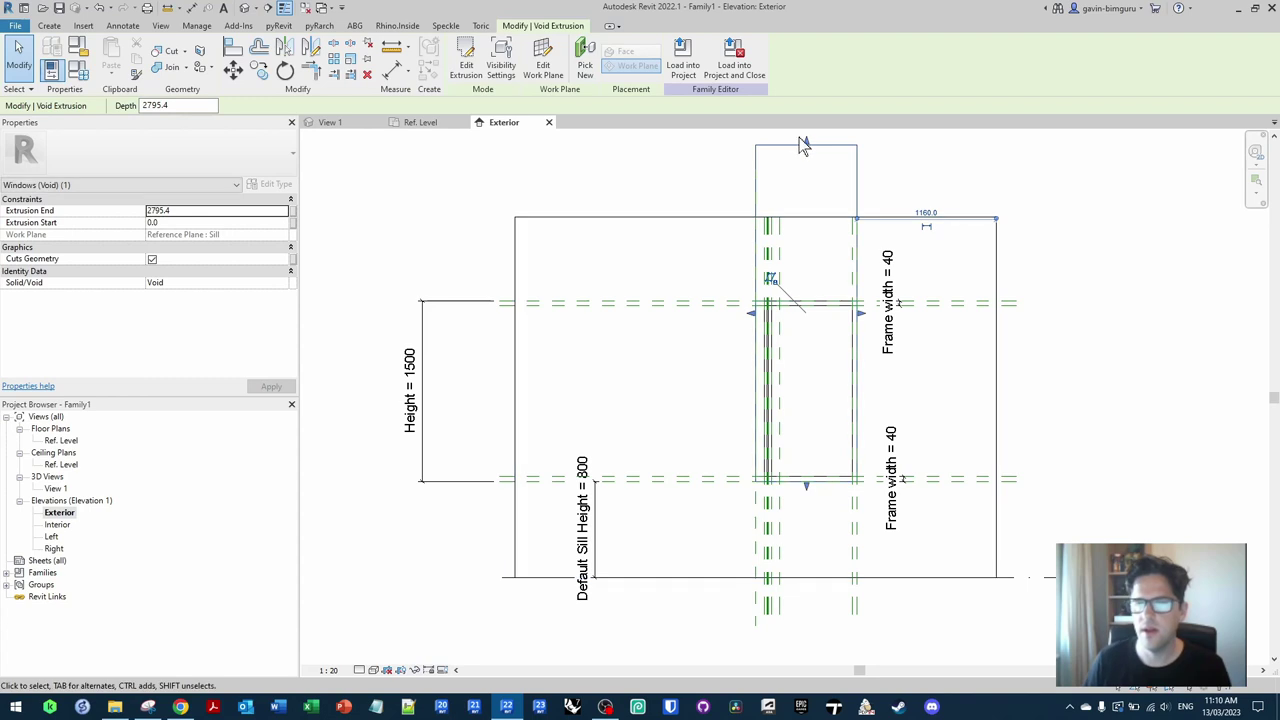
Step: Align the void extrusion's top edge to the Head reference plane in the Exterior elevation
key("a")
key("l")
left_click(941, 303)
left_click(848, 358)
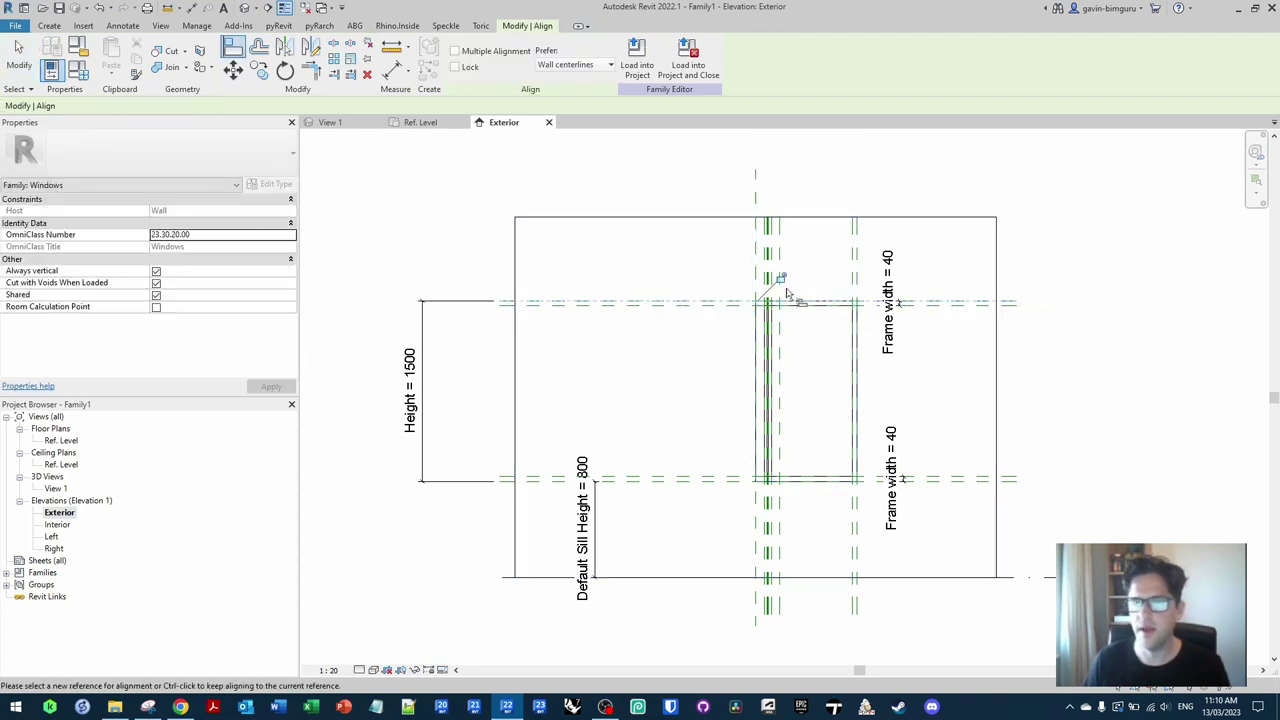
double_click(56, 488)
middle_click_drag(851, 506, 536, 393, "shift")
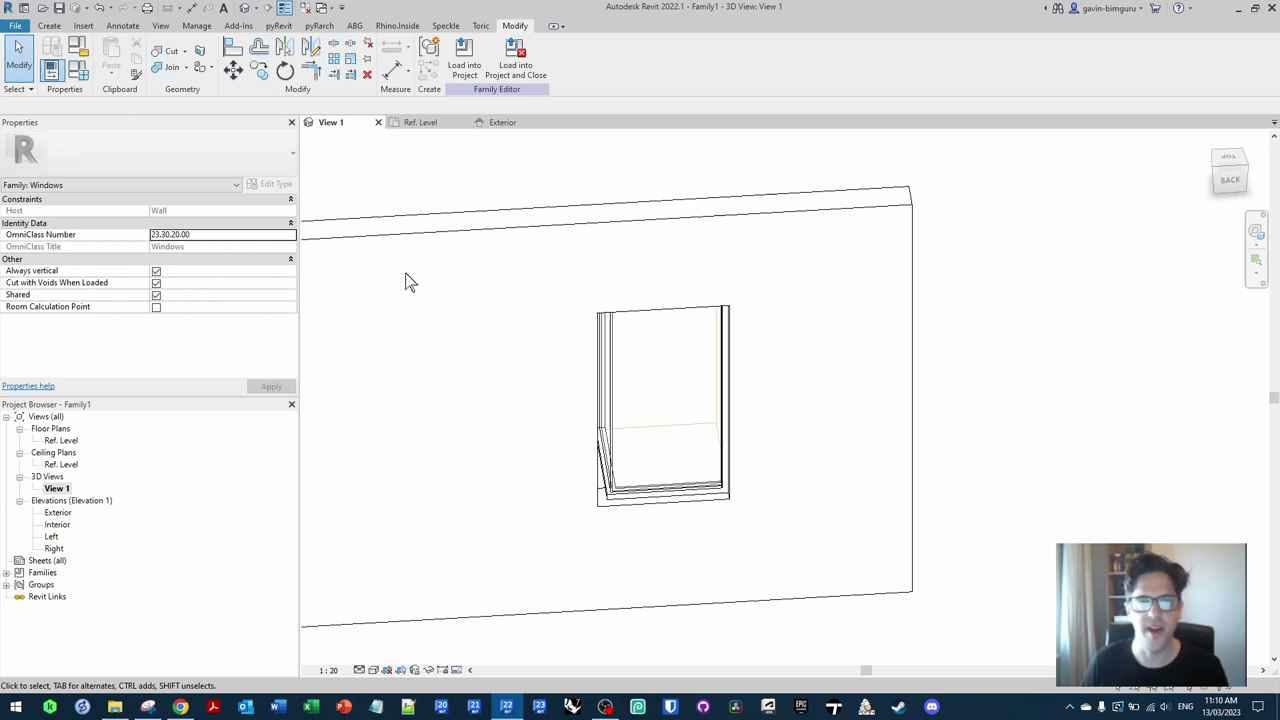
Step: Save the family to the Desktop as Corner window
key("ctrl+s")
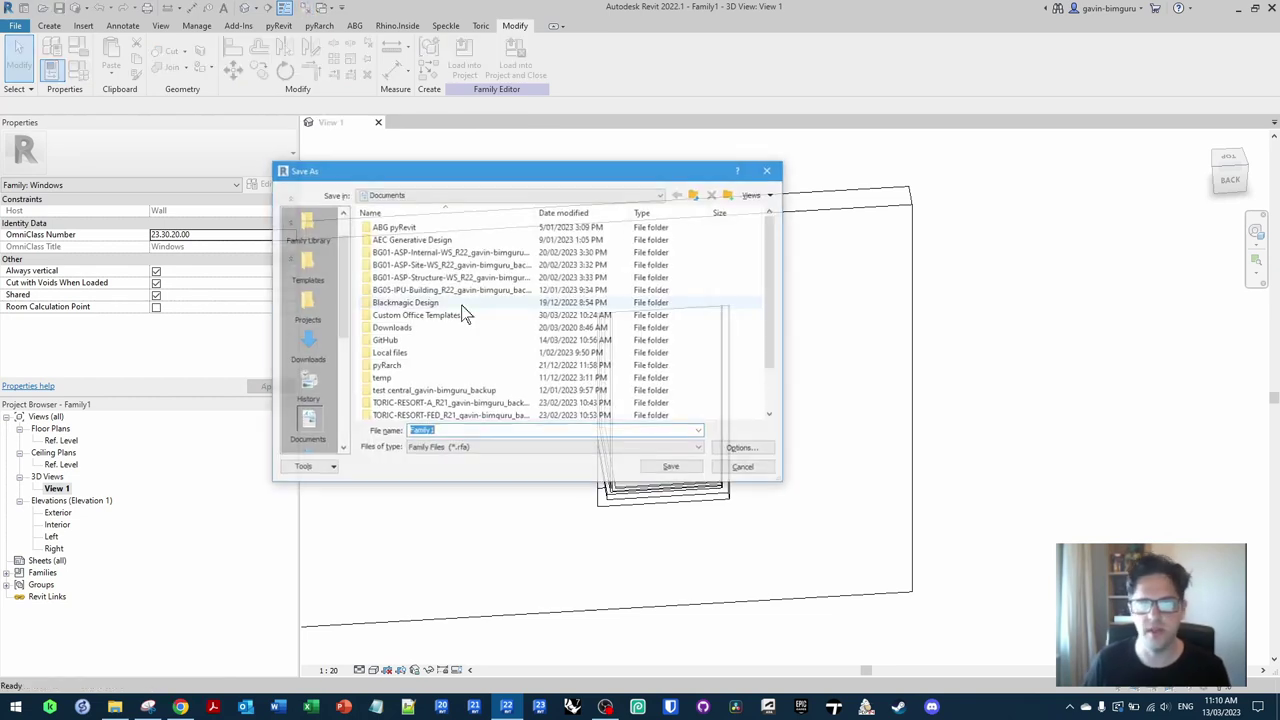
scroll(317, 365, "down", 5)
left_click(307, 350)
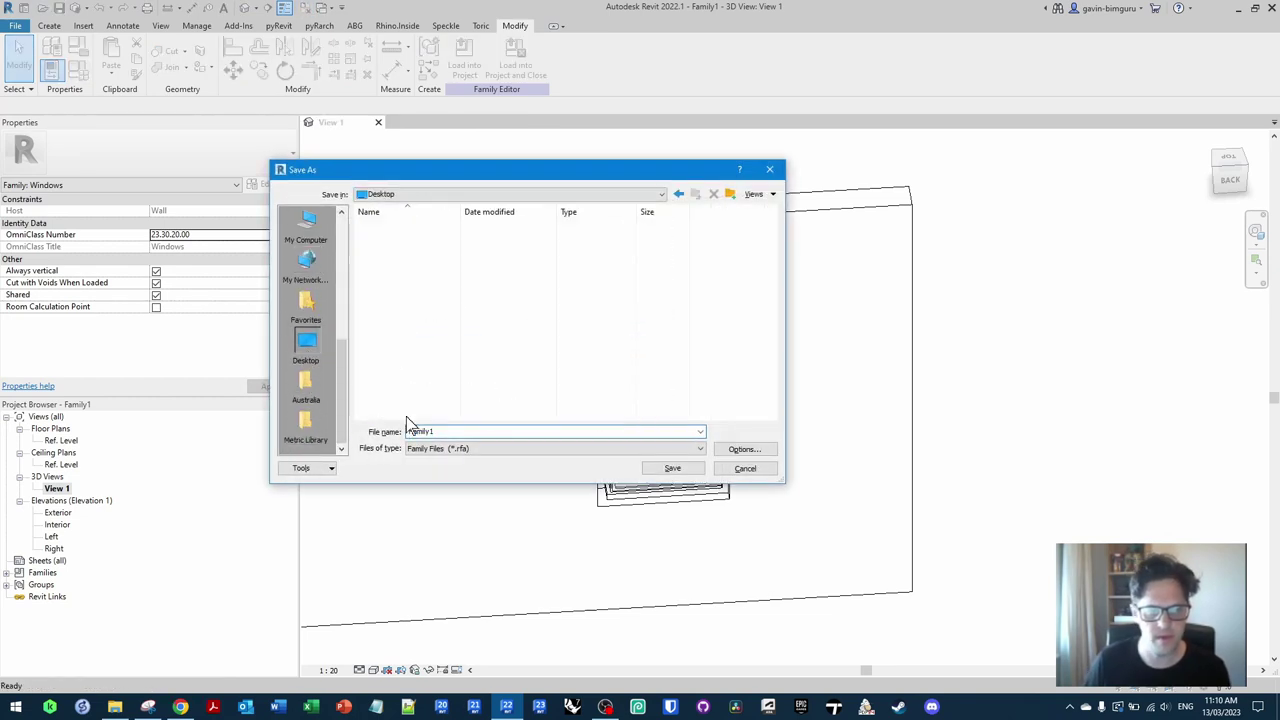
left_click(483, 430)
type("Corner wi")
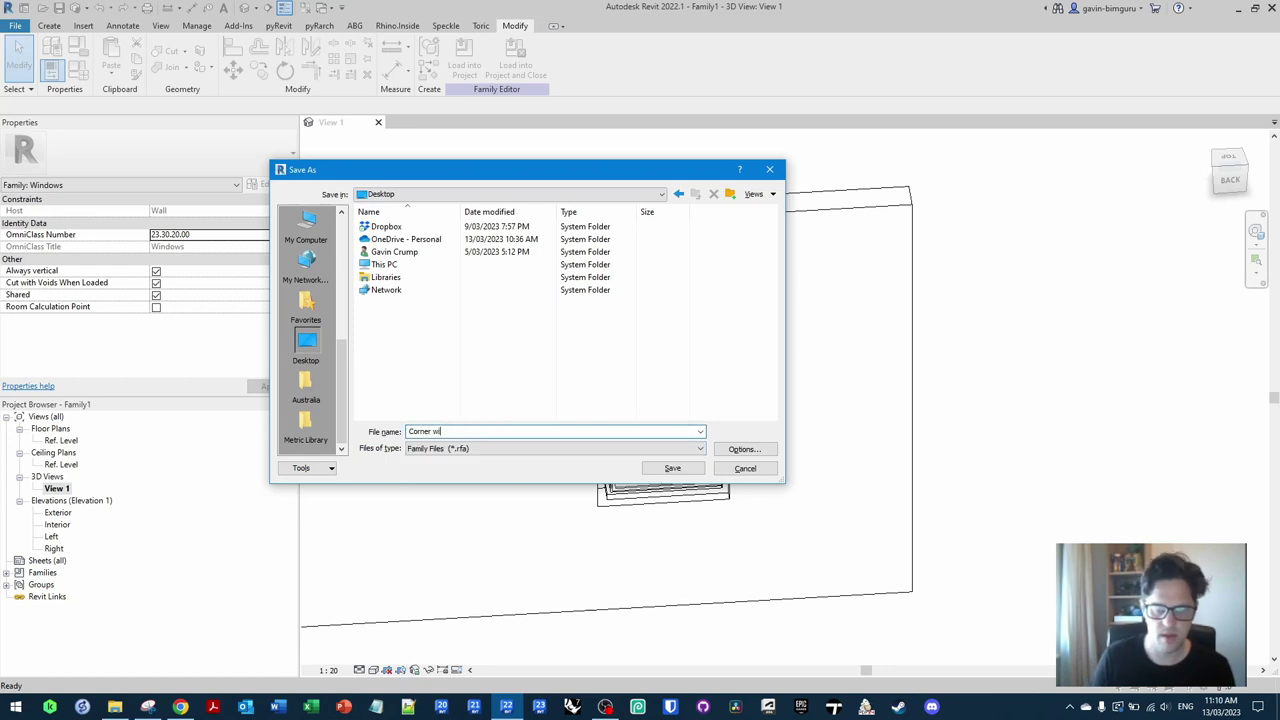
key("Return")
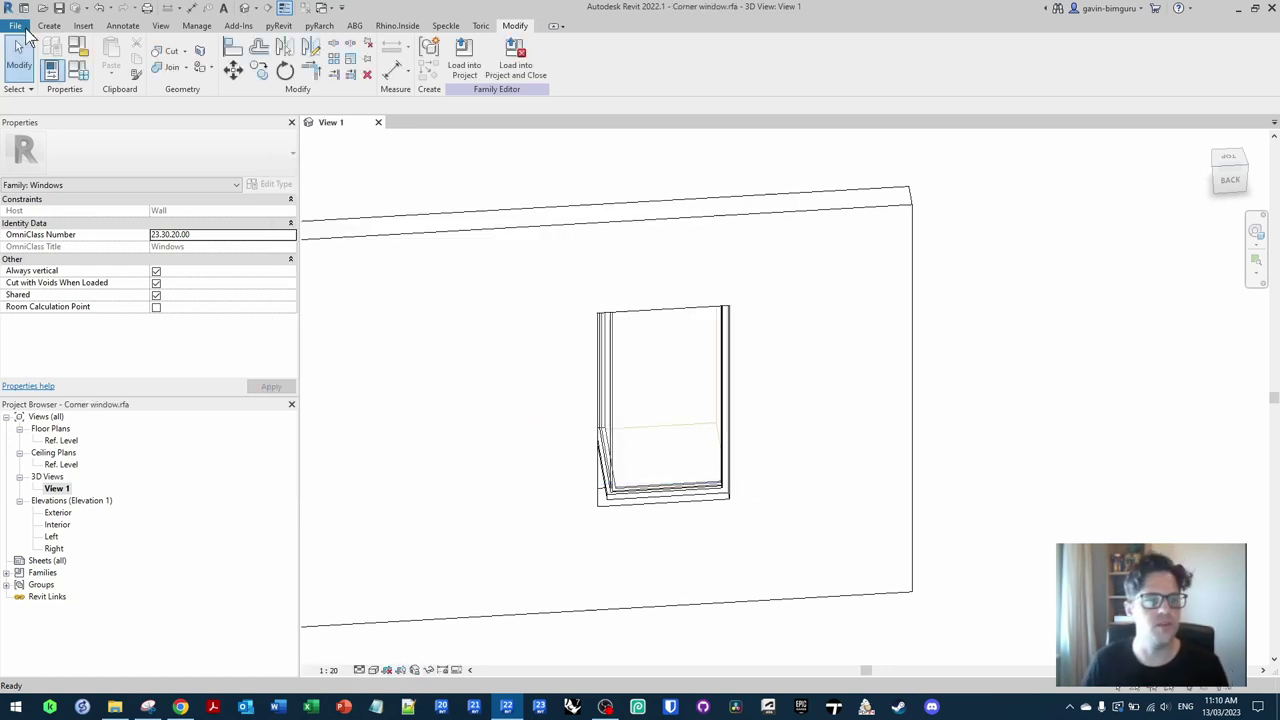
Step: Create a new project for testing the corner window family
left_click(16, 26)
mouse_move(62, 76)
left_click(140, 78)
left_click(608, 325)
left_click(562, 337)
left_click(603, 399)
left_click(590, 377)
Step: Draw two perpendicular Wall 1 basic walls in the Level 1 plan, forming an L-shaped corner
key("w")
key("a")
left_click(136, 141)
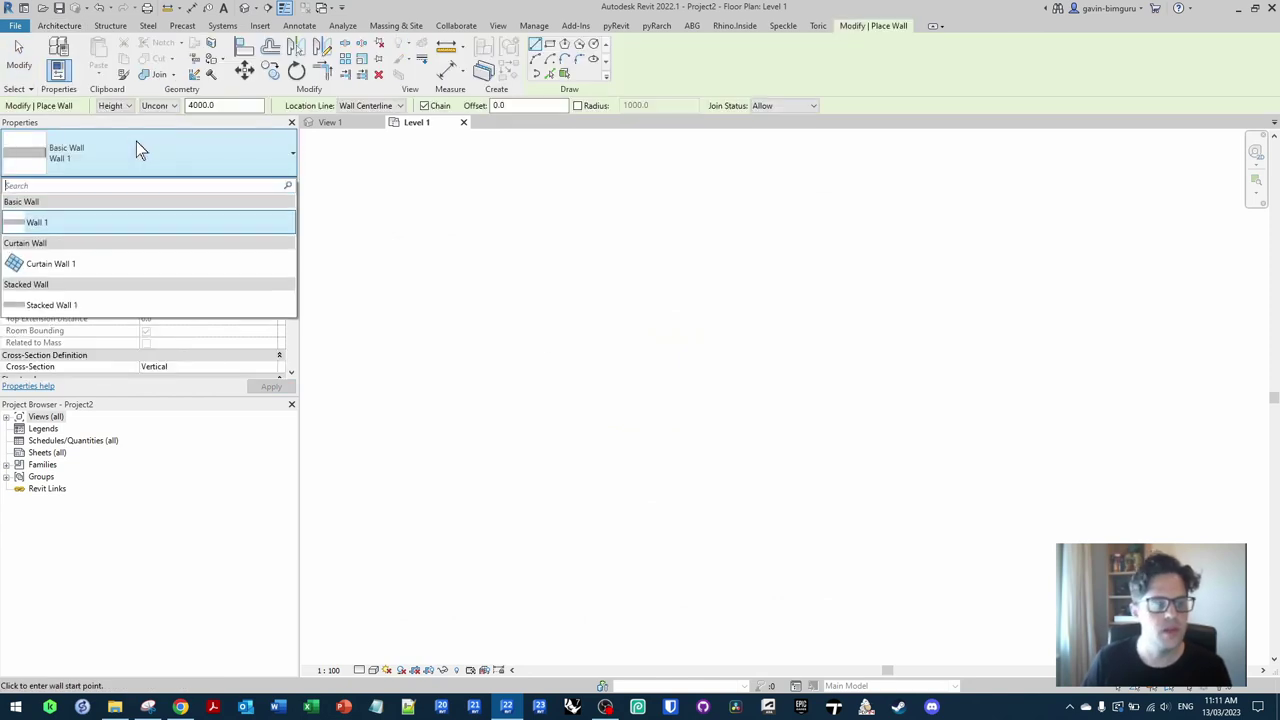
left_click(515, 441)
left_click(880, 441)
scroll(880, 442, "down", 2)
middle_click_drag(879, 448, 856, 120)
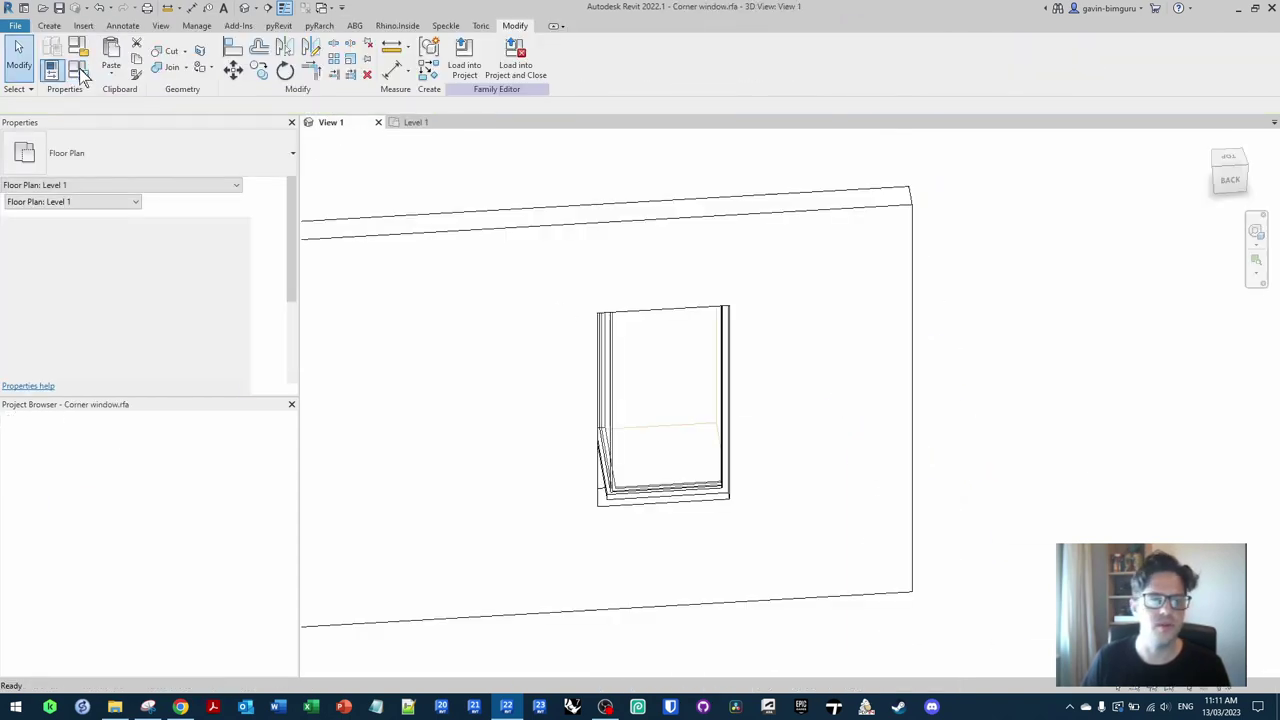
Step: In the Corner window family's types, set Frame width to 50 and Glazing thickness to 10
left_click(78, 70)
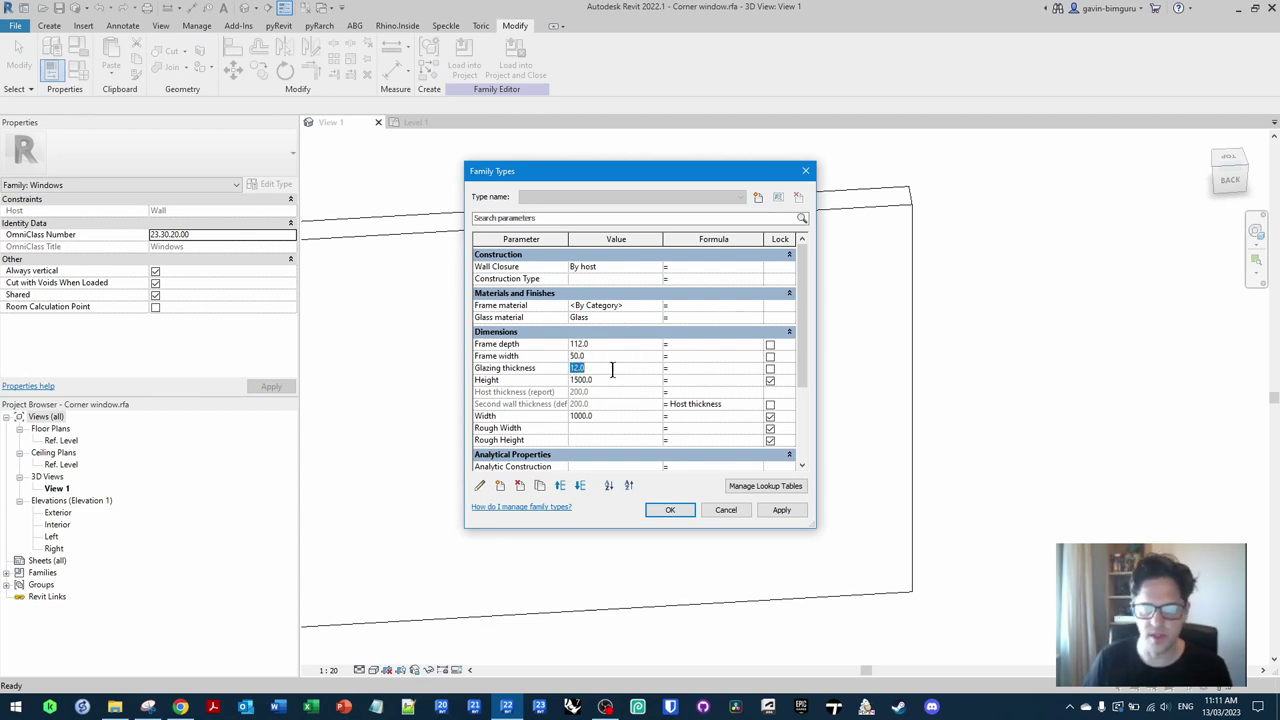
type("150")
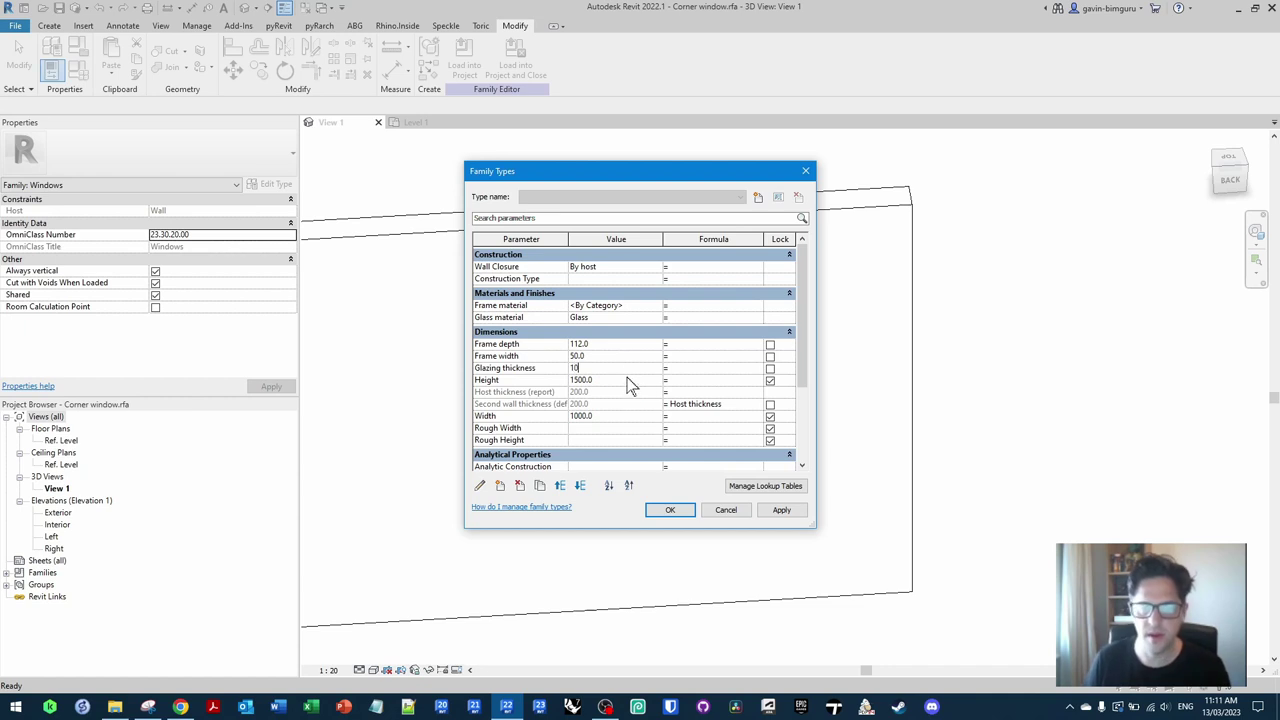
key("Tab")
scroll(628, 420, "down", 1)
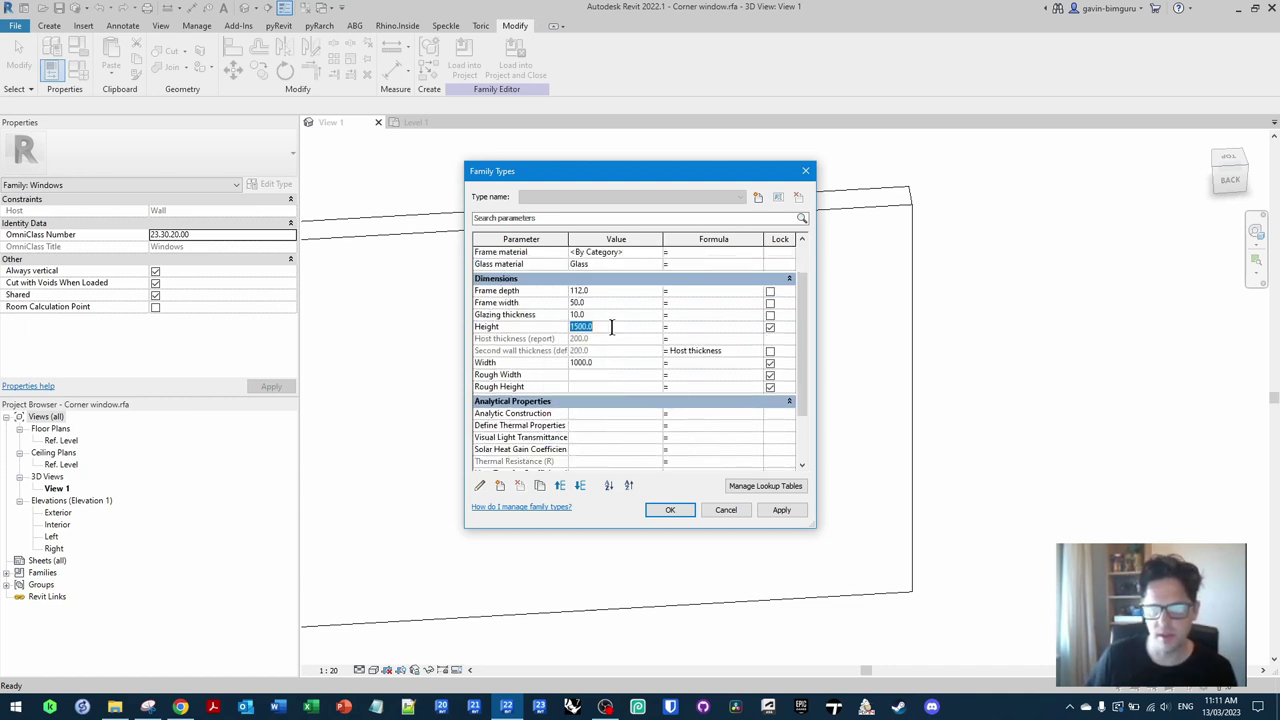
left_click(670, 510)
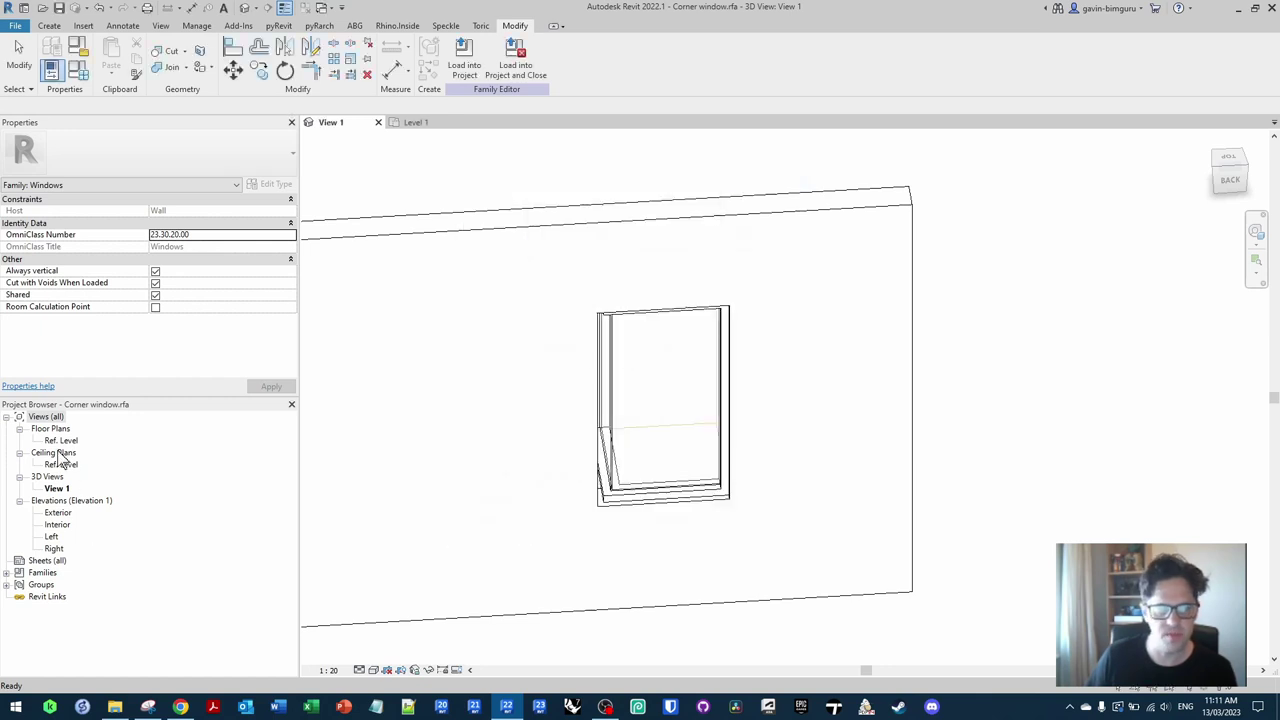
Step: In the Ref. Level plan, dimension the second leg from the host wall's exterior face to its outer end plane
double_click(61, 441)
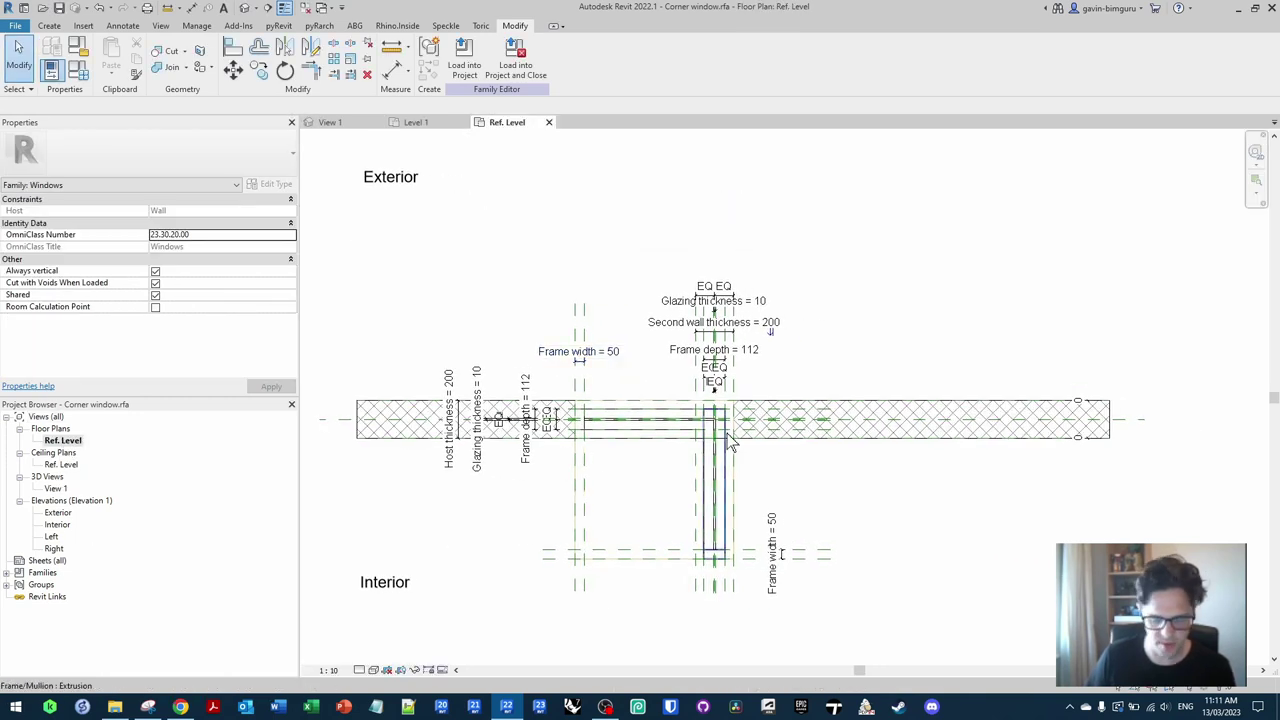
key("d")
key("i")
scroll(805, 545, "up", 2)
left_click(807, 565)
left_click(795, 480)
key("Escape")
key("Escape")
left_click(783, 463)
middle_click_drag(702, 430, 754, 432)
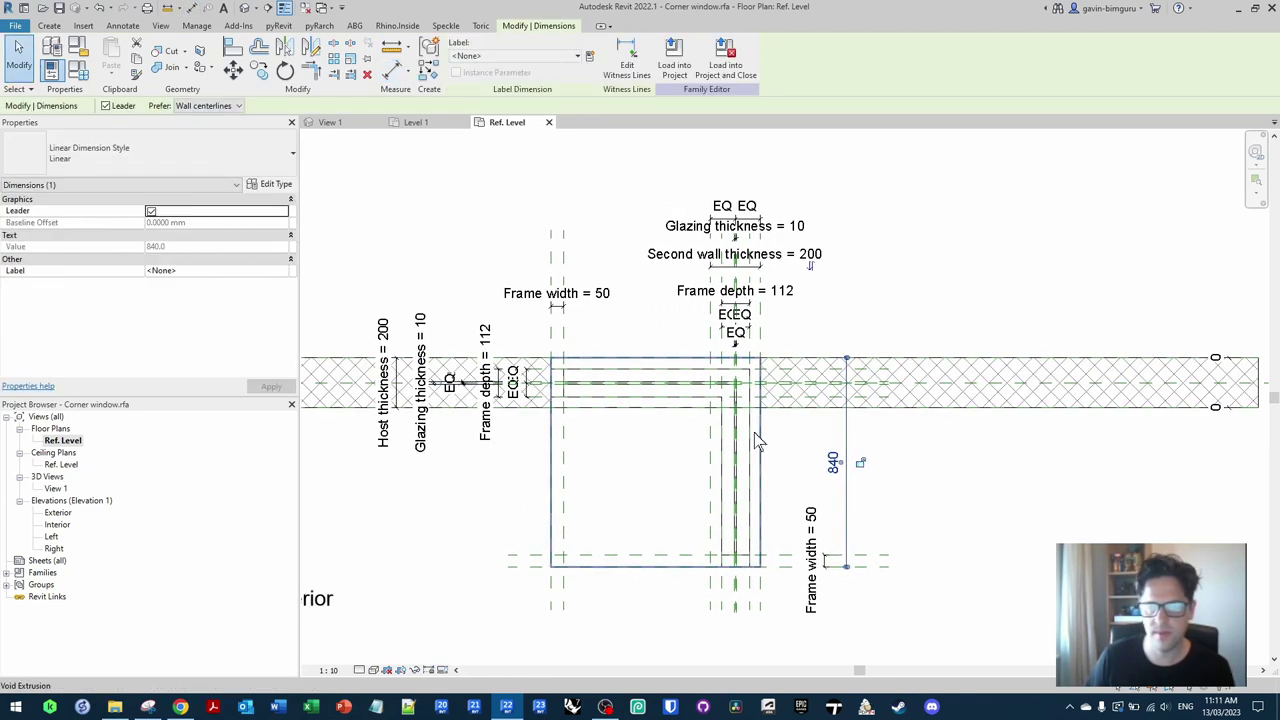
Step: Label the second leg's overall dimension with a new instance length parameter named Width2
left_click(589, 56)
type("Width2")
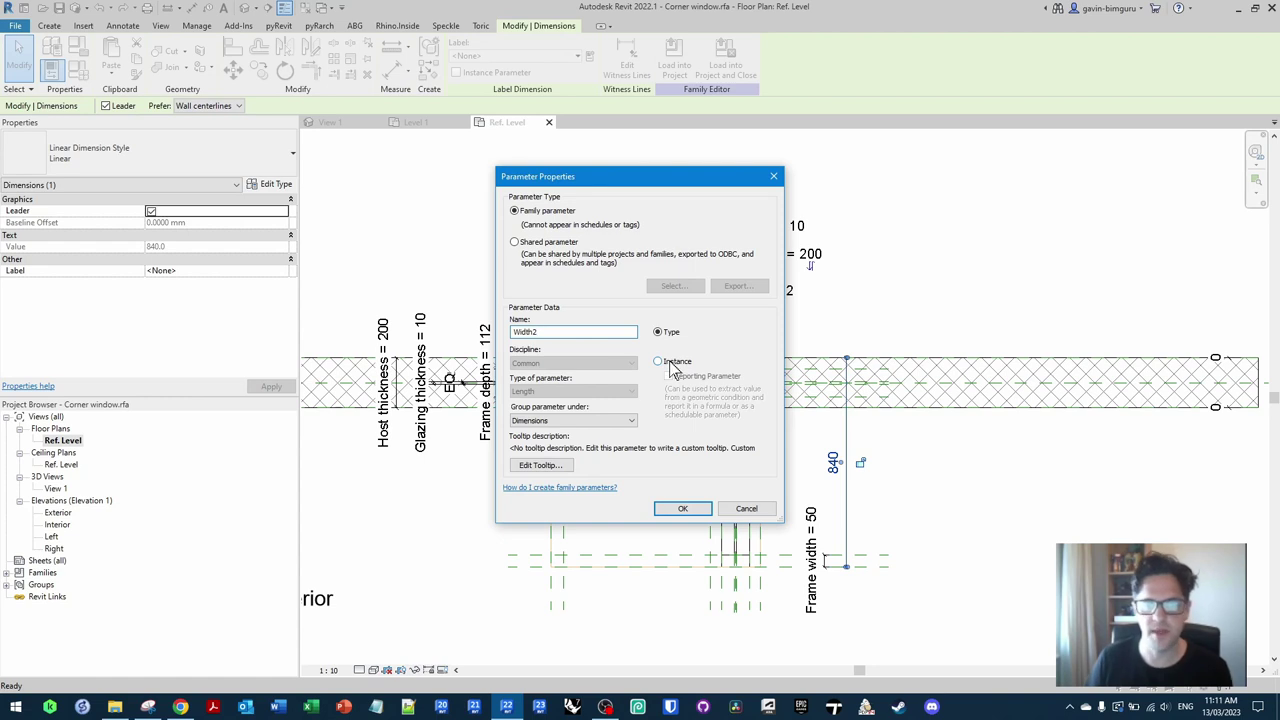
left_click(670, 364)
key("Return")
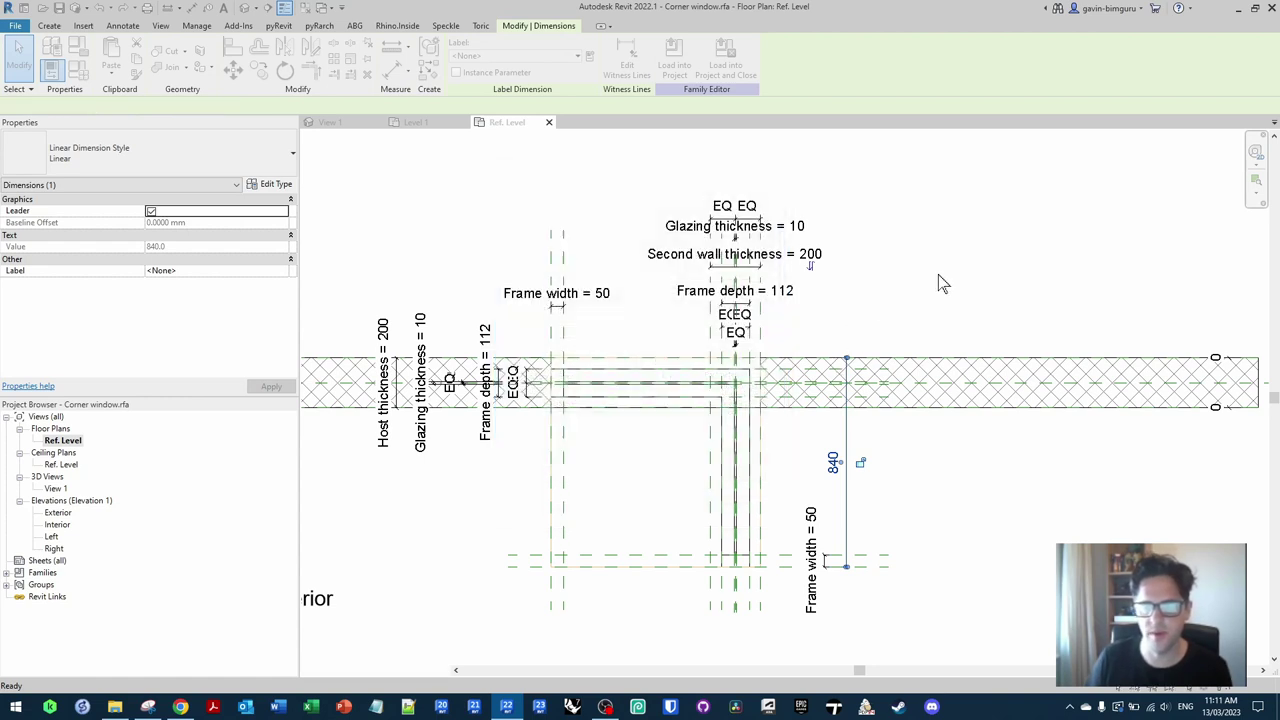
left_click(938, 274)
Step: Dimension the main leg from its outer jamb plane to the second wall's outer plane and label it with the Width parameter
middle_click_drag(840, 292, 845, 311)
key("d")
key("i")
left_click(767, 355)
left_click(557, 300)
left_click(651, 172)
left_click(577, 55)
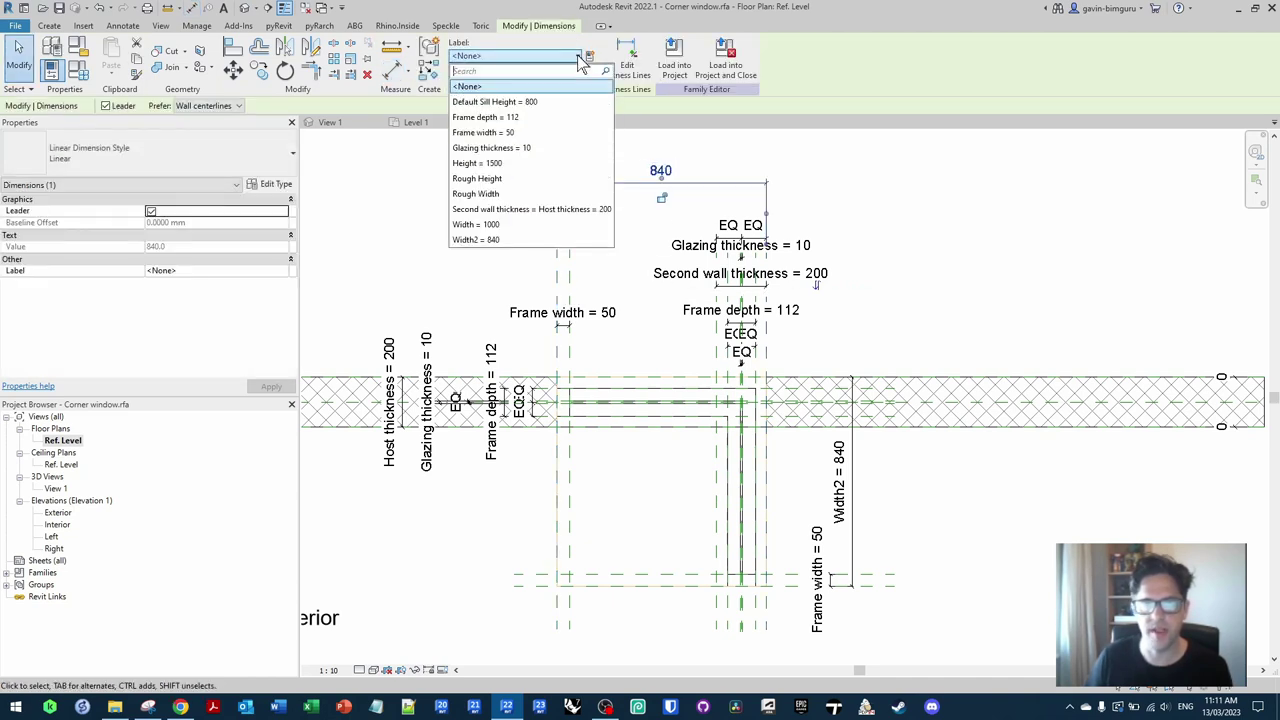
left_click(486, 222)
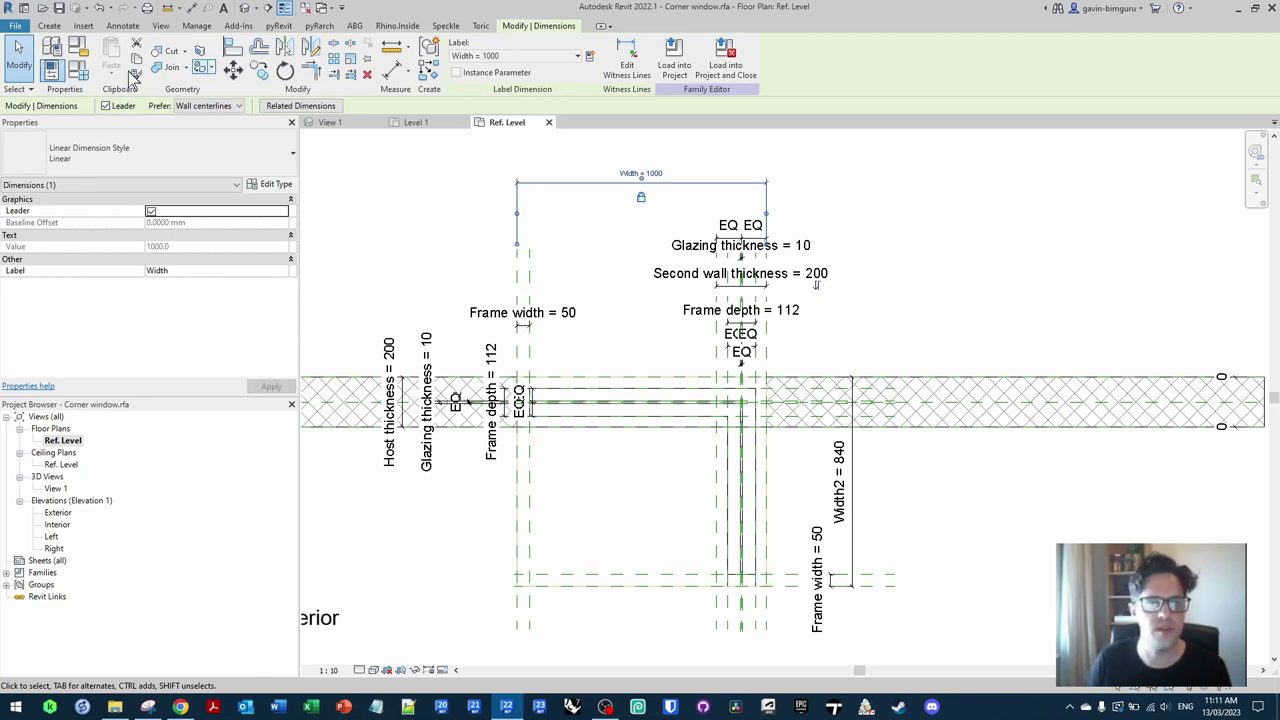
Step: Make the main leg's Width parameter an instance parameter
left_click(78, 71)
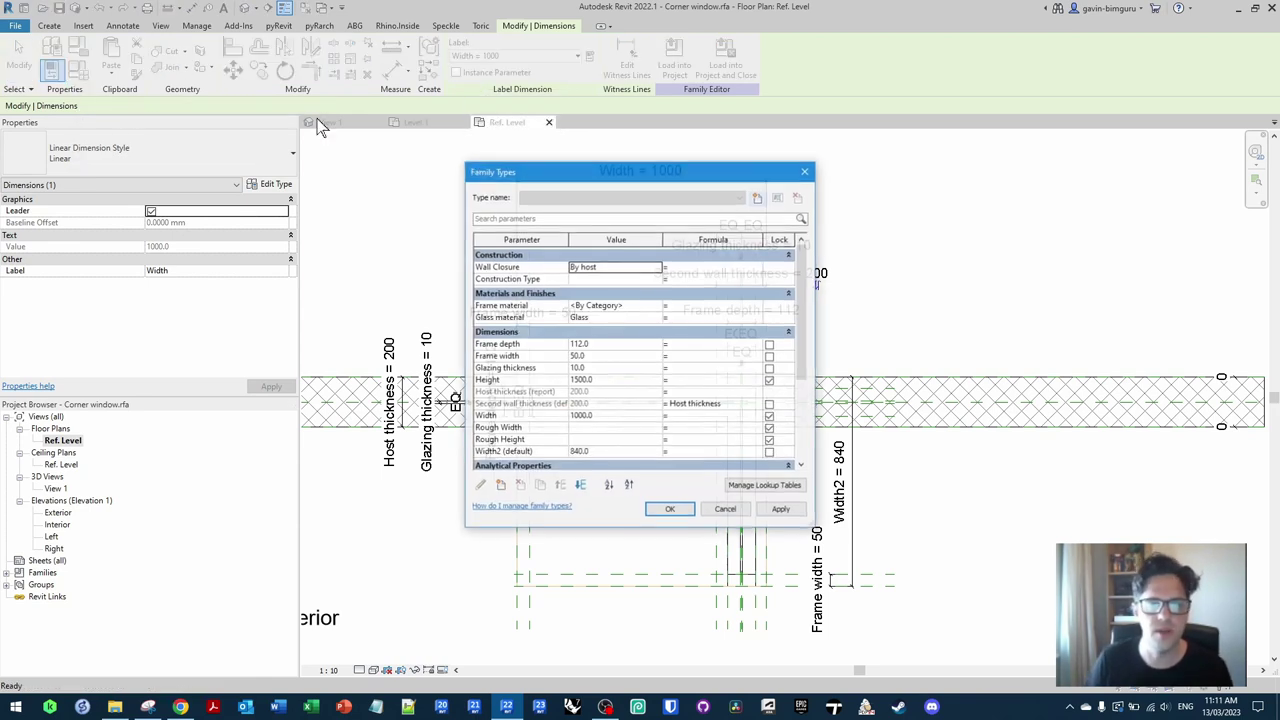
left_click(501, 416)
left_click(480, 486)
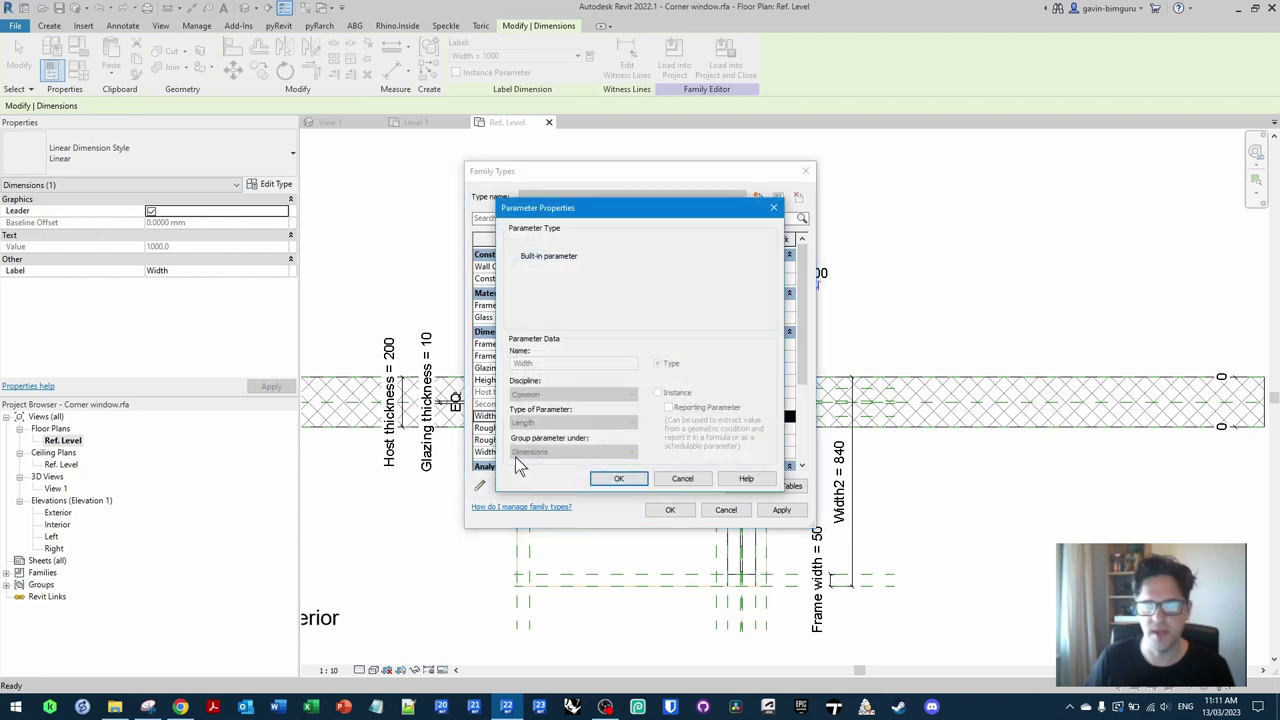
left_click(683, 479)
left_click(670, 510)
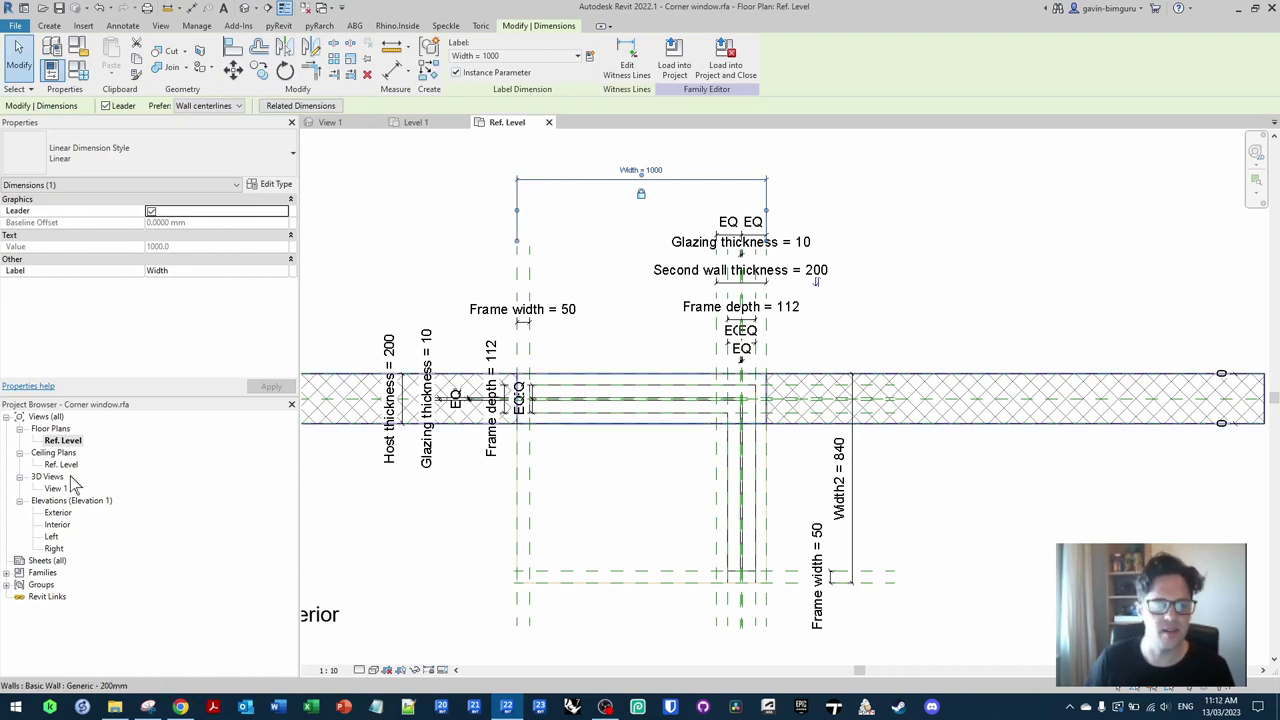
Step: In the Exterior elevation, move the Height dimension closer to the window and make Height an instance parameter
double_click(58, 512)
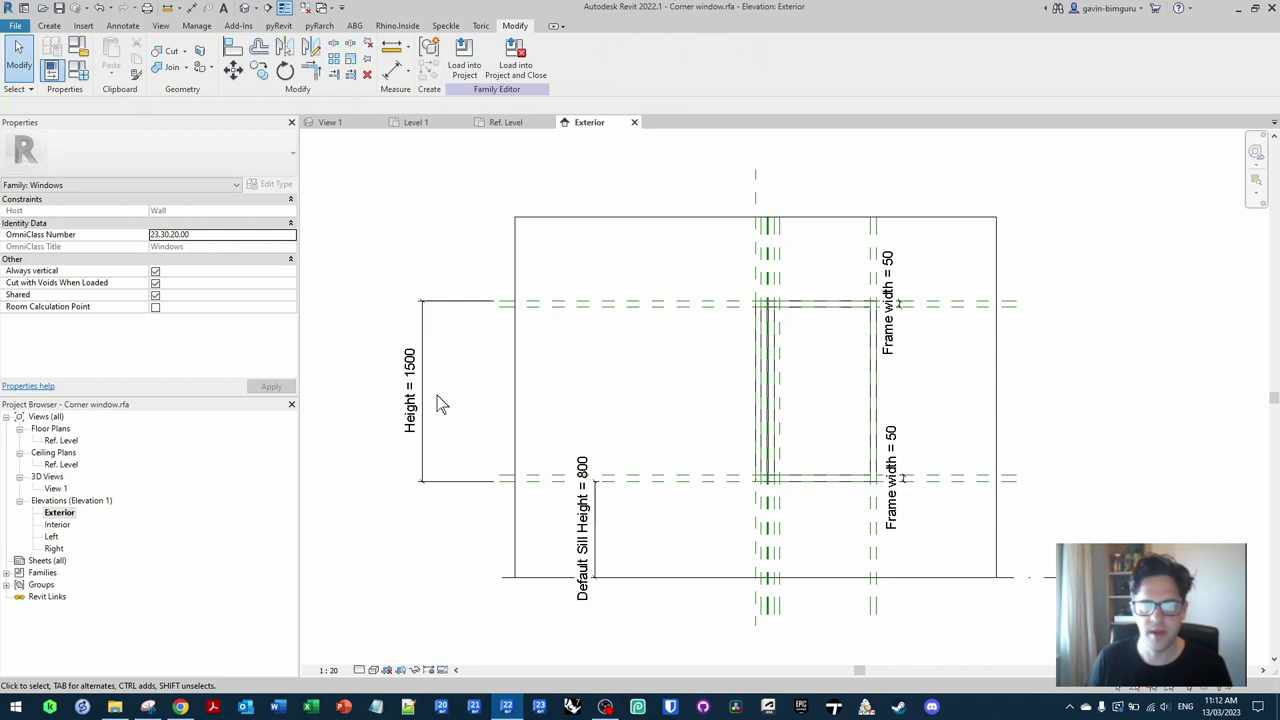
left_click(421, 345)
left_click_drag(421, 345, 706, 345)
left_click(510, 76)
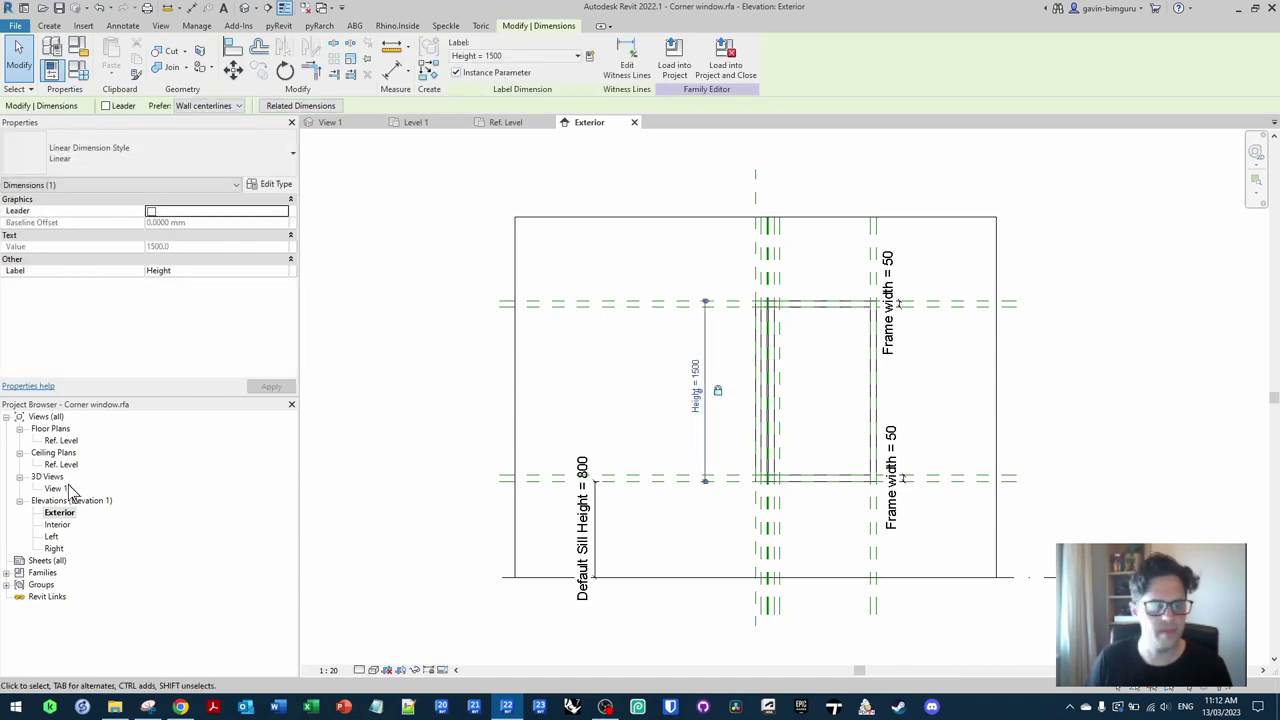
Step: Close the family's inactive views, load the family into Project2, and place a corner window in the horizontal wall on Level 1
double_click(62, 488)
left_click(305, 8)
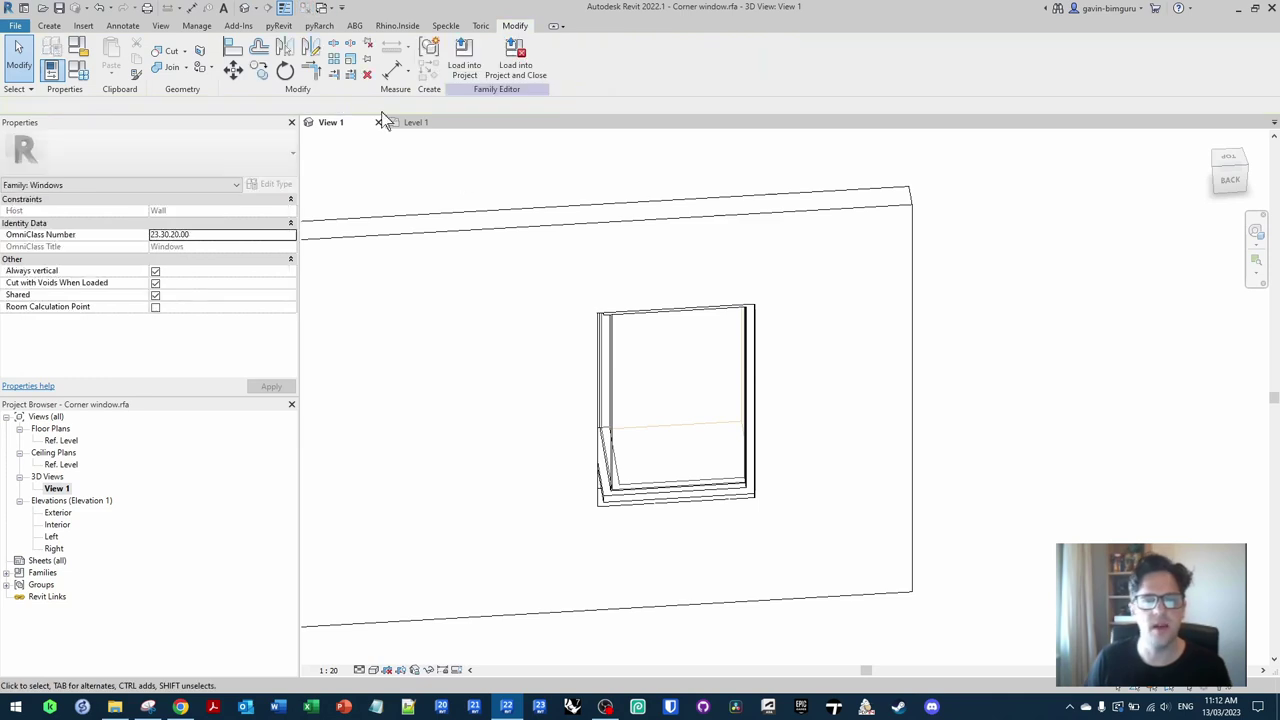
left_click(464, 52)
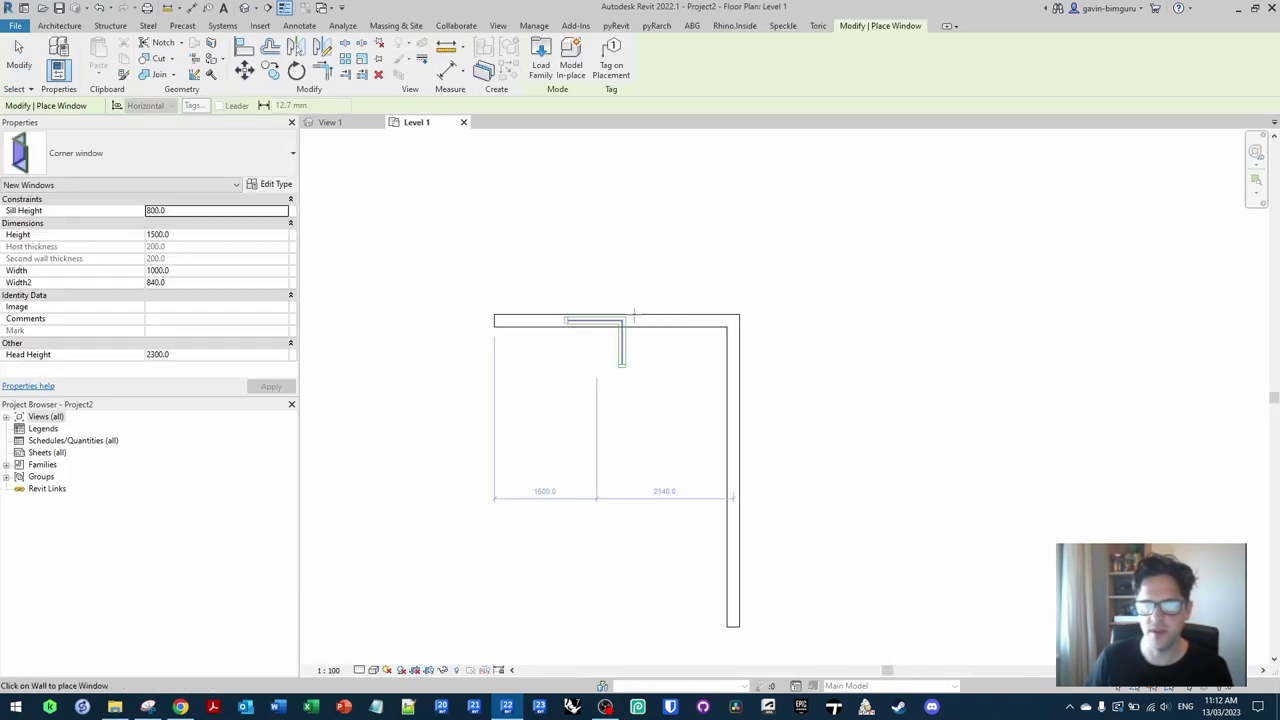
left_click(656, 312)
key("Escape")
key("Escape")
scroll(636, 328, "up", 2)
Step: Move the placed corner window along its host wall to the outer corner where the two walls meet
left_click(611, 345)
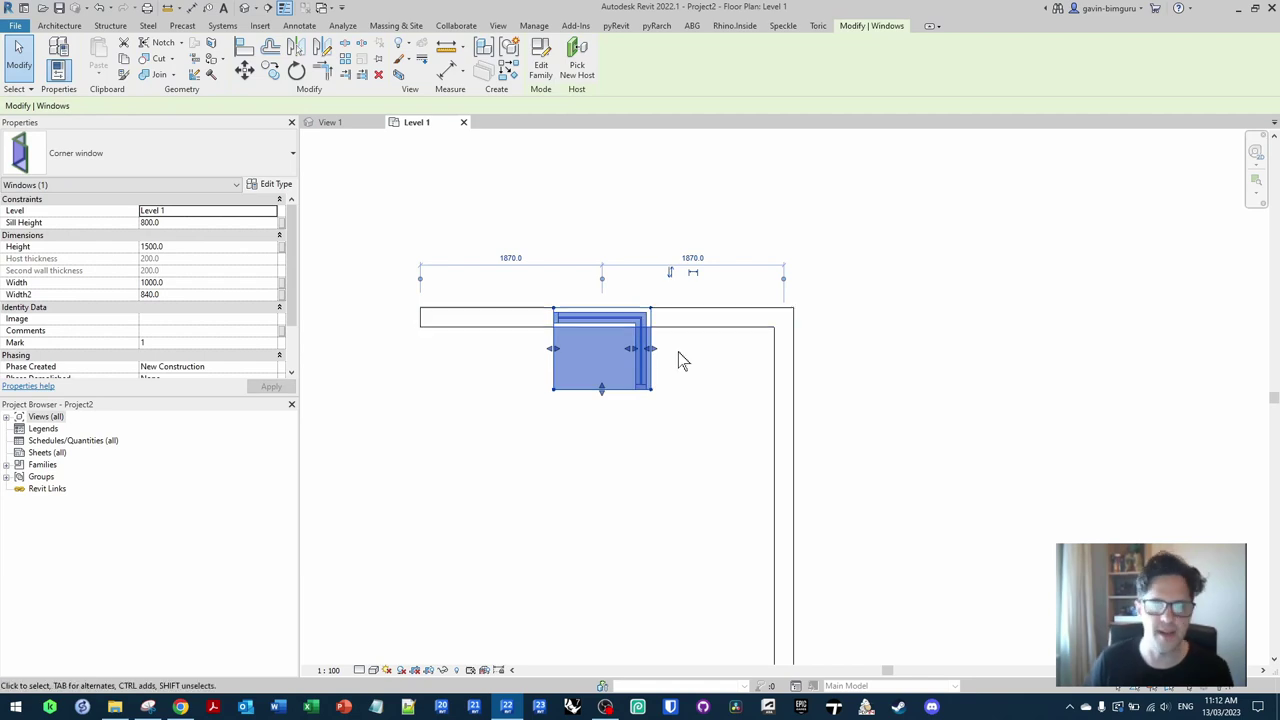
left_click(248, 9)
left_click(613, 398)
middle_click_drag(613, 398, 1090, 420, "shift")
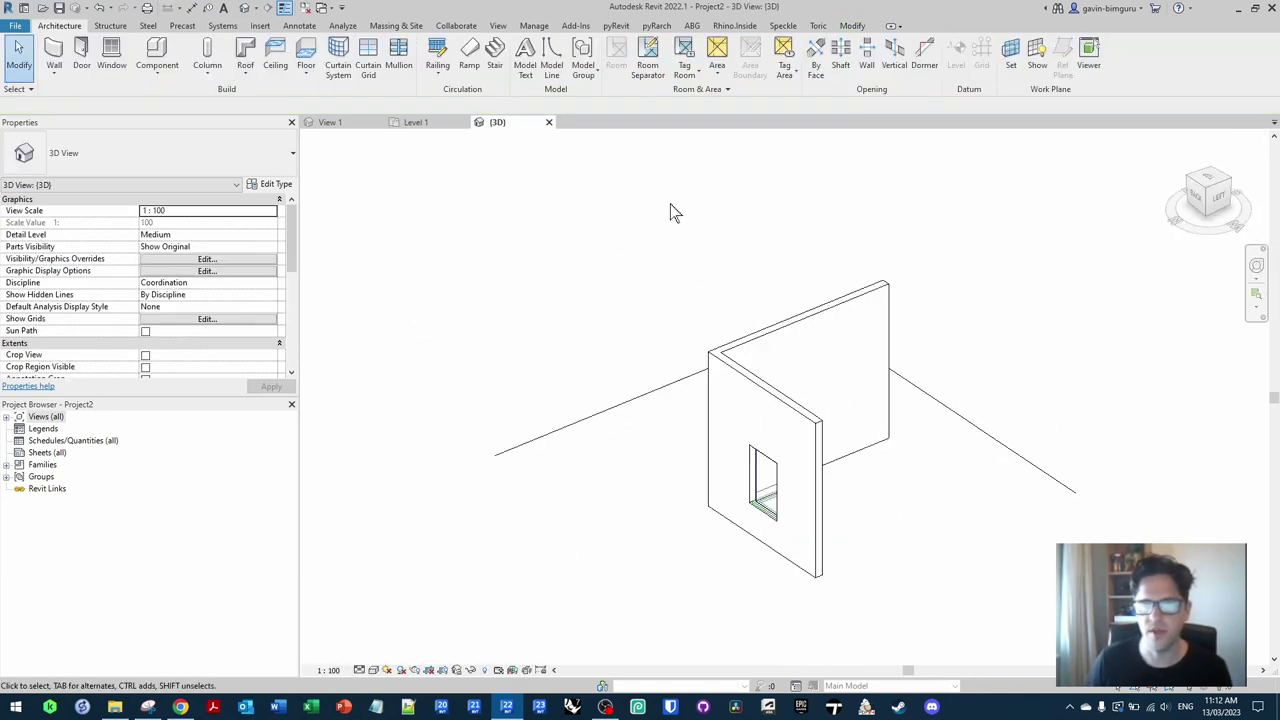
left_click(549, 122)
left_click(648, 330)
left_click_drag(651, 326, 864, 300)
left_click(955, 390)
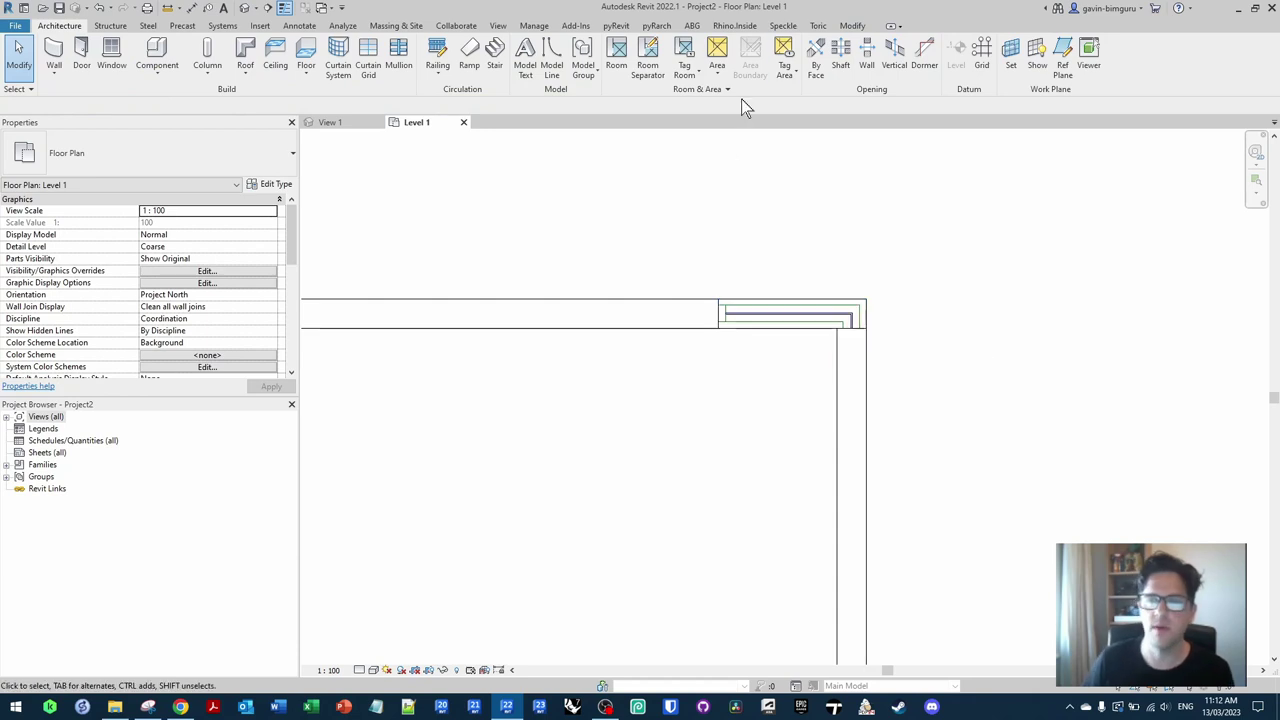
Step: Try to cut the second, vertical wall with the corner window using Cut Geometry
left_click(852, 26)
left_click(152, 58)
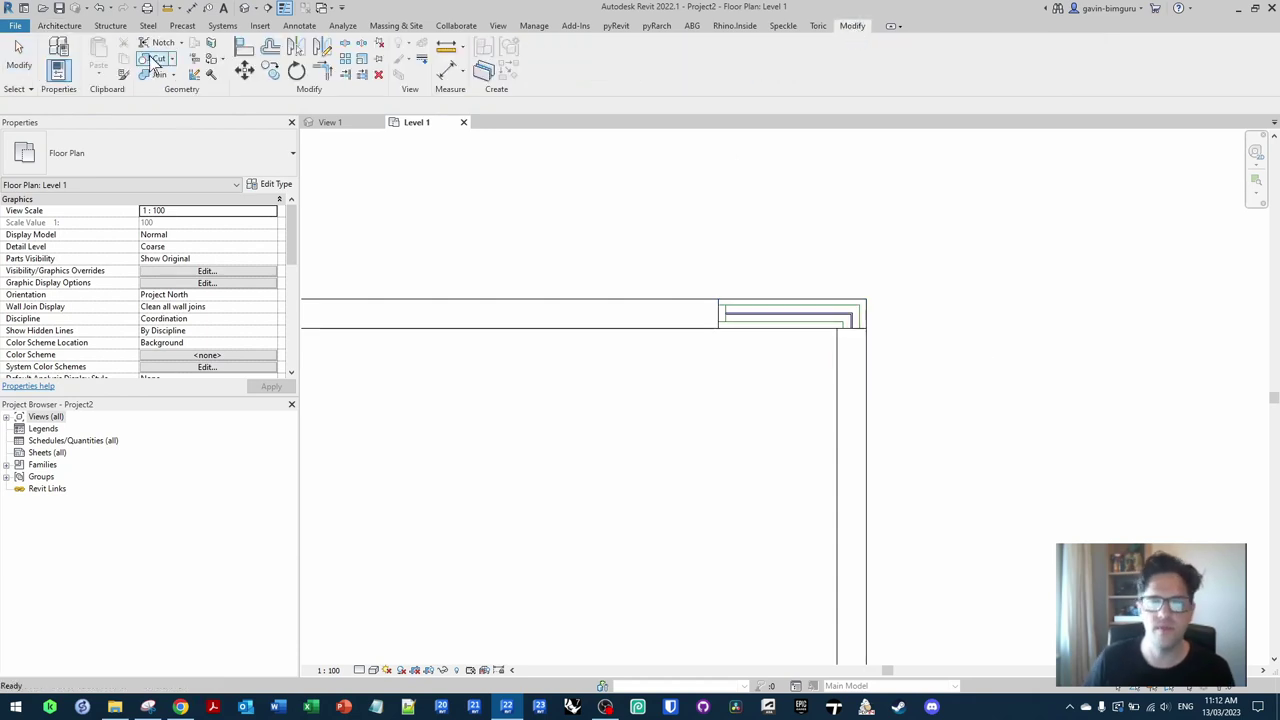
left_click(727, 314)
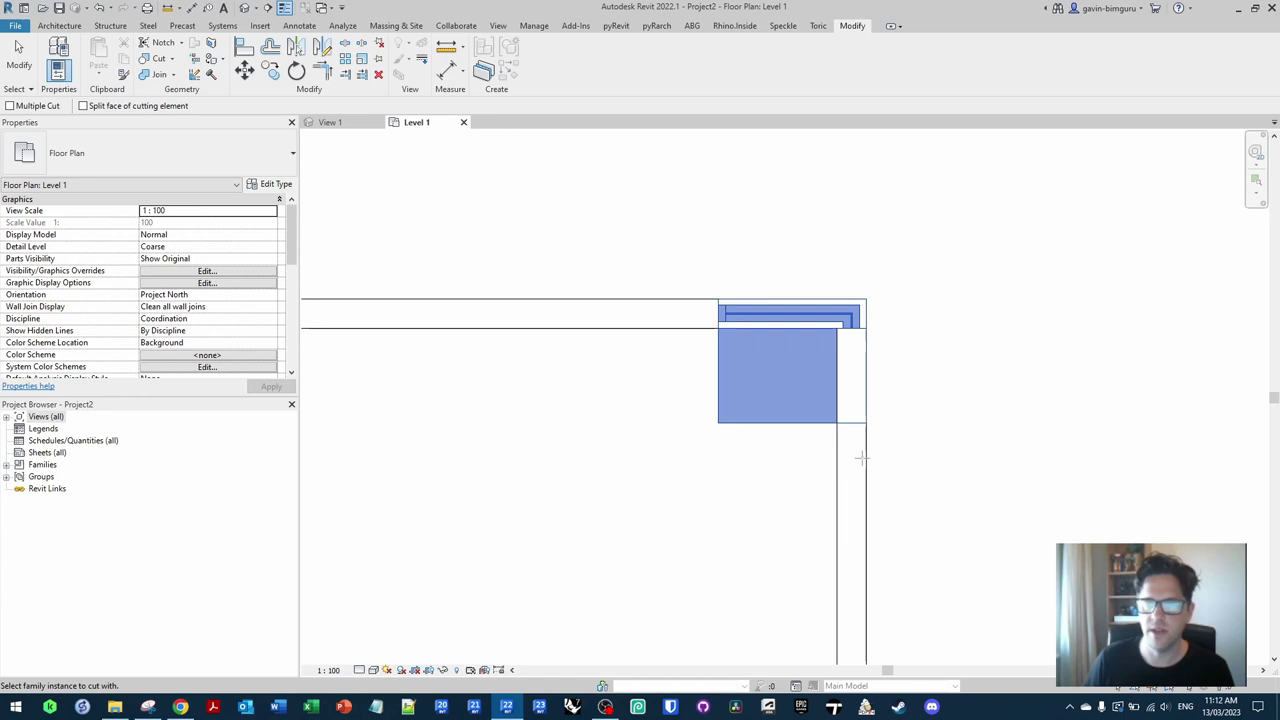
left_click(848, 372)
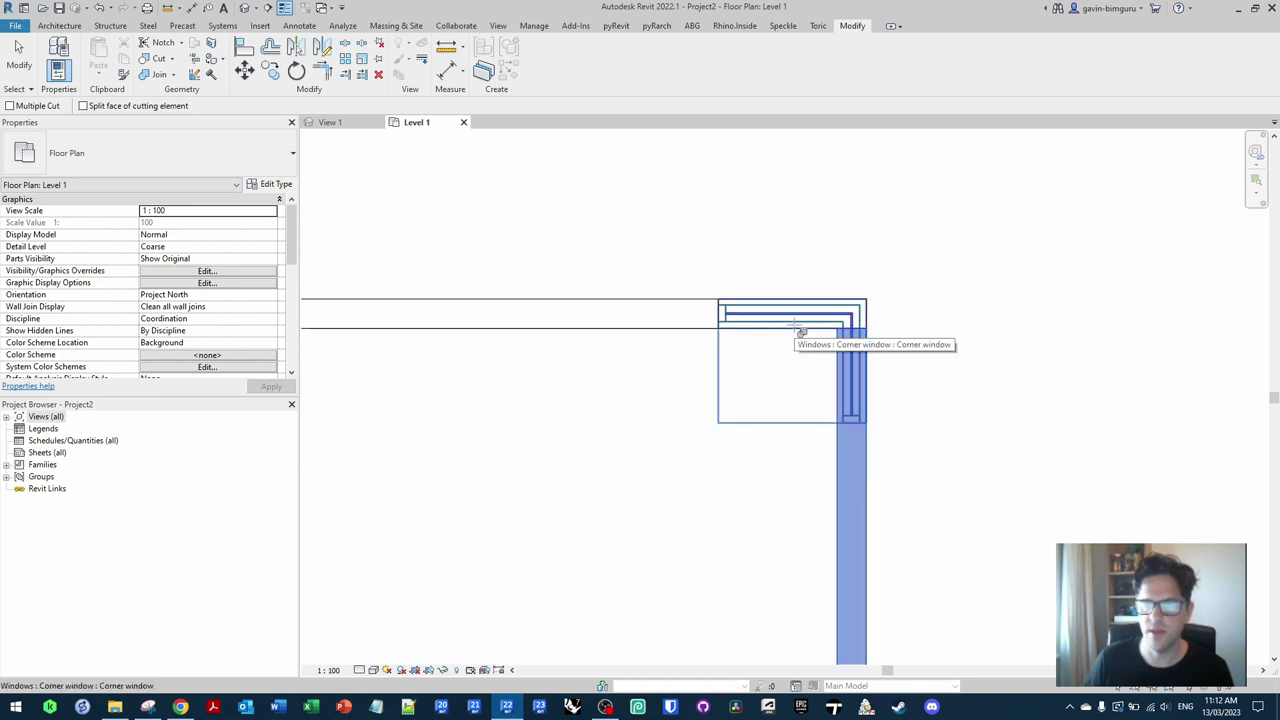
left_click(800, 331)
left_click(1234, 676)
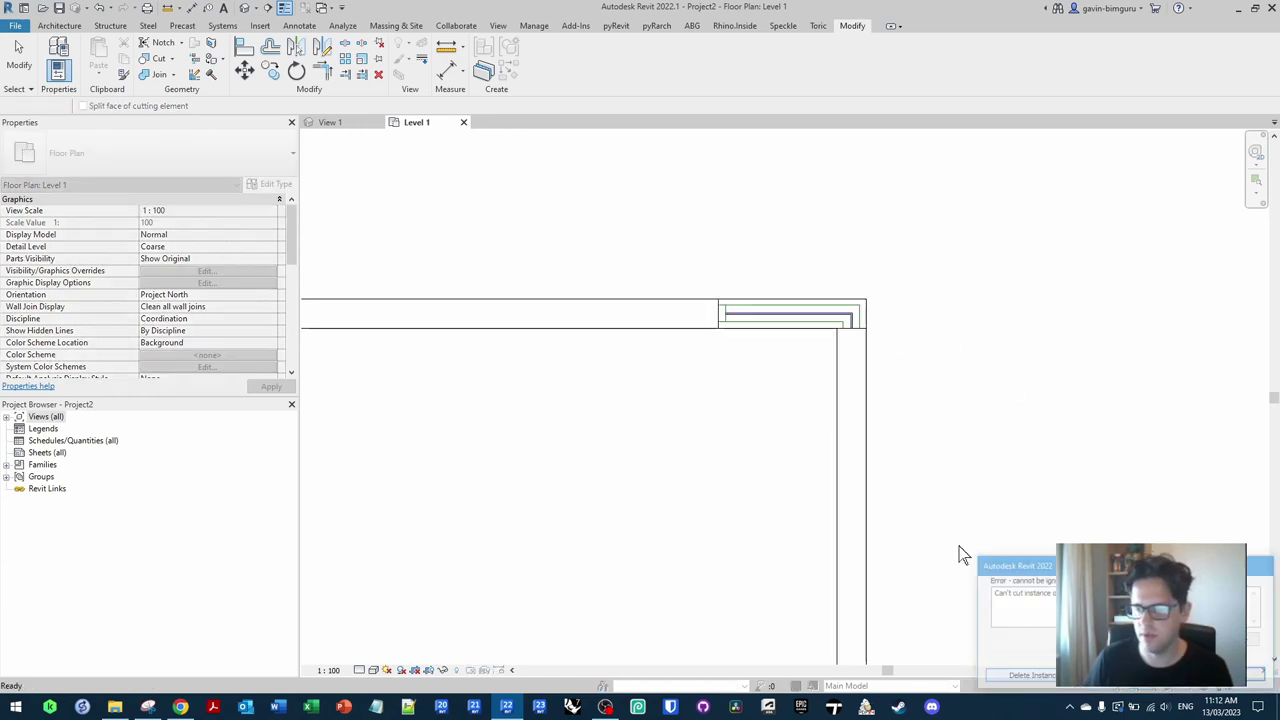
Step: In the corner window family's 3D view, filter the selection to the Opening cut category and delete the opening cut
left_click(770, 317)
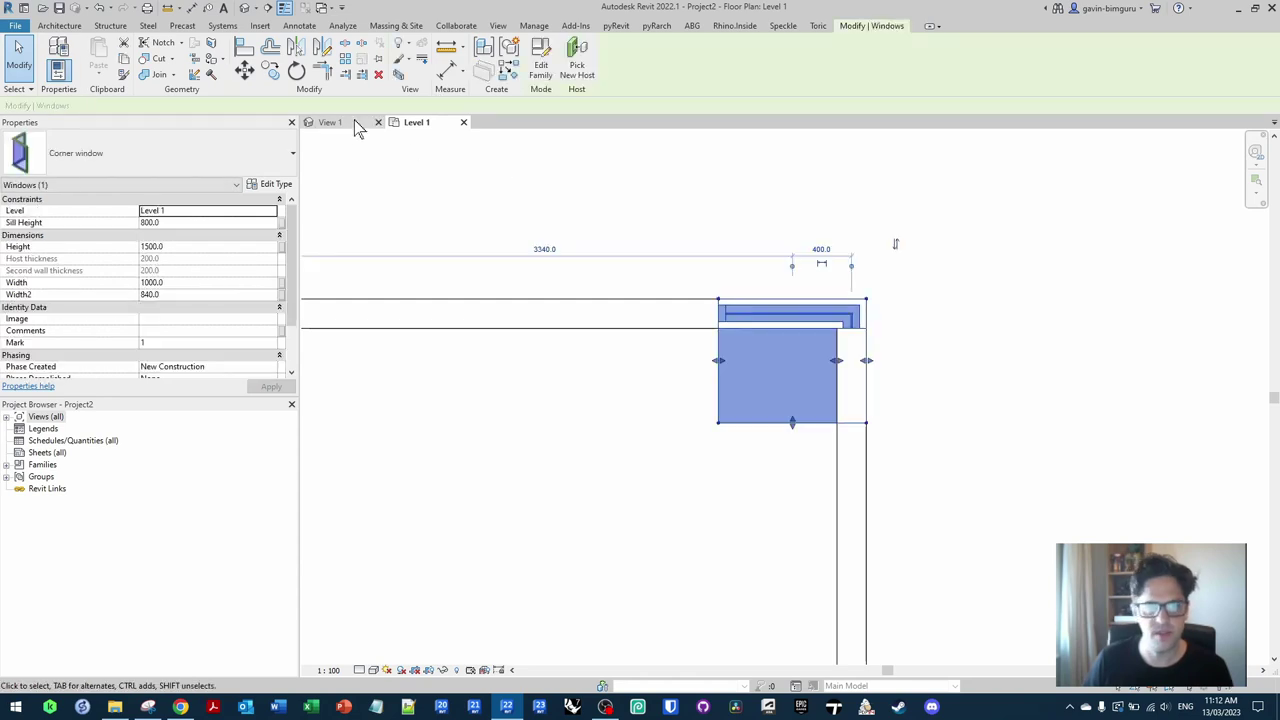
left_click(340, 121)
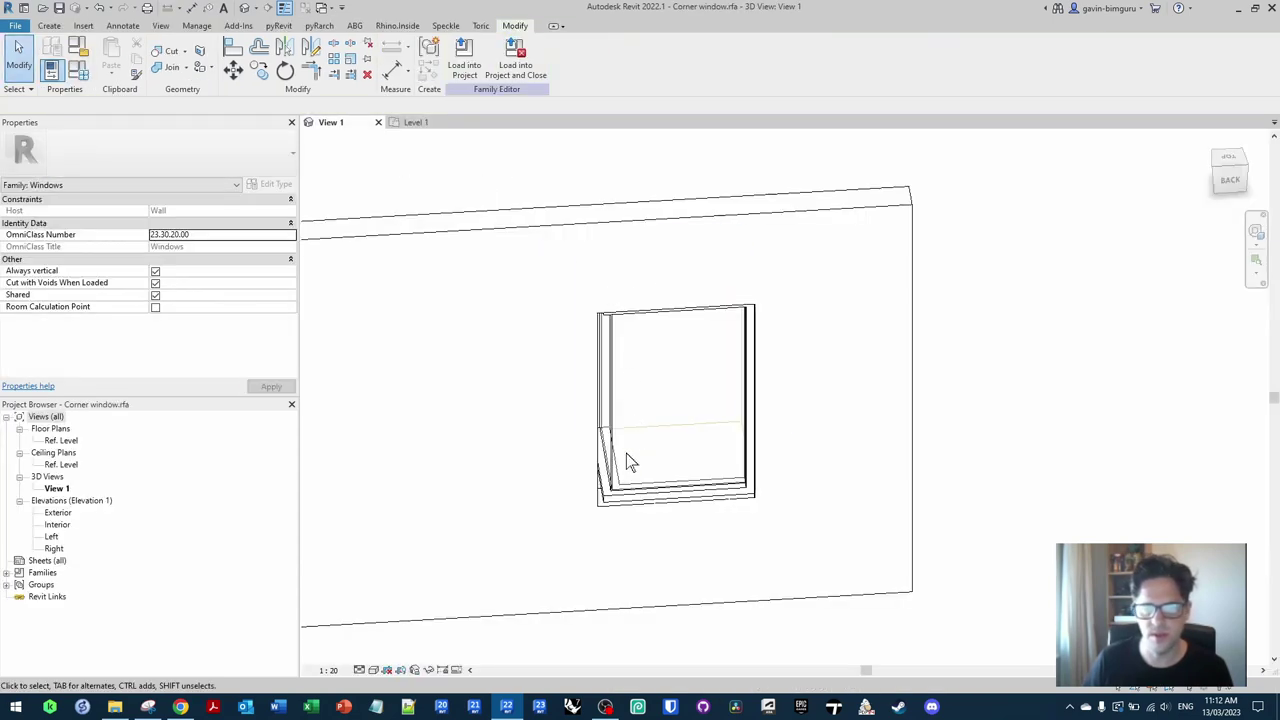
left_click(641, 428)
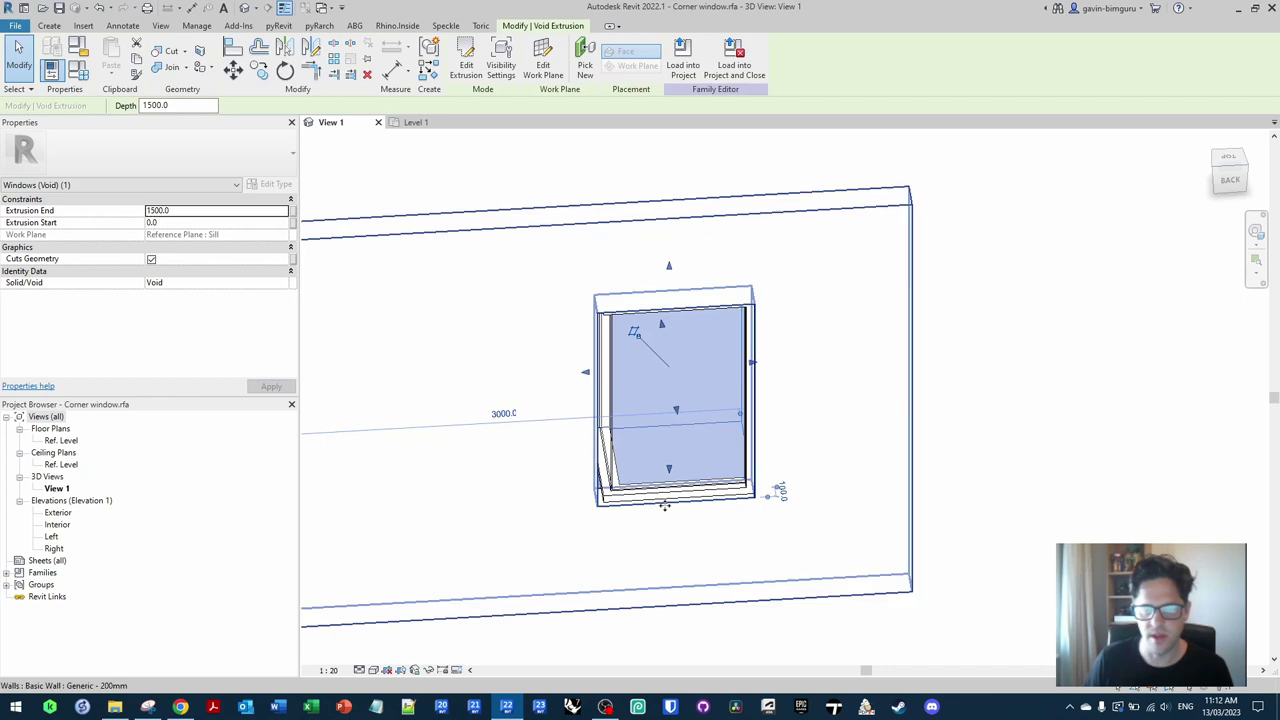
left_click(665, 505)
key("Tab")
left_click(665, 505)
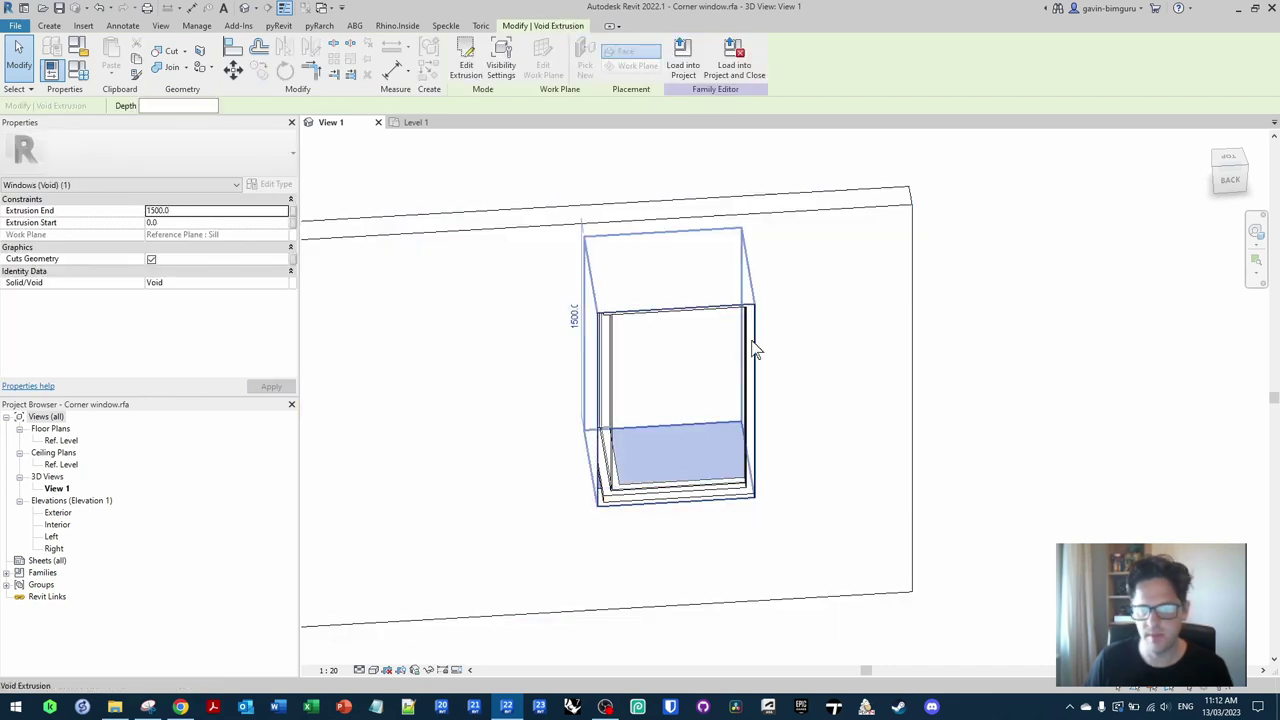
left_click_drag(906, 557, 500, 120)
left_click(461, 58)
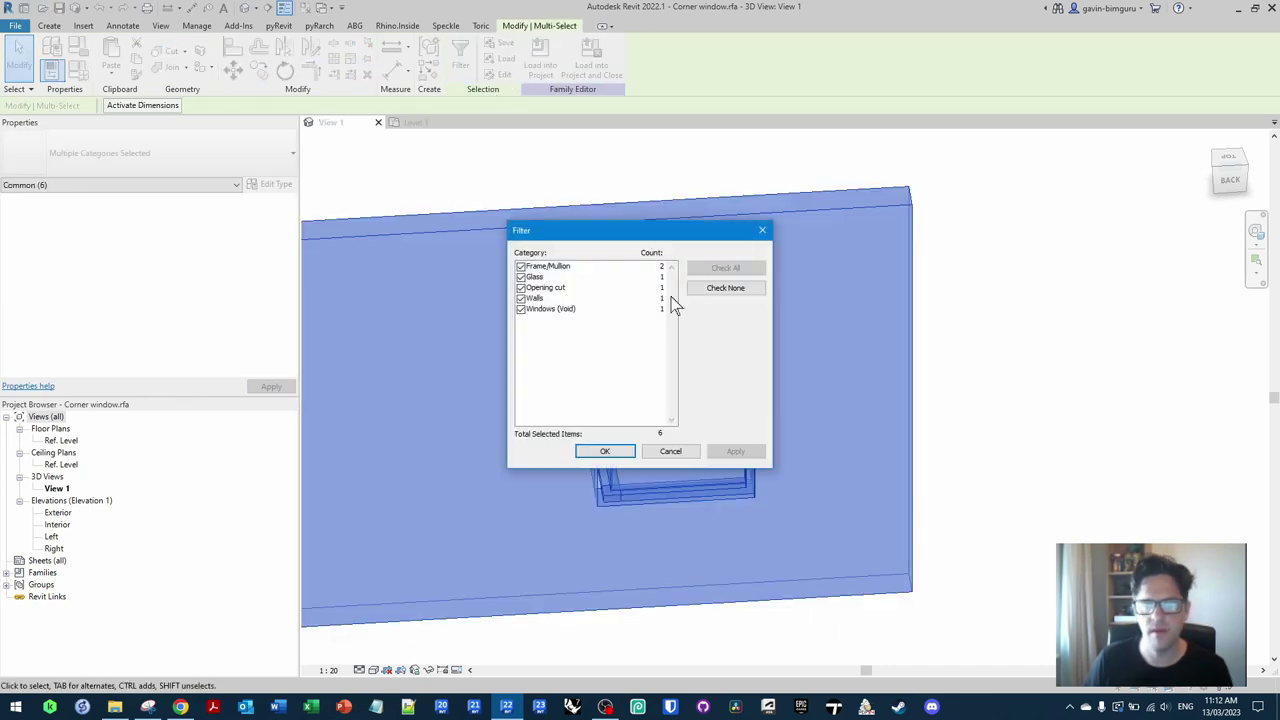
left_click(609, 451)
key("Delete")
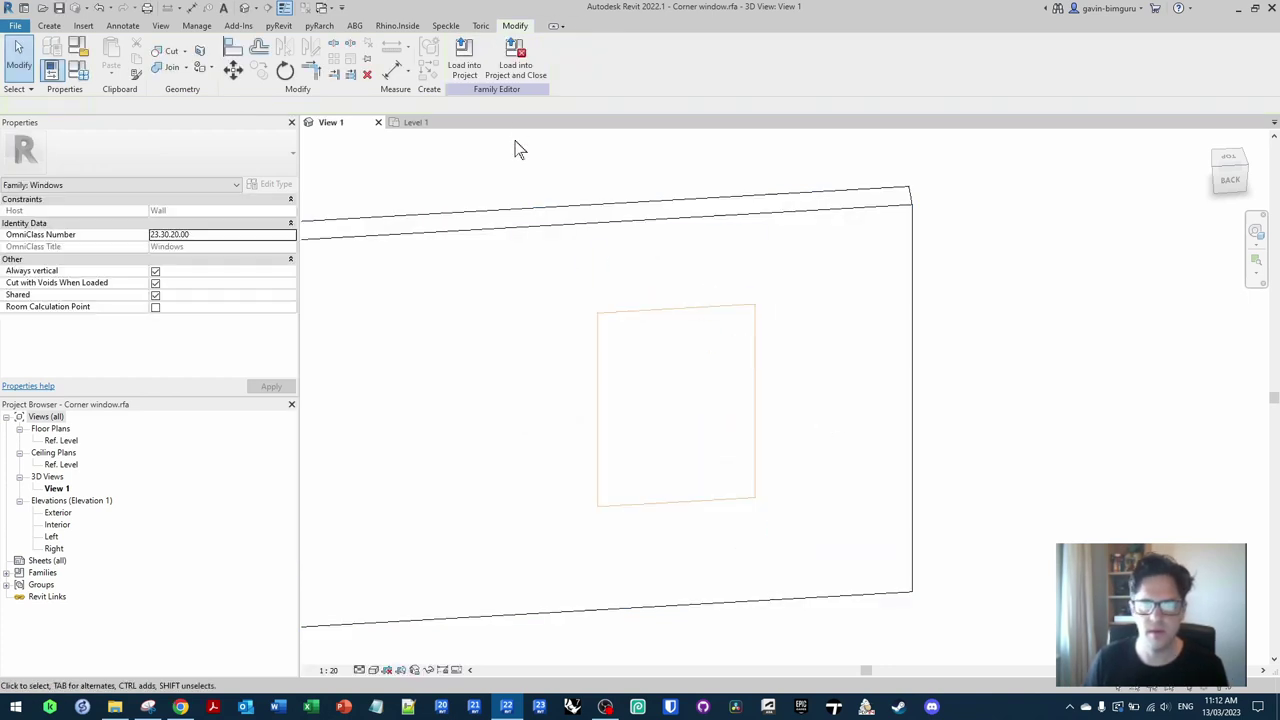
Step: Reload the family into Project2, overwriting the existing version and its parameter values, and cut the vertical wall with the corner window
left_click(463, 55)
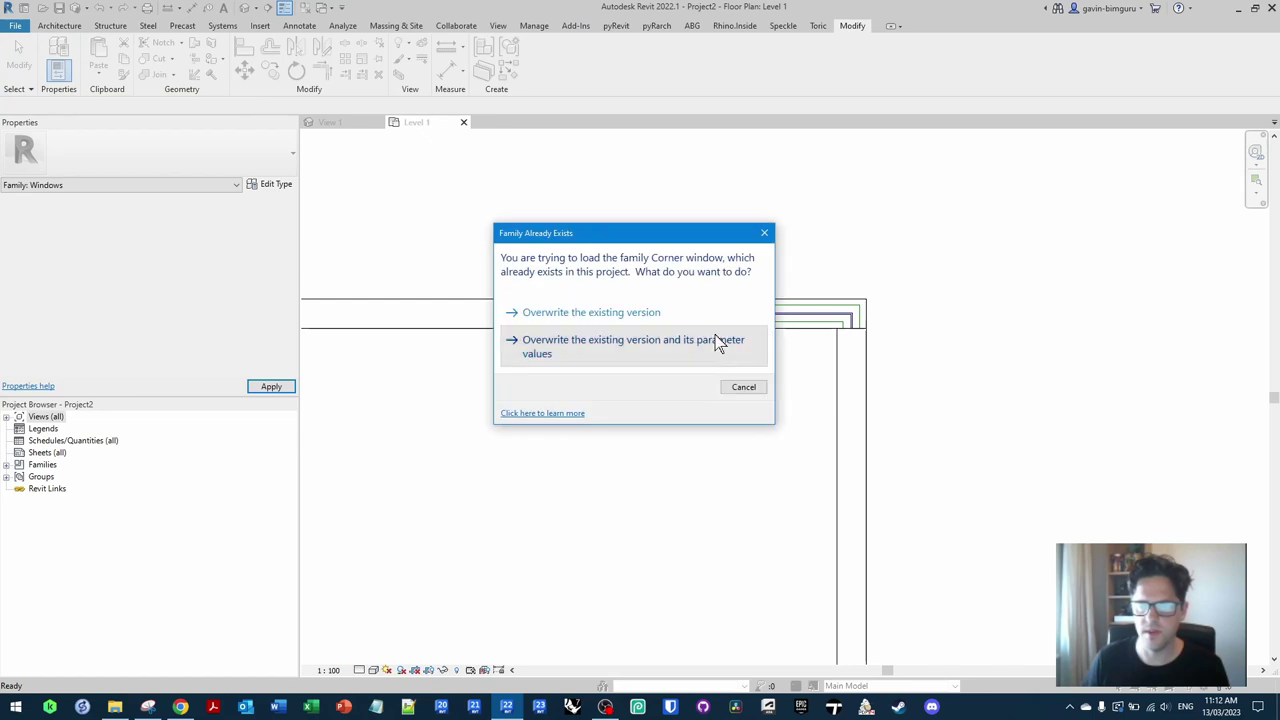
left_click(717, 343)
left_click(157, 58)
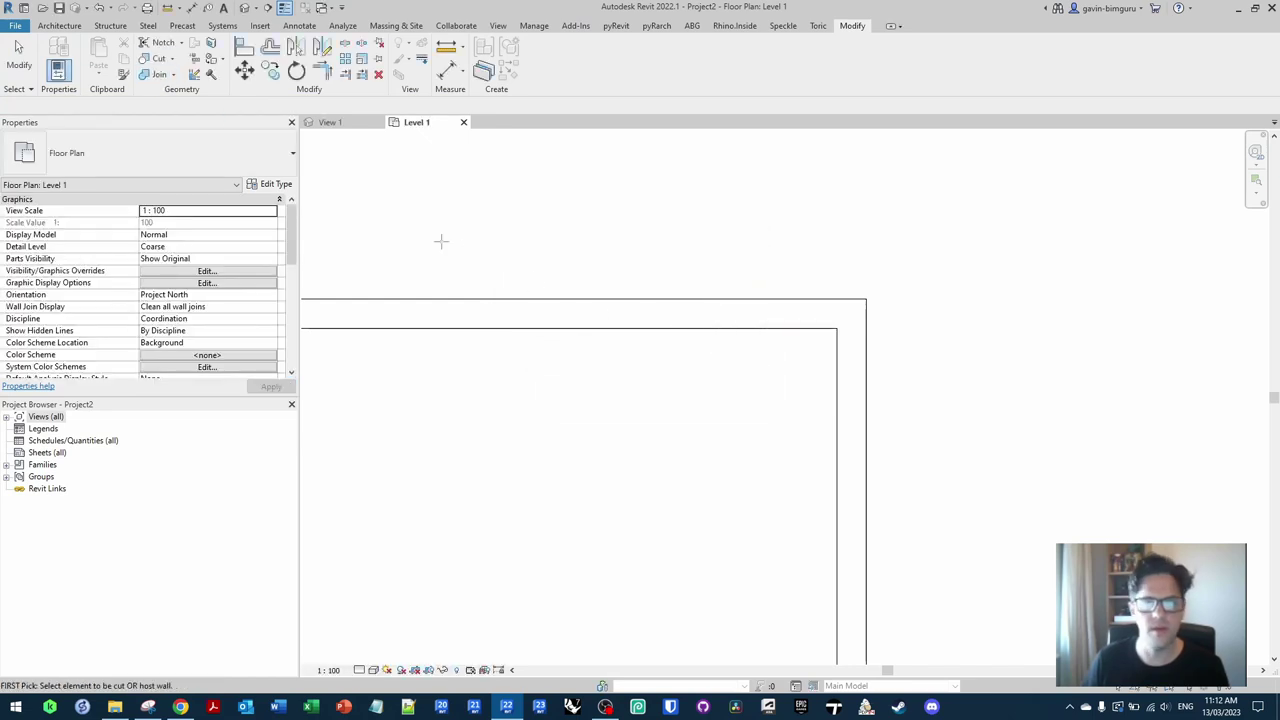
left_click(846, 455)
left_click(834, 320)
middle_click_drag(980, 374, 963, 389)
key("Escape")
Step: Examine the corner window's openings in both walls in the default 3D view, and close the inactive views
left_click(245, 7)
scroll(940, 429, "up", 6)
scroll(885, 465, "up", 2)
left_click(886, 472)
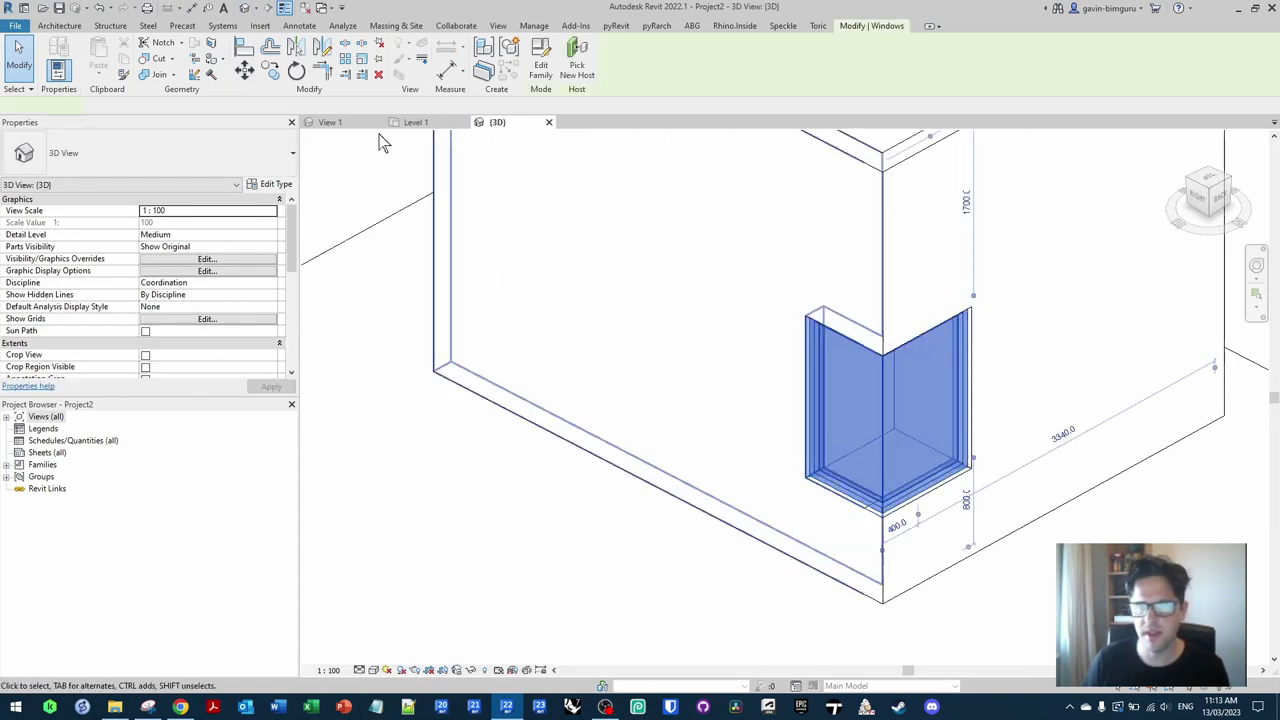
left_click(298, 8)
left_click(393, 199)
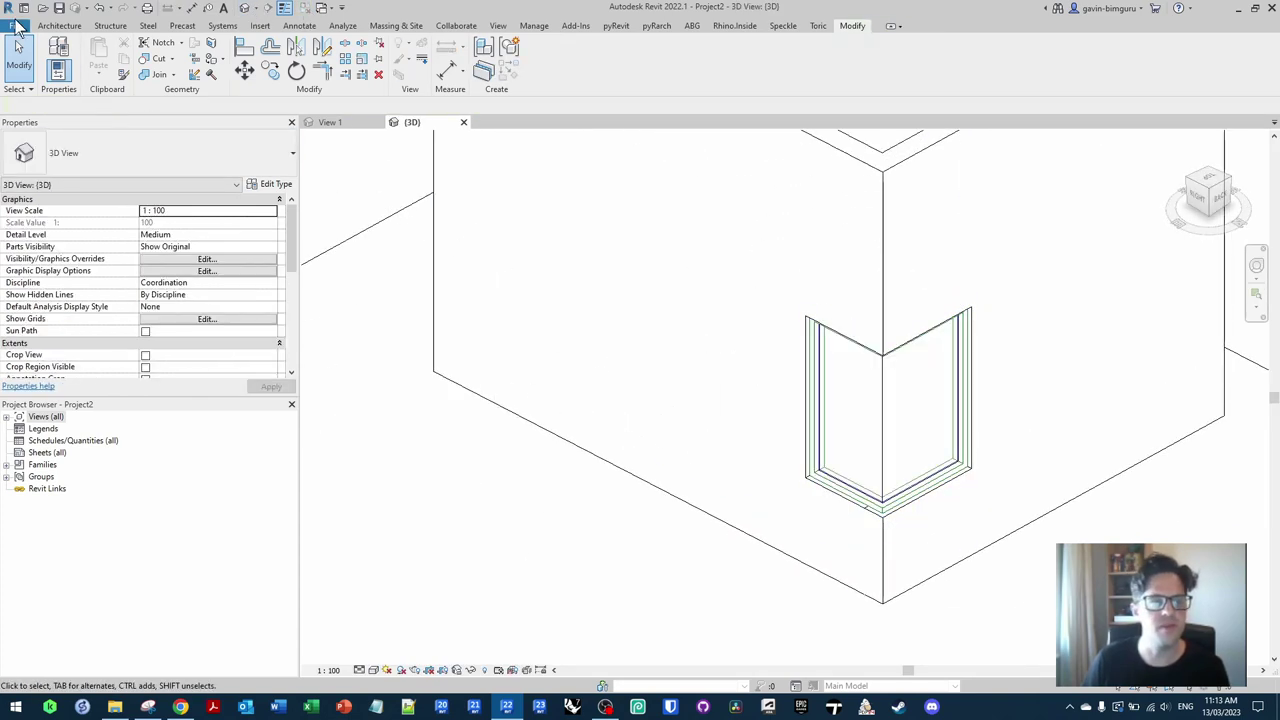
Step: Open the BG_WIN_CNR-Type1.rfa family, check its element categories in the selection filter, and close the family
left_click(15, 24)
left_click(188, 111)
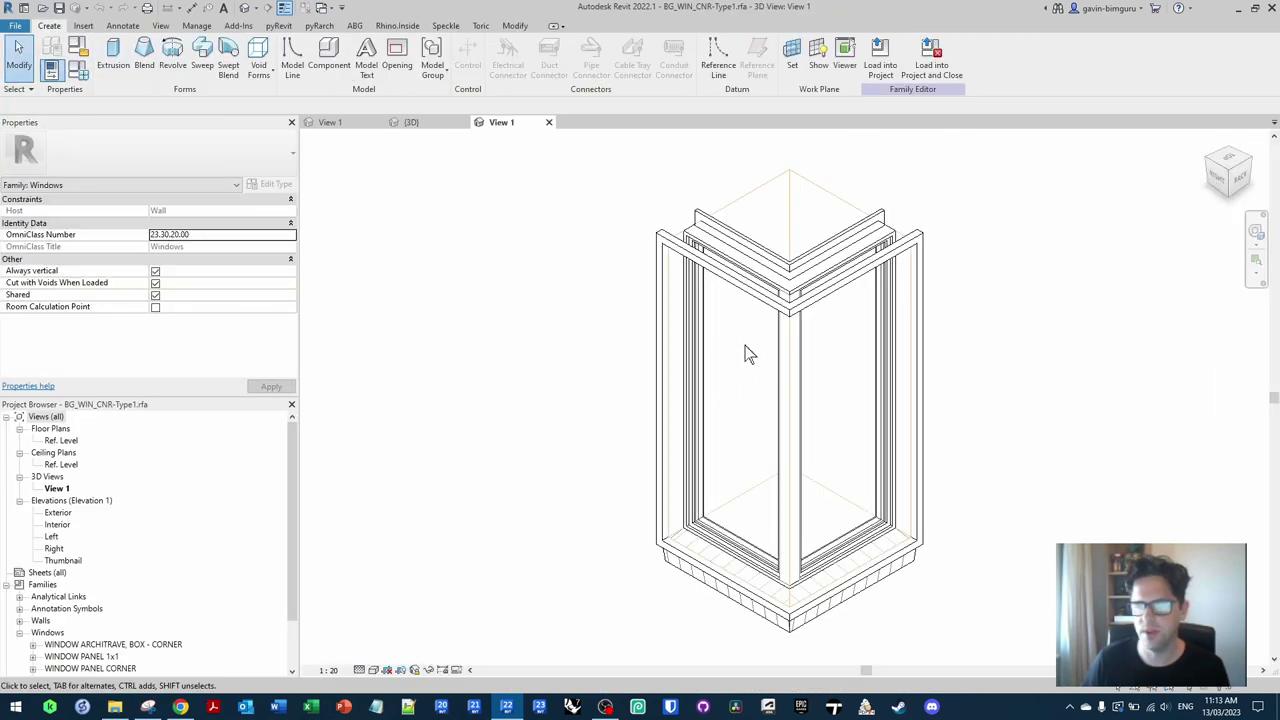
left_click_drag(1071, 614, 478, 184)
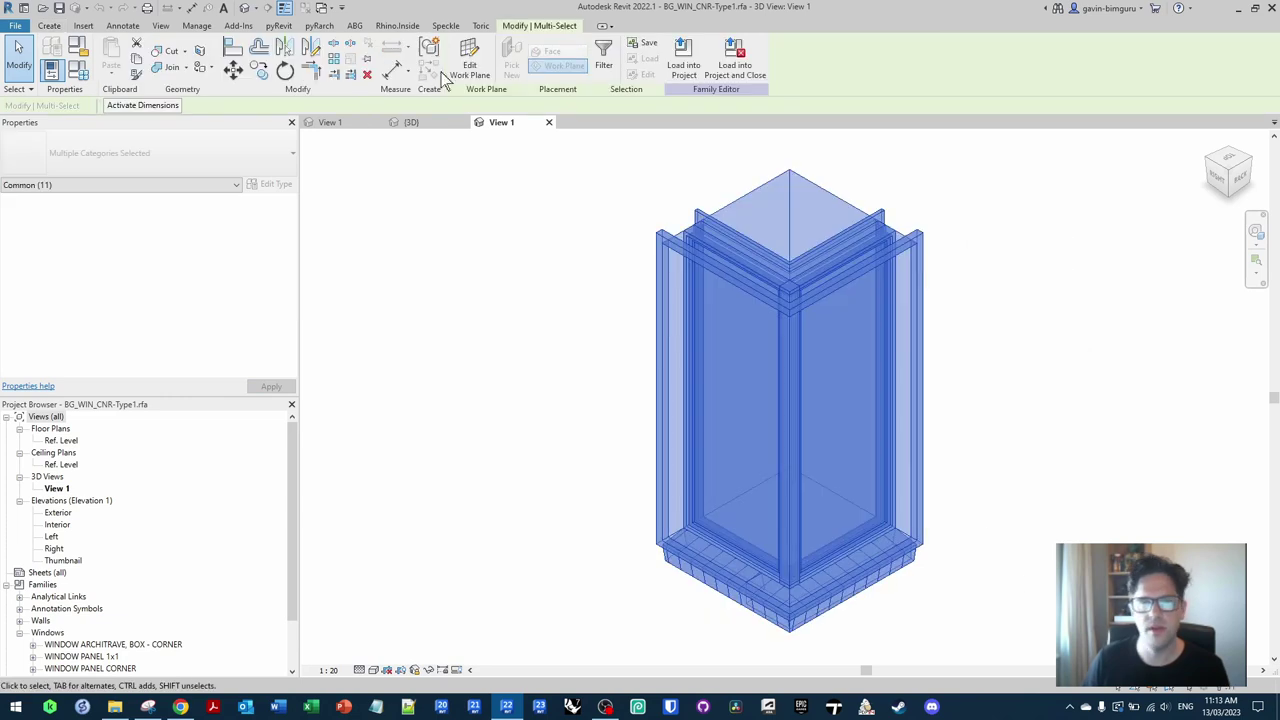
left_click(606, 62)
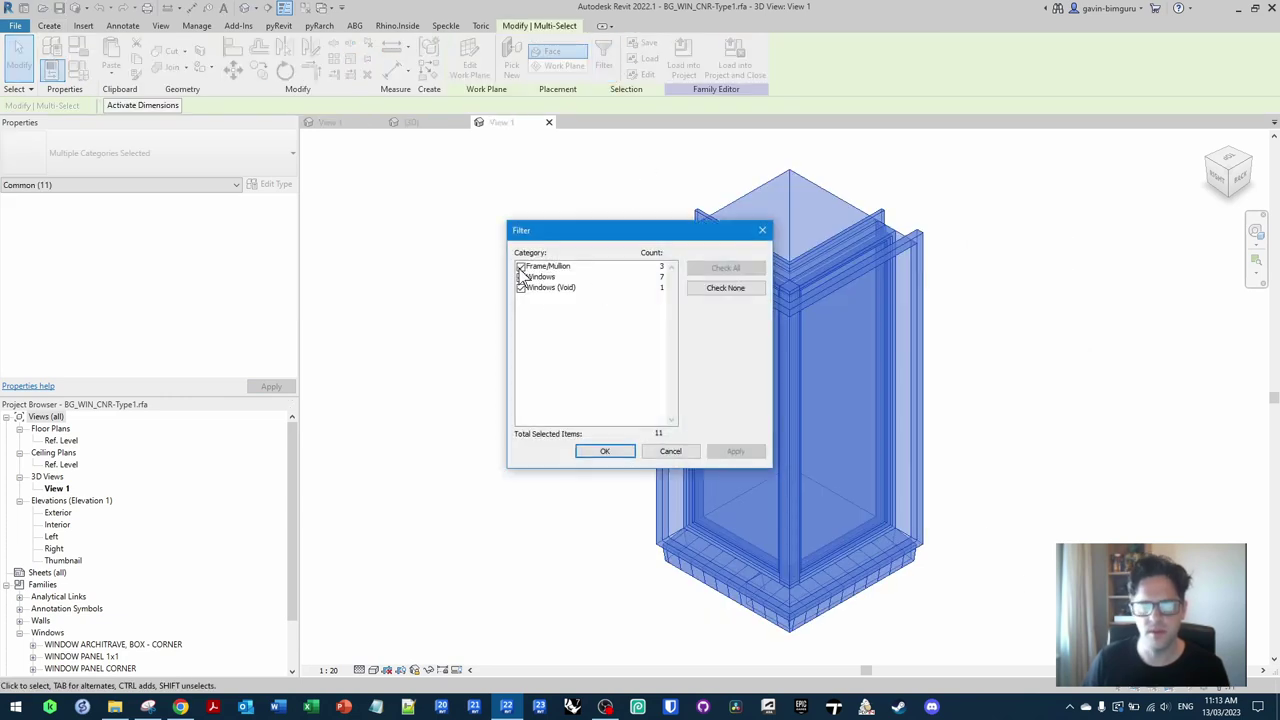
left_click(764, 232)
left_click(548, 122)
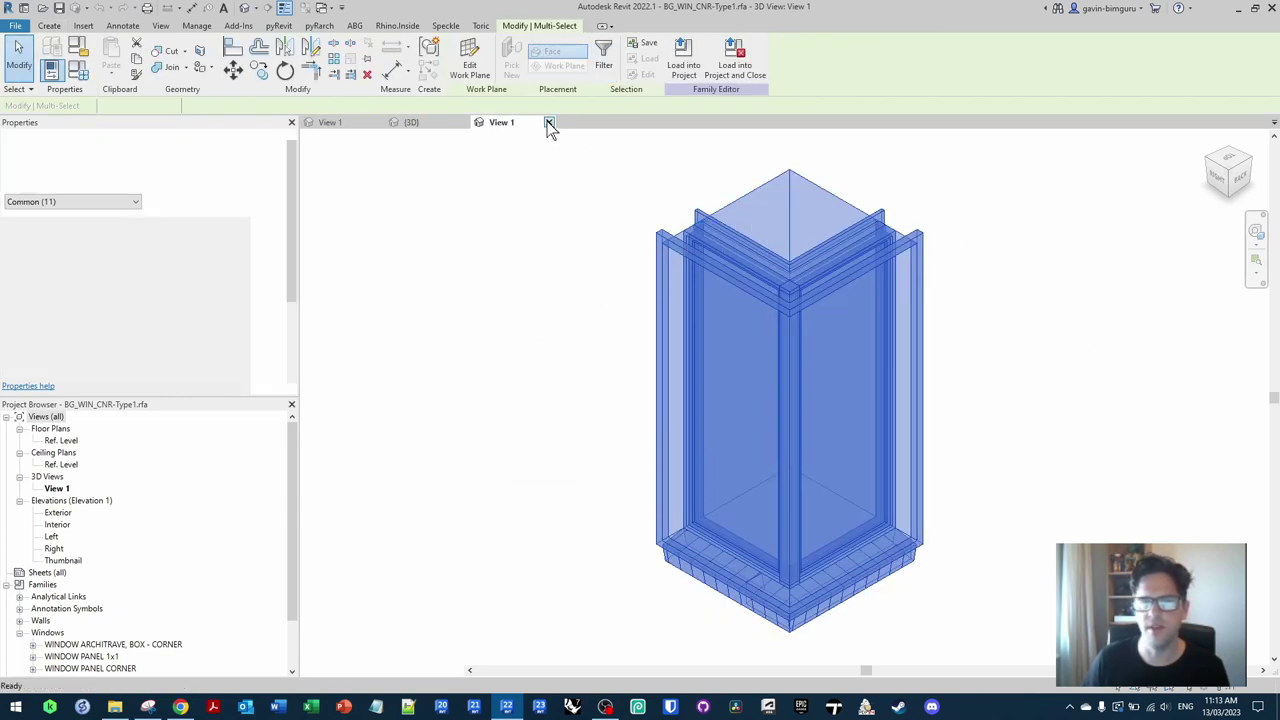
Step: Open the corner window family for editing and cut its host wall with the void extrusion using Cut Geometry
left_click(823, 367)
left_click(545, 62)
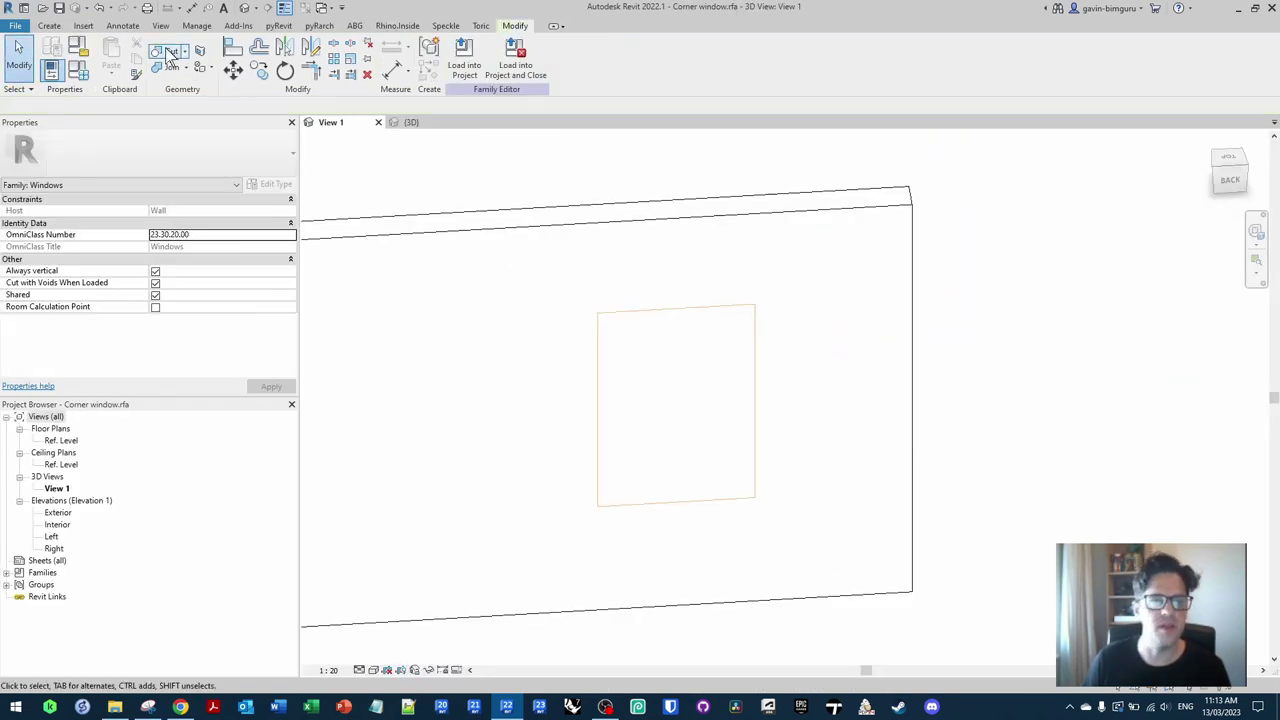
scroll(689, 245, "down", 4)
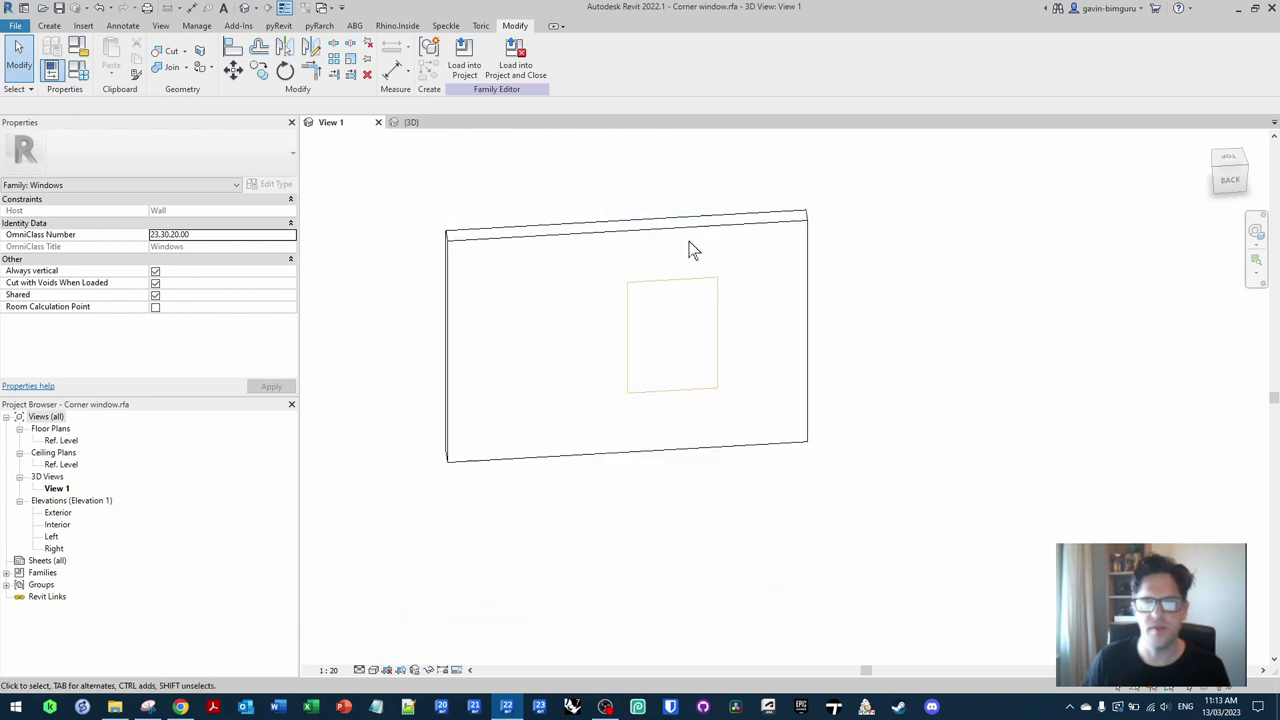
left_click(157, 53)
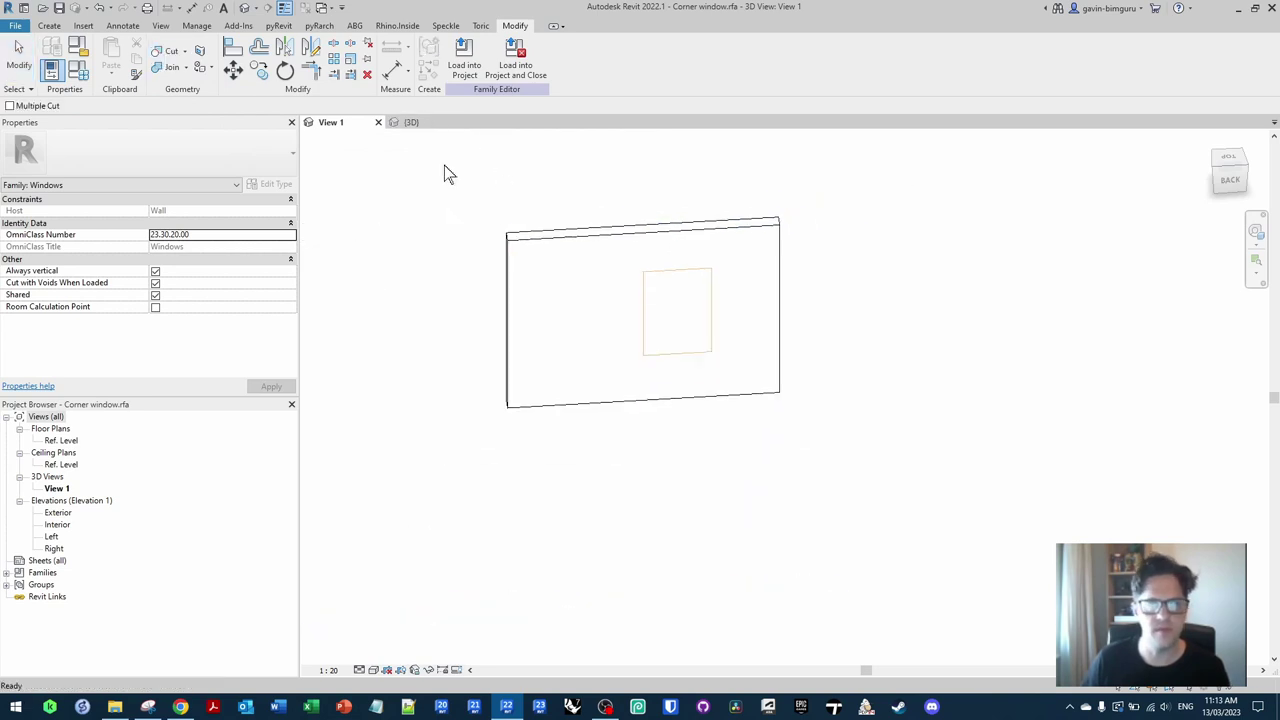
left_click(693, 280)
left_click(690, 236)
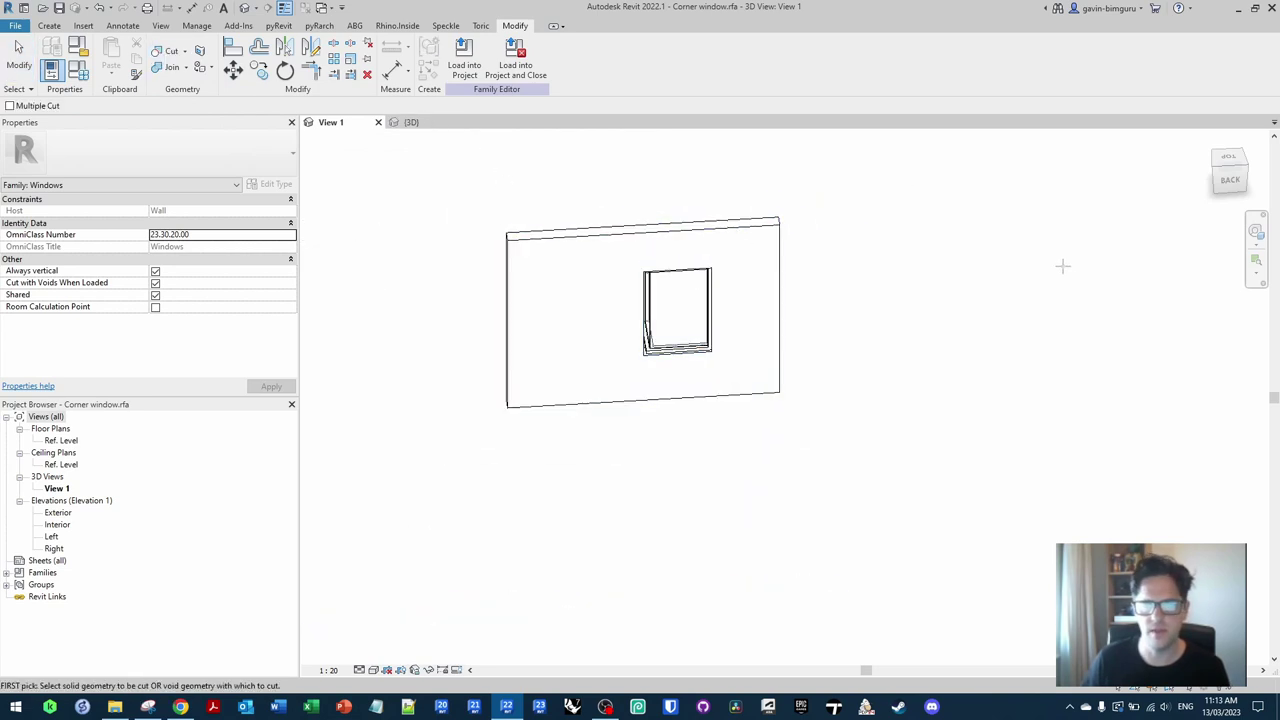
Step: Load the corner window family into Project2, overwriting the existing version and unjoining the elements that cannot be cut
left_click(458, 62)
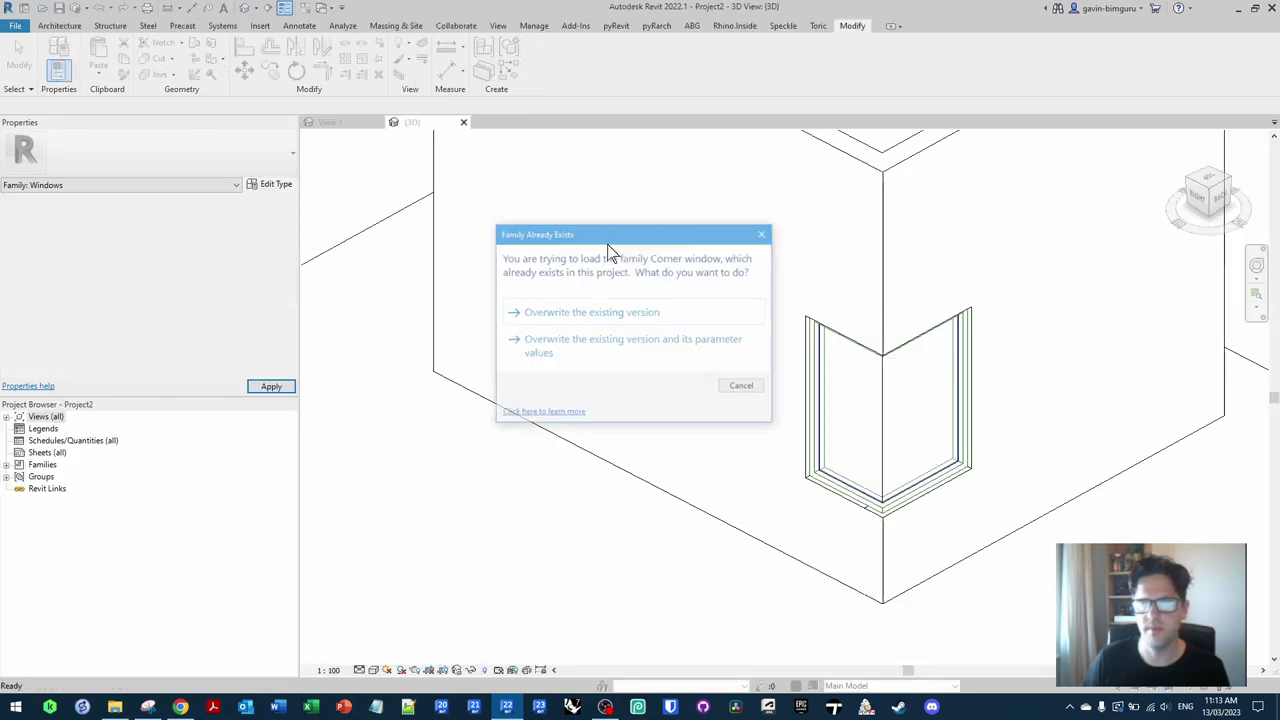
left_click(674, 308)
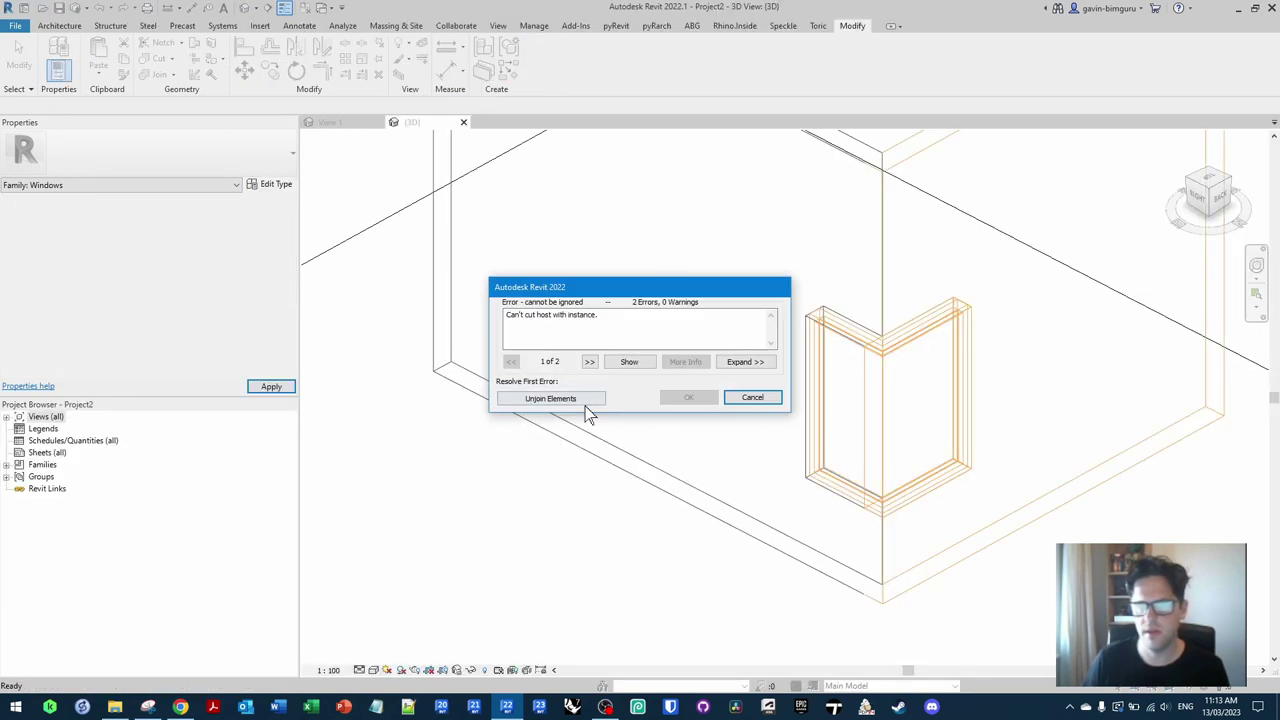
left_click(585, 403)
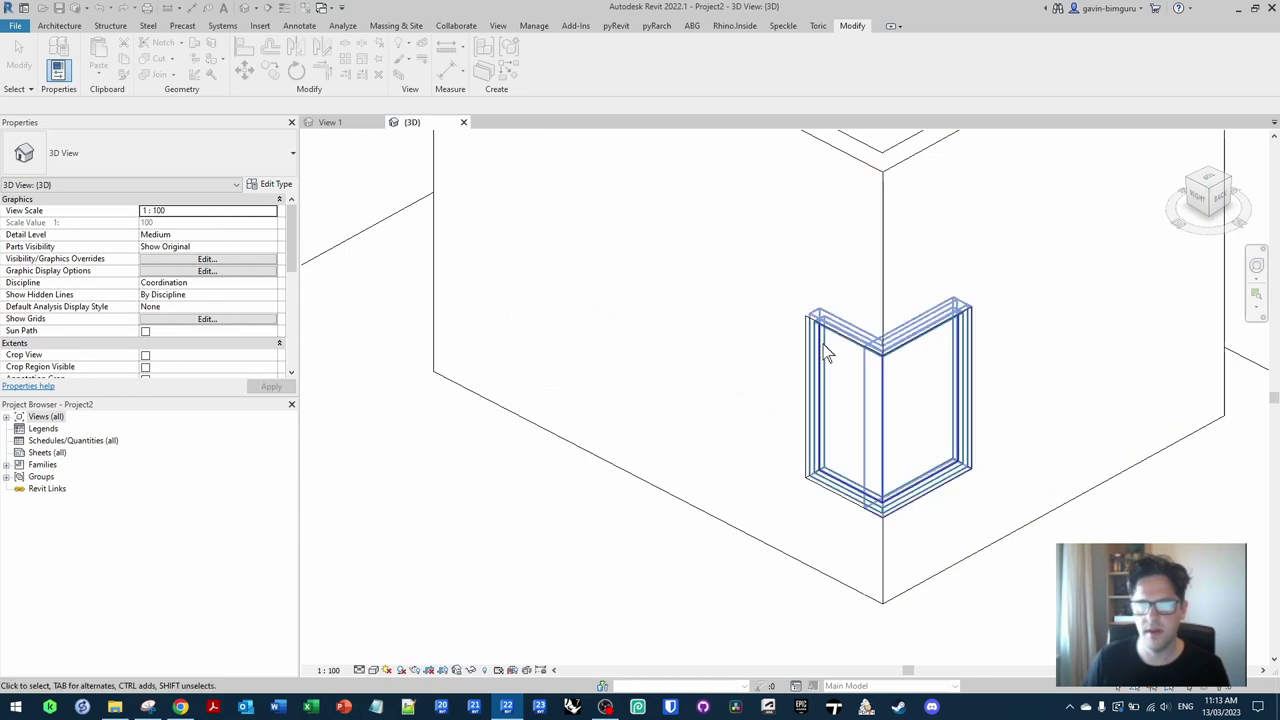
Step: Delete the placed corner window and place a new one in the horizontal wall on the Level 1 floor plan
left_click(826, 347)
key("Delete")
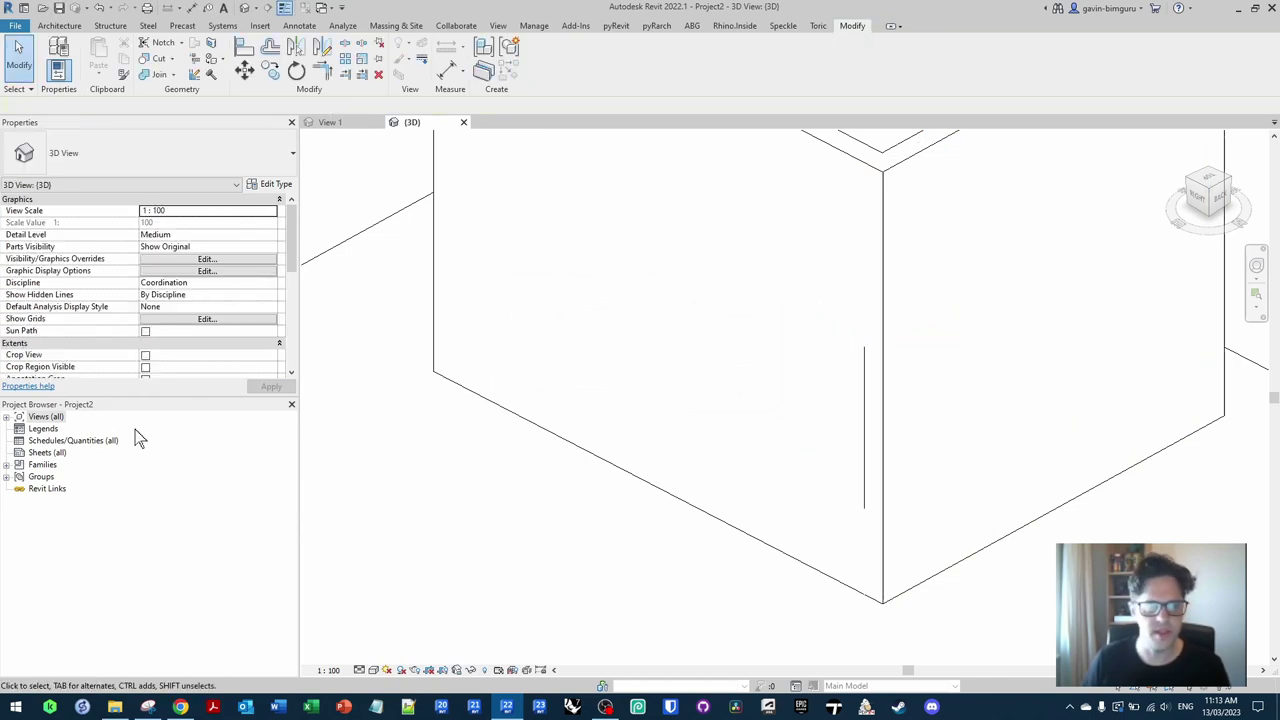
double_click(46, 417)
double_click(50, 440)
double_click(57, 452)
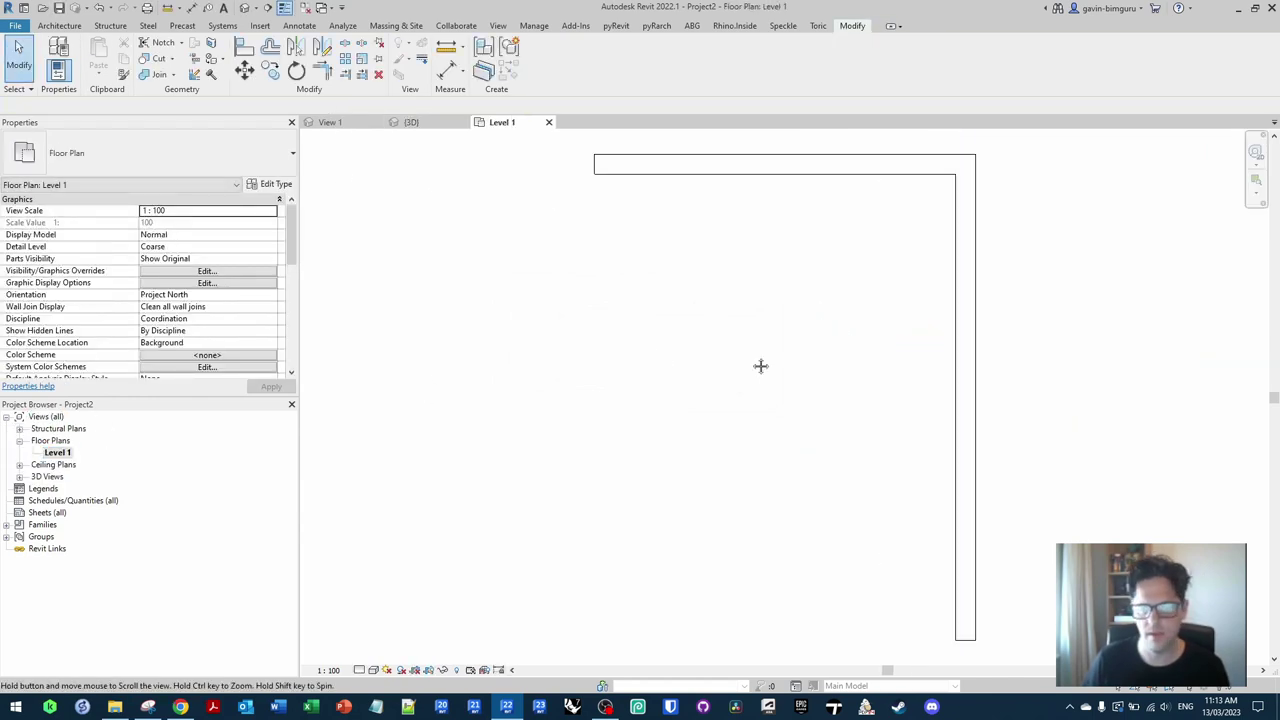
key("n")
left_click(848, 166)
key("Escape")
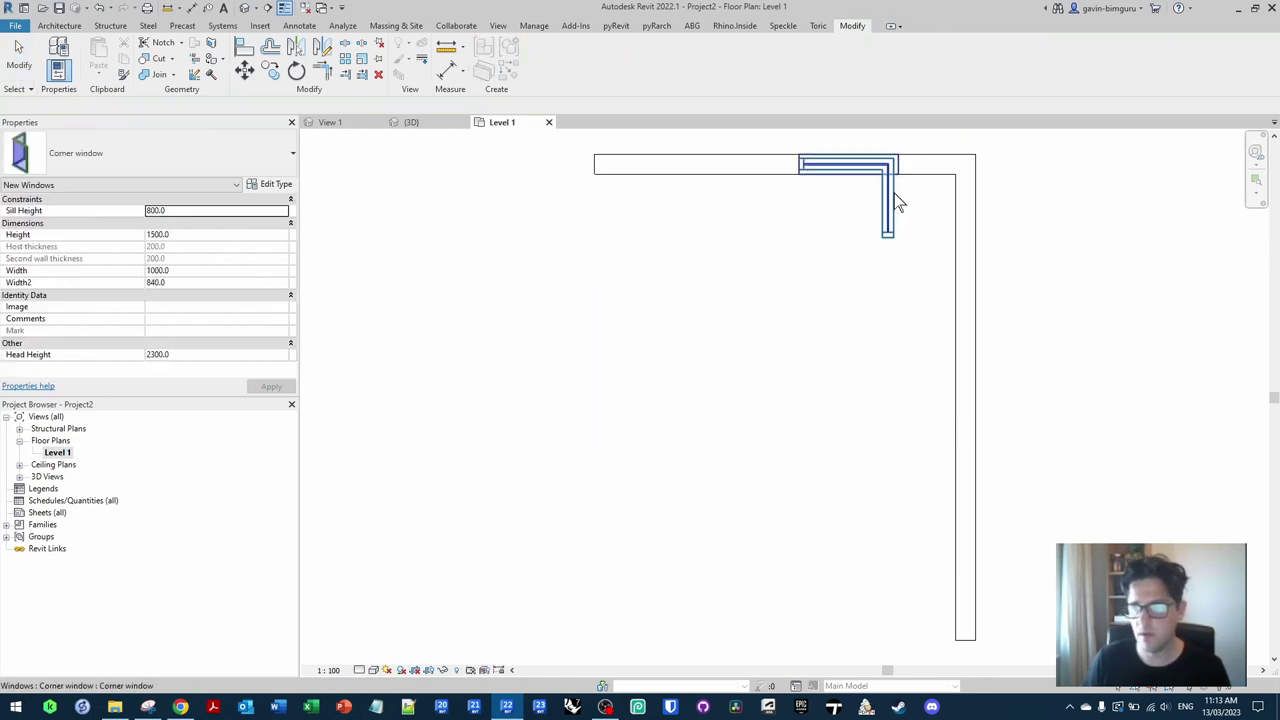
Step: Move the new corner window along the horizontal wall to the outer corner where the two walls meet
left_click(894, 193)
middle_click_drag(893, 191, 721, 275)
scroll(736, 253, "up", 2)
key("m")
key("v")
left_click(721, 232)
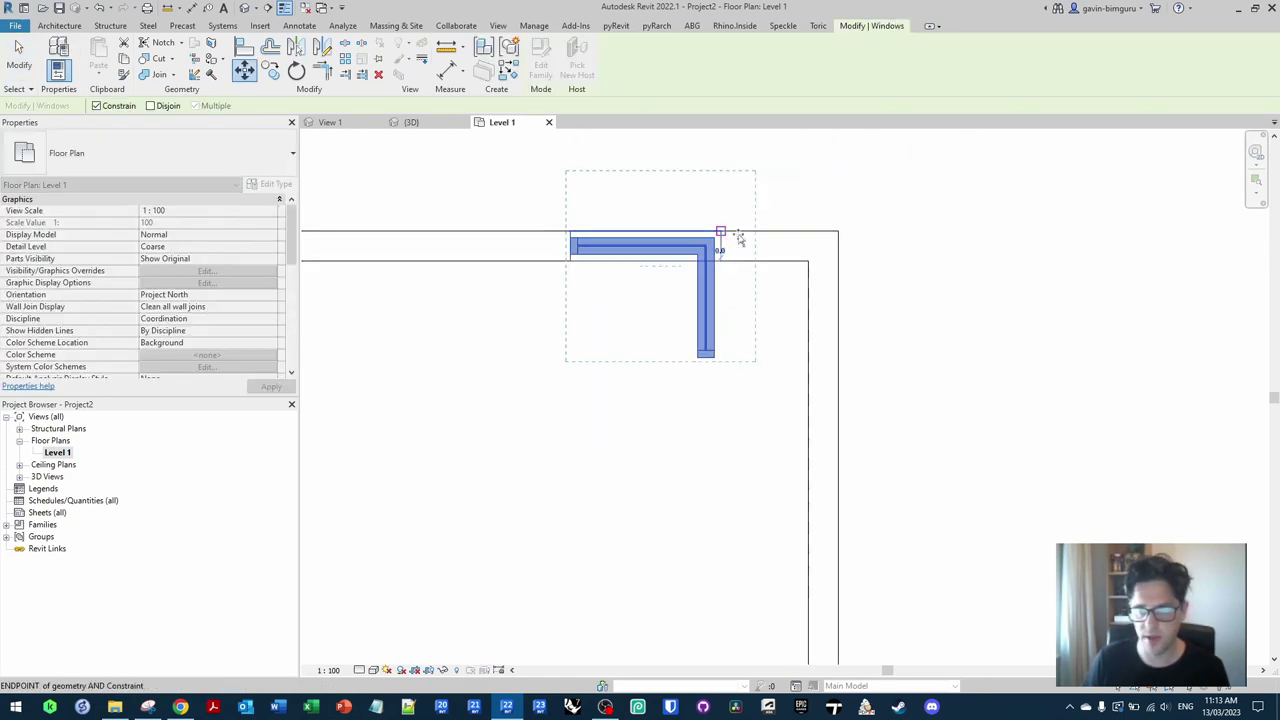
left_click(840, 233)
Step: Cut the vertical wall with the newly placed corner window using Cut Geometry
key("Escape")
key("c")
key("p")
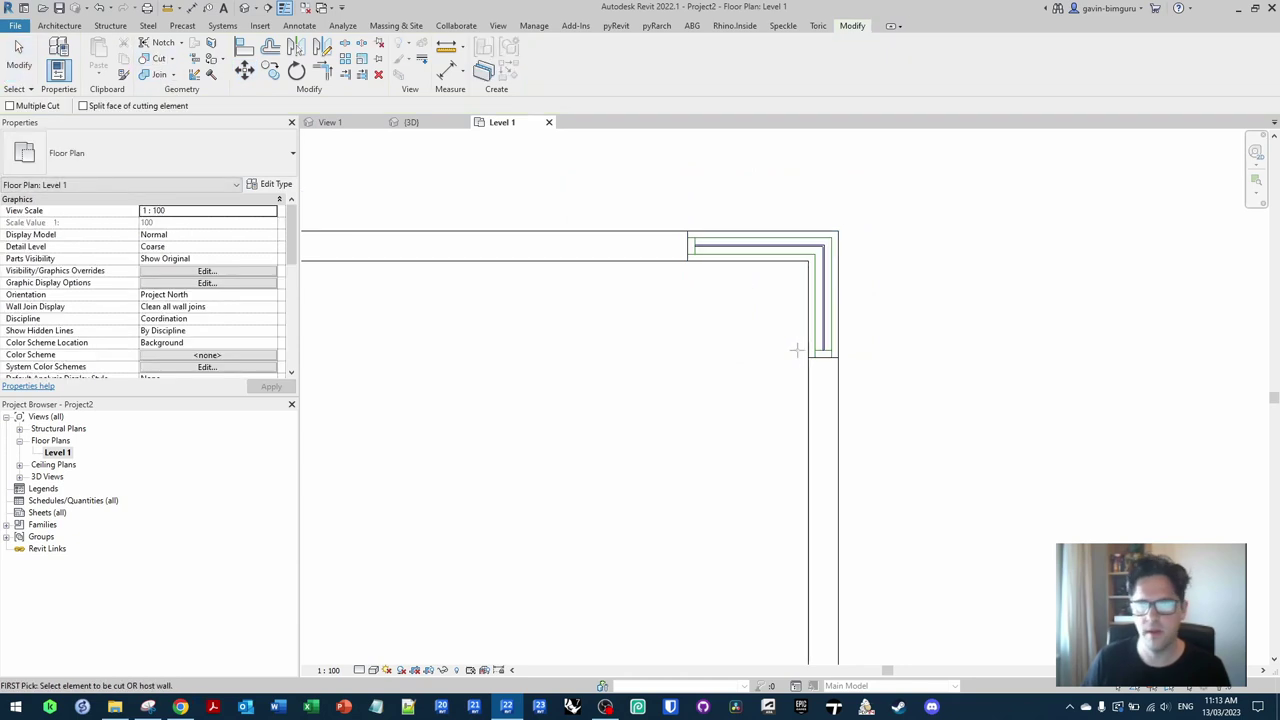
left_click(809, 375)
left_click(820, 322)
key("Escape")
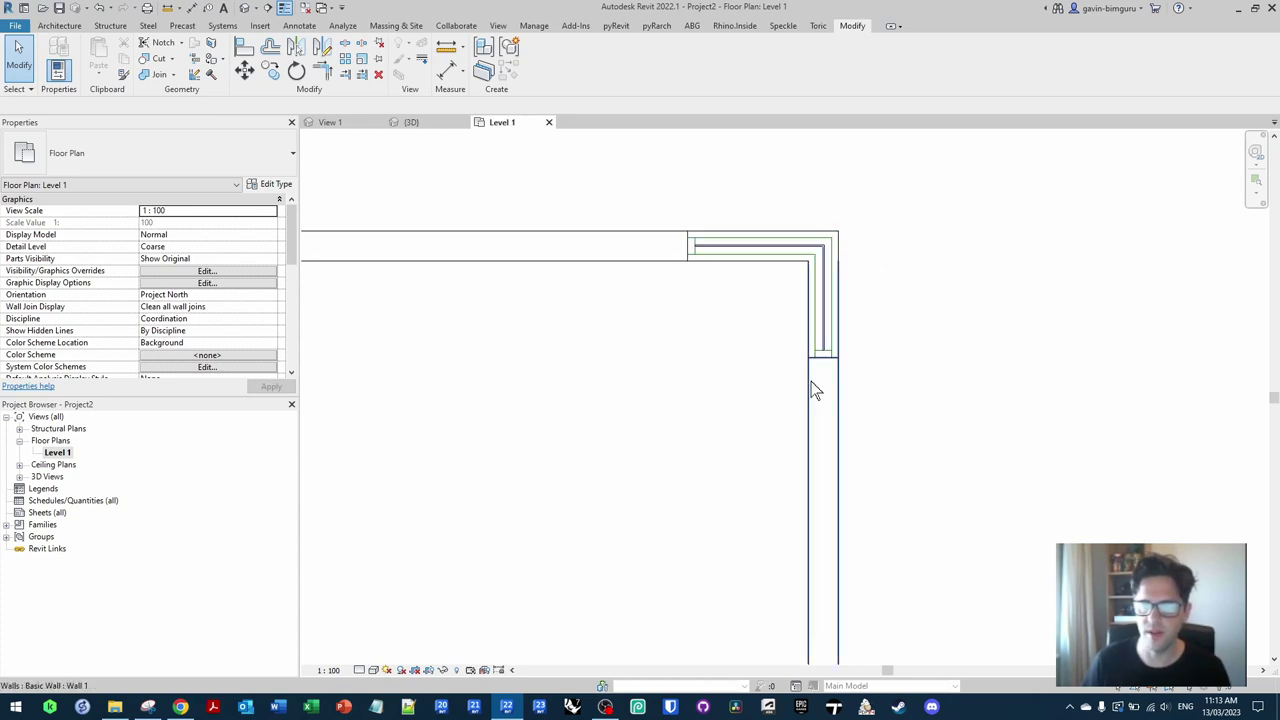
Step: Open the default 3D view and examine from several sides how the corner window sits in both walls
left_click(249, 8)
mouse_move(851, 408)
middle_mouse_down("shift")
mouse_move(697, 391)
mouse_move(836, 421)
middle_mouse_up("shift")
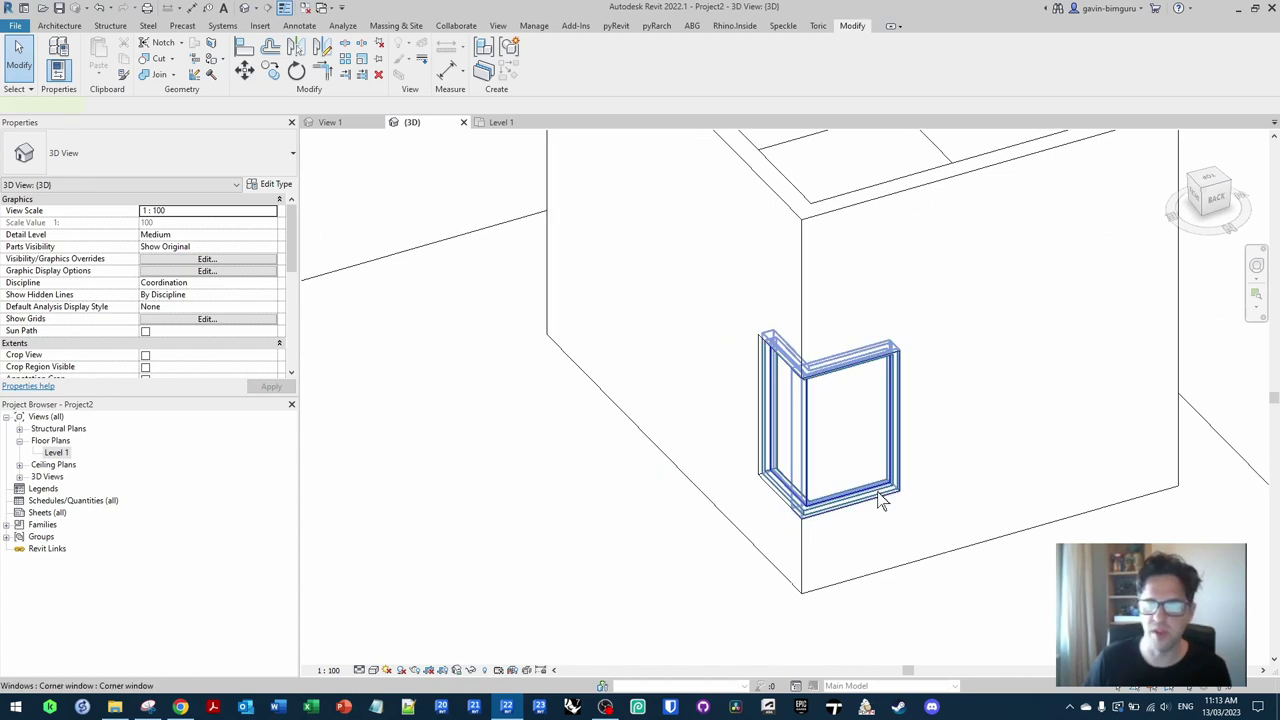
left_click(872, 494)
middle_click_drag(854, 486, 932, 488, "shift")
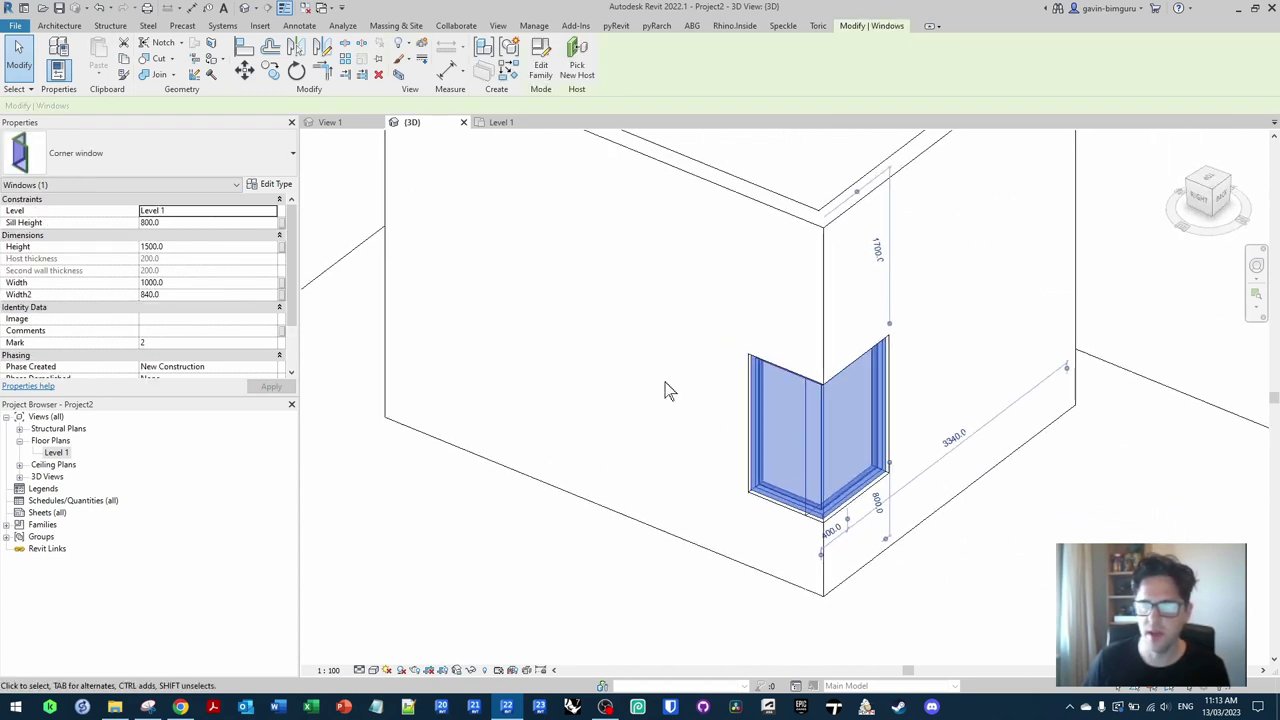
left_click(157, 62)
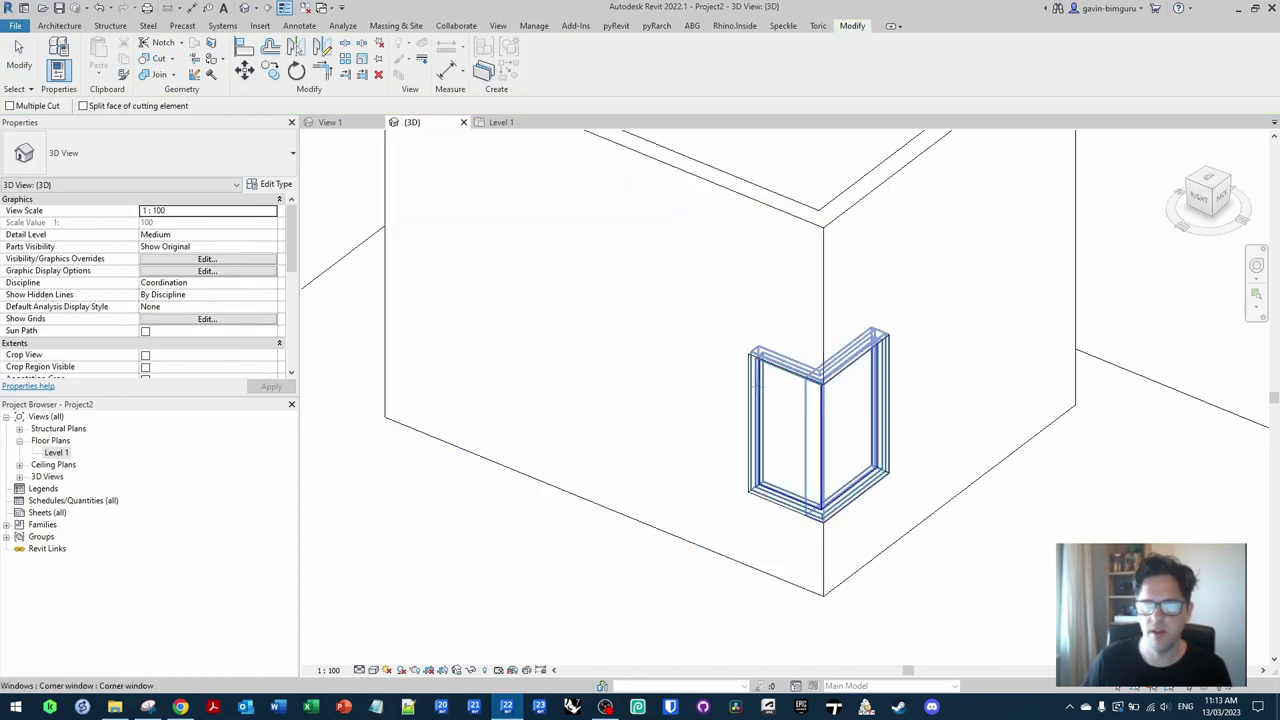
left_click(172, 58)
left_click(190, 106)
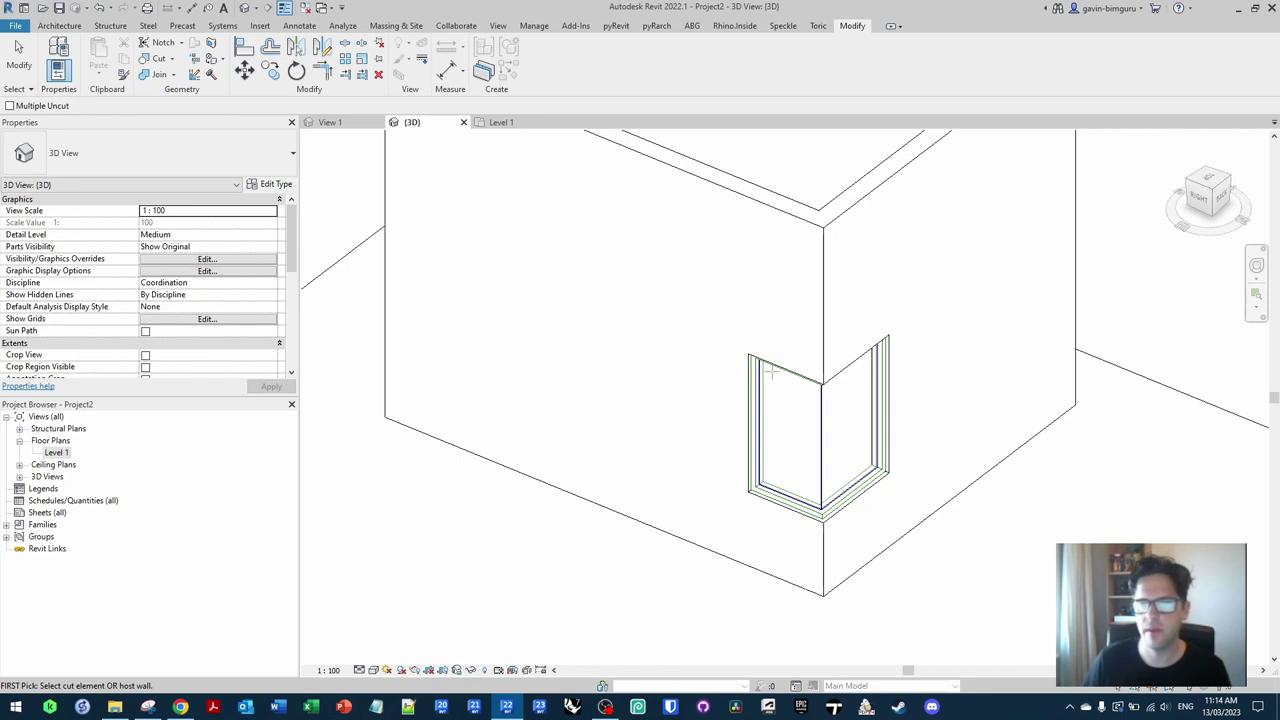
key("Escape")
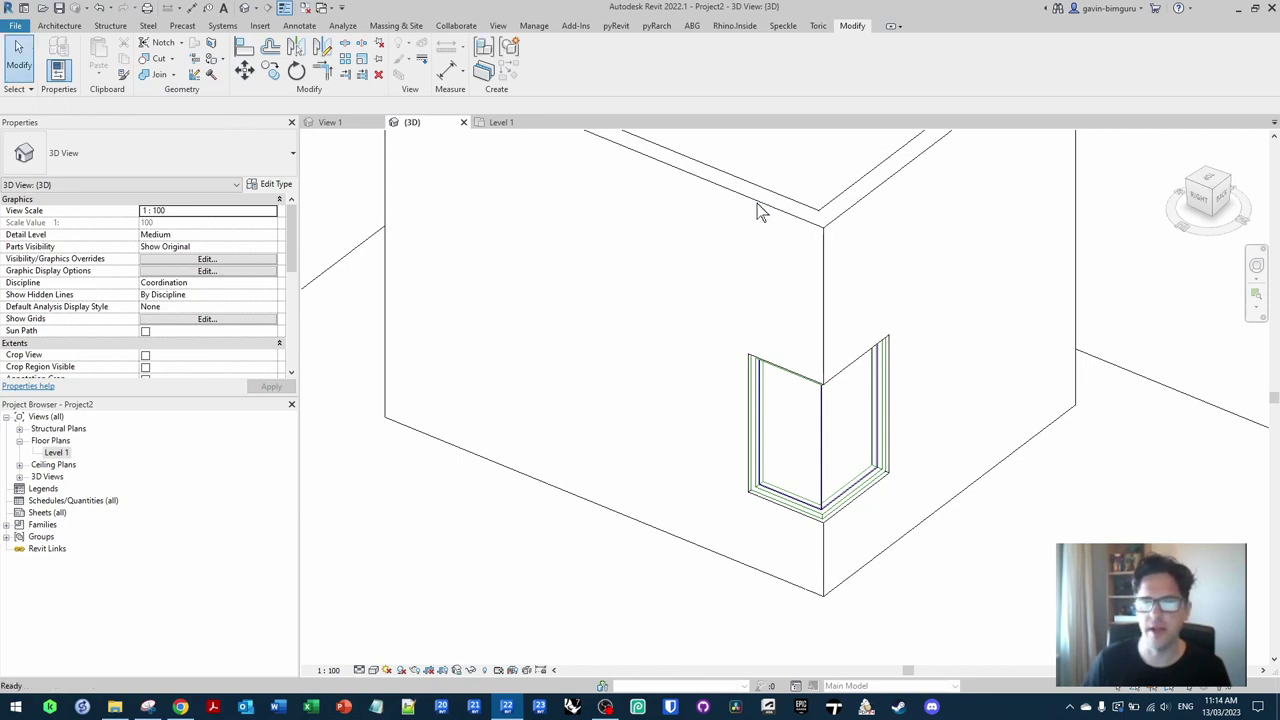
Step: Try to pull the wall's end back from the building corner below the window, and undo the changes
left_click(757, 208)
left_click_drag(821, 588, 789, 575)
left_click(1026, 626)
left_click(801, 563)
key("Escape")
key("ctrl+z")
key("ctrl+z")
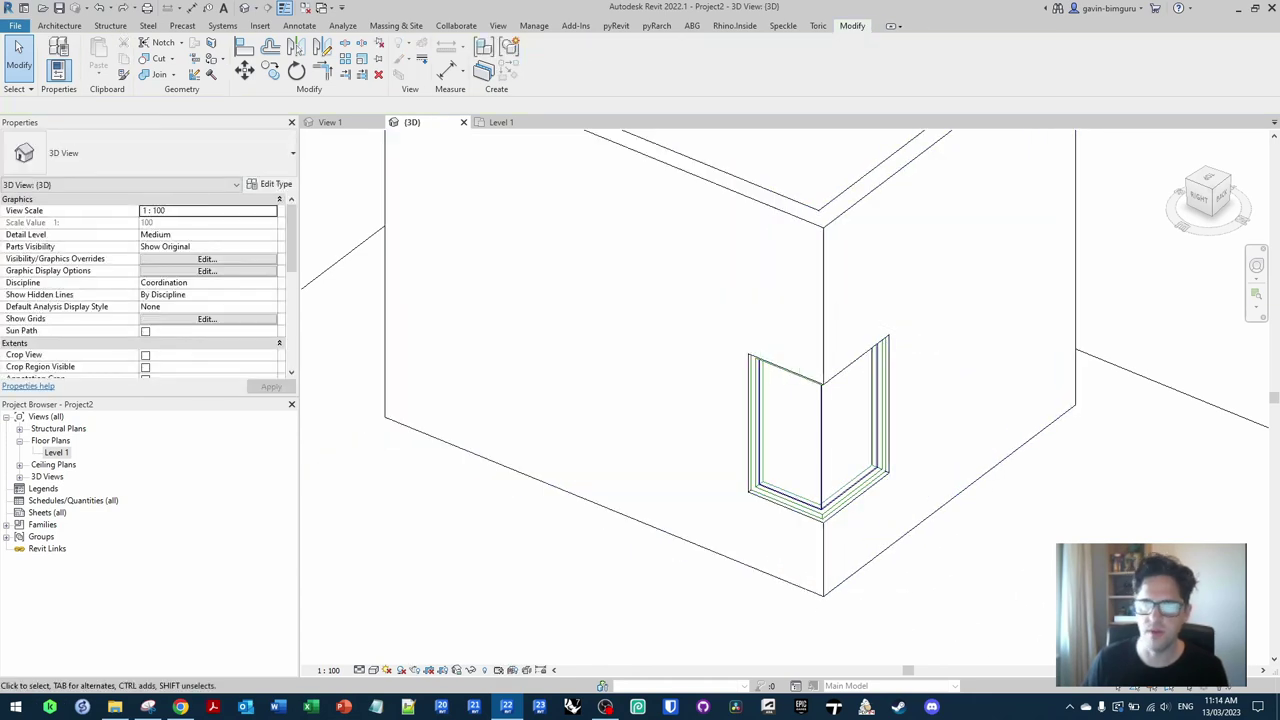
Step: Try to cut the walls at the building corner with the corner window using Cut Geometry in the 3D view
middle_click_drag(1040, 566, 954, 566, "shift")
left_click(820, 508)
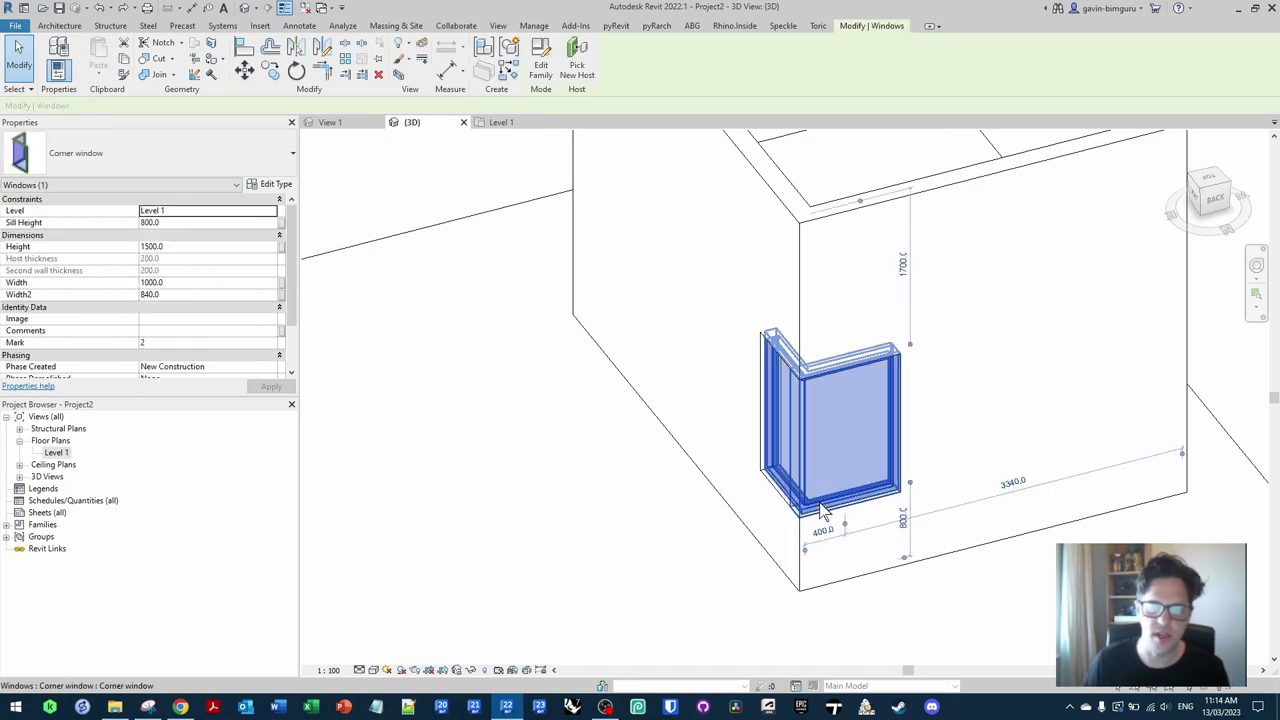
middle_click_drag(877, 516, 930, 498, "shift")
left_click(152, 60)
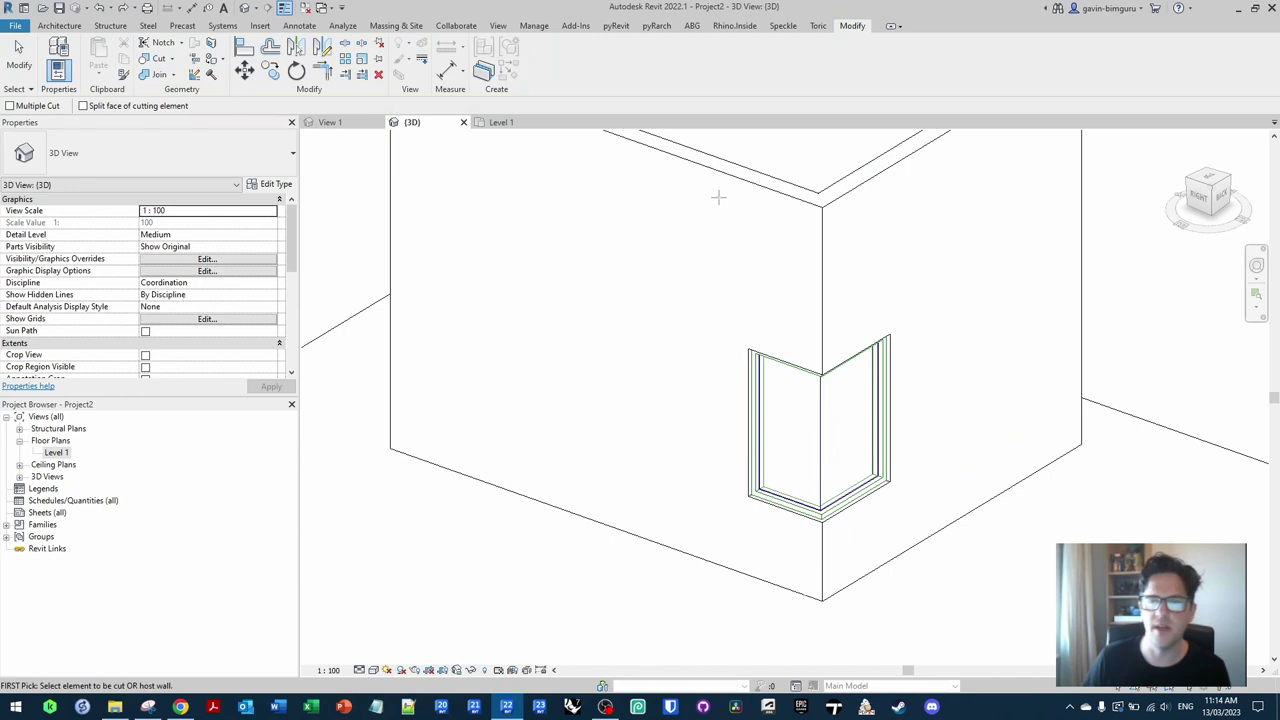
left_click(769, 372)
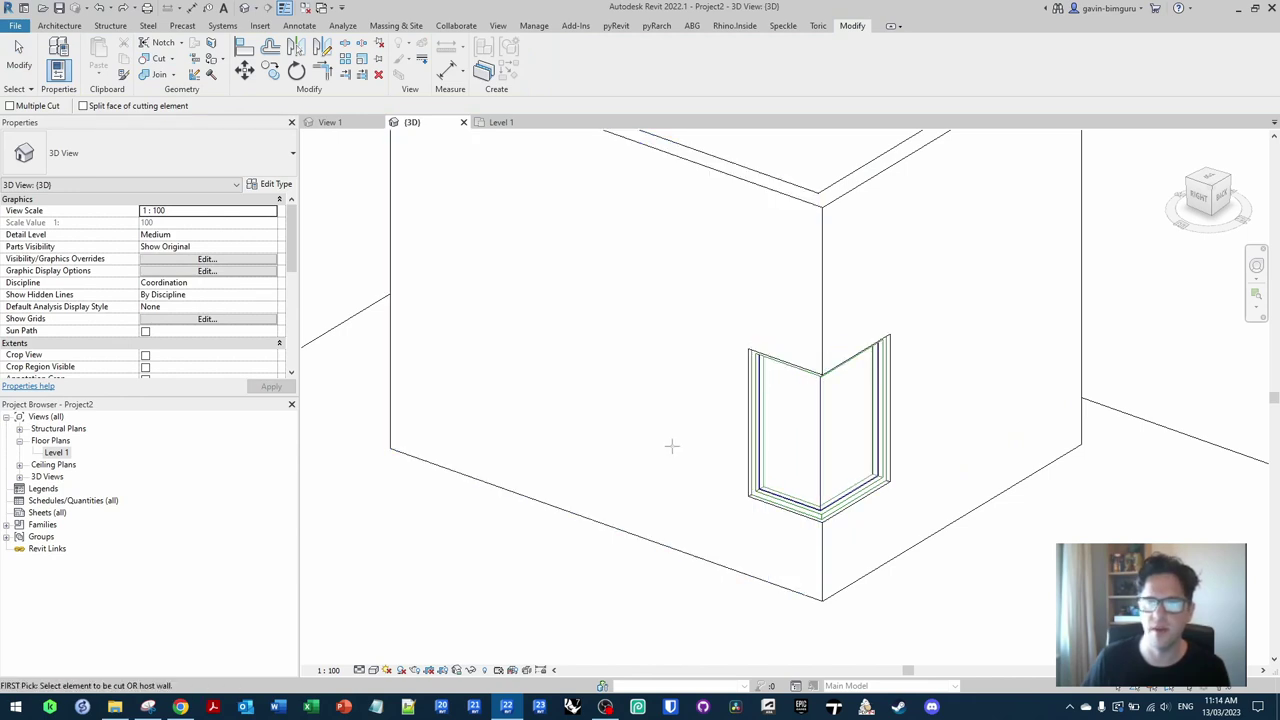
left_click(781, 411)
middle_click_drag(775, 332, 934, 394, "shift")
left_click(779, 489)
key("Escape")
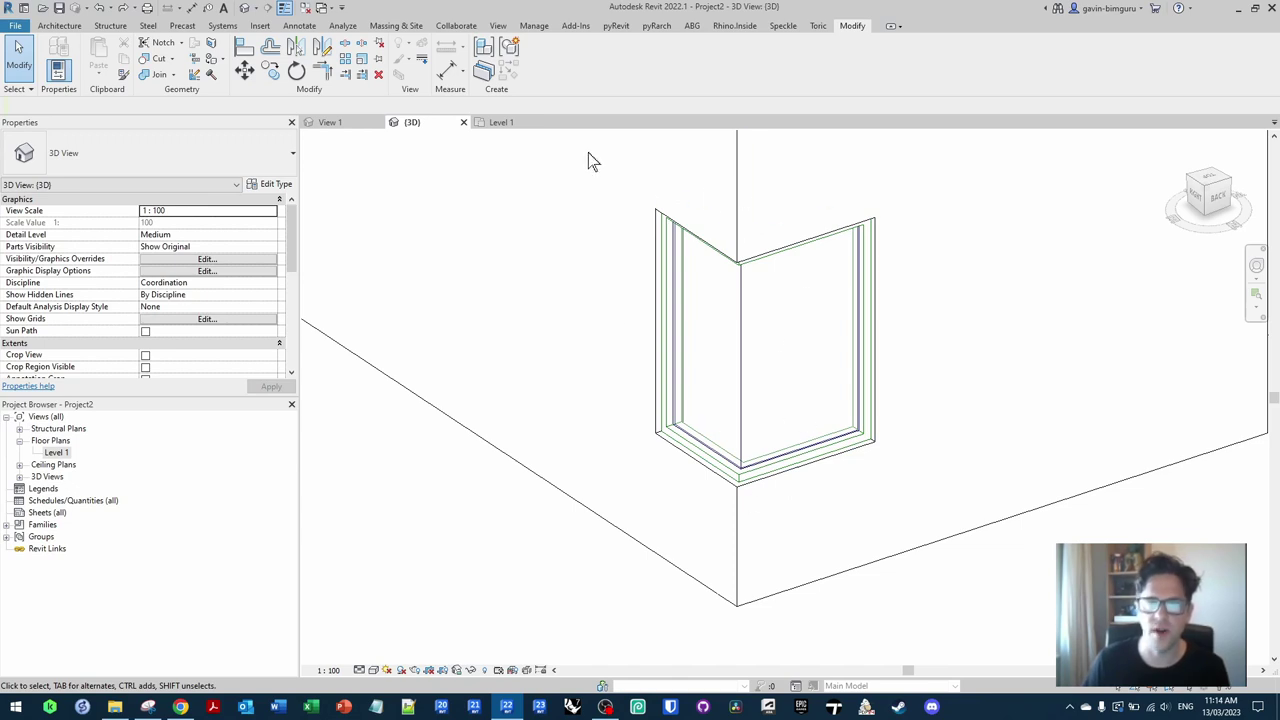
Step: In the corner window family's Ref. Level plan, sketch a rectangular extrusion over the corner where the two frame legs meet
left_click(508, 124)
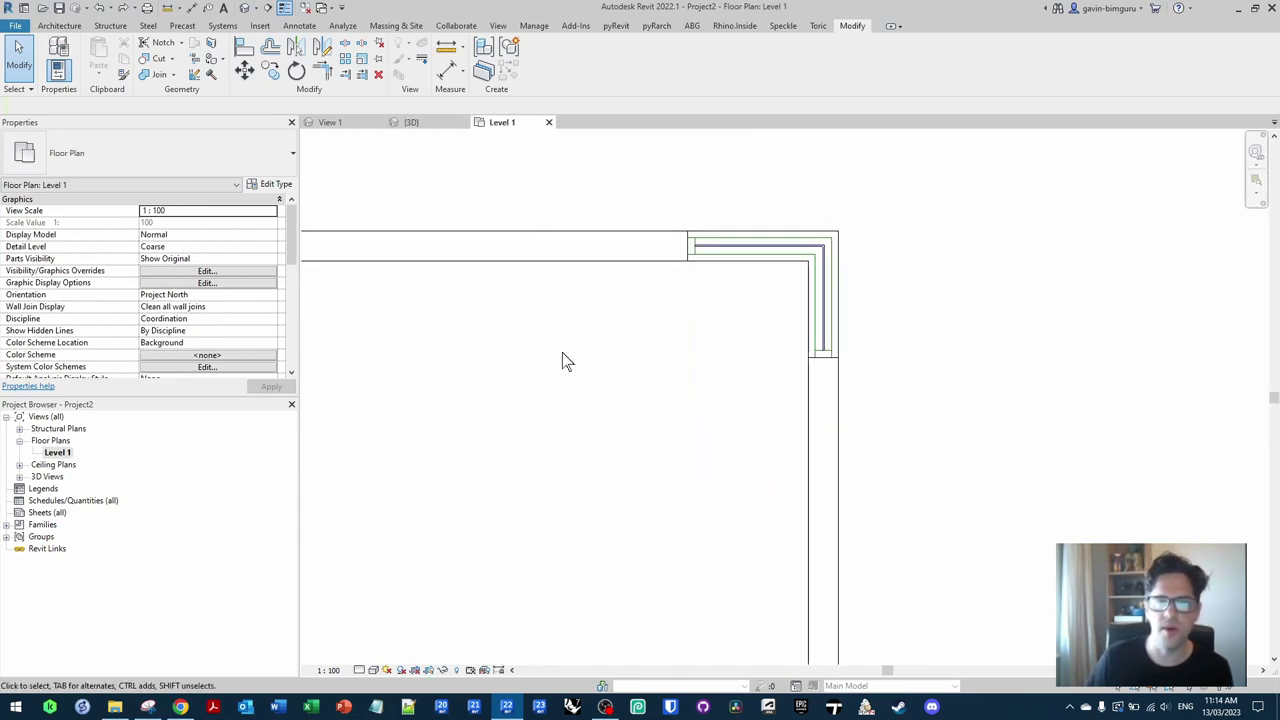
left_click(352, 121)
double_click(72, 441)
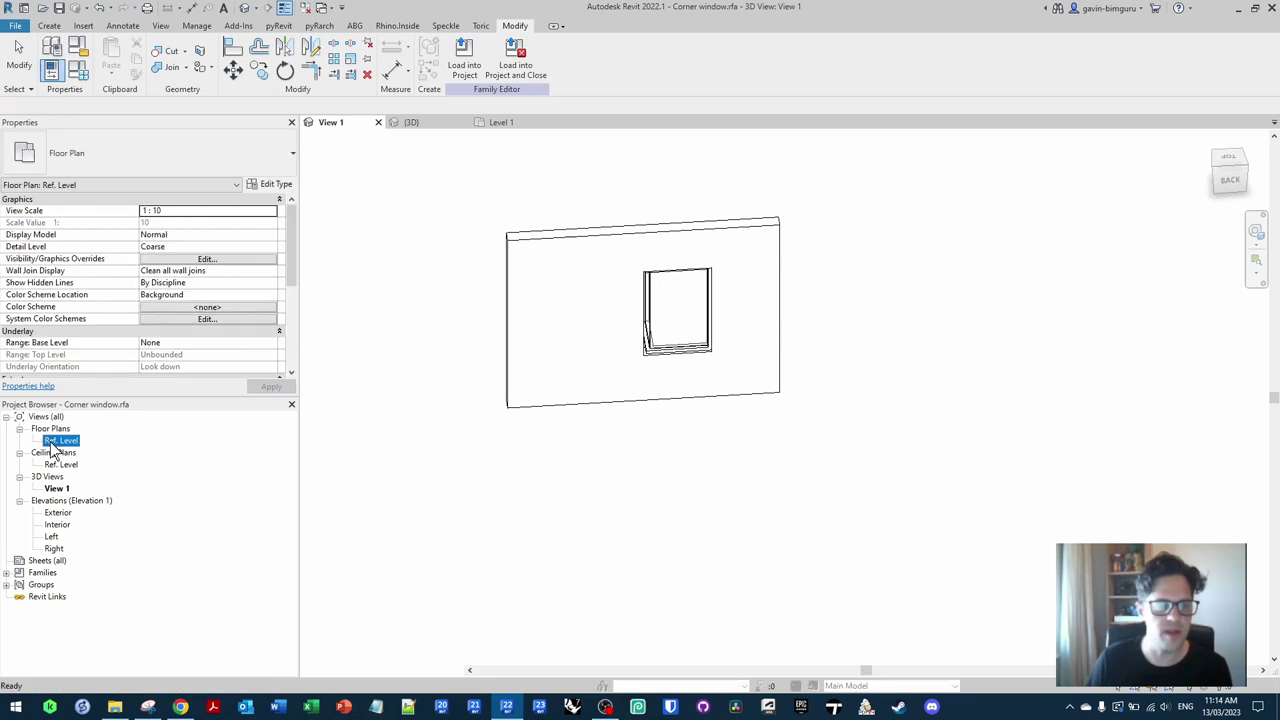
scroll(770, 430, "up", 5)
middle_click_drag(775, 420, 714, 386)
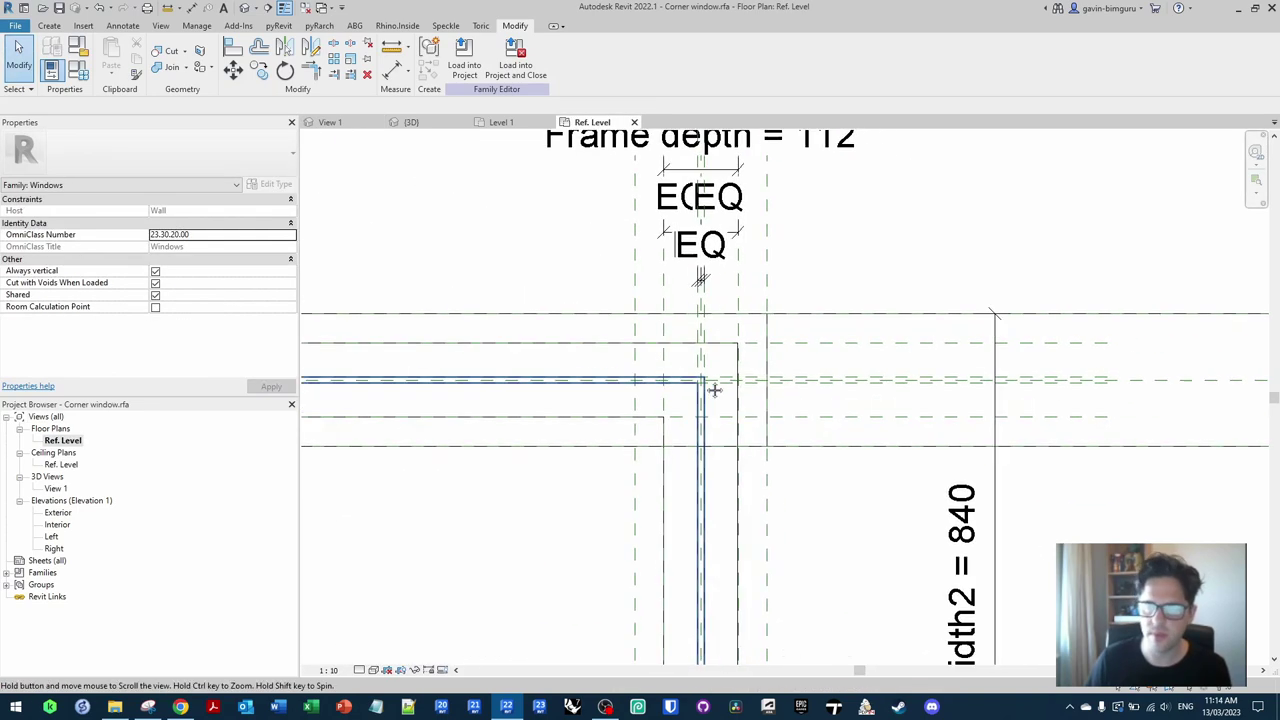
scroll(668, 405, "up", 2)
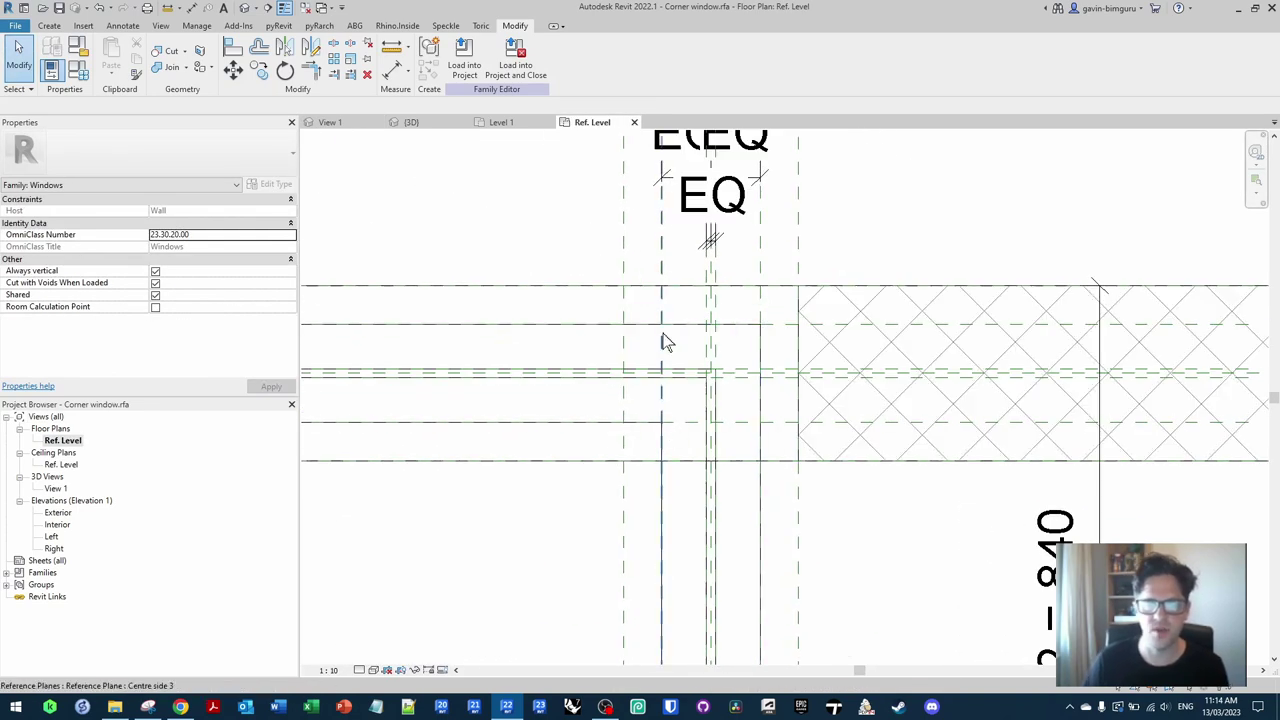
left_click(49, 25)
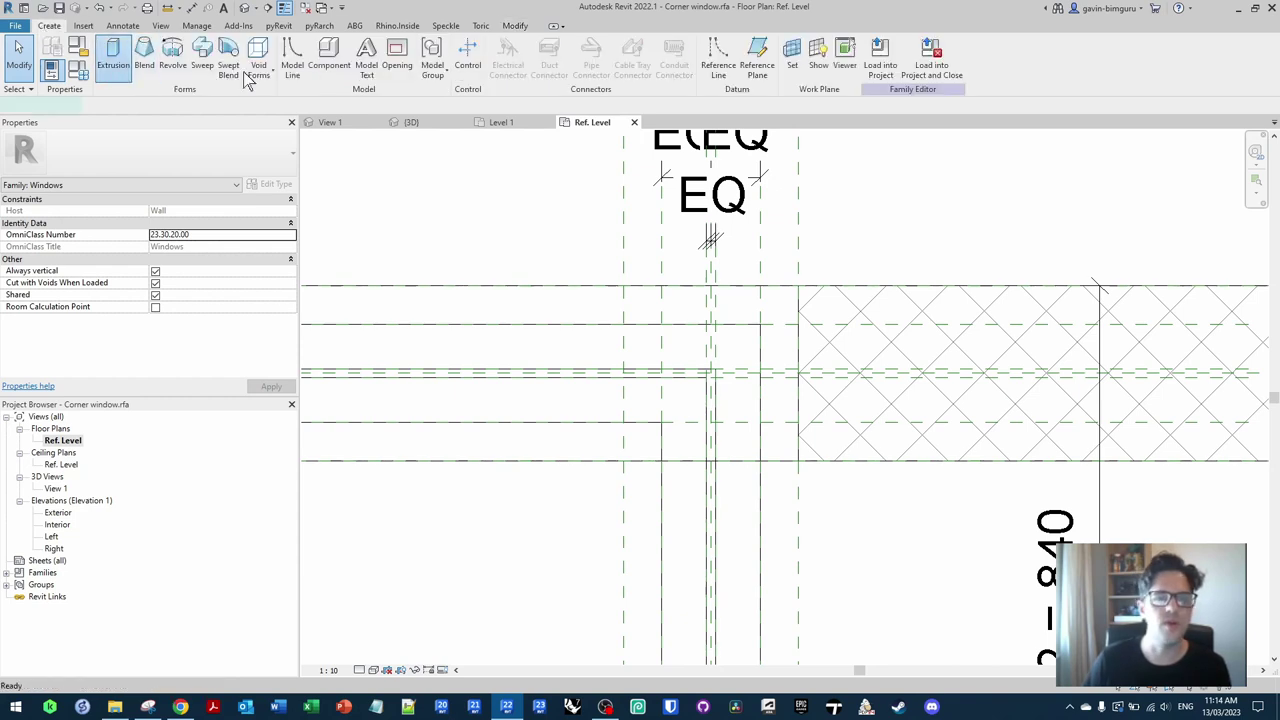
left_click(500, 46)
left_click(638, 305)
left_click(782, 440)
Step: Align and lock the rectangle's four sides to the frame depth reference planes, and finish the extrusion
key("a")
key("l")
left_click(780, 420)
left_click(748, 440)
left_click(662, 255)
left_click(638, 329)
left_click(760, 328)
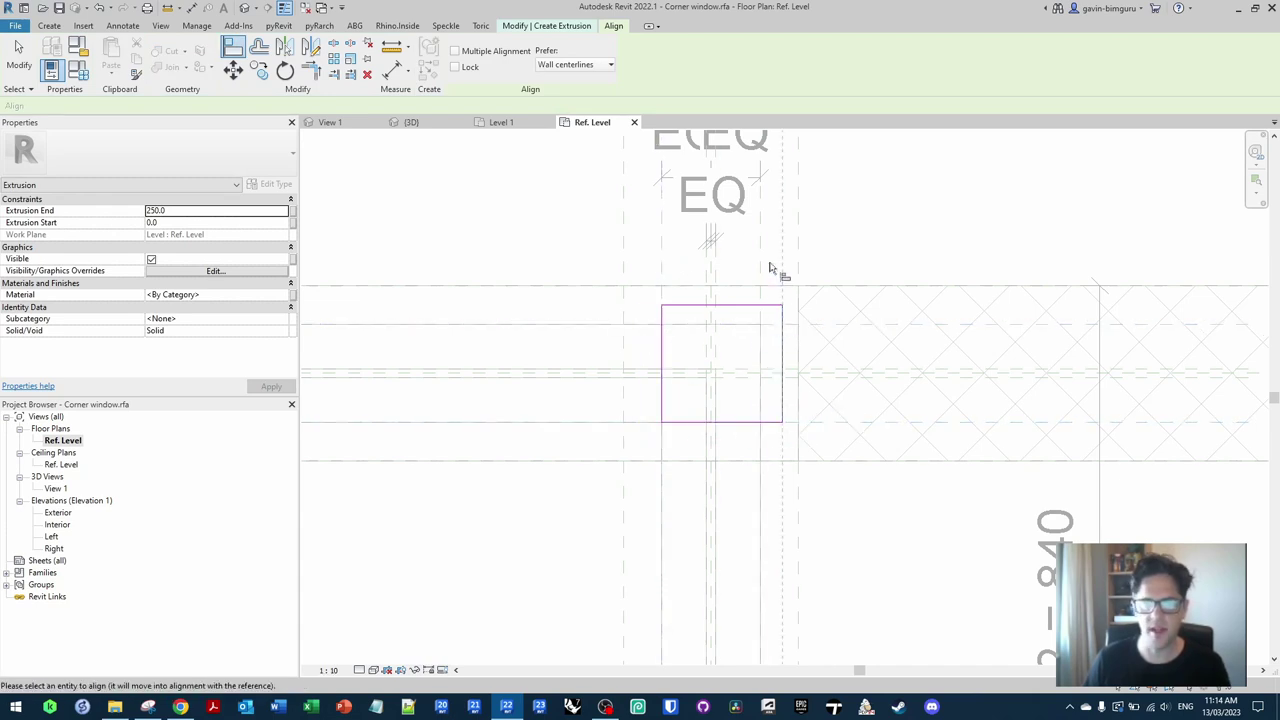
left_click(771, 325)
left_click(767, 306)
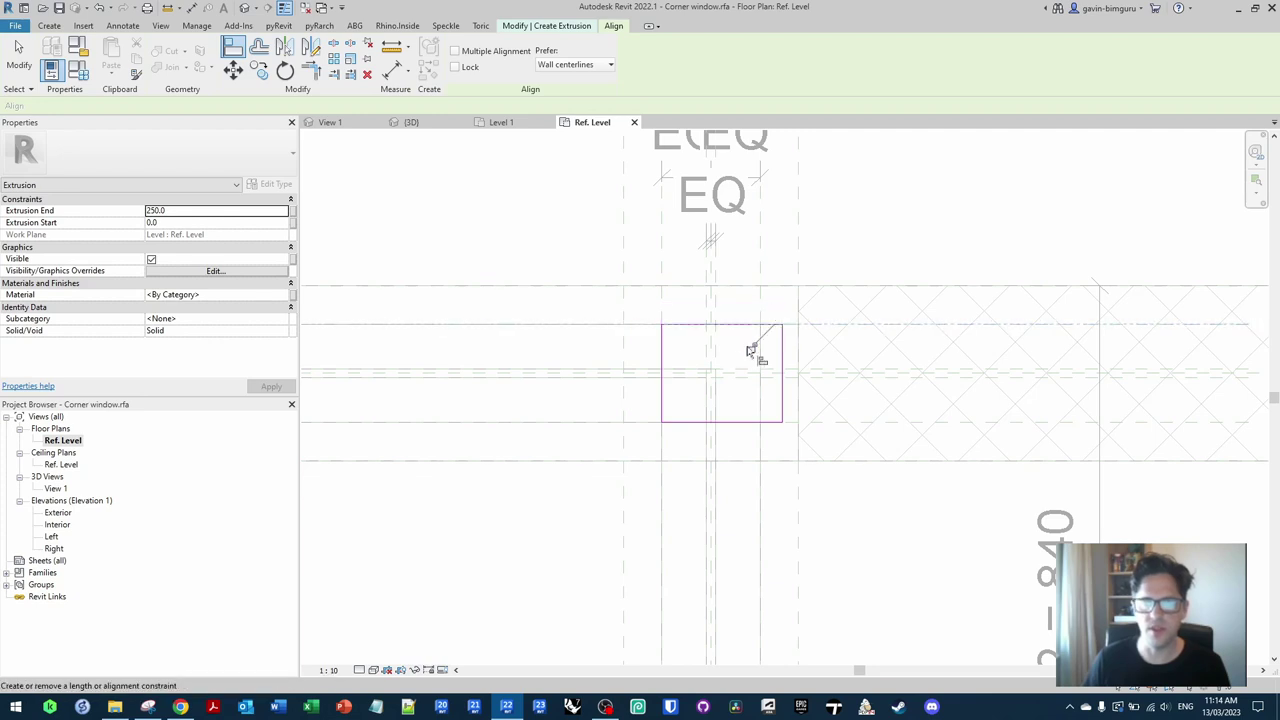
left_click(763, 306)
left_click(782, 386)
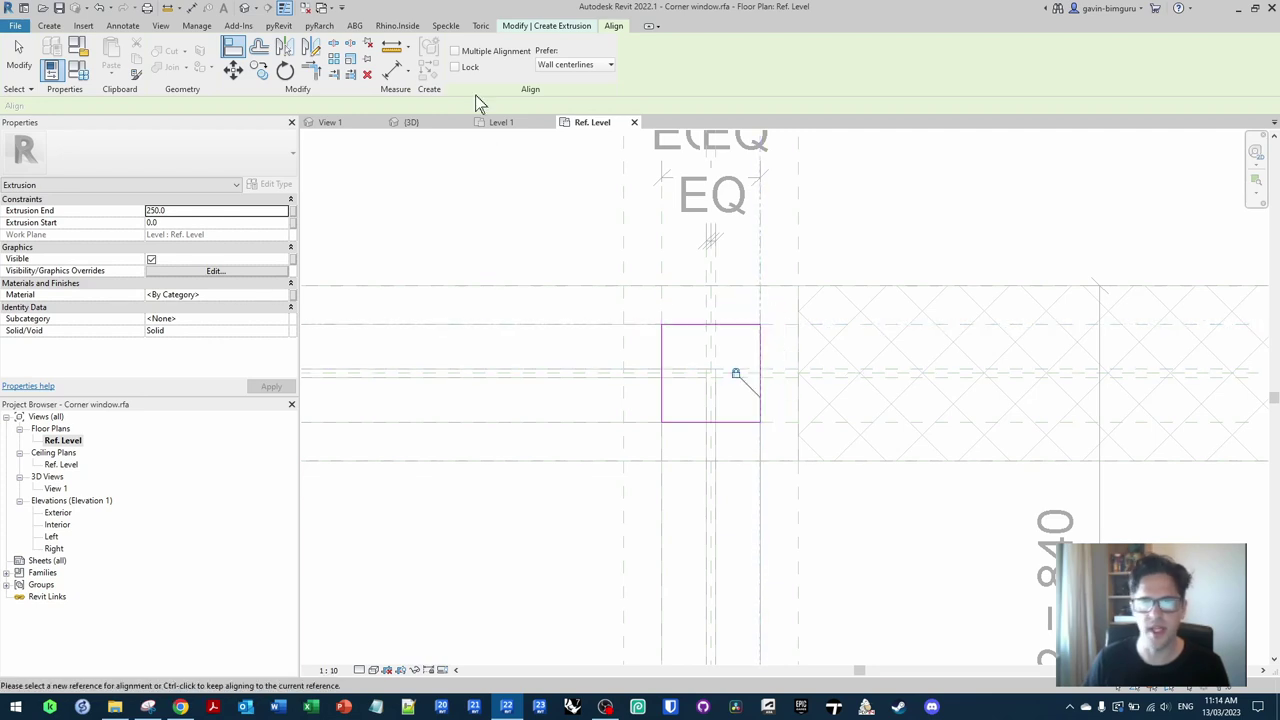
key("Escape")
left_click(455, 73)
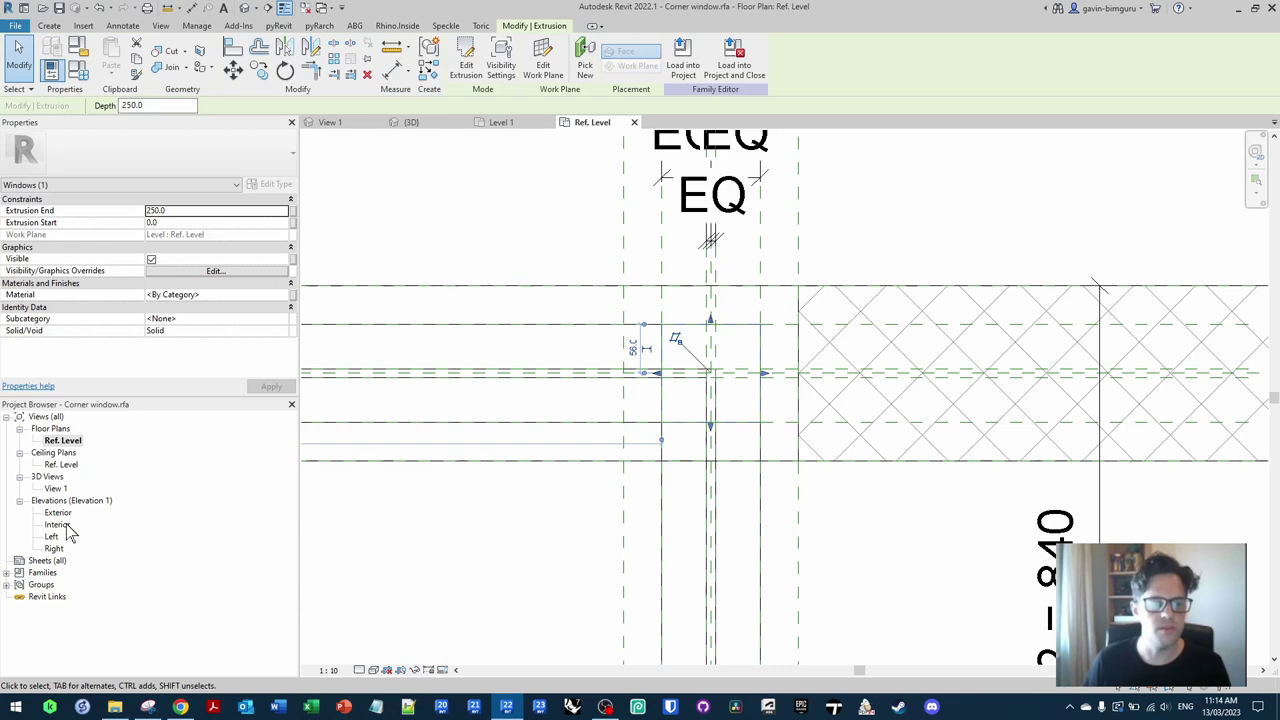
Step: In the Exterior elevation, move the corner post extrusion's work plane to the lower inner frame reference plane, Centre side 5
double_click(58, 512)
middle_click(744, 436)
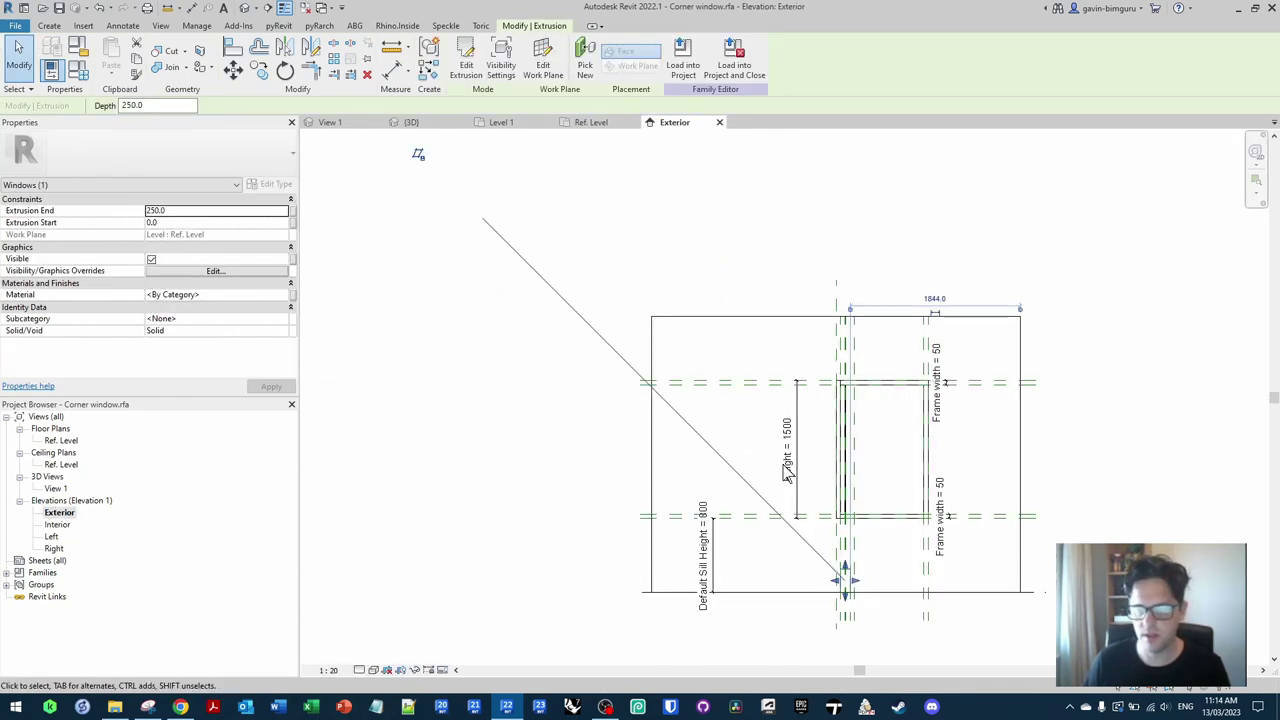
scroll(881, 508, "up", 1)
left_click(543, 60)
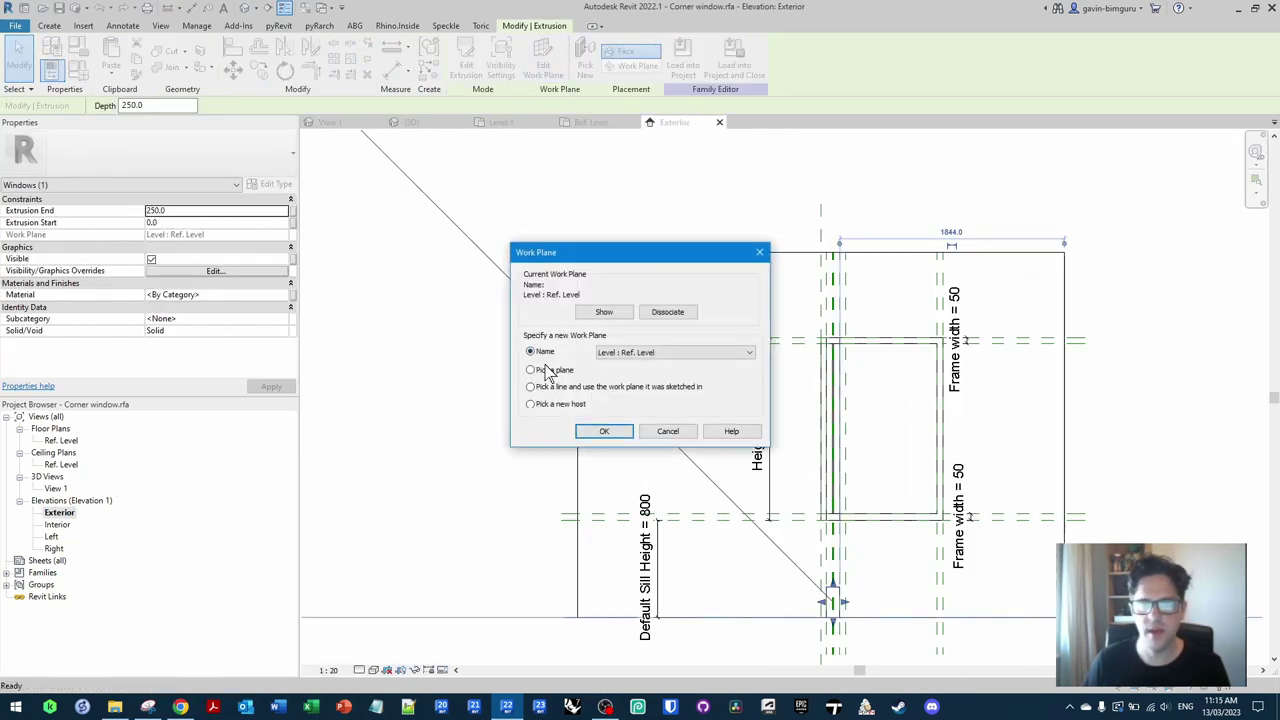
left_click(603, 431)
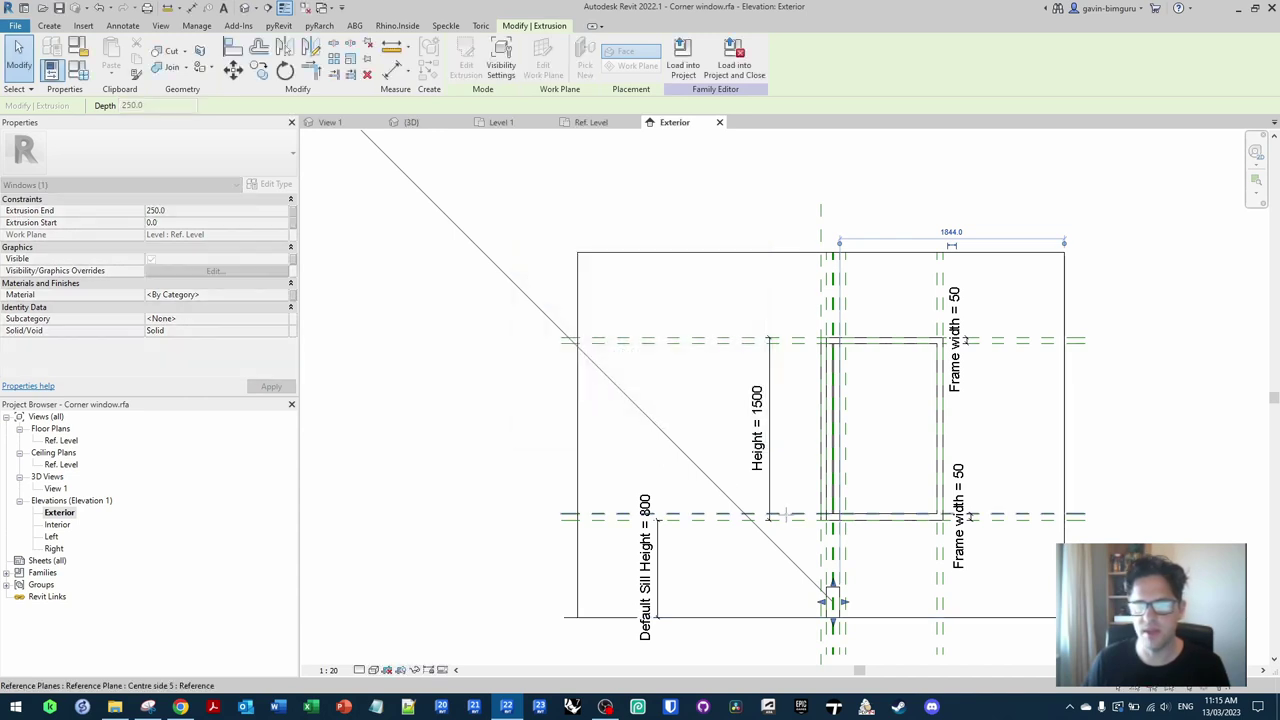
left_click(800, 497)
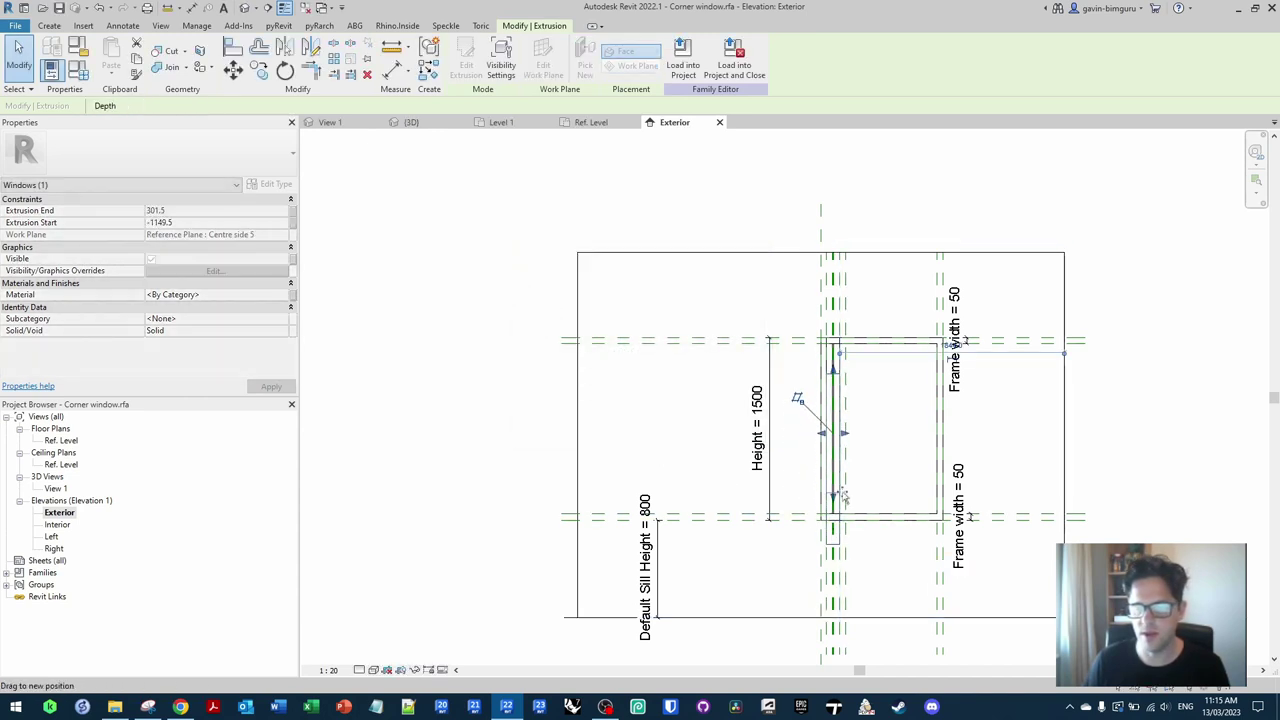
Step: Align and lock the corner post's upper end to the inner reference plane of the frame head
scroll(830, 520, "up", 3)
key("a")
key("l")
left_click(806, 518)
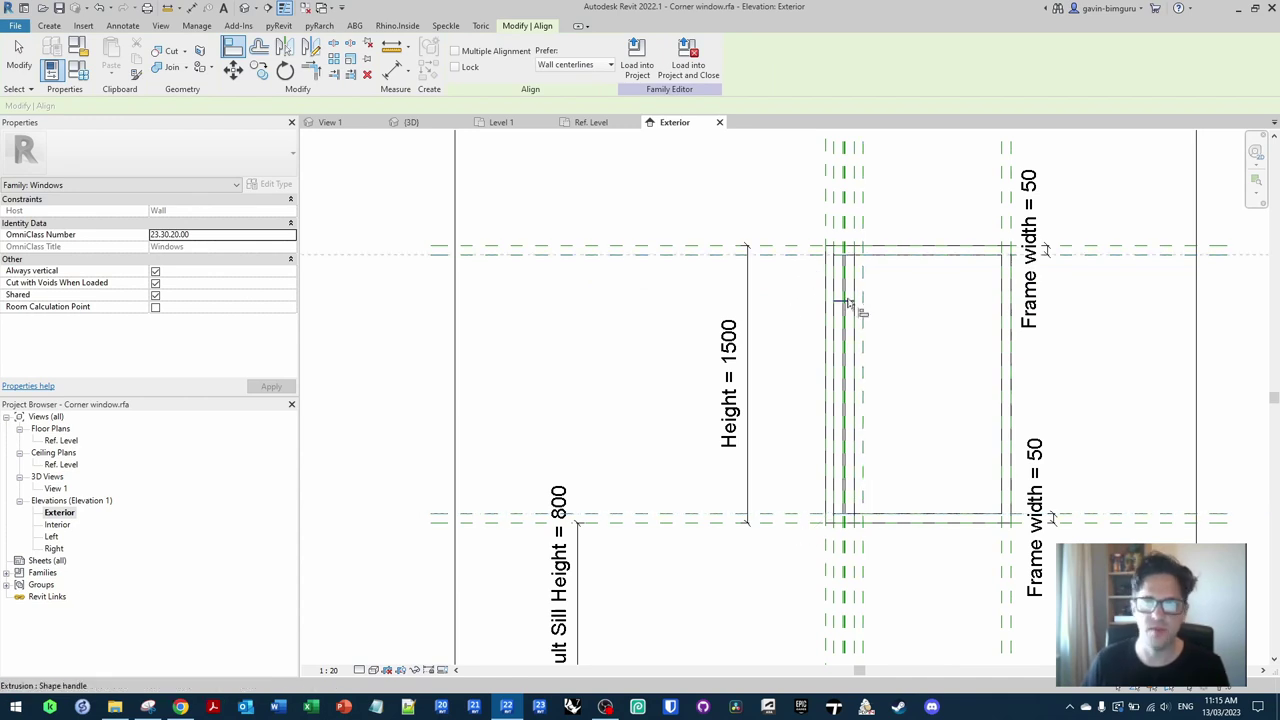
left_click(851, 246)
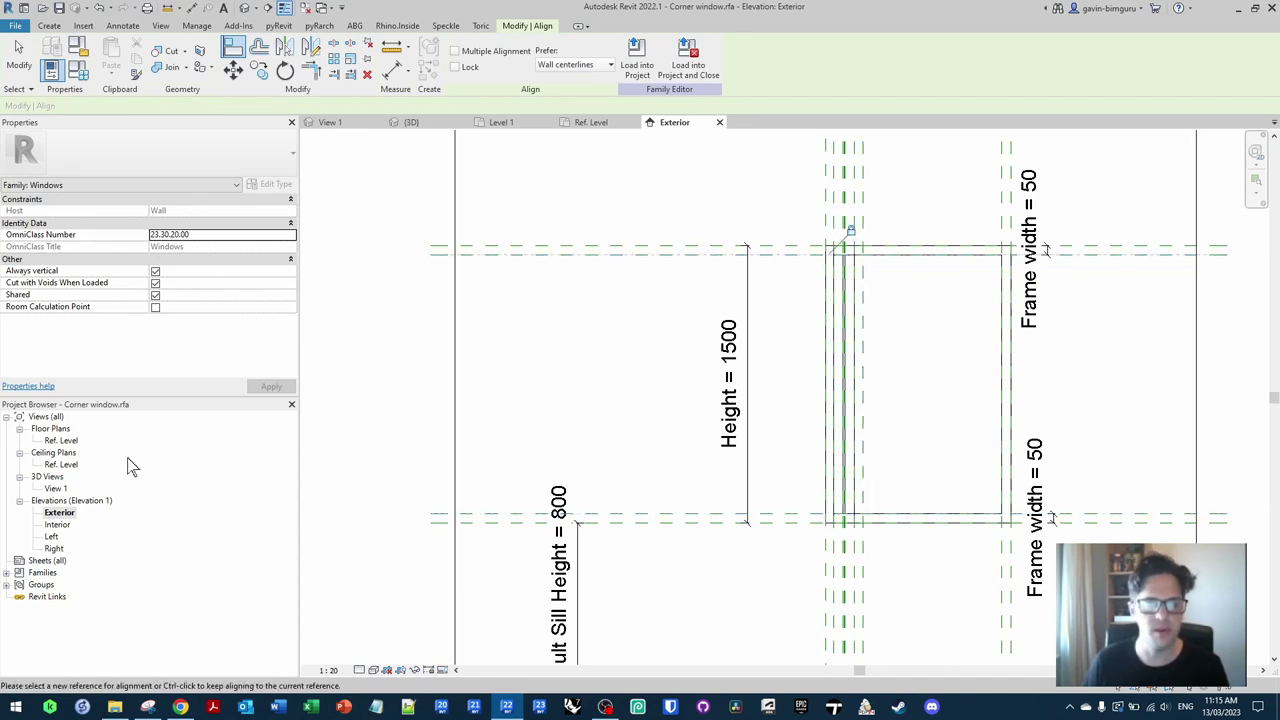
Step: Join the corner post extrusion with the window frame in the family's 3D view
double_click(55, 488)
scroll(630, 360, "up", 4)
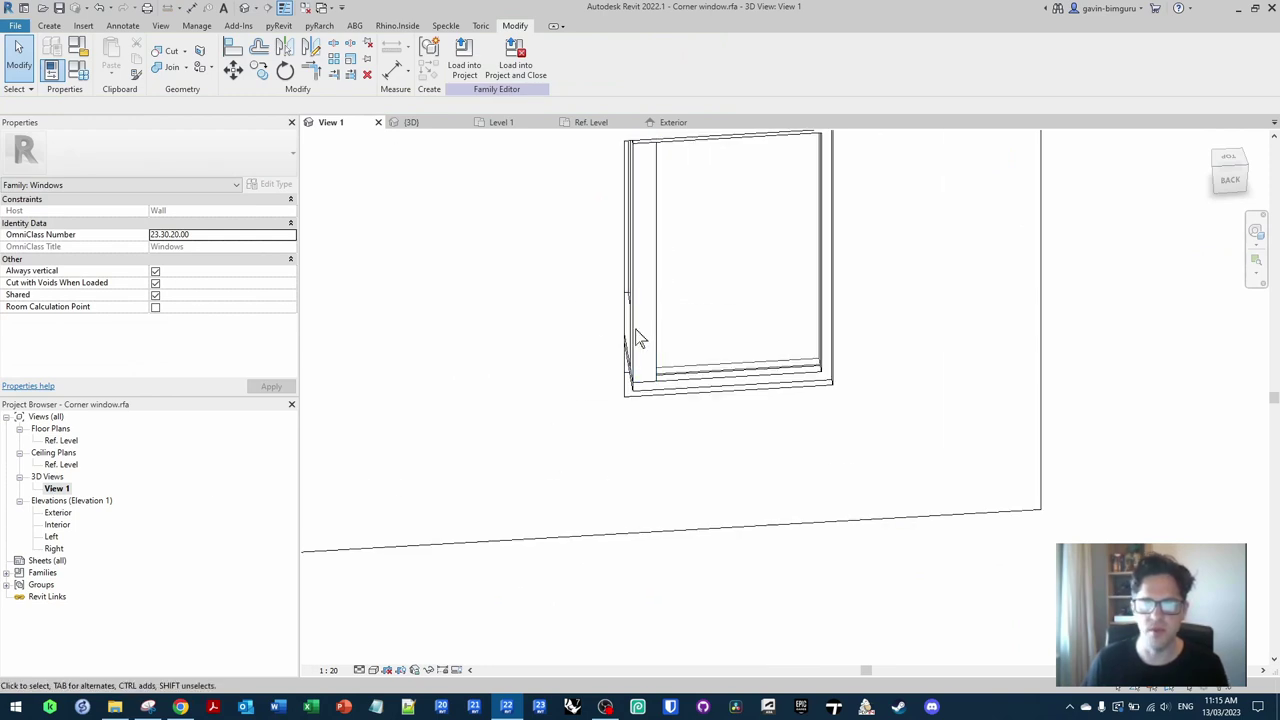
middle_click_drag(722, 228, 635, 369)
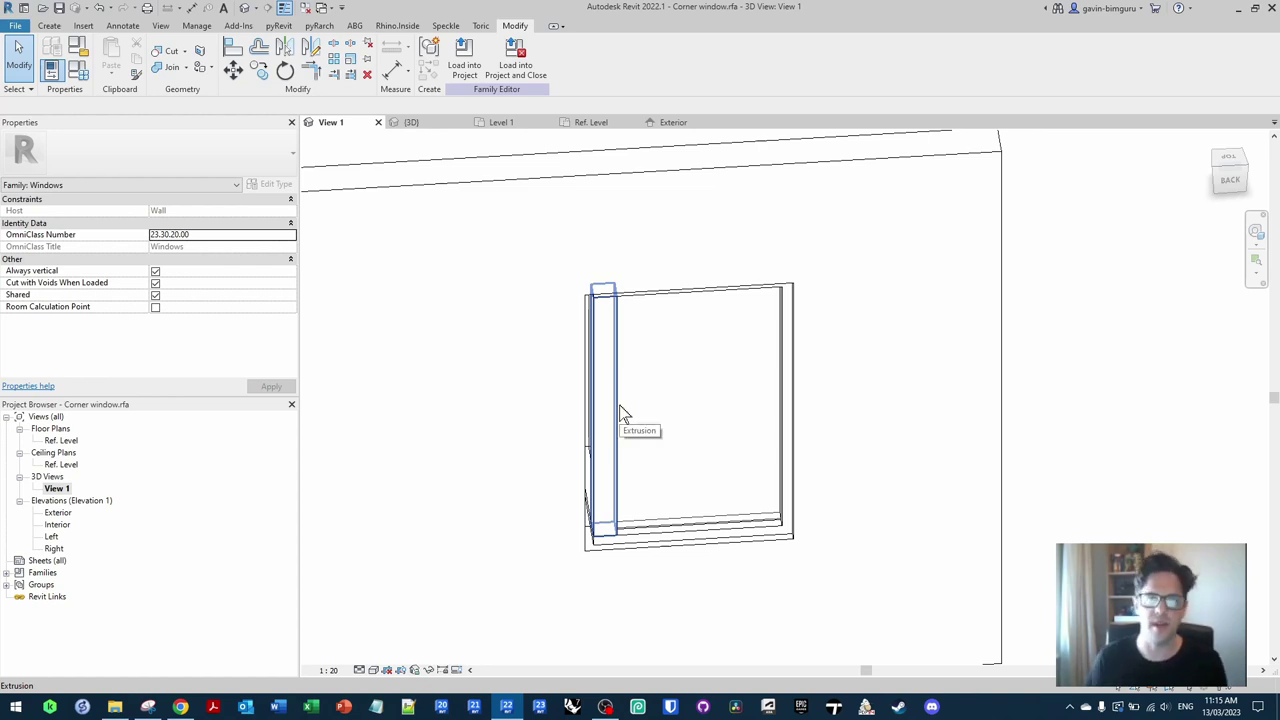
left_click(160, 67)
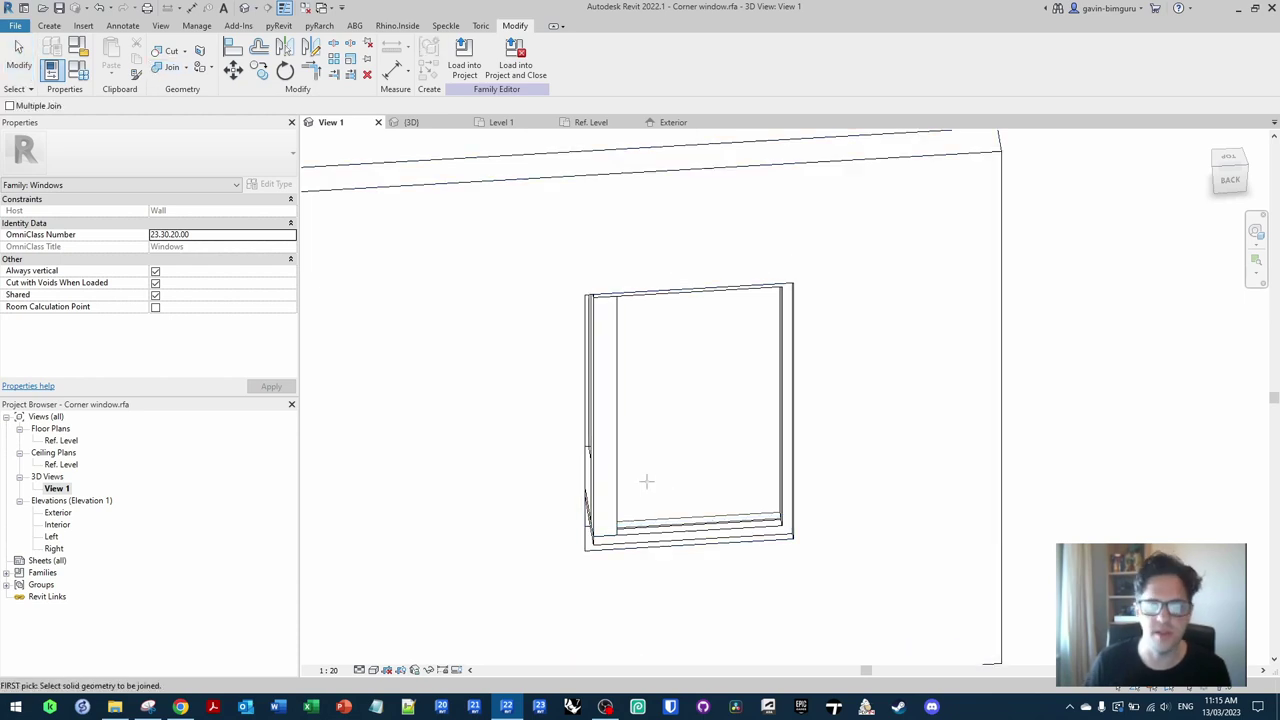
left_click(617, 477)
left_click(646, 540)
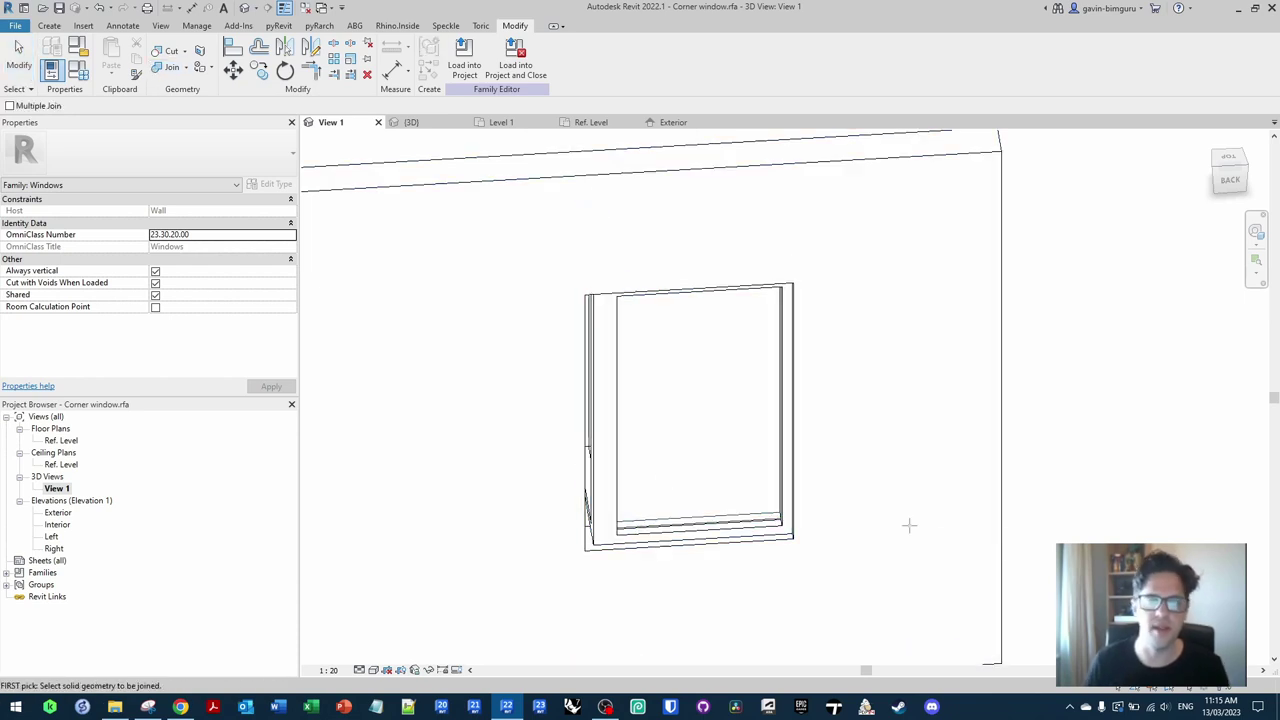
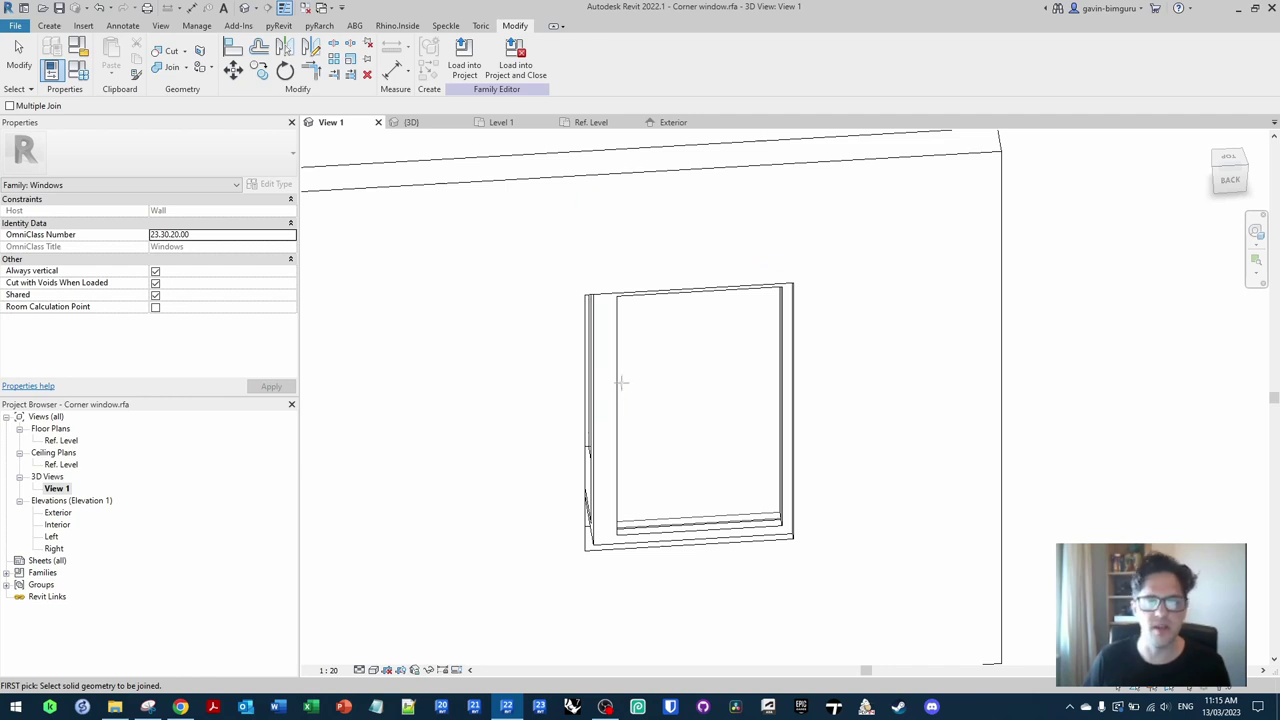
key("Escape")
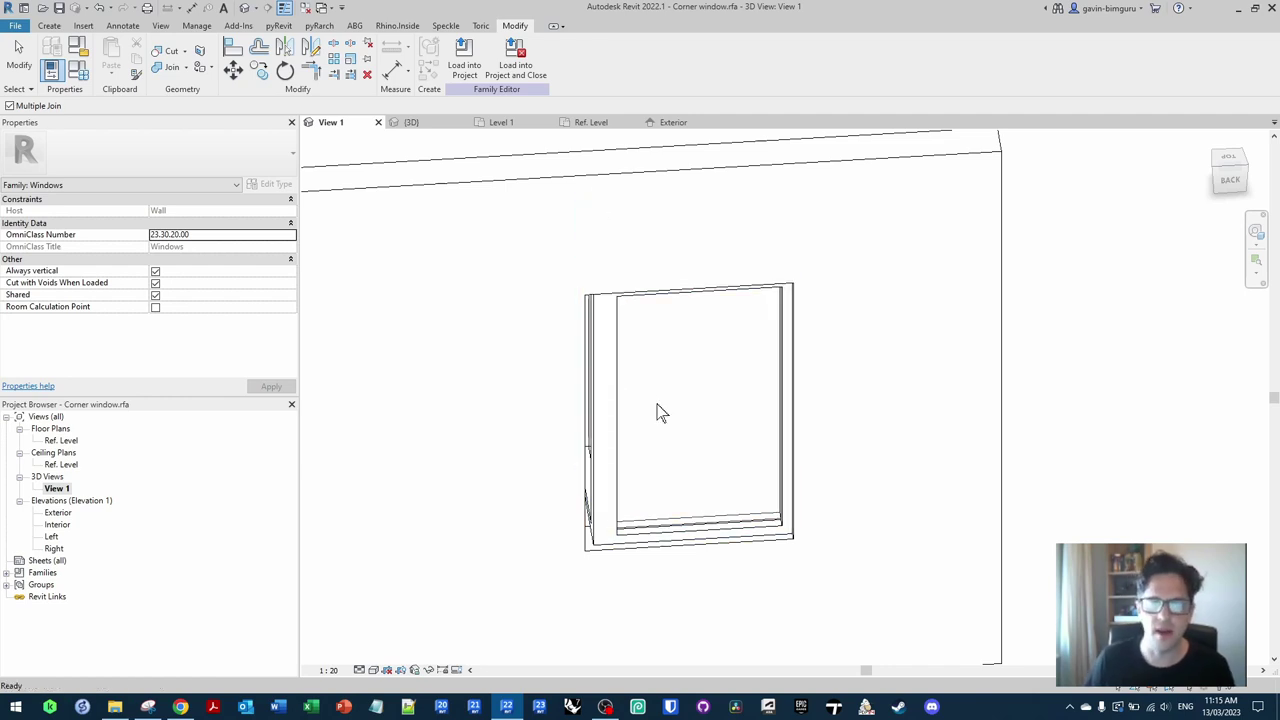
Step: Link the corner post's visibility to a new instance parameter named "Corner frame", grouped under Visibility
left_click(614, 380)
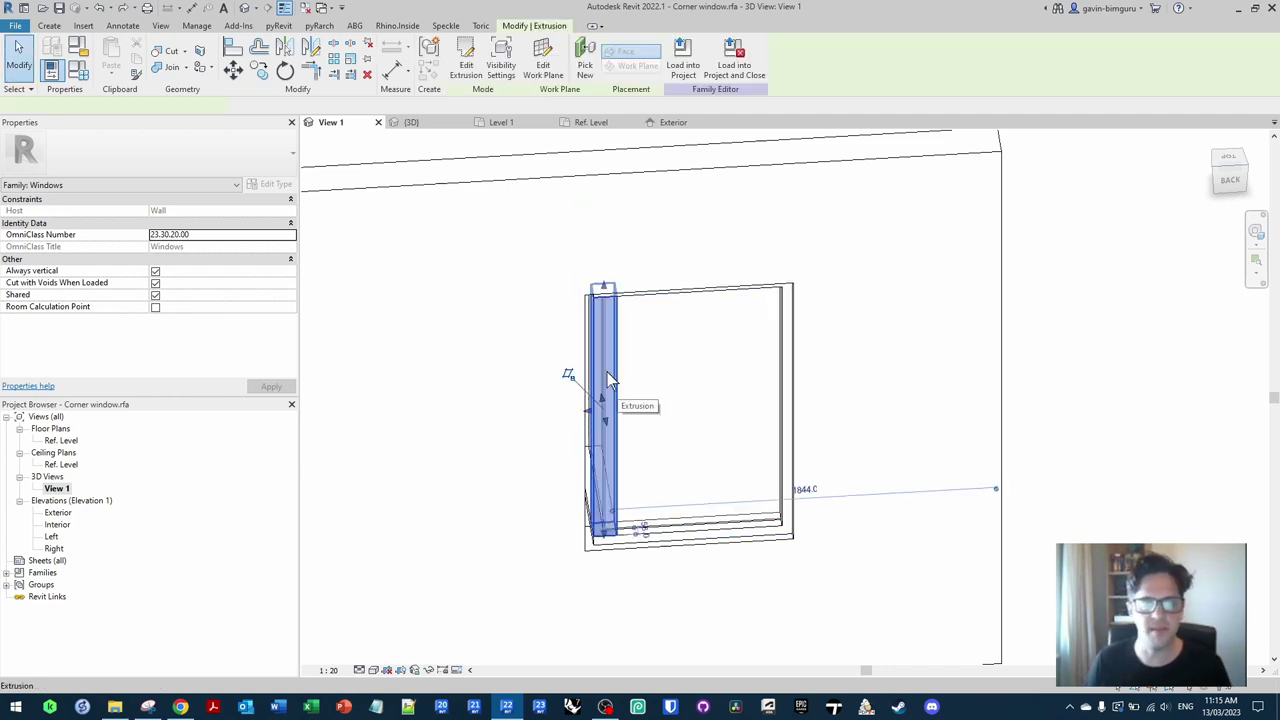
left_click(292, 258)
left_click(543, 430)
type("Corner frame")
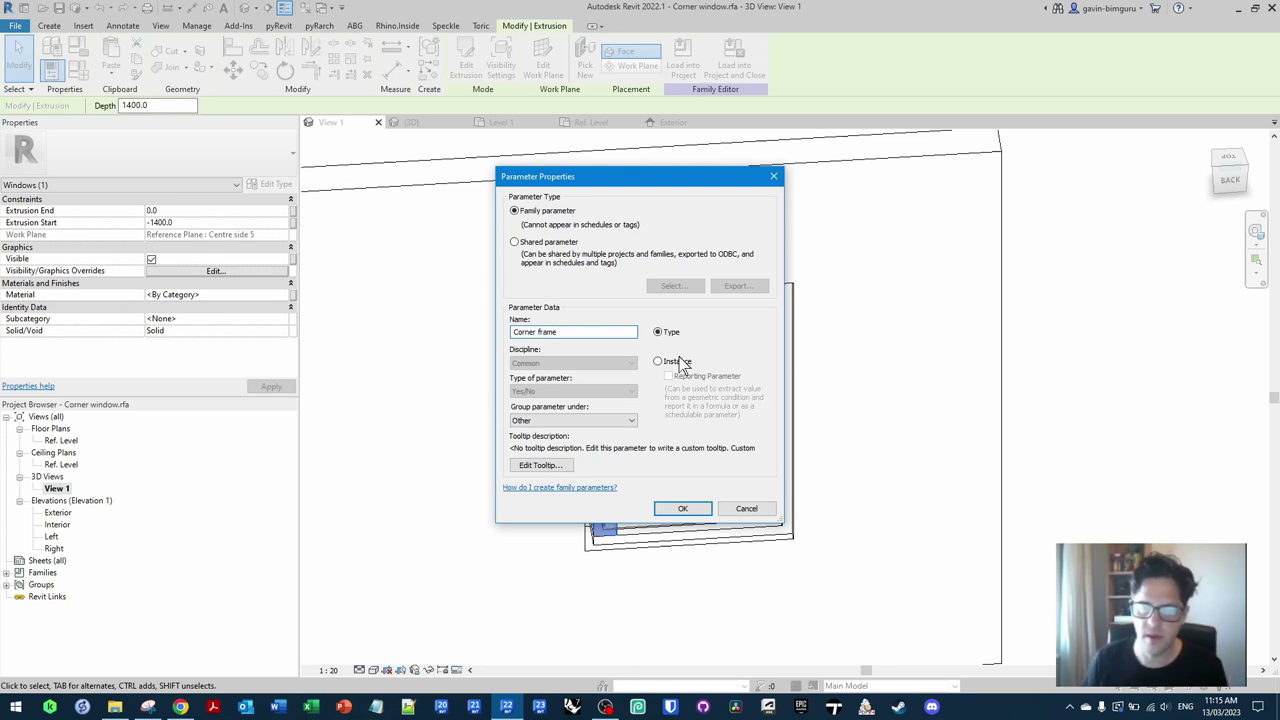
left_click(680, 363)
left_click(622, 421)
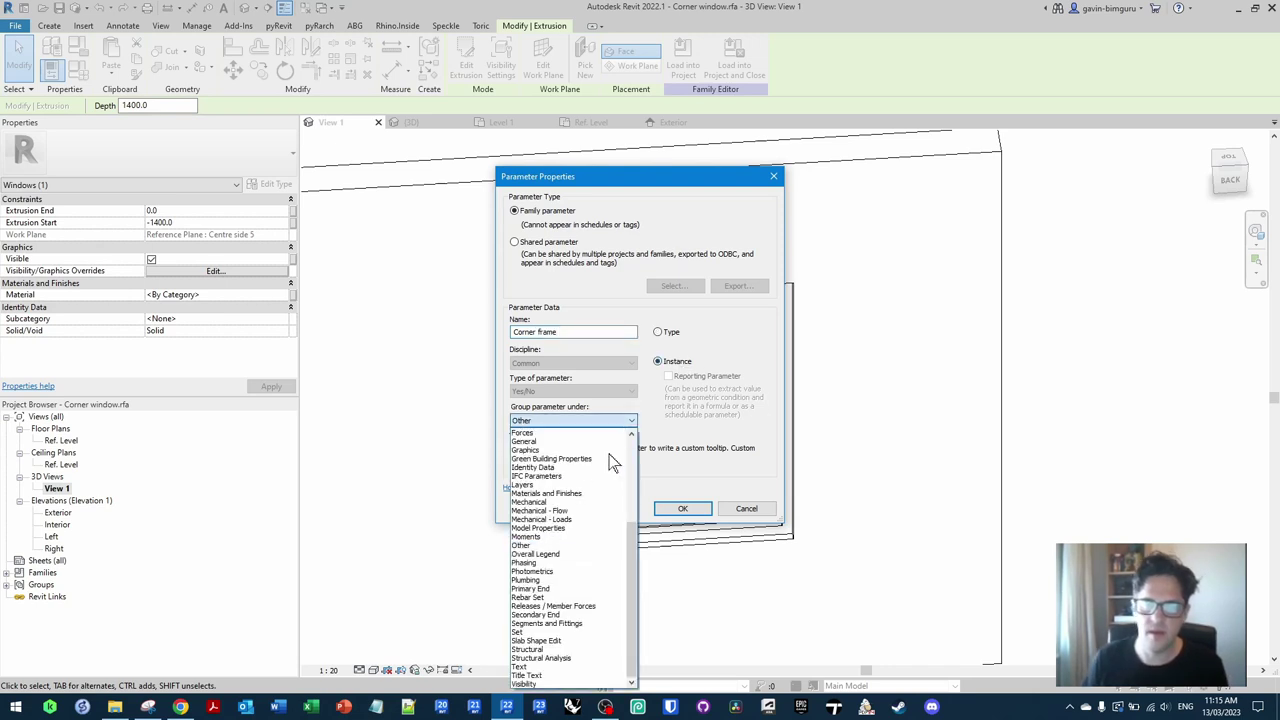
left_click(537, 686)
left_click(682, 508)
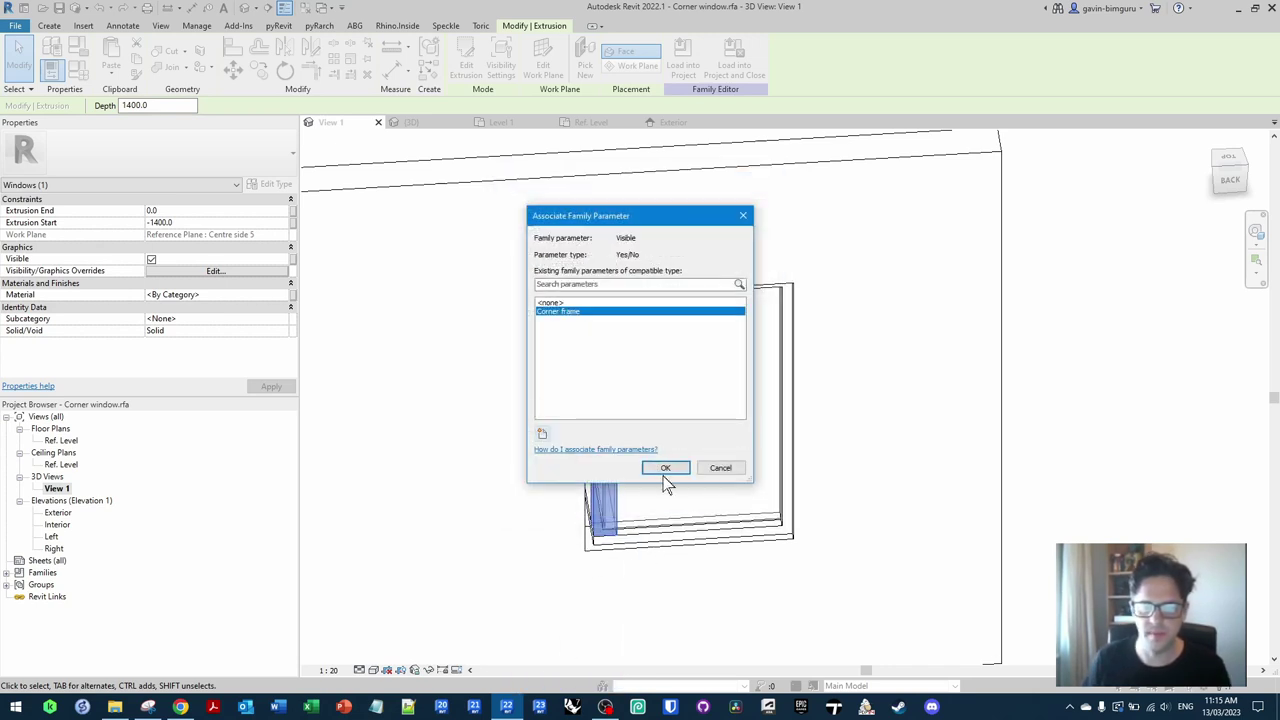
left_click(665, 468)
Step: Assign the corner post to the Frame/Mullion subcategory and associate its material with the existing family material parameter
left_click(284, 327)
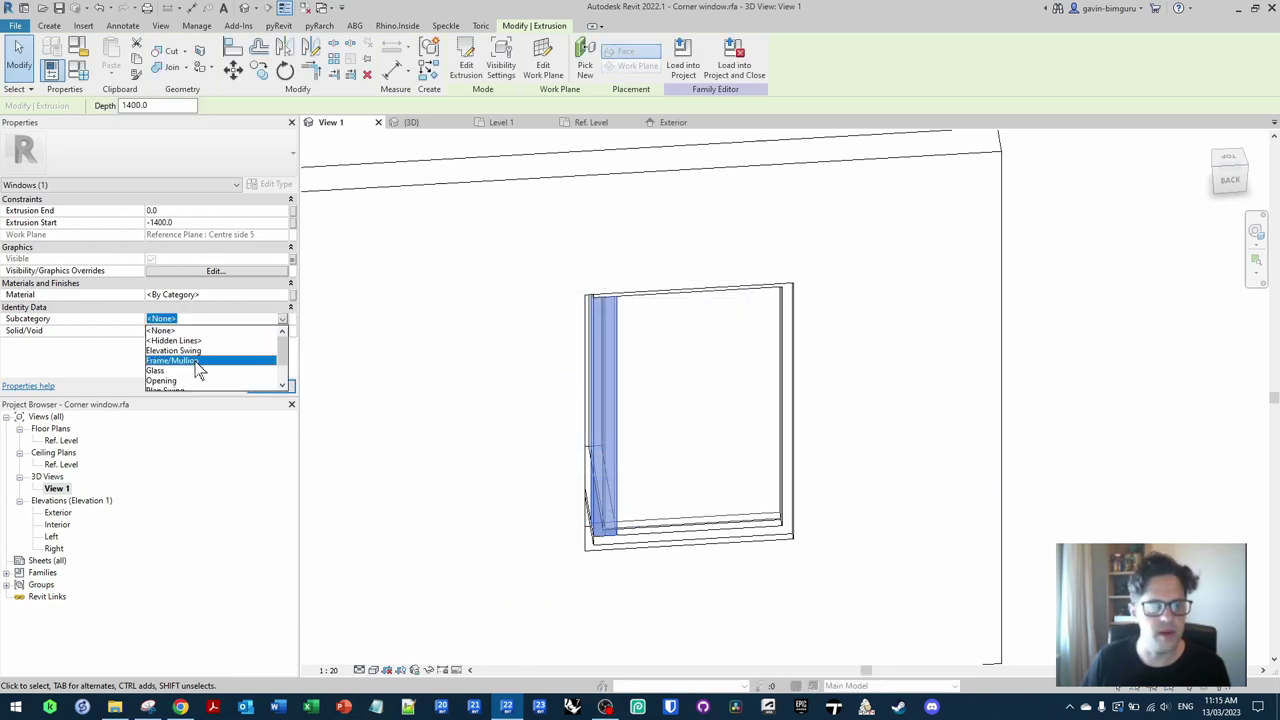
left_click(195, 361)
left_click(291, 294)
left_click(576, 312)
left_click(665, 466)
Step: Link the glass extrusion's visibility to a new instance parameter named "No corner frame", grouped under Other
left_click(575, 372)
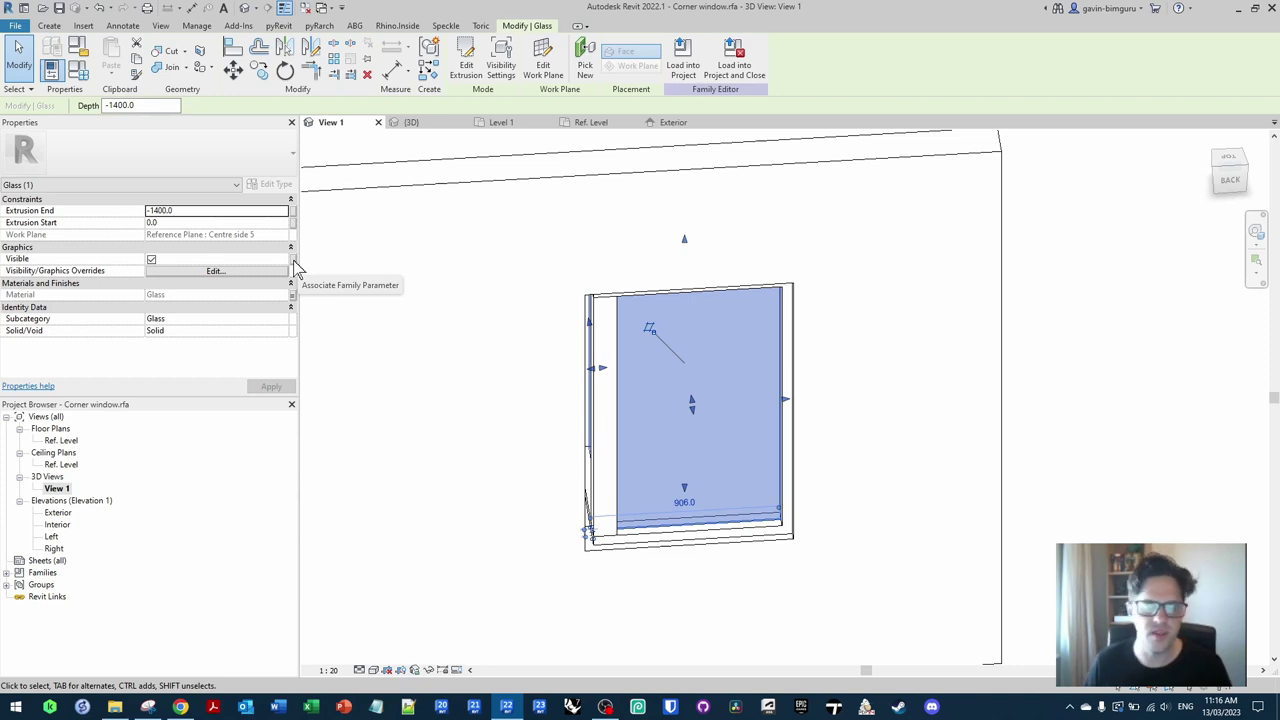
left_click(292, 262)
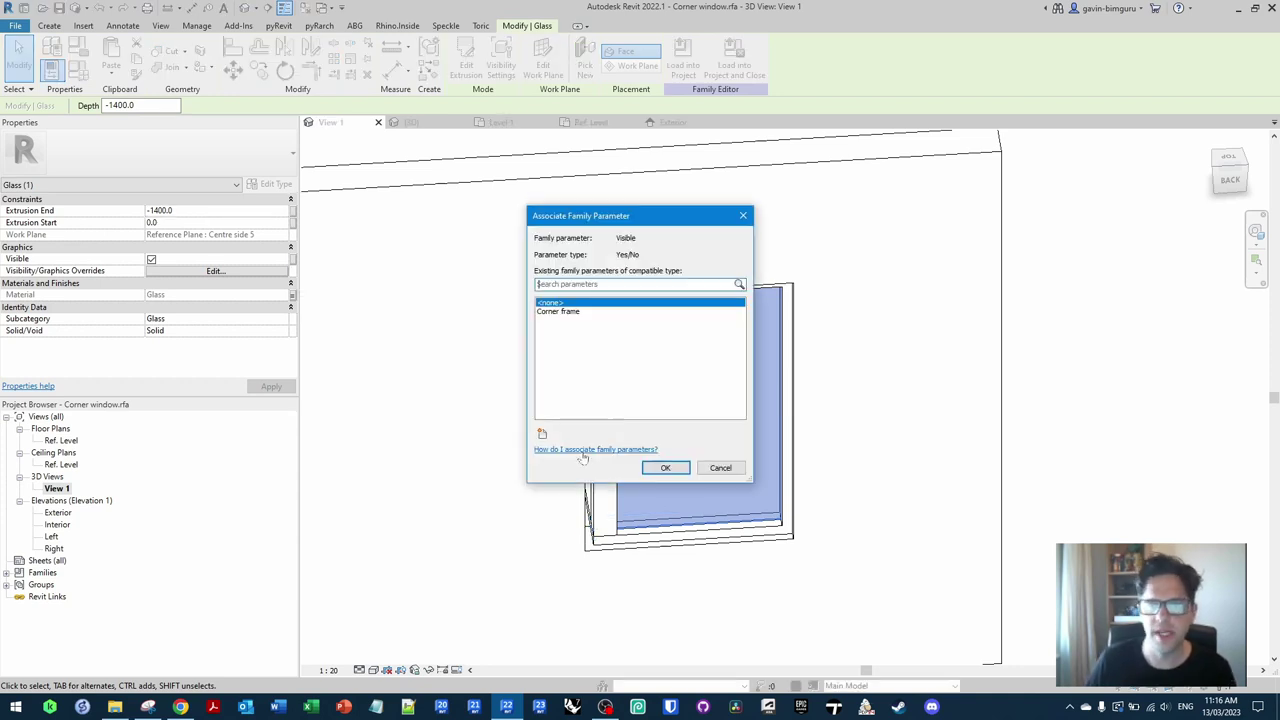
left_click(541, 434)
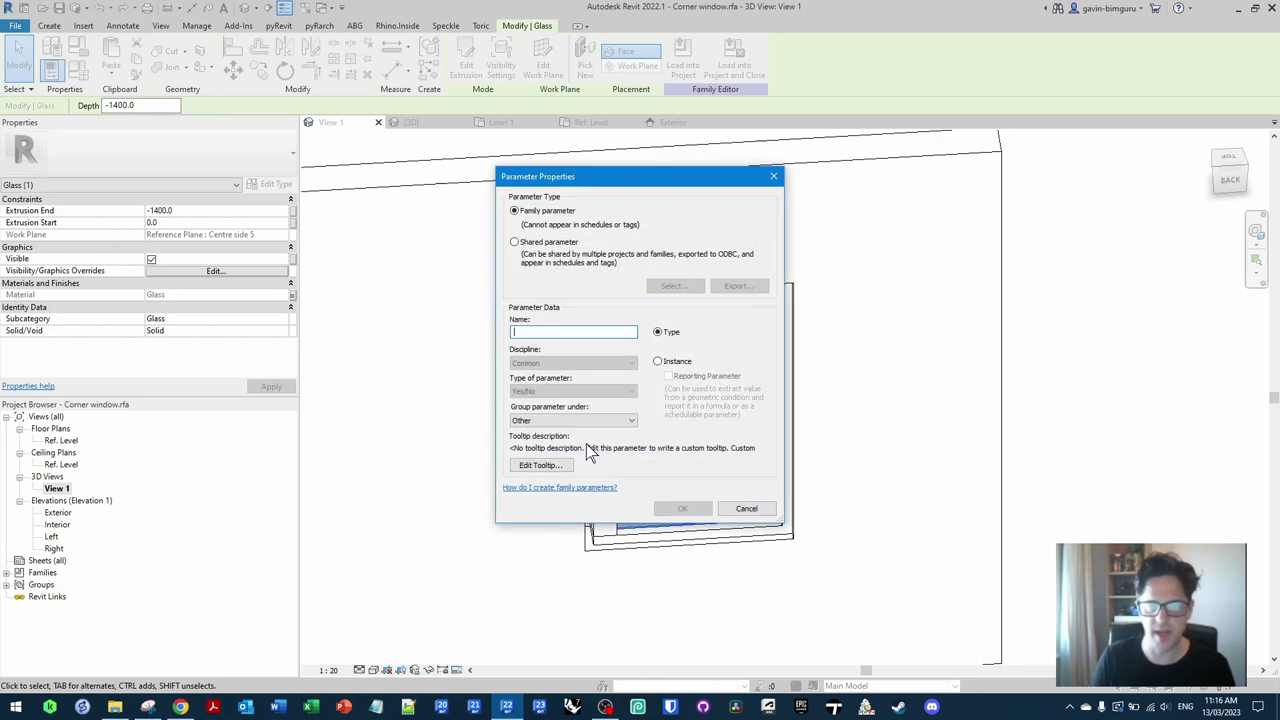
type("No corner fra")
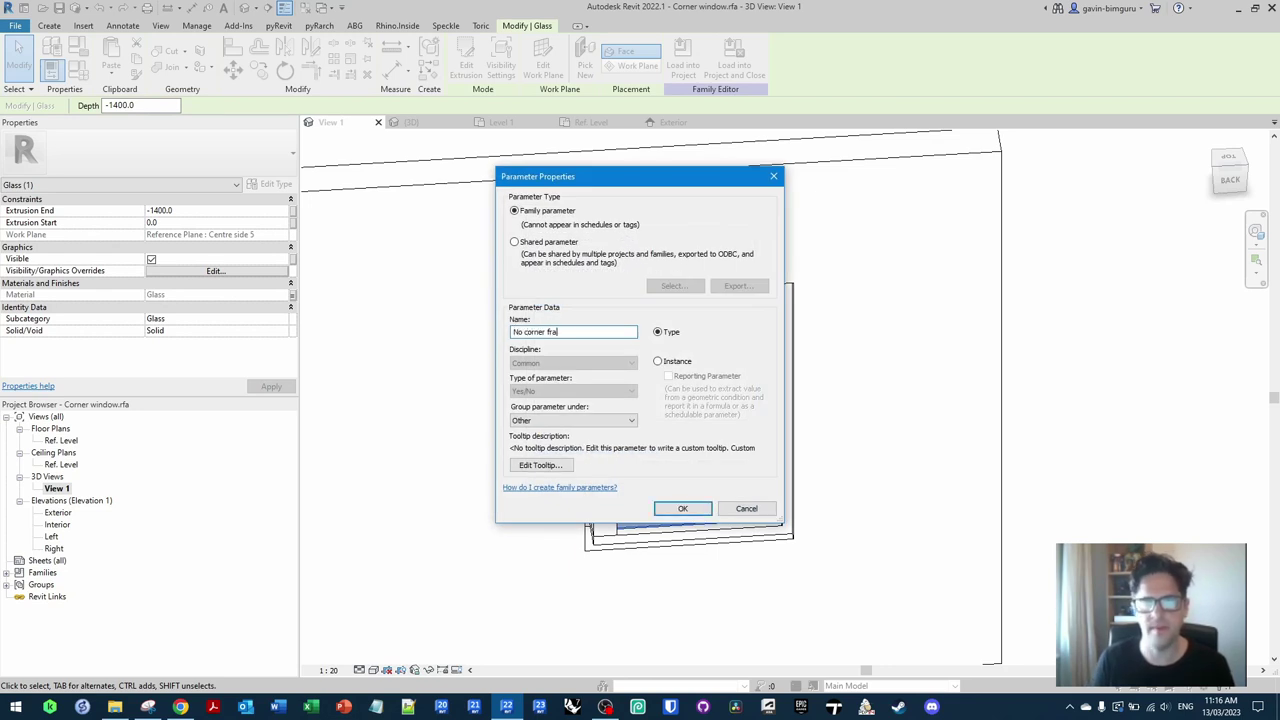
left_click(658, 361)
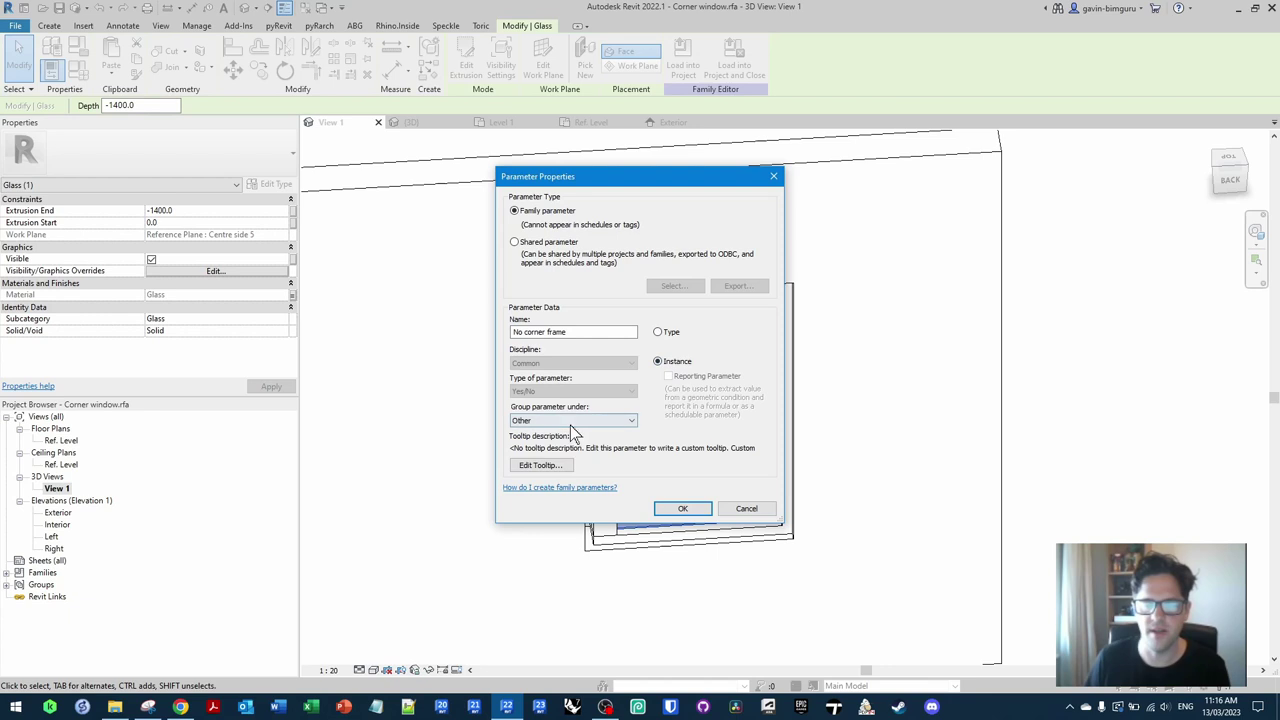
key("Return")
left_click(666, 468)
Step: Give the "No corner frame" parameter the formula not(Corner frame) and turn off "Corner frame" in the family types
left_click(76, 70)
scroll(557, 345, "down", 5)
scroll(558, 347, "down", 3)
left_click_drag(530, 431, 411, 420)
left_click(521, 391)
left_click_drag(521, 391, 409, 378)
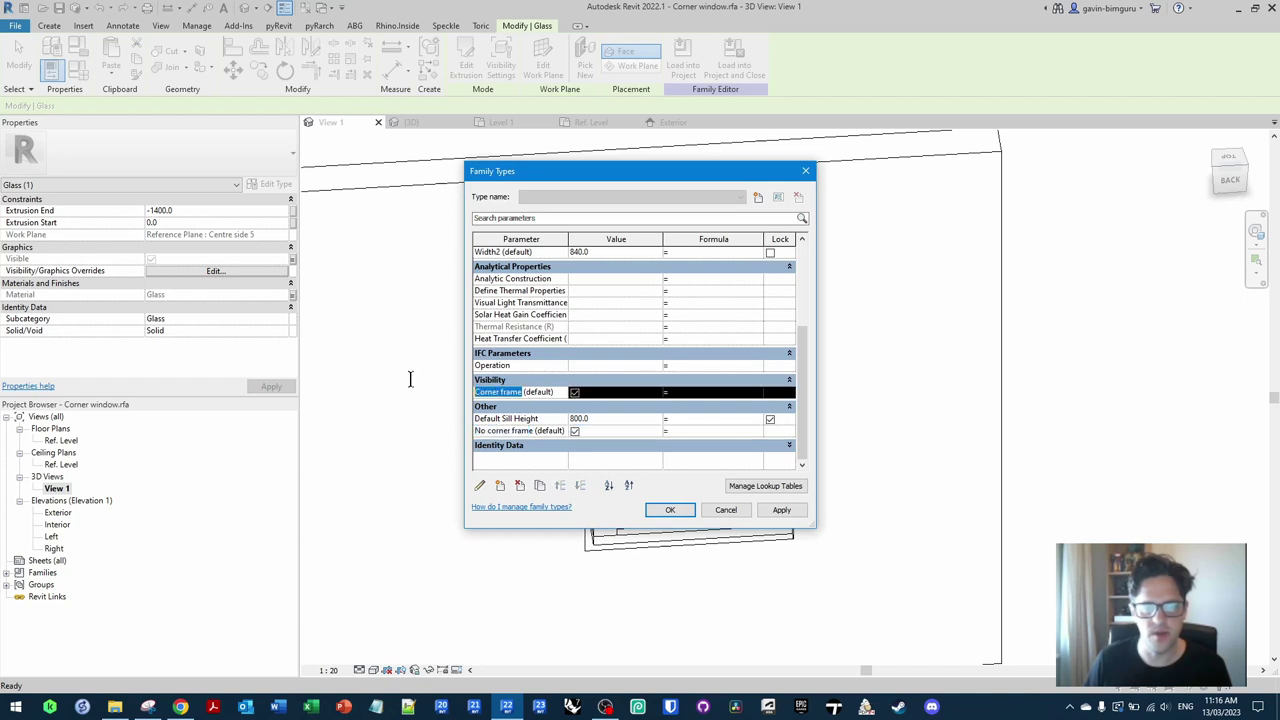
left_click(681, 431)
type("not(Corner frame)")
left_click(574, 392)
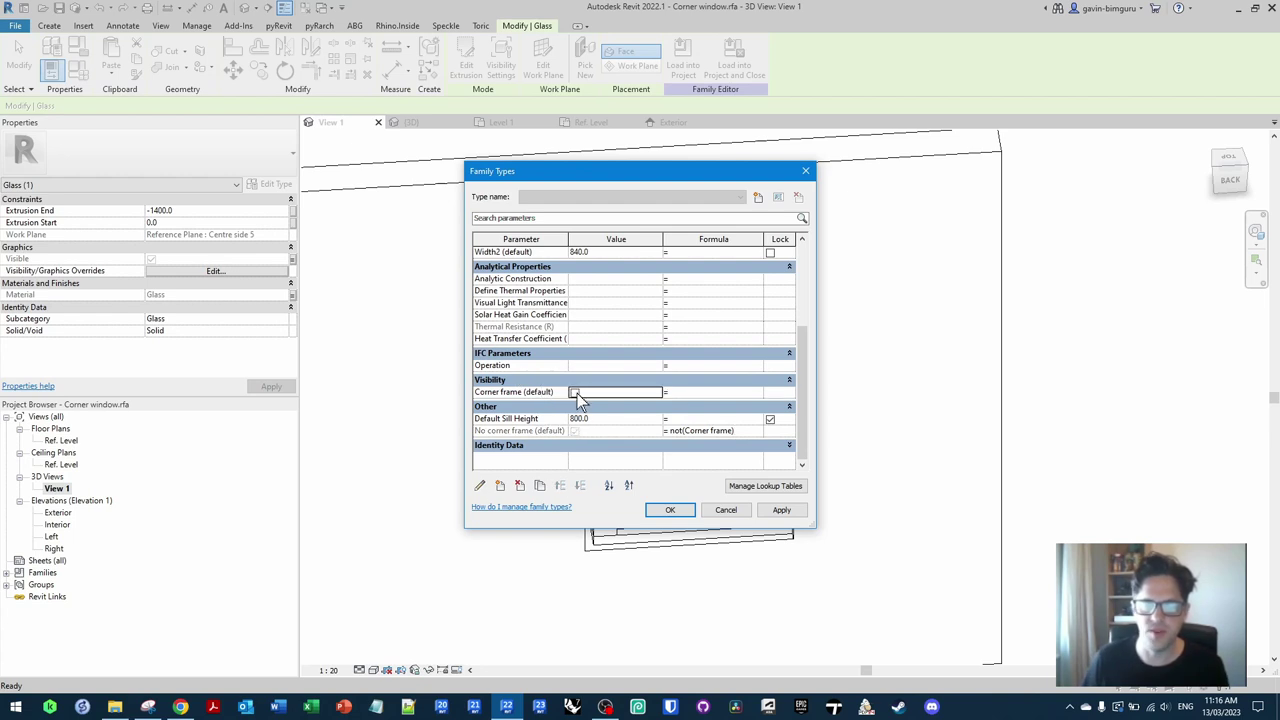
left_click(670, 510)
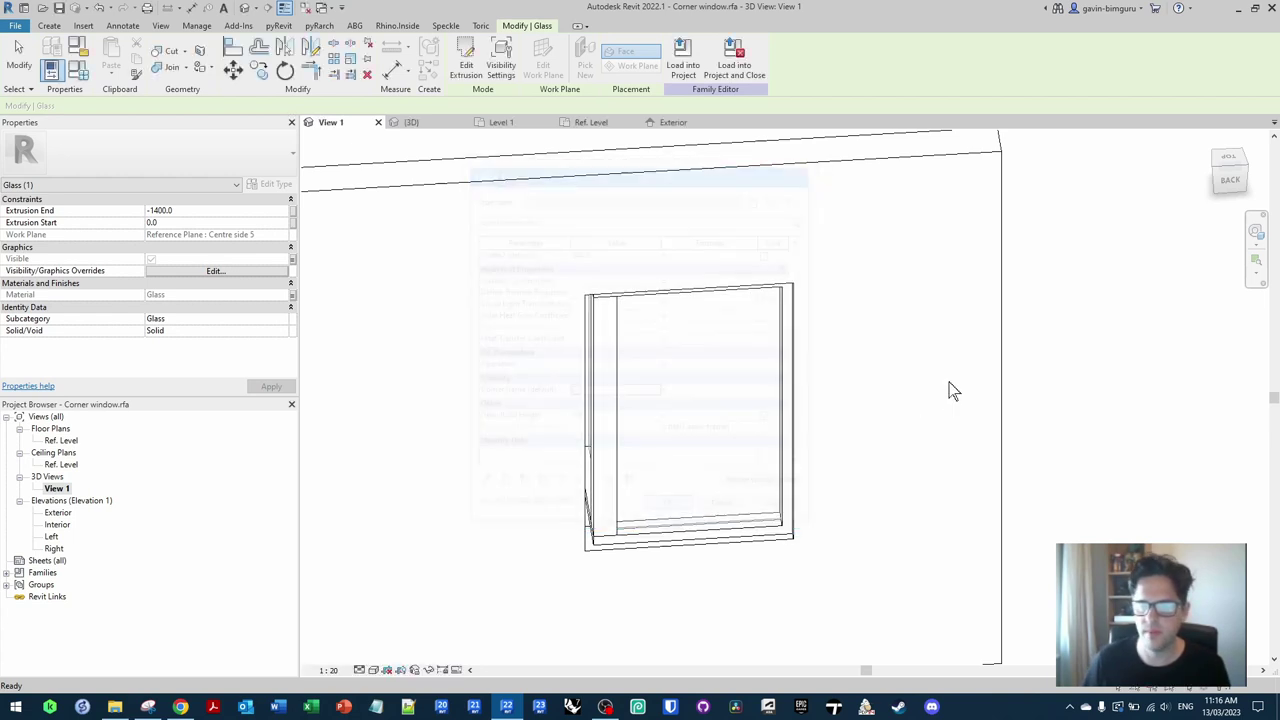
Step: Copy the L-shaped glass extrusion to create a separate glass version for the window with a corner post
left_click(726, 521)
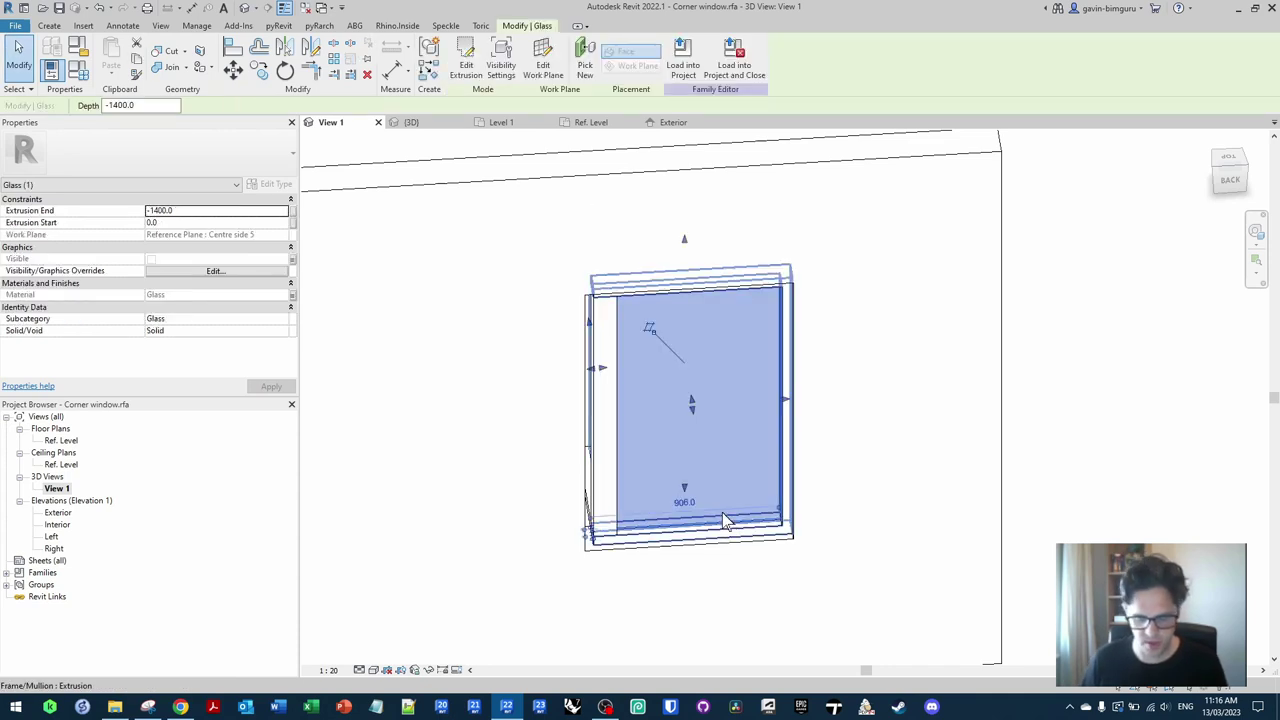
key("c")
key("o")
left_click(706, 489)
type("4")
key("Escape")
key("Escape")
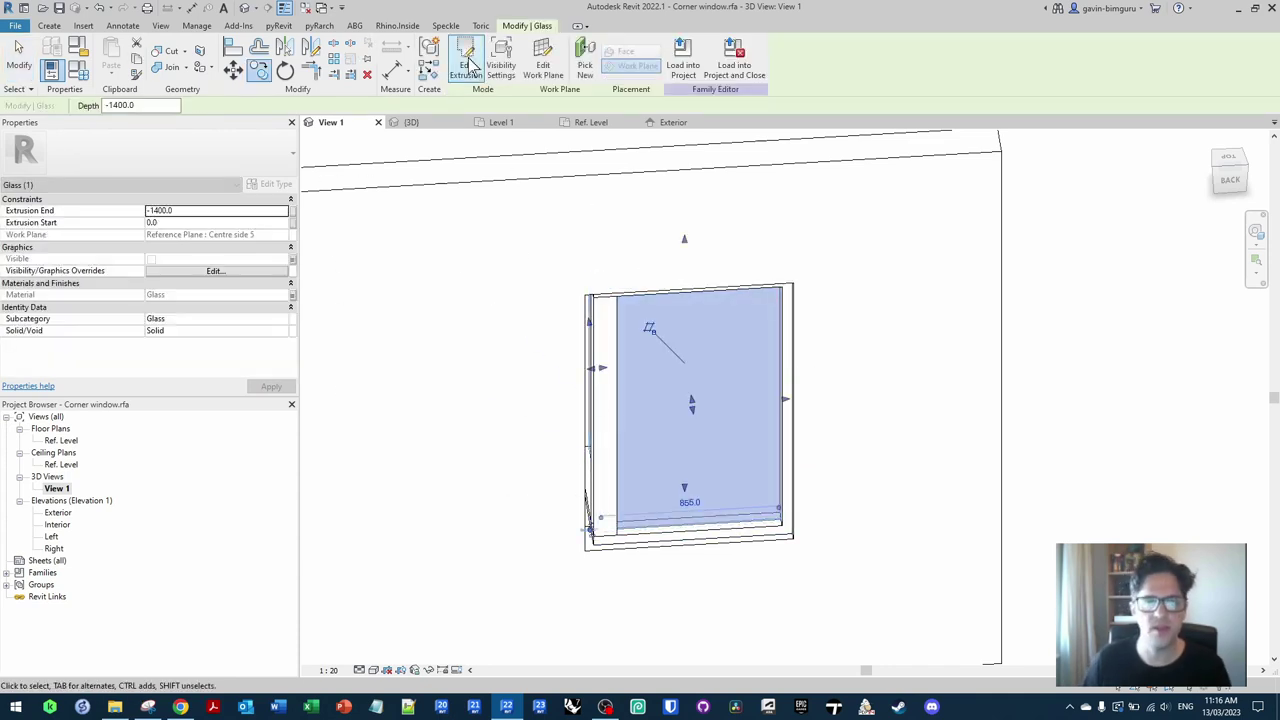
Step: Edit the copied glass sketch in the Ref. Level plan, splitting it into two panes that stop at the corner post's inner faces
left_click(468, 62)
double_click(62, 440)
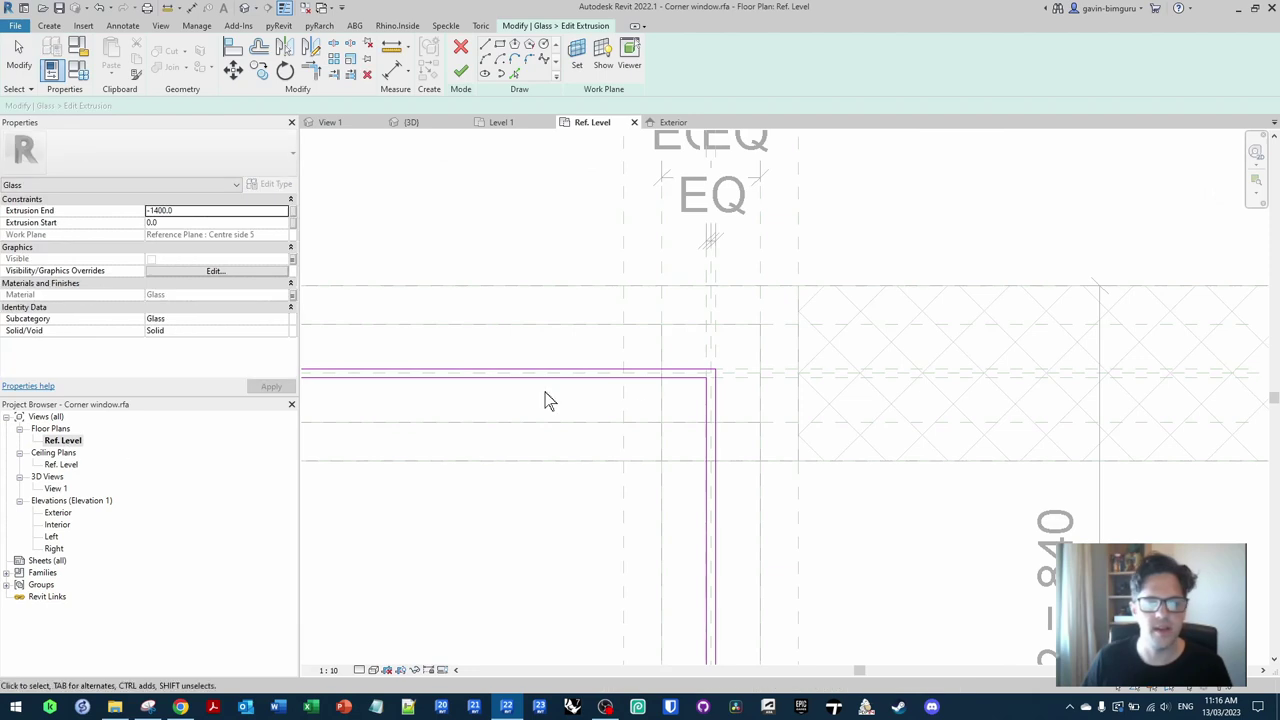
scroll(709, 386, "down", 2)
left_click(515, 76)
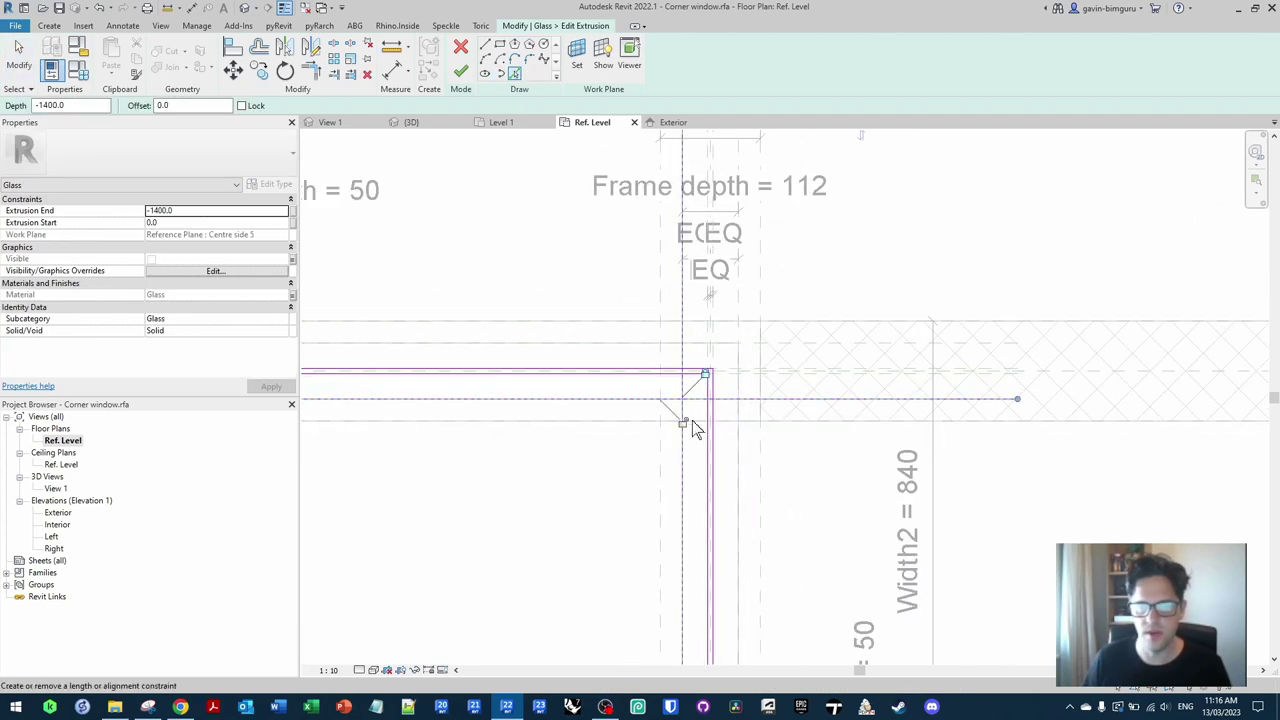
scroll(700, 410, "up", 3)
left_click(728, 387)
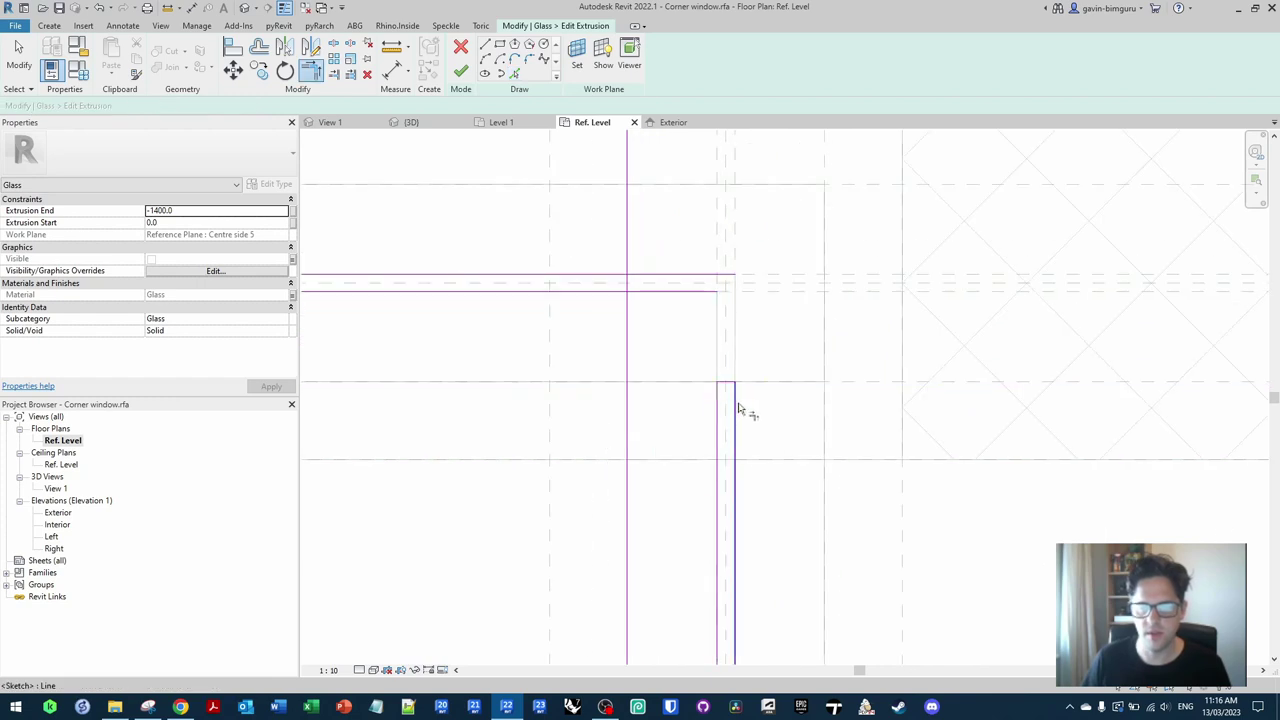
left_click(631, 289)
left_click(628, 286)
Step: Align and lock the face lines of both glass panes near the corner to the glass thickness reference planes
key("a")
key("l")
left_click(586, 279)
left_click(612, 294)
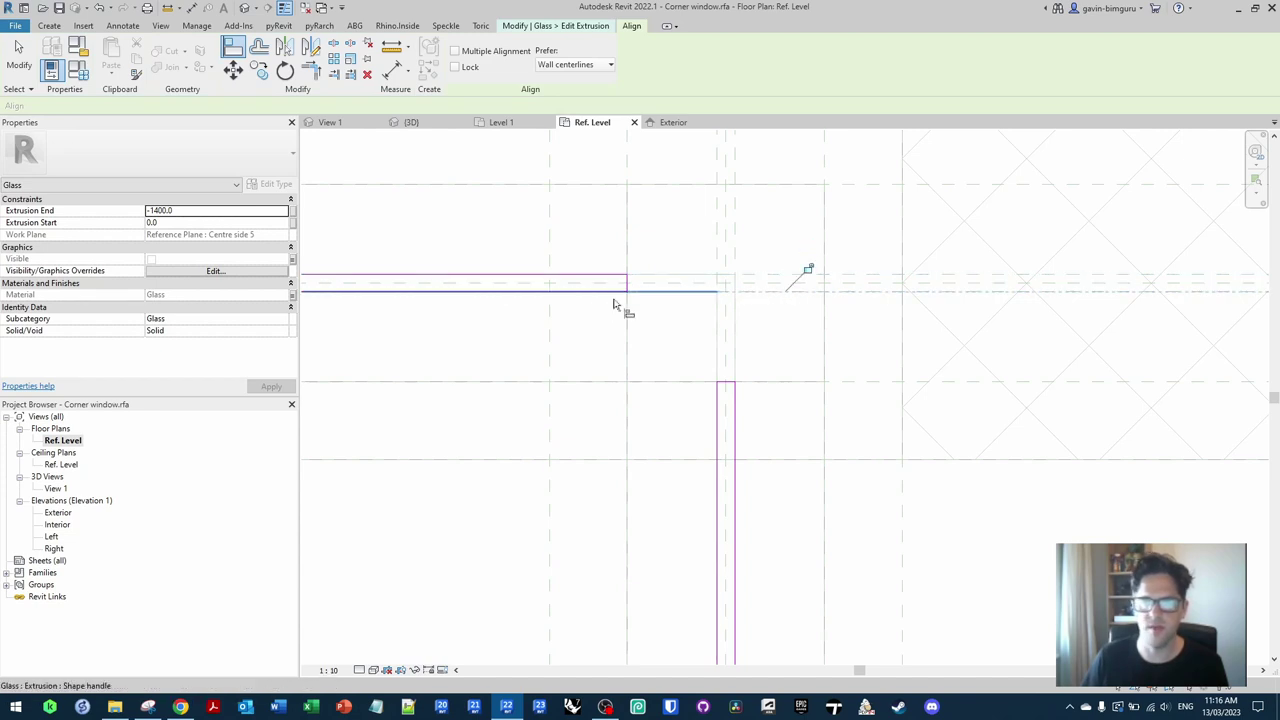
left_click(799, 268)
left_click(718, 240)
left_click(718, 416)
left_click(694, 376)
left_click(735, 246)
left_click(733, 413)
Step: Align and lock the panes' outer ends to the inner reference planes of the frame jambs and finish the glass sketch
scroll(716, 372, "up", 6)
scroll(755, 315, "up", 2)
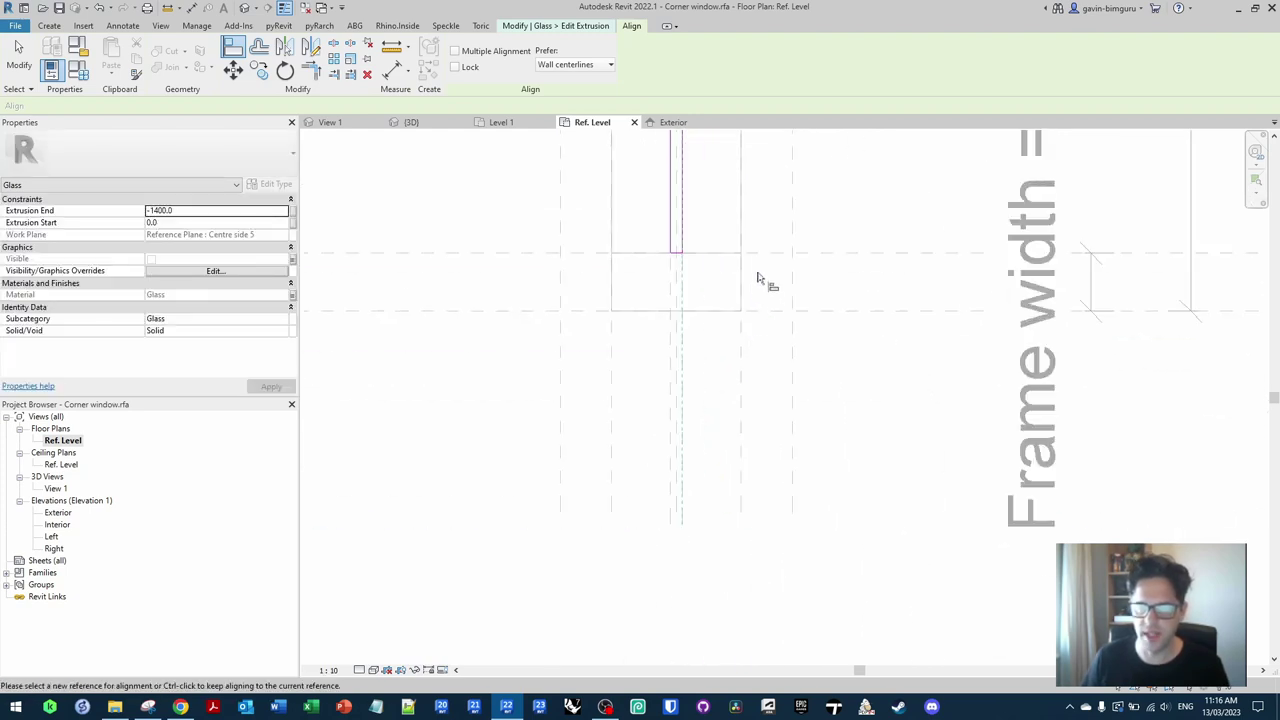
scroll(660, 252, "up", 3)
left_click(808, 232)
scroll(915, 445, "down", 6)
middle_click_drag(700, 285, 786, 400)
scroll(740, 353, "up", 3)
scroll(700, 400, "up", 2)
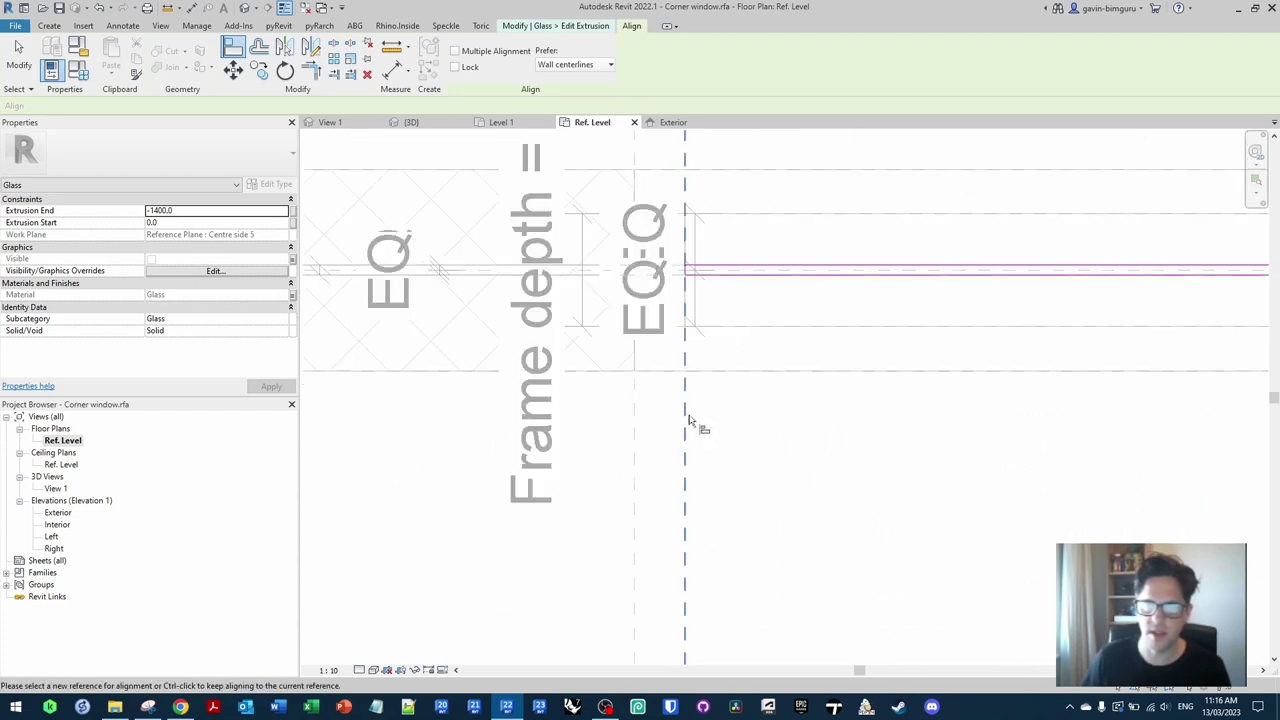
scroll(686, 271, "up", 3)
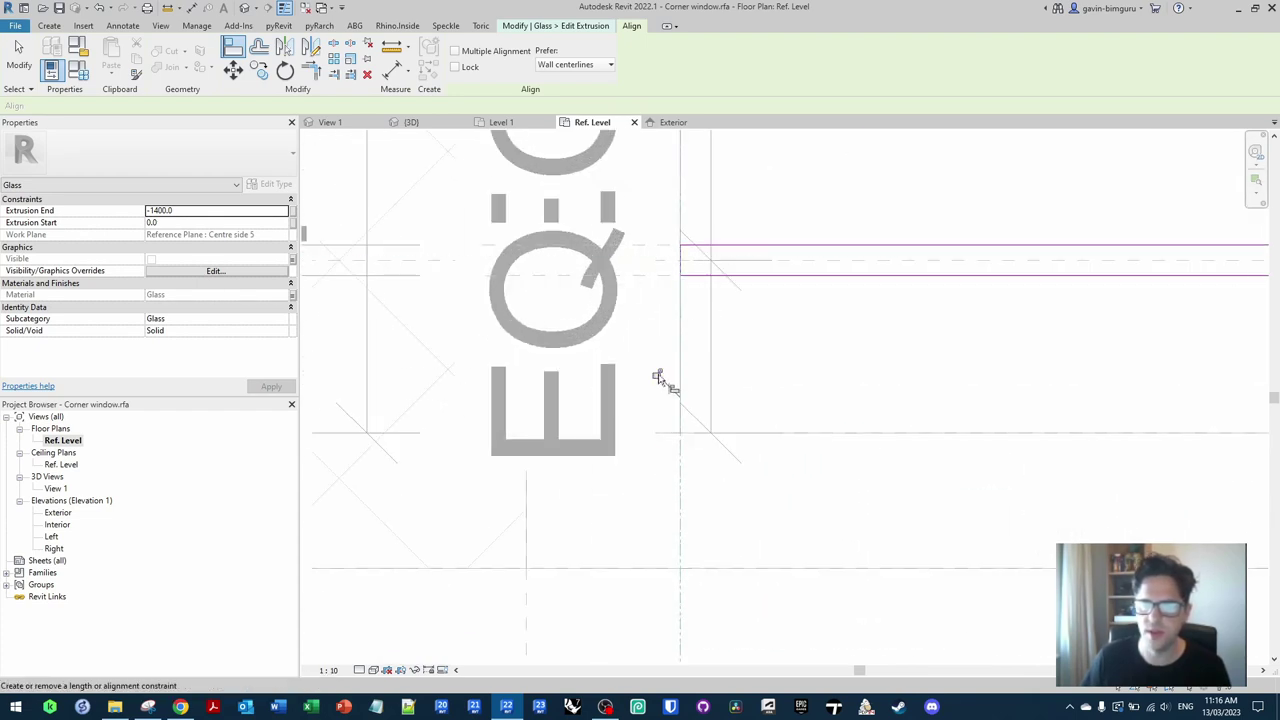
key("Escape")
left_click(460, 72)
Step: Align and lock the copied glass's upper edge to the inner reference plane of the frame head in the Exterior elevation
double_click(58, 512)
left_click(812, 256)
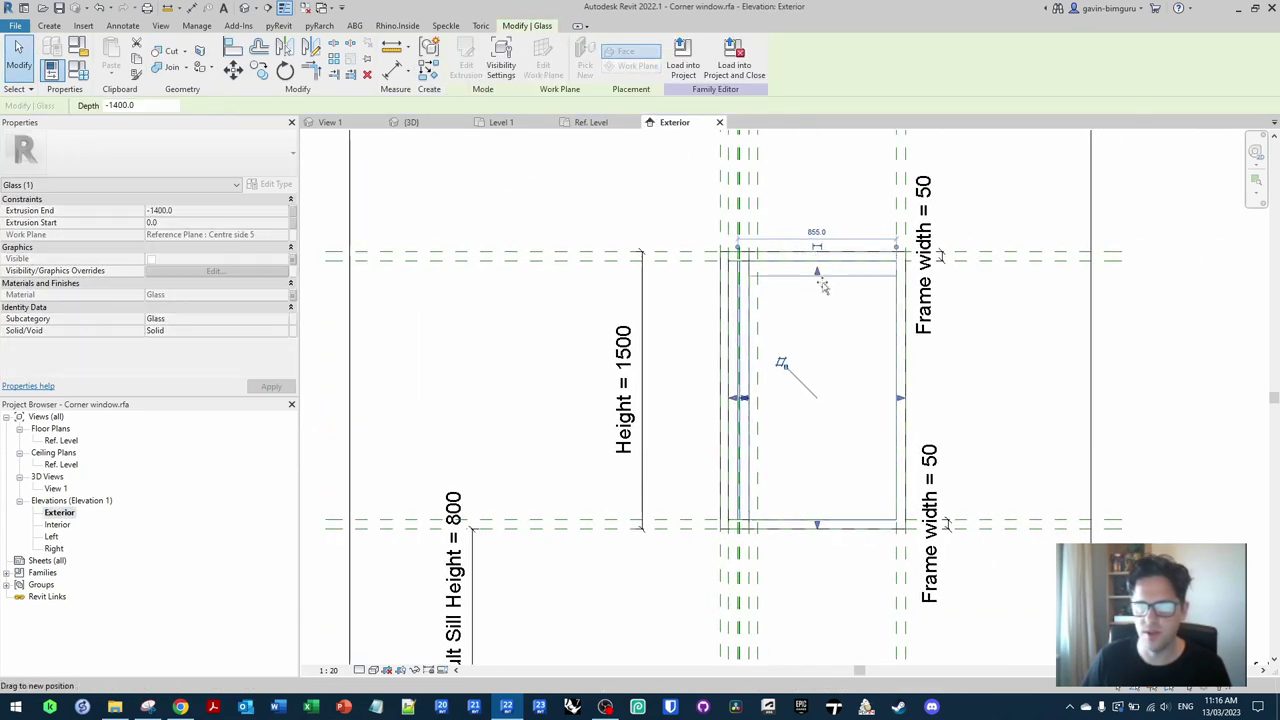
key("a")
key("l")
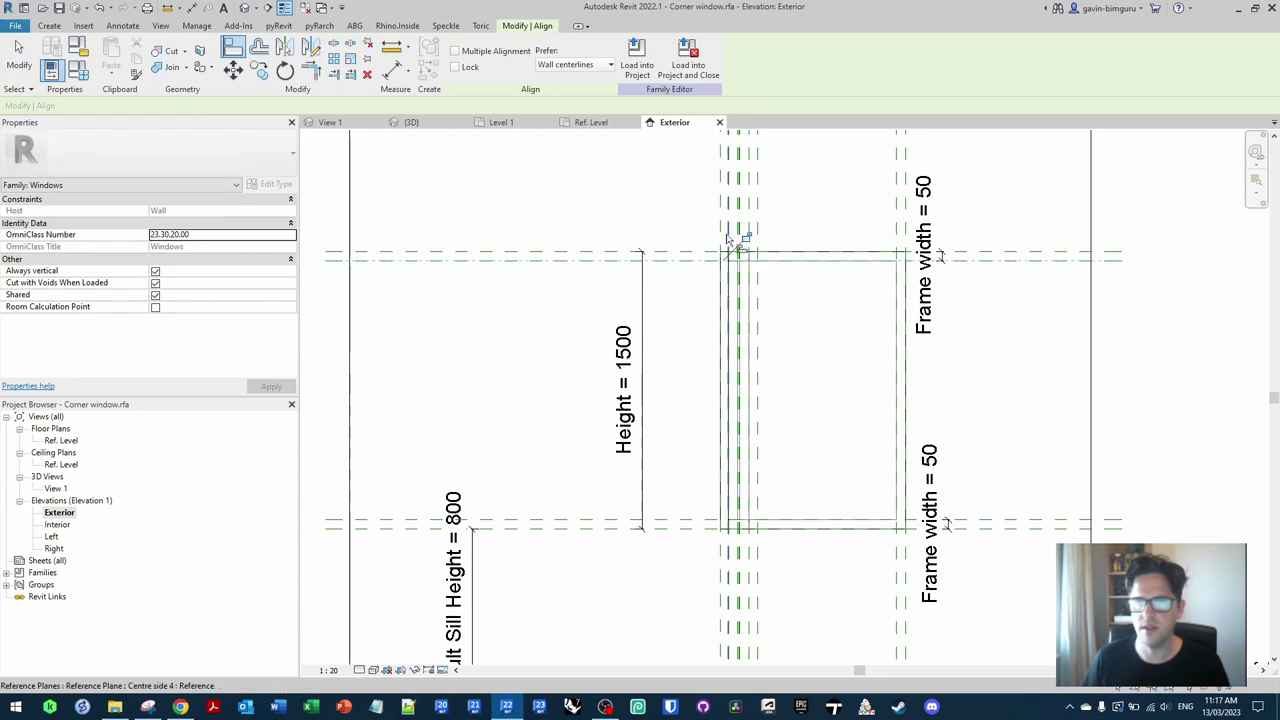
Step: Associate the split glass extrusion's visibility with the existing "Corner frame" parameter in the family's 3D view
double_click(56, 488)
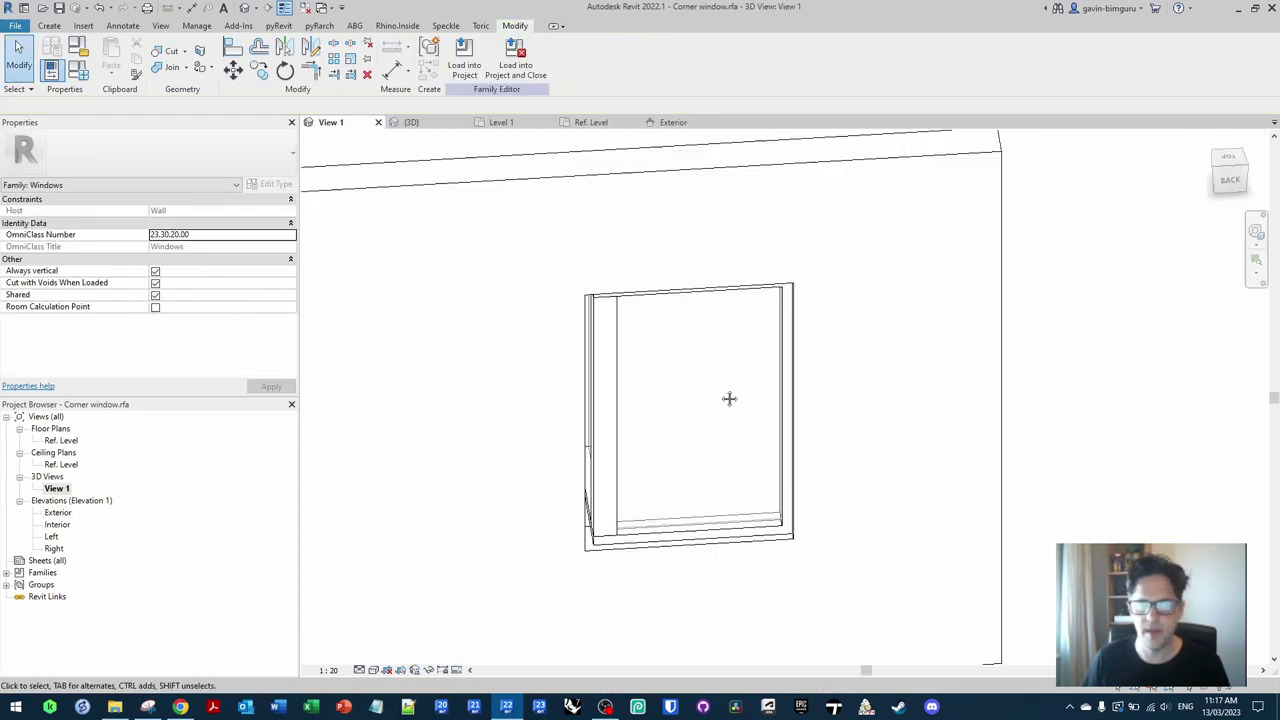
left_click(673, 537)
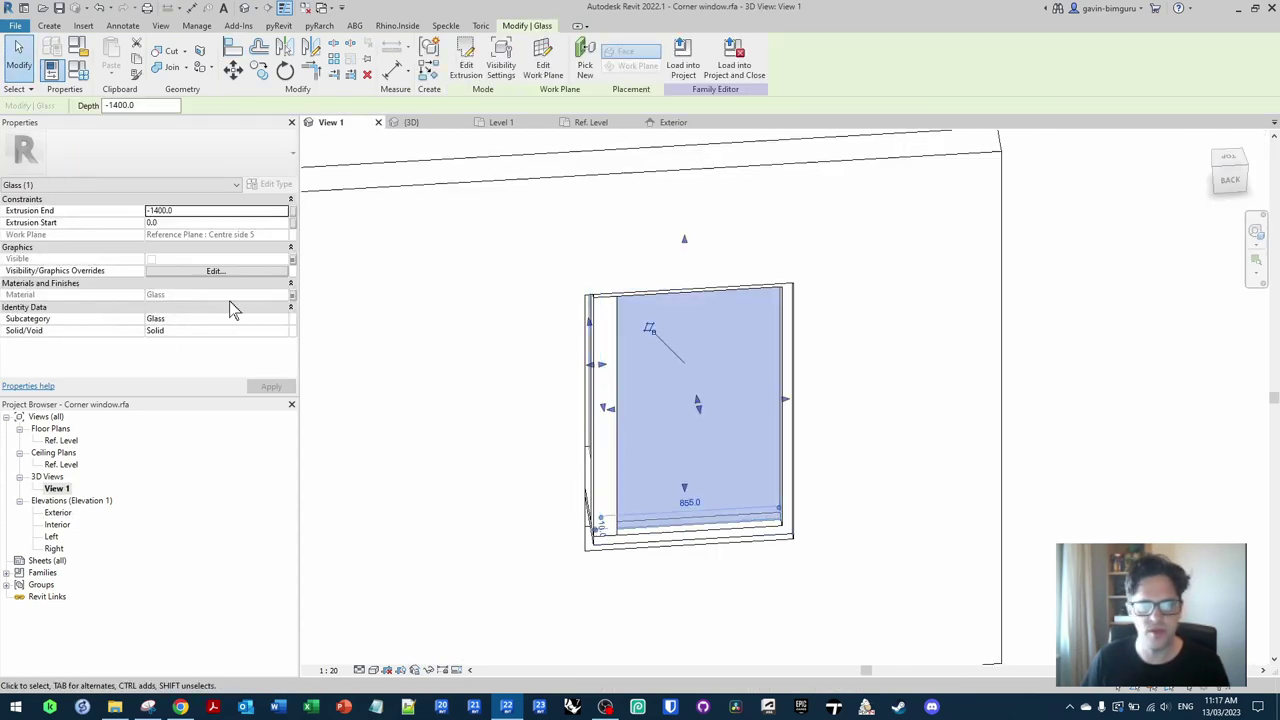
left_click(295, 260)
left_click(575, 311)
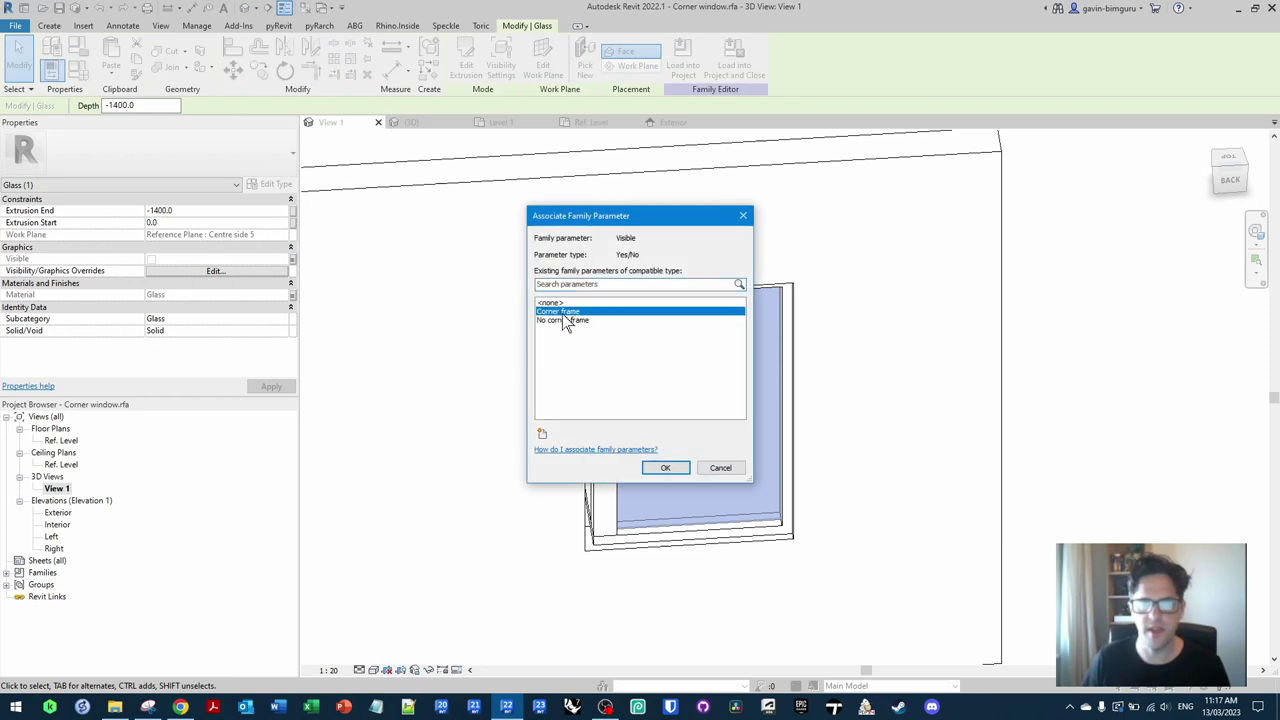
left_click(667, 469)
left_click(871, 374)
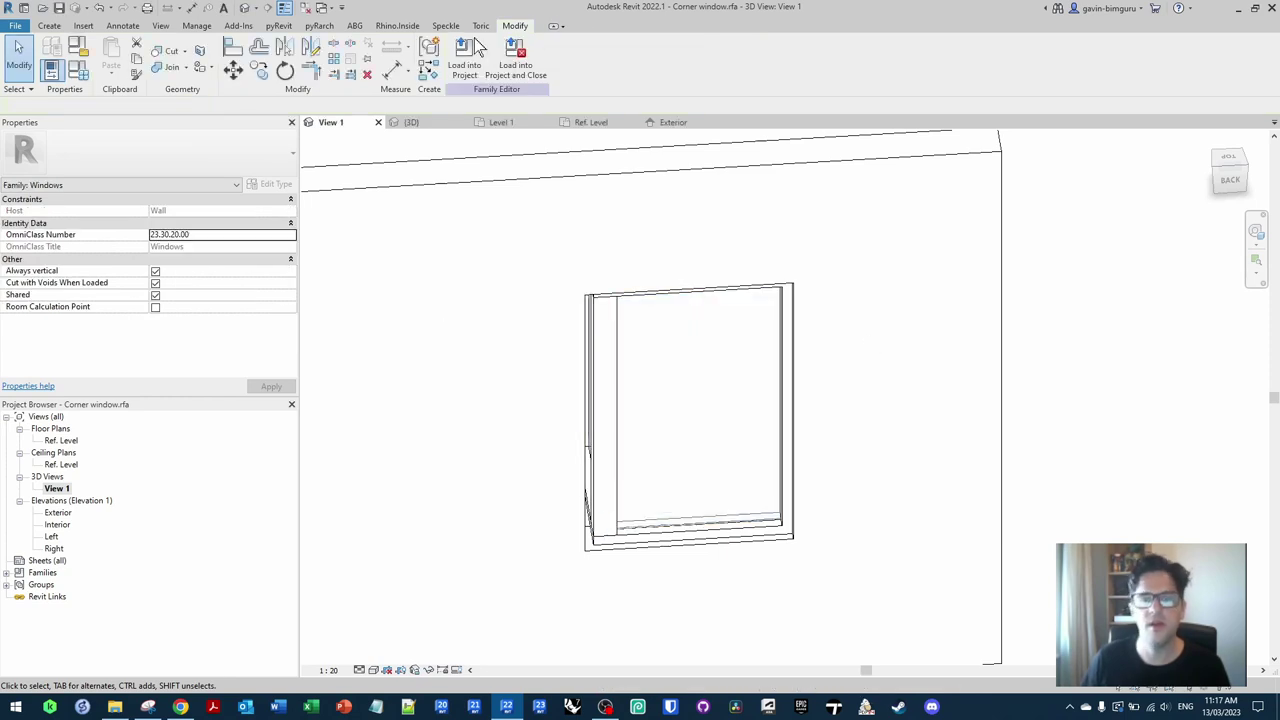
Step: Reload the corner window family into the project and turn off "Corner frame" for the placed window
left_click(464, 62)
left_click(659, 312)
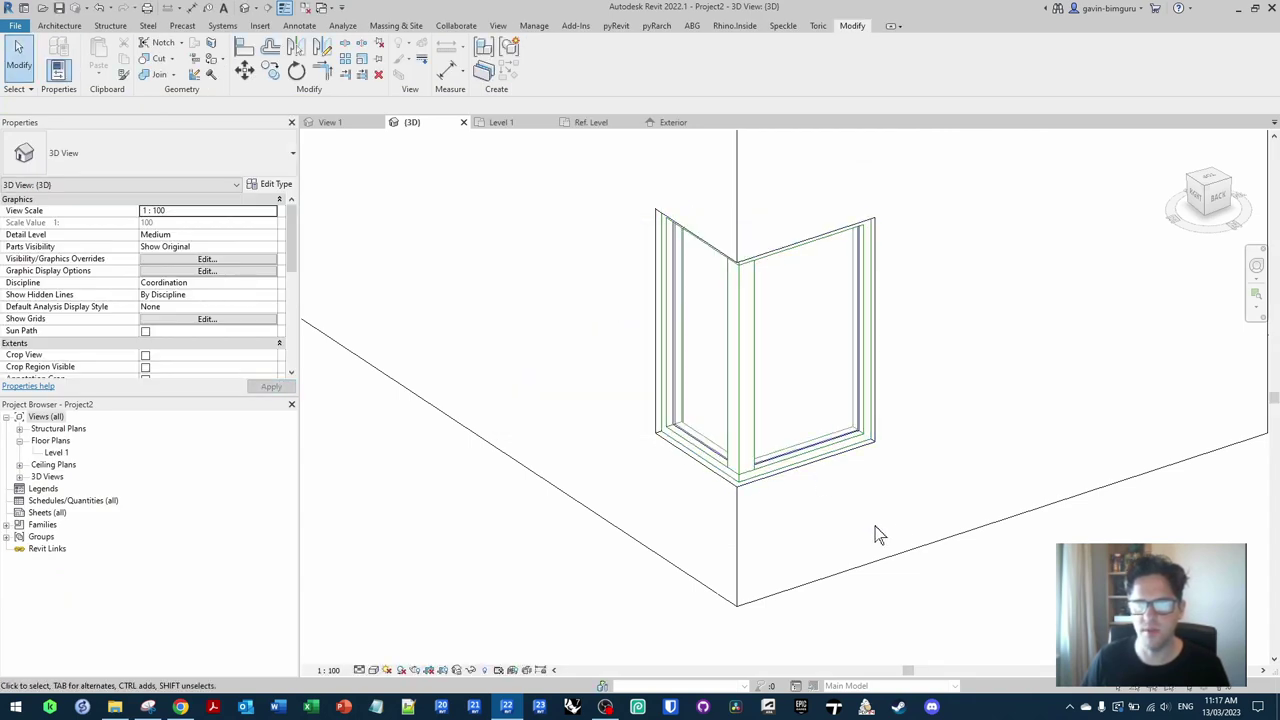
middle_click_drag(929, 517, 723, 466, "shift")
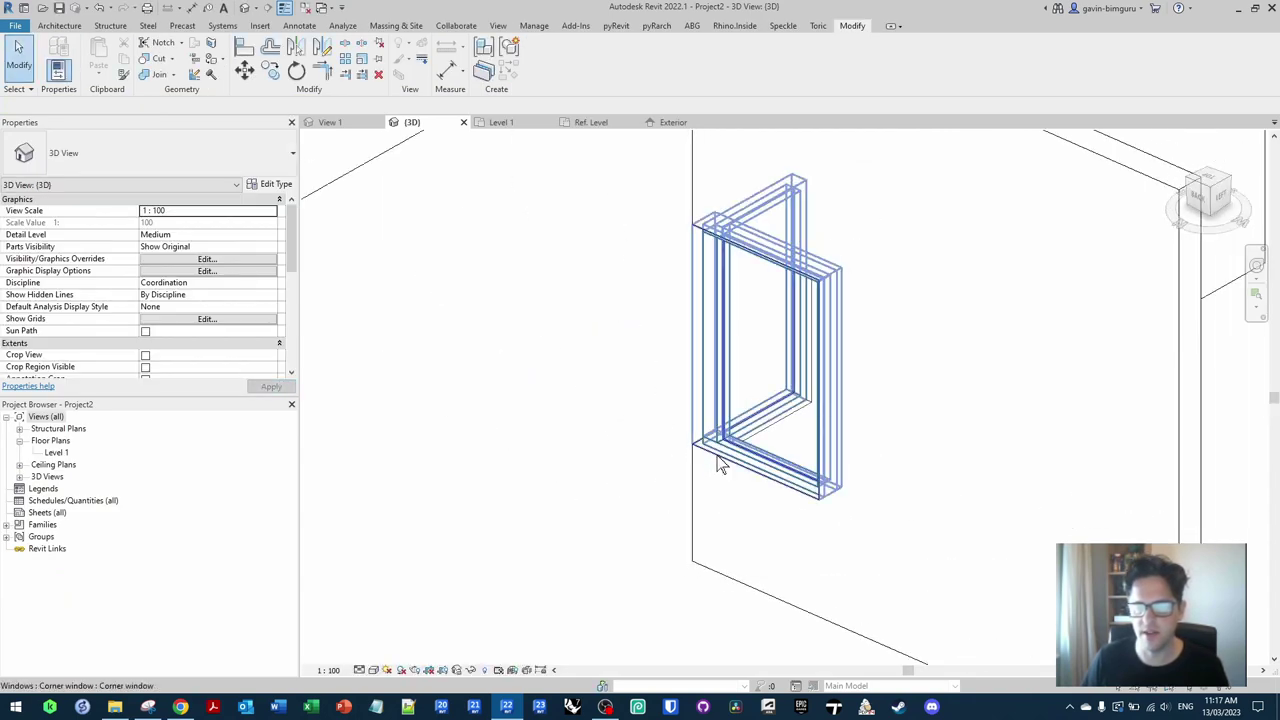
left_click(727, 451)
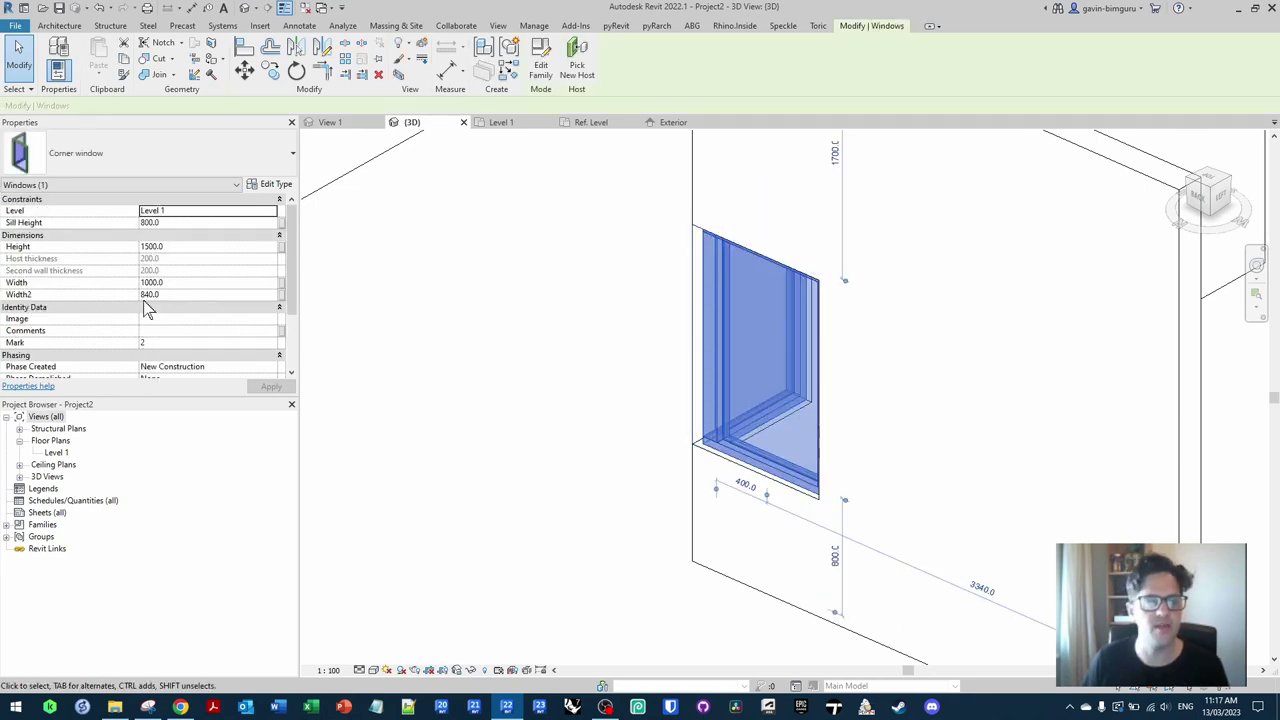
scroll(148, 330, "down", 3)
left_click(145, 318)
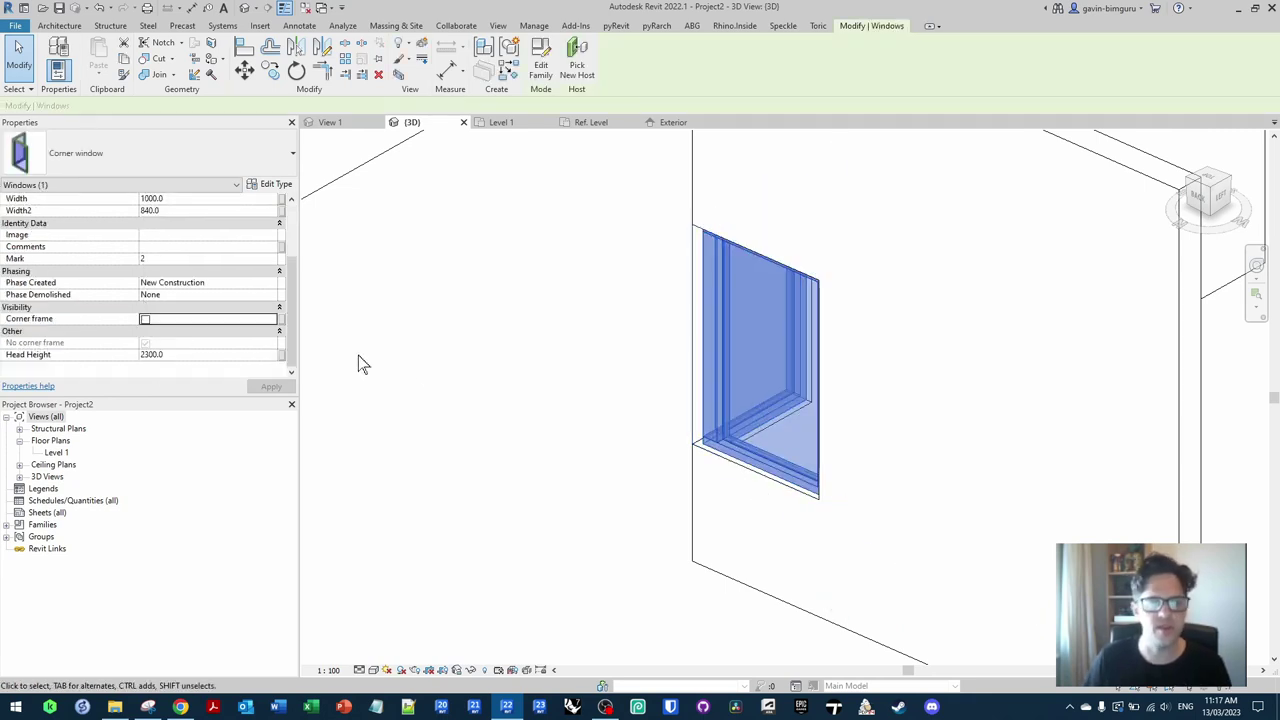
Step: Examine the placed corner window without its corner frame from several angles around the wall corner
left_click(491, 362)
middle_click_drag(491, 362, 760, 477, "shift")
scroll(760, 477, "down", 4)
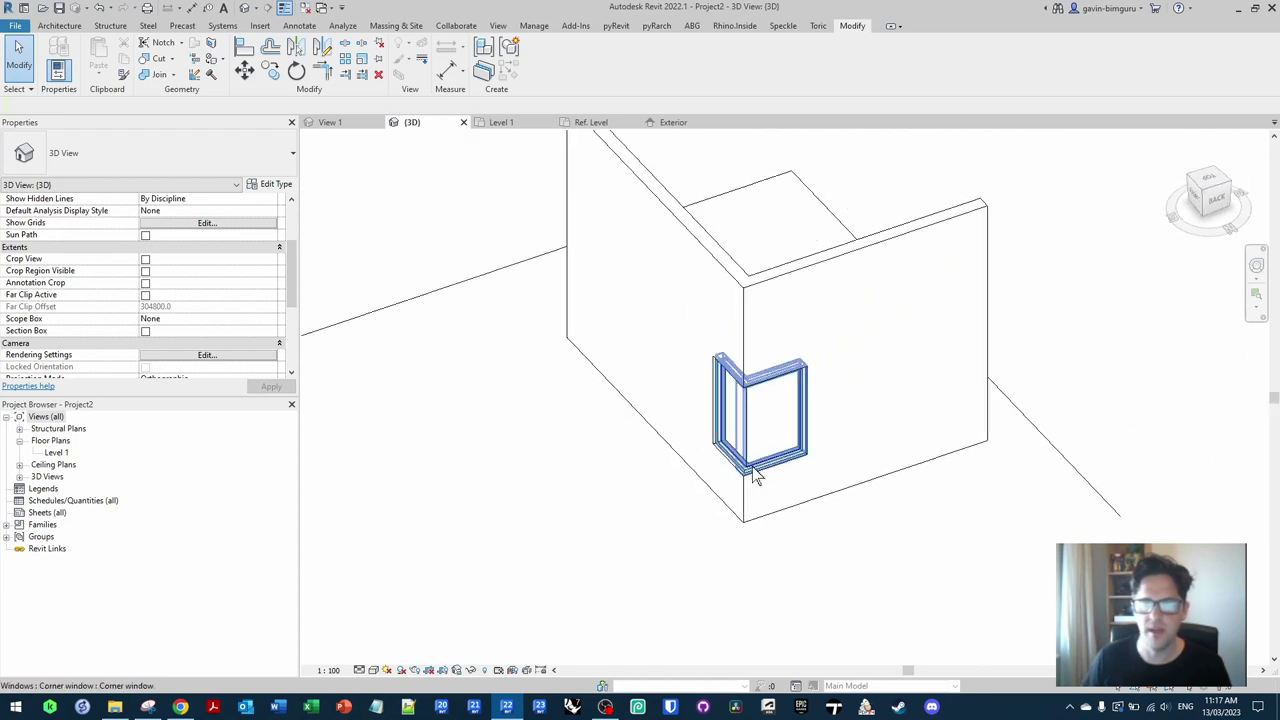
left_click(683, 466)
left_click_drag(573, 335, 461, 457)
left_click(1003, 636)
middle_click_drag(958, 570, 808, 554, "shift")
scroll(812, 529, "up", 2)
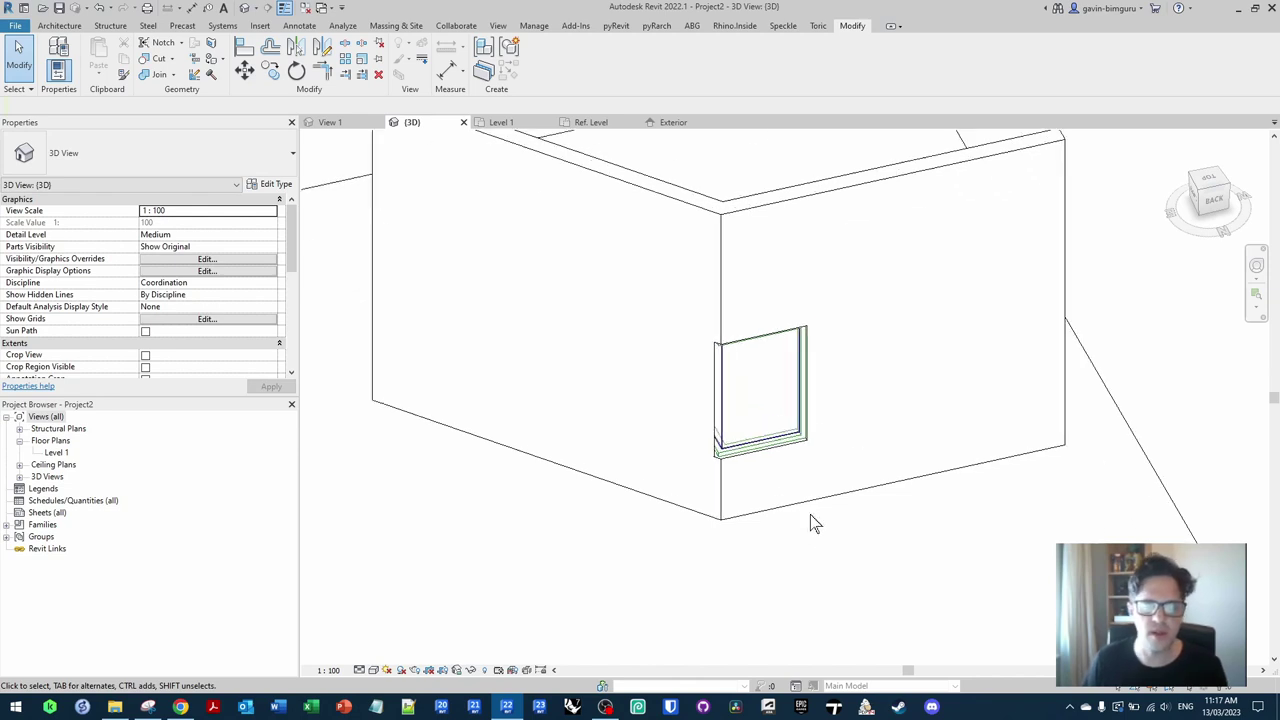